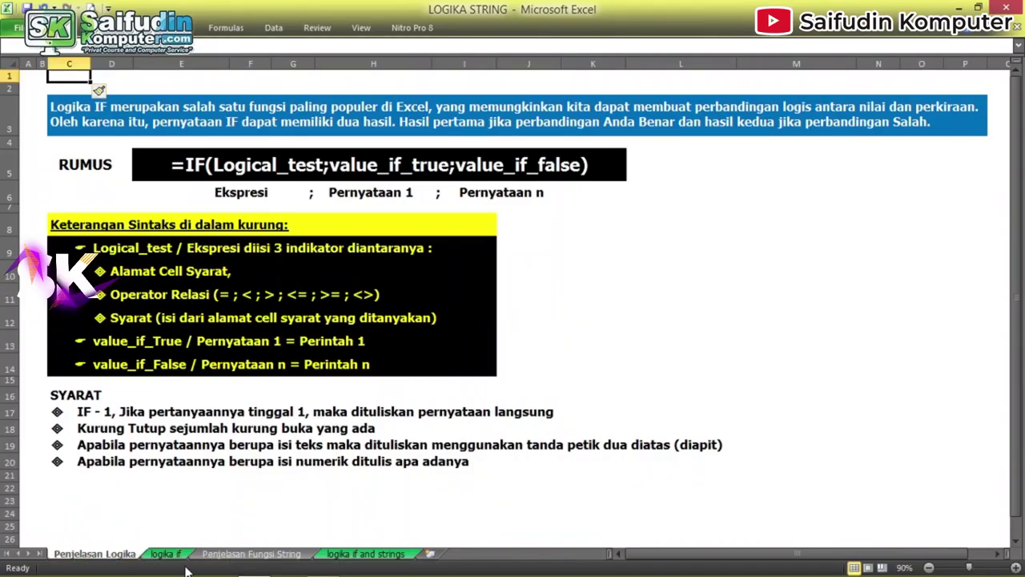
- Launch Excel 2010 from the Start menu, showing LOGIKA STRING on the Penjelasan Logika sheet
left_click(359, 463)
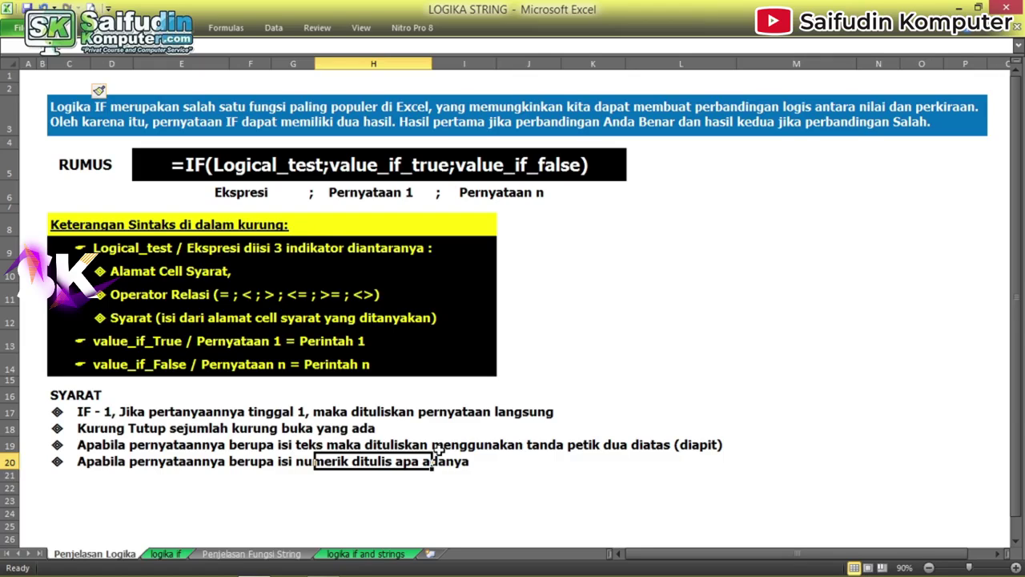
left_click(602, 291)
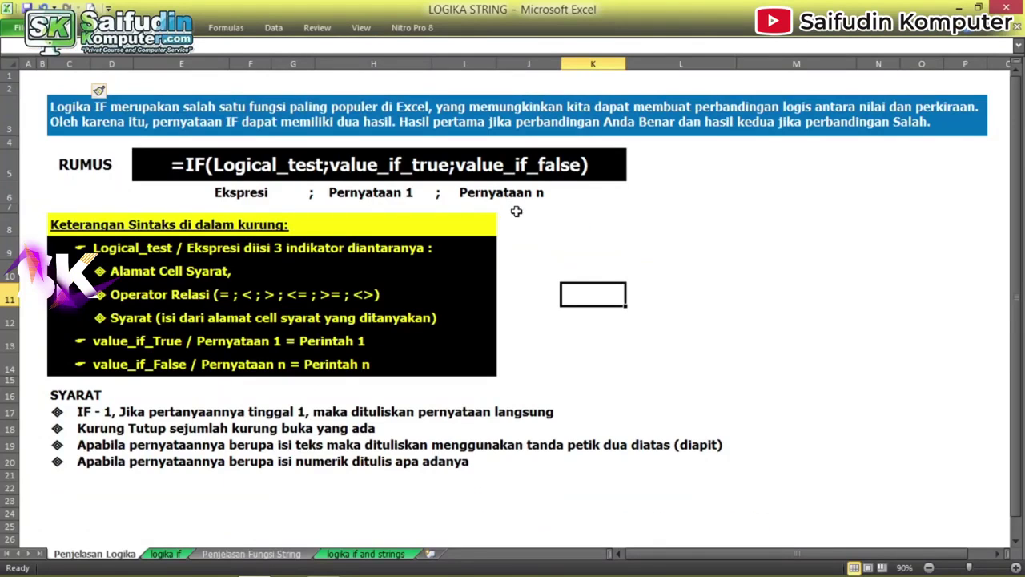
- Begin an =if( formula in the empty cell K9
left_click(535, 243)
left_click(576, 252)
type("=")
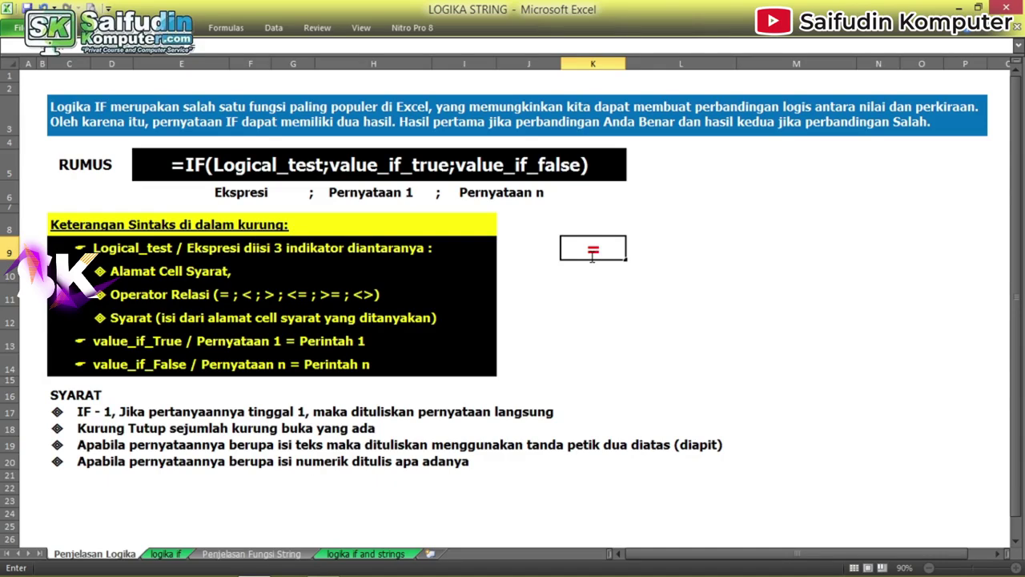
type("if(")
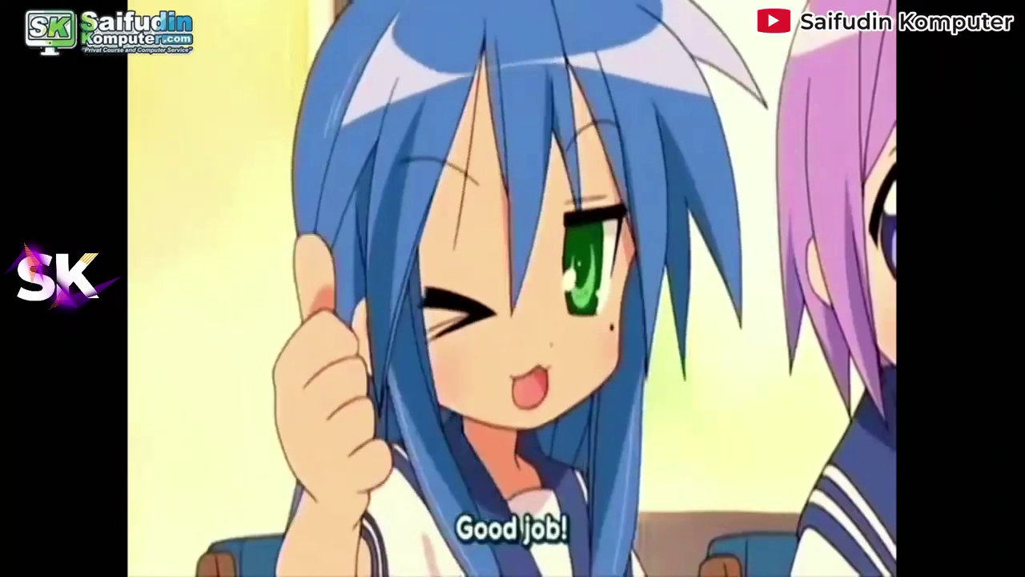
- Cancel the unfinished =if( entry so K9 is left blank
key("Escape")
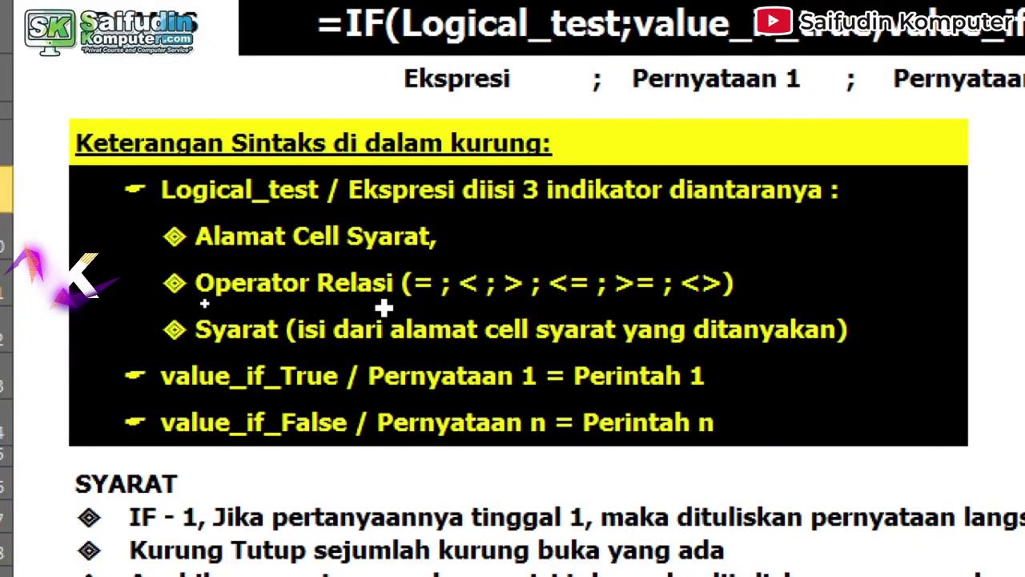
left_click(447, 269)
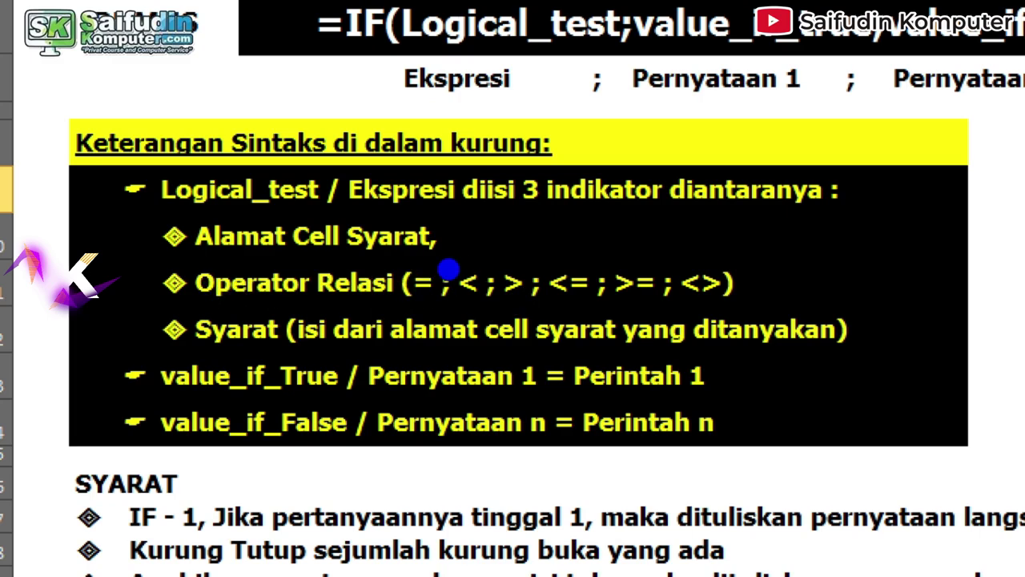
left_click(447, 269)
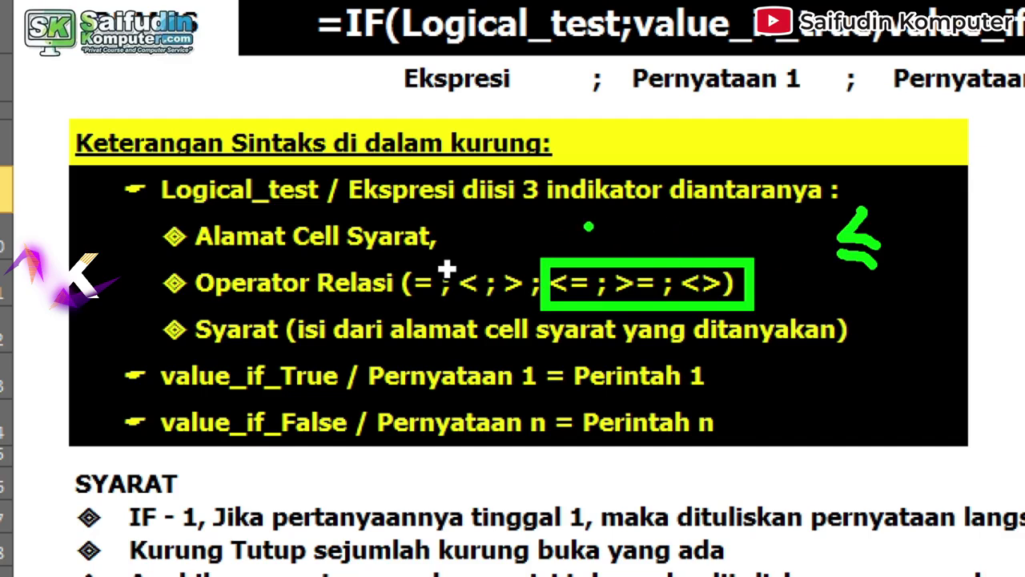
mouse_move(592, 216)
left_mouse_down()
mouse_move(593, 250)
mouse_move(629, 228)
mouse_move(631, 246)
mouse_move(710, 215)
mouse_move(812, 232)
mouse_move(820, 261)
mouse_move(794, 269)
left_mouse_up()
left_click(828, 225)
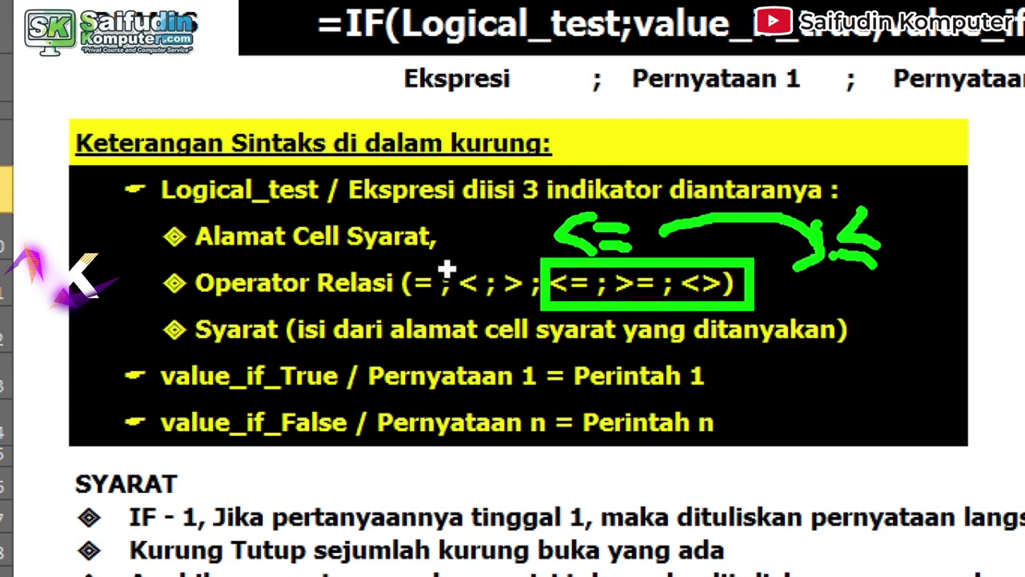
key("e")
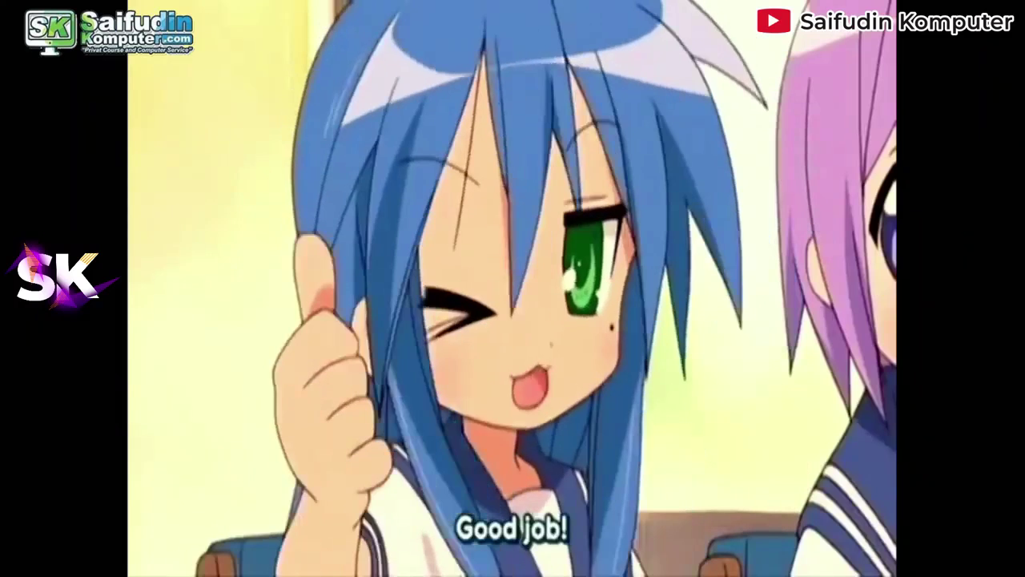
mouse_move(613, 263)
left_mouse_down()
mouse_move(634, 301)
mouse_move(611, 265)
left_mouse_up()
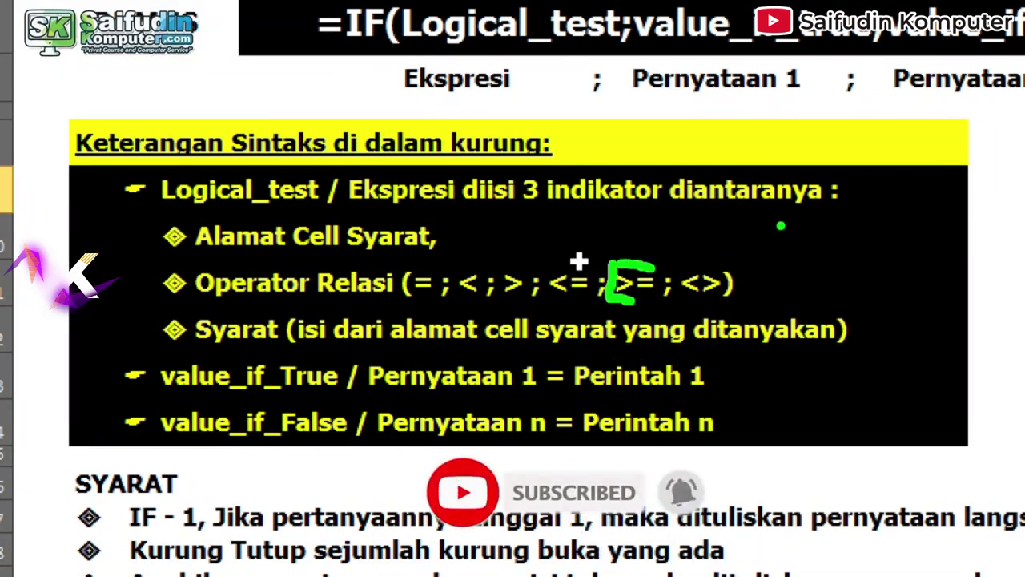
mouse_move(777, 221)
left_mouse_down()
mouse_move(768, 296)
mouse_move(752, 303)
mouse_move(767, 319)
left_mouse_up()
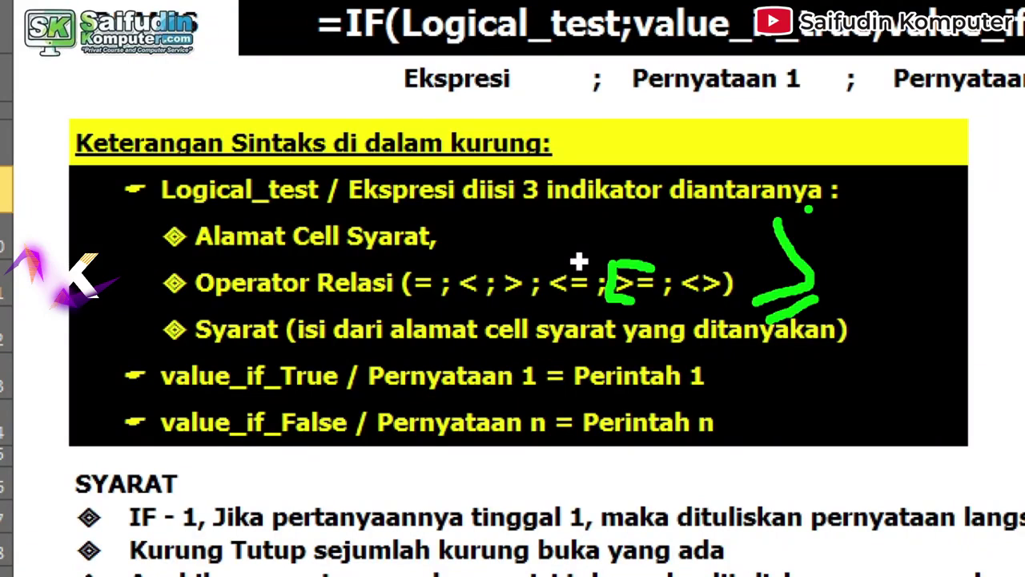
mouse_move(808, 209)
left_mouse_down()
mouse_move(856, 250)
mouse_move(808, 210)
left_mouse_up()
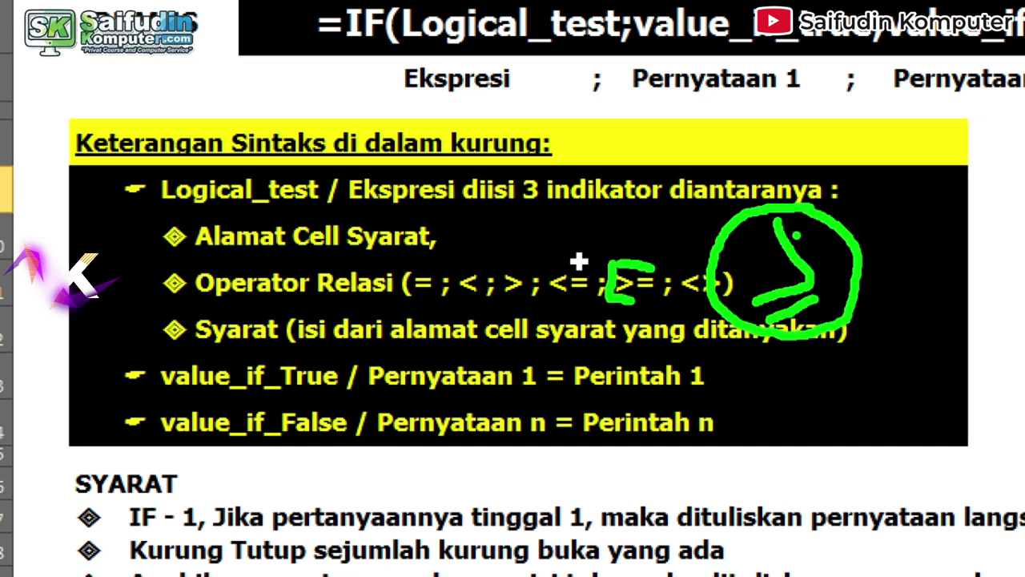
key("e")
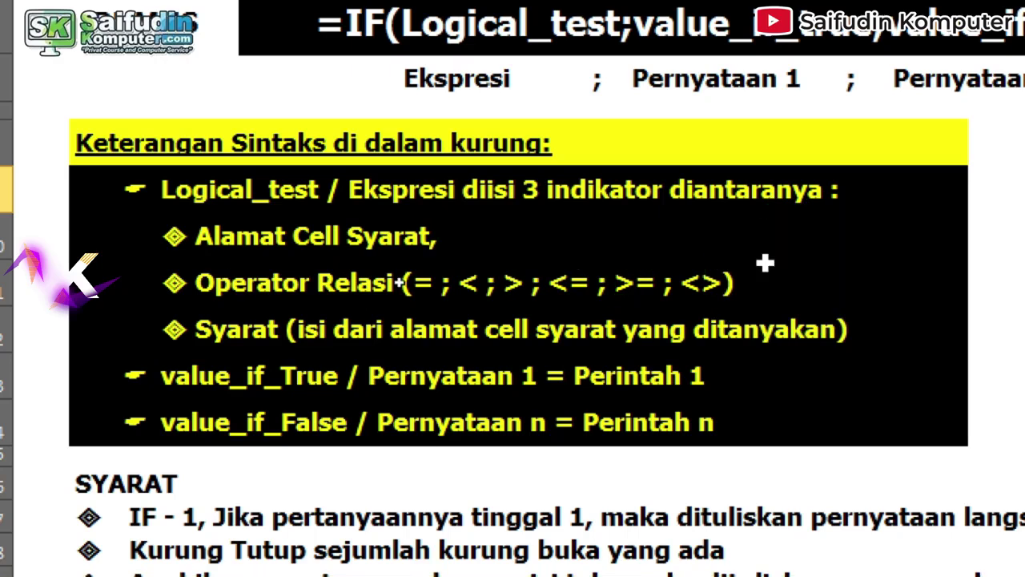
left_click(559, 296)
mouse_move(761, 225)
left_mouse_down()
mouse_move(776, 241)
mouse_move(757, 305)
left_mouse_up()
mouse_move(801, 271)
left_mouse_down()
mouse_move(838, 267)
mouse_move(841, 288)
left_mouse_up()
left_click(818, 290)
mouse_move(879, 198)
left_mouse_down()
mouse_move(900, 220)
mouse_move(873, 276)
mouse_move(905, 280)
mouse_move(893, 301)
left_mouse_up()
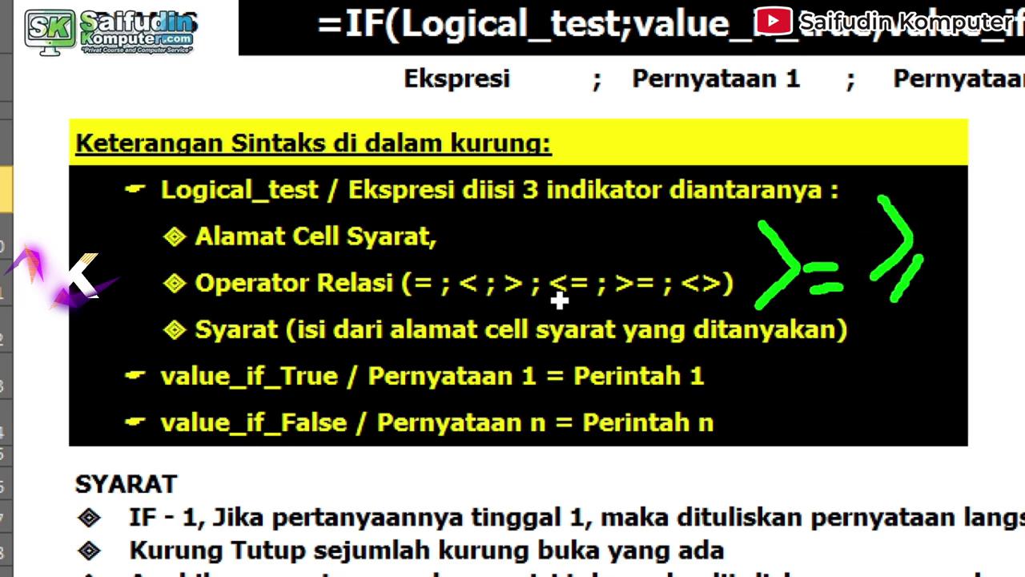
key("e")
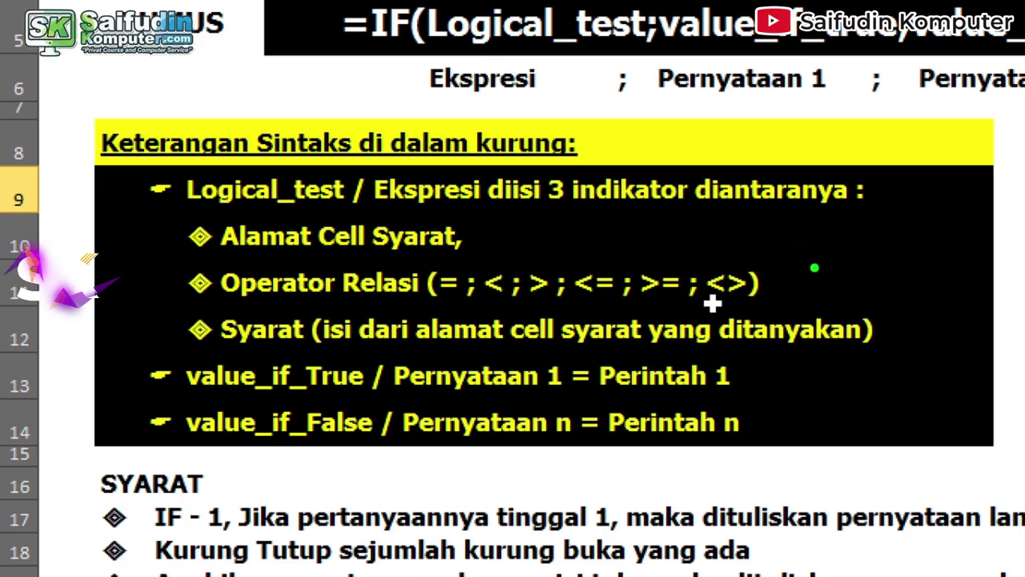
left_click_drag(799, 255, 874, 266)
left_click_drag(789, 277, 868, 286)
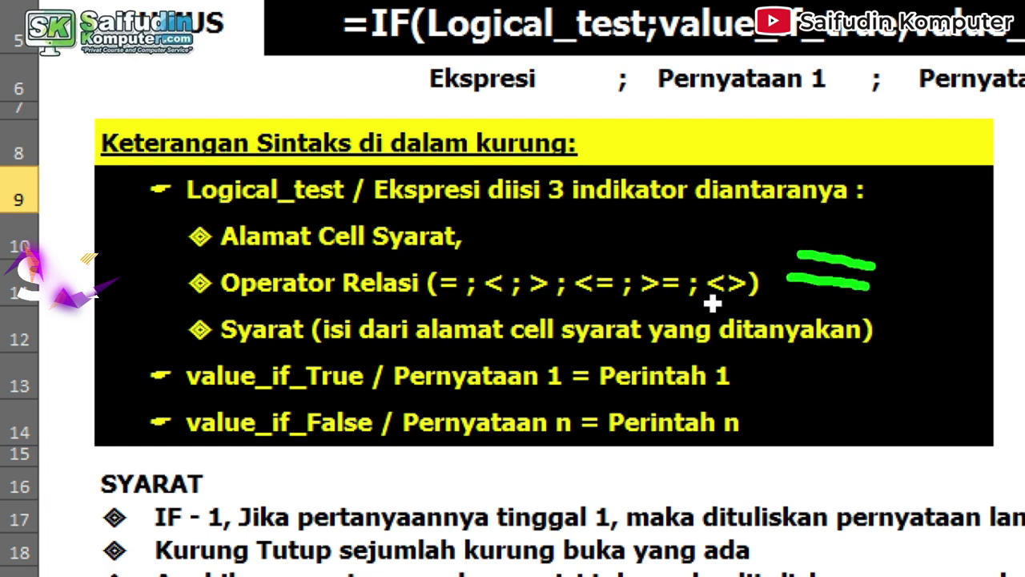
left_click_drag(872, 226, 791, 322)
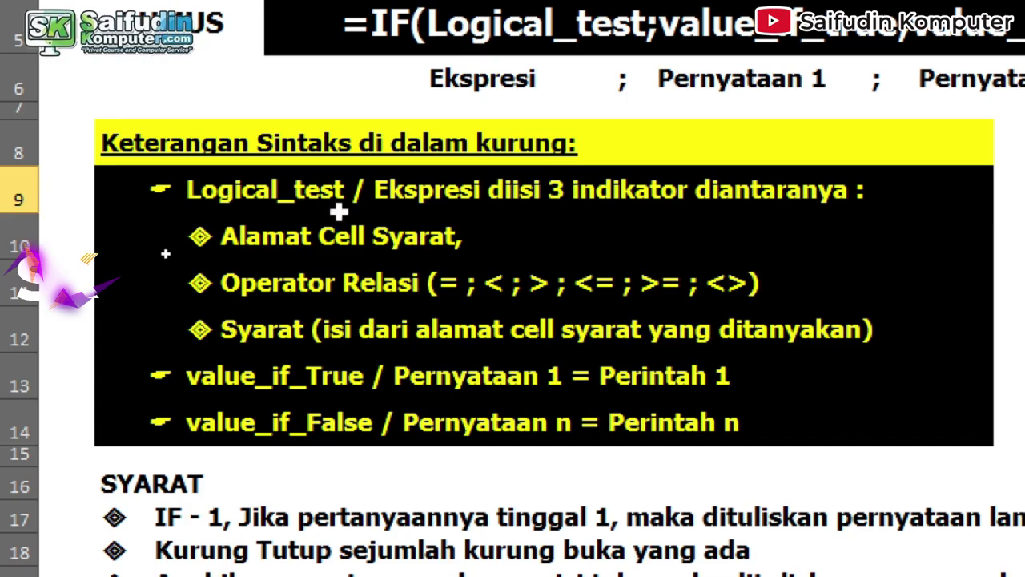
scroll(511, 67, "up", 1)
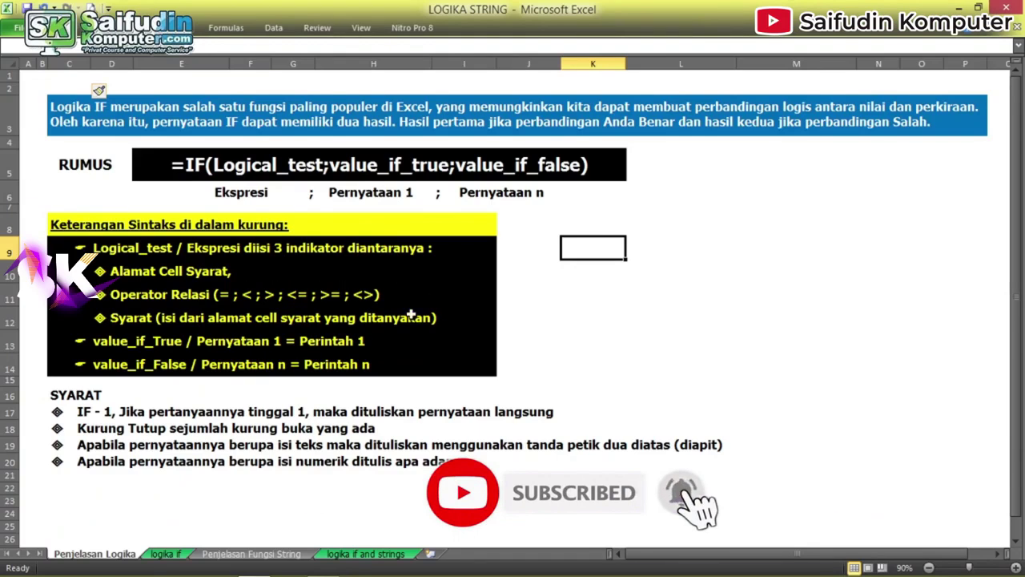
type("=if(")
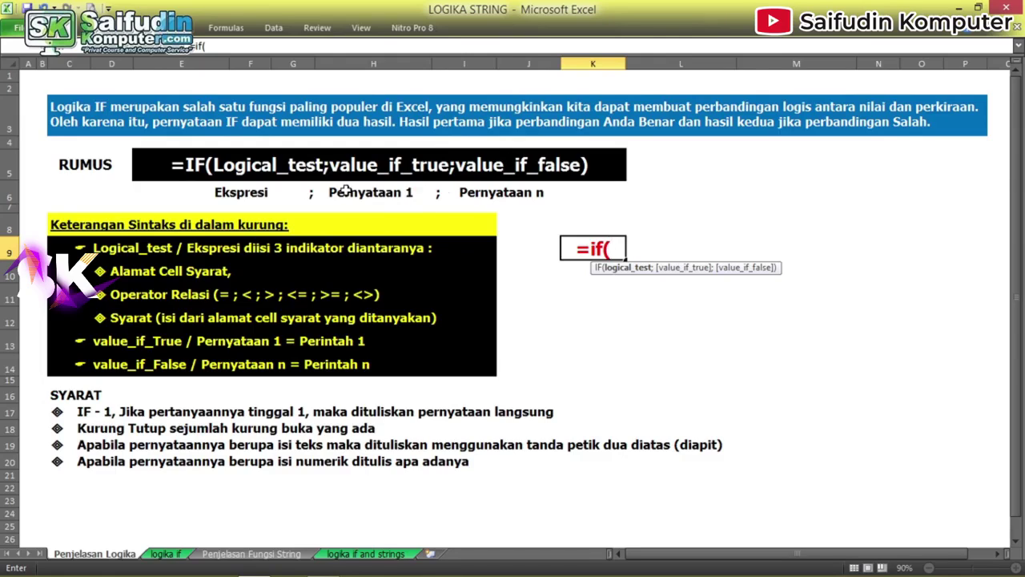
key("Escape")
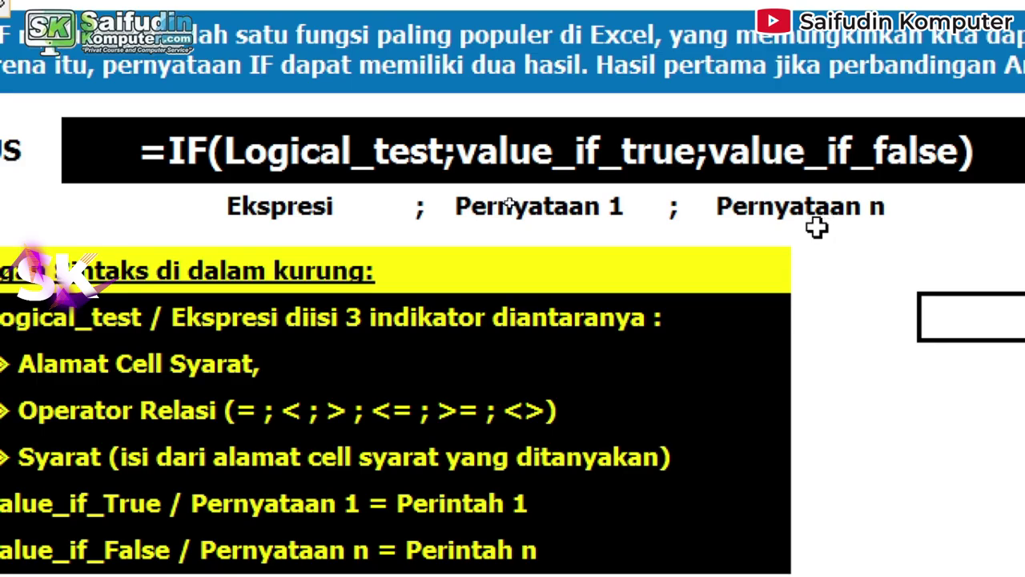
left_click(825, 217)
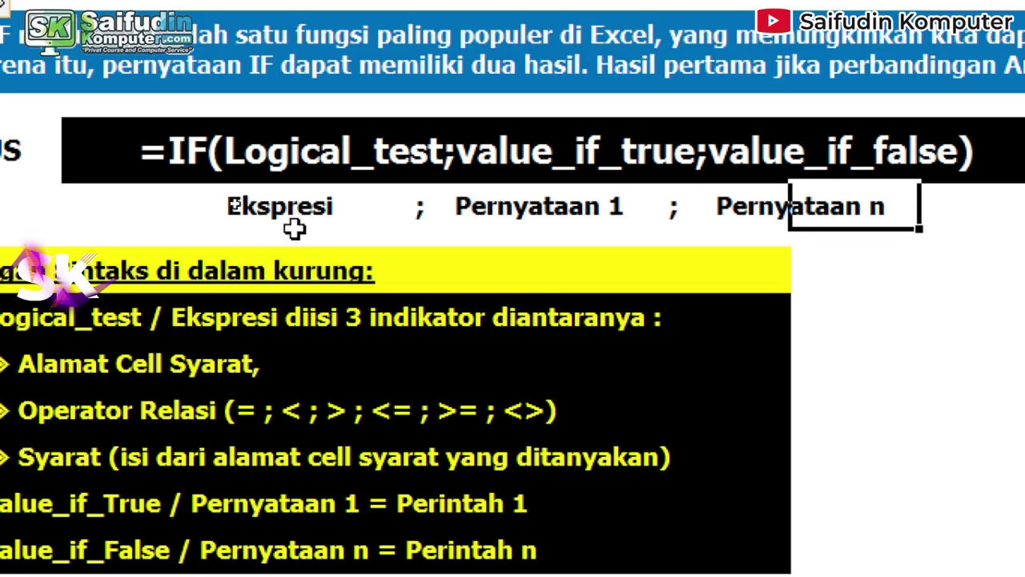
scroll(430, 208, "right", 1)
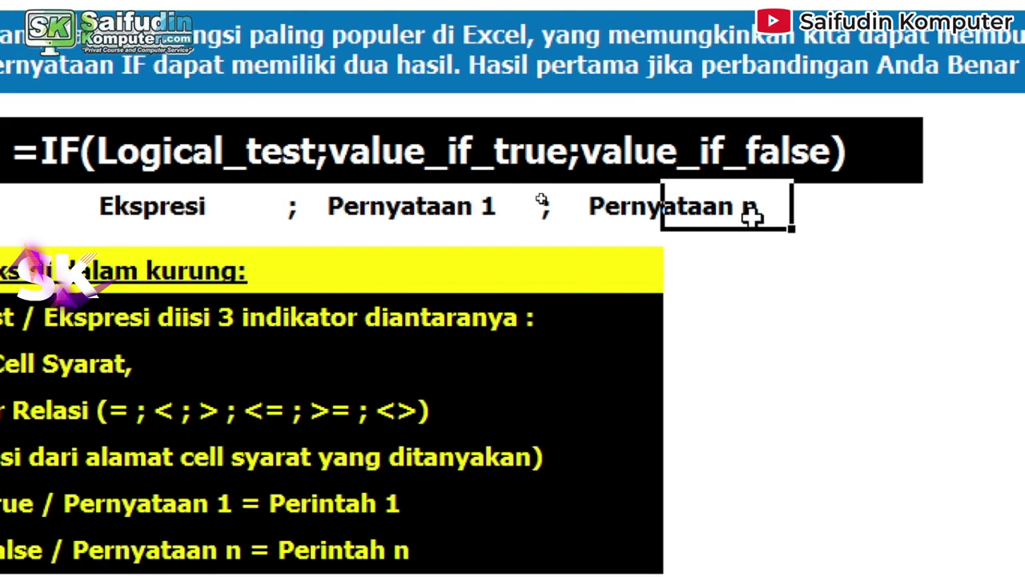
scroll(153, 225, "left", 1)
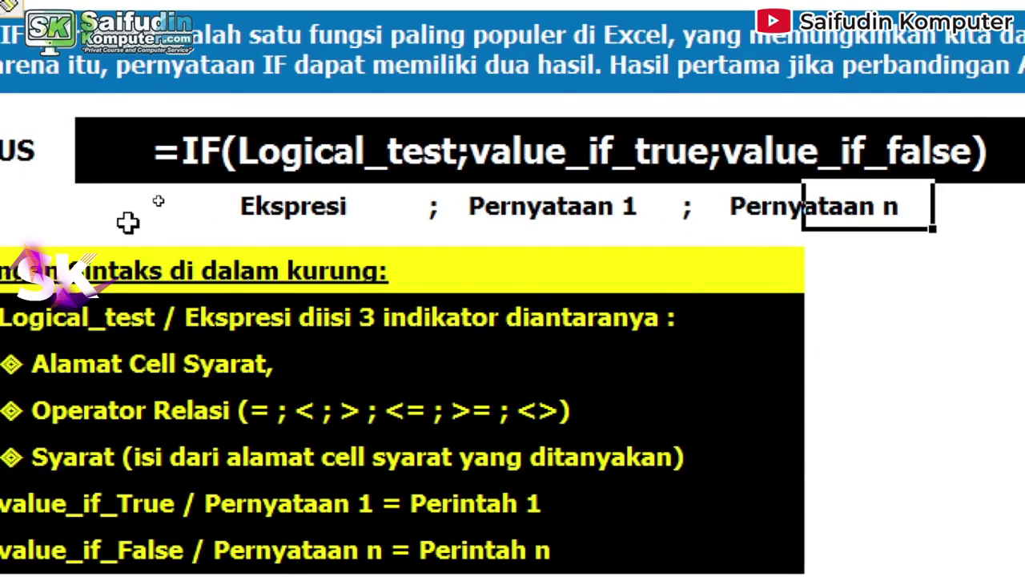
scroll(149, 414, "down", 1)
scroll(128, 504, "left", 1)
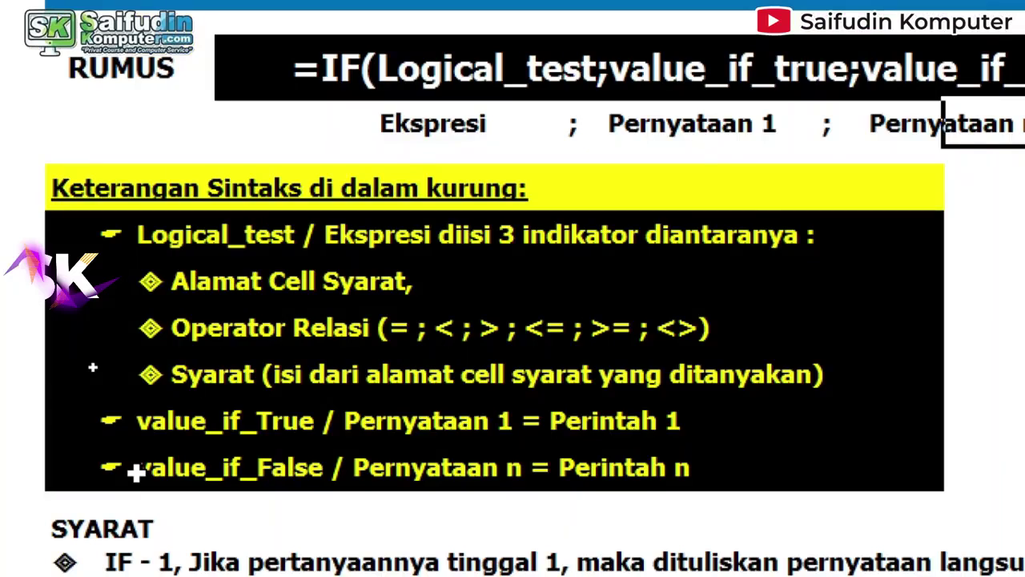
left_click(136, 473)
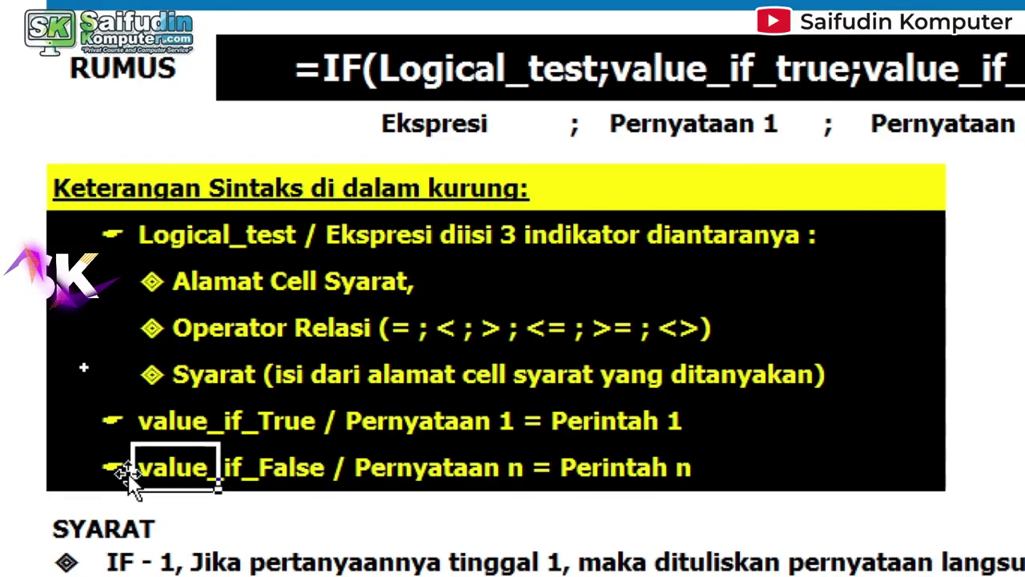
- Change 'Perintah n' to 'Perintah 2' on the value_if_False row
left_click(124, 470)
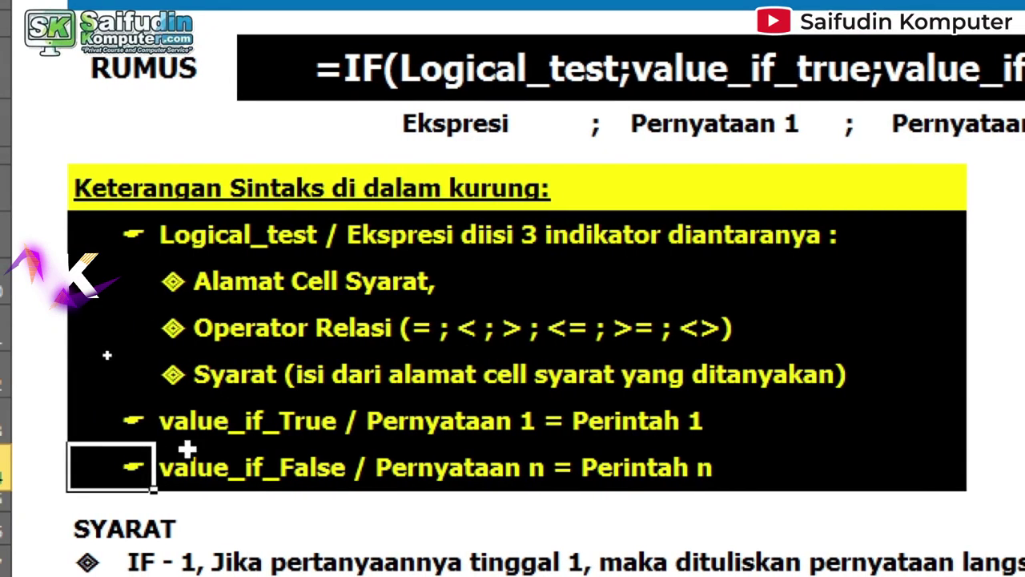
left_click(183, 448)
key("BackSpace")
type("2")
key("Return")
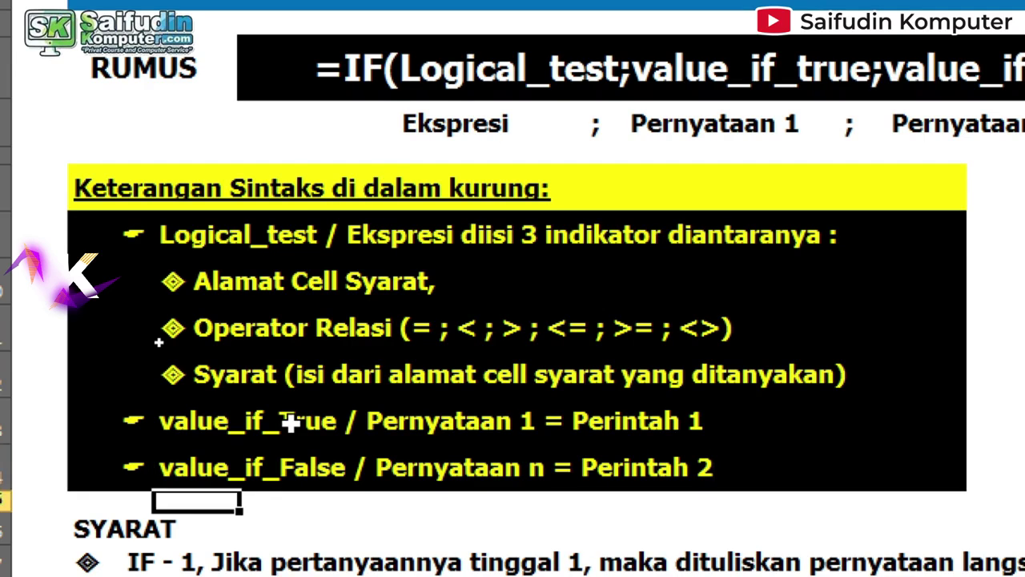
- Change 'Pernyataan n' to 'Pernyataan 2' on the value_if_False line
scroll(300, 419, "down", 1)
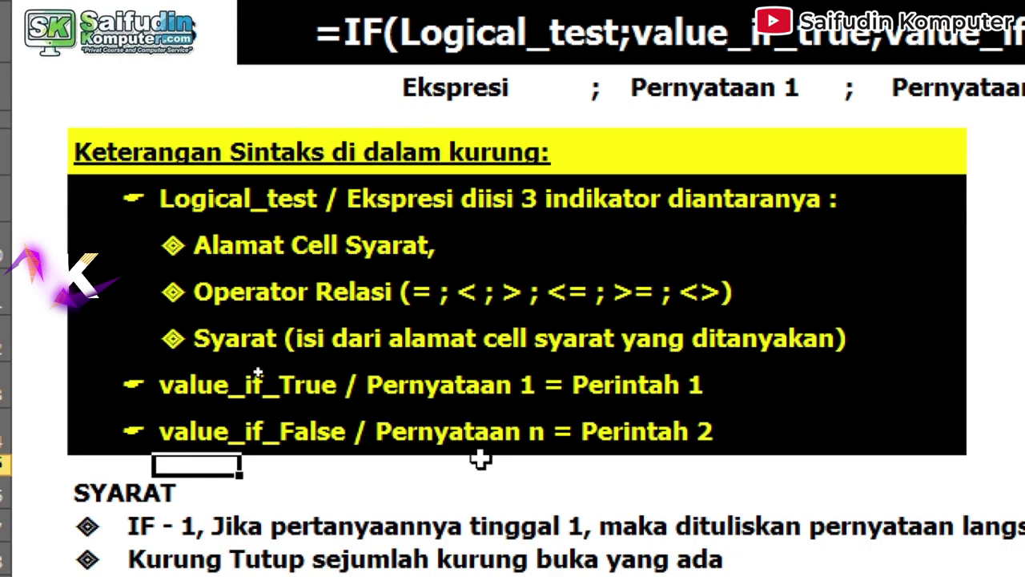
key("Up")
key("F2")
key("Left")
key("Left")
key("Left")
key("Left")
key("Left")
key("Left")
key("shift+Left")
type("2")
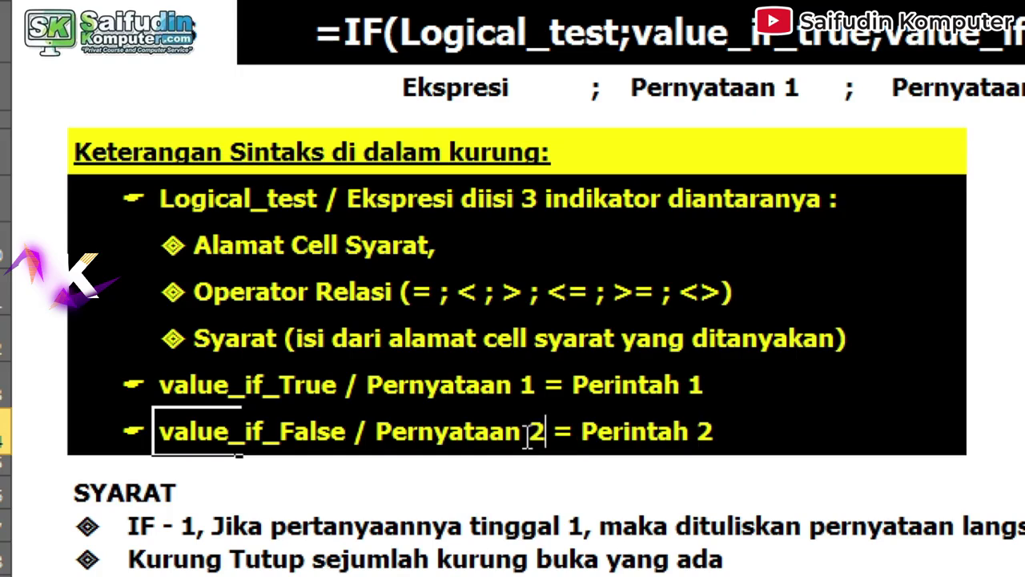
key("Return")
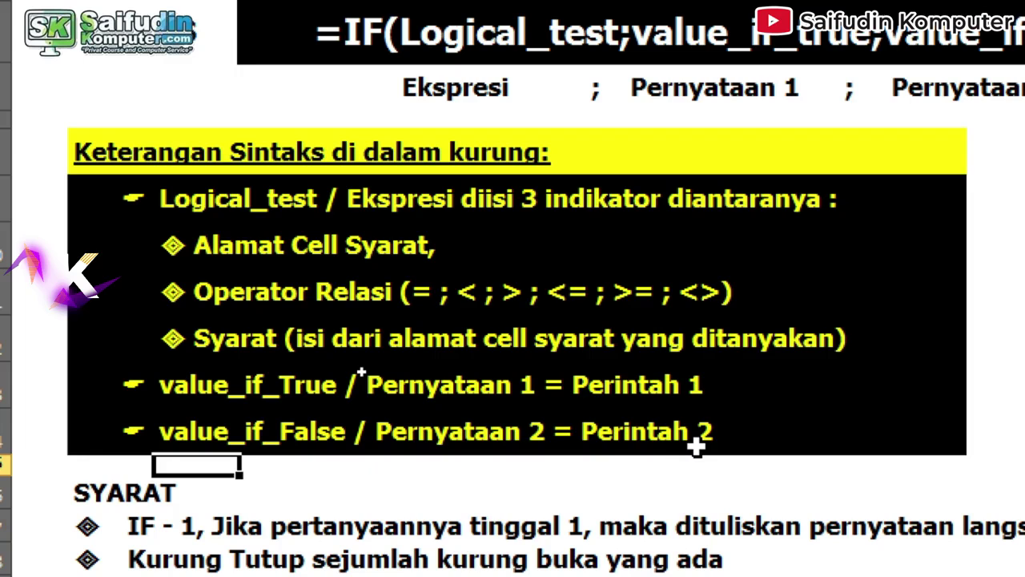
scroll(335, 137, "up", 1)
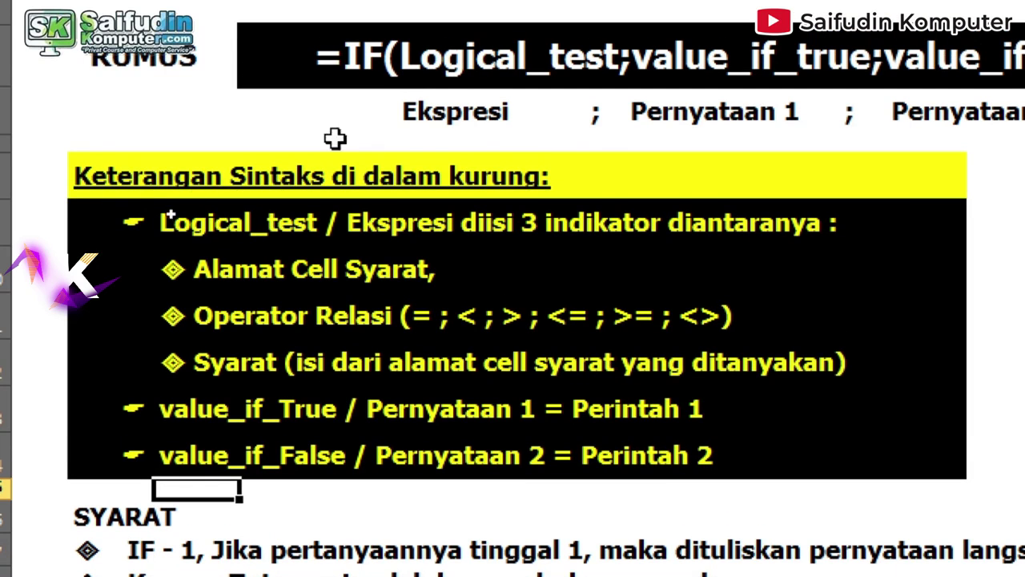
scroll(526, 99, "up", 2)
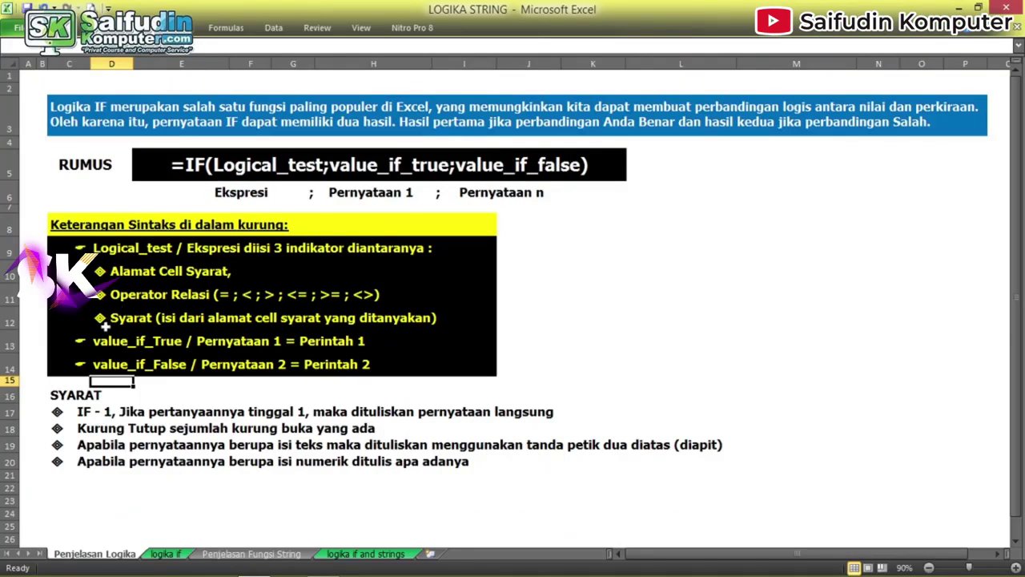
left_click(68, 397)
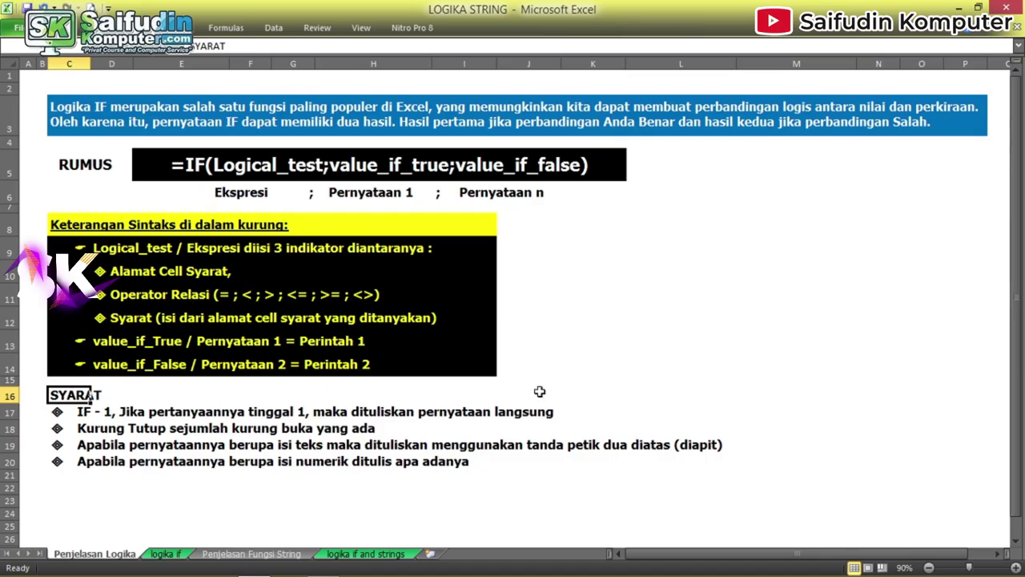
left_click(652, 394, "shift")
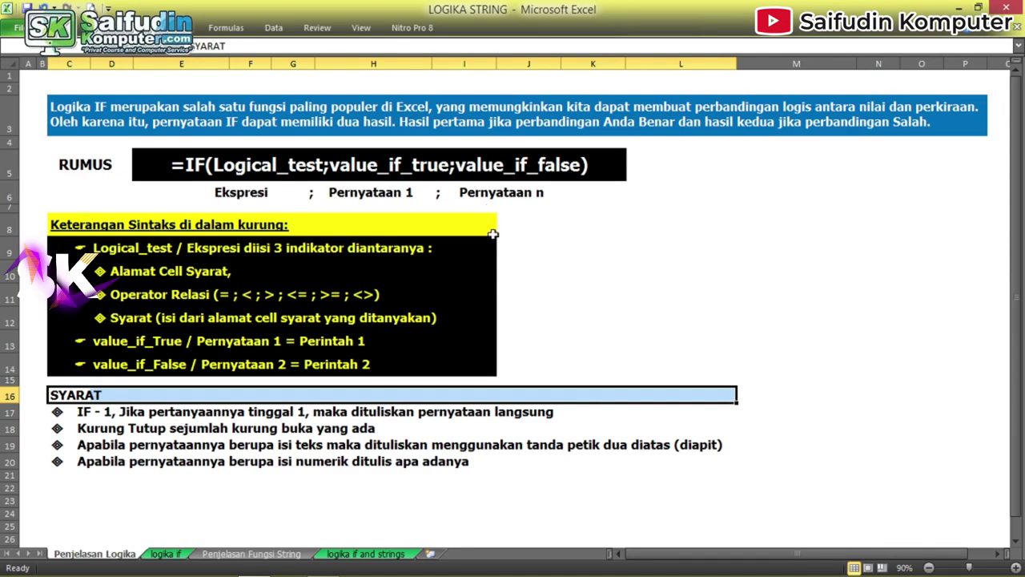
left_click(483, 167)
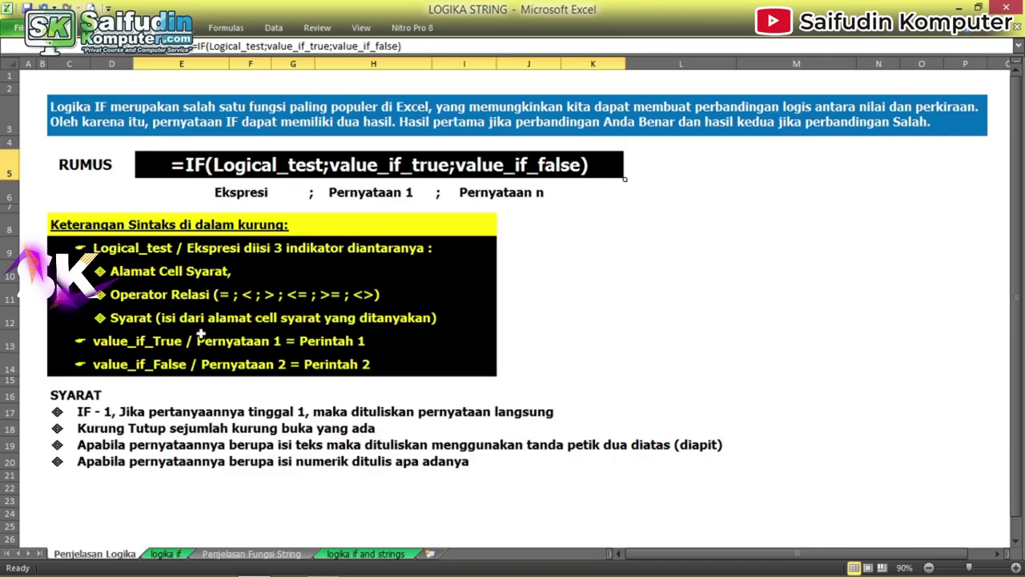
- Append '/ sejumlah IF yang dituliskan' to the closing-bracket rule in C18
left_click(84, 430)
key("F2")
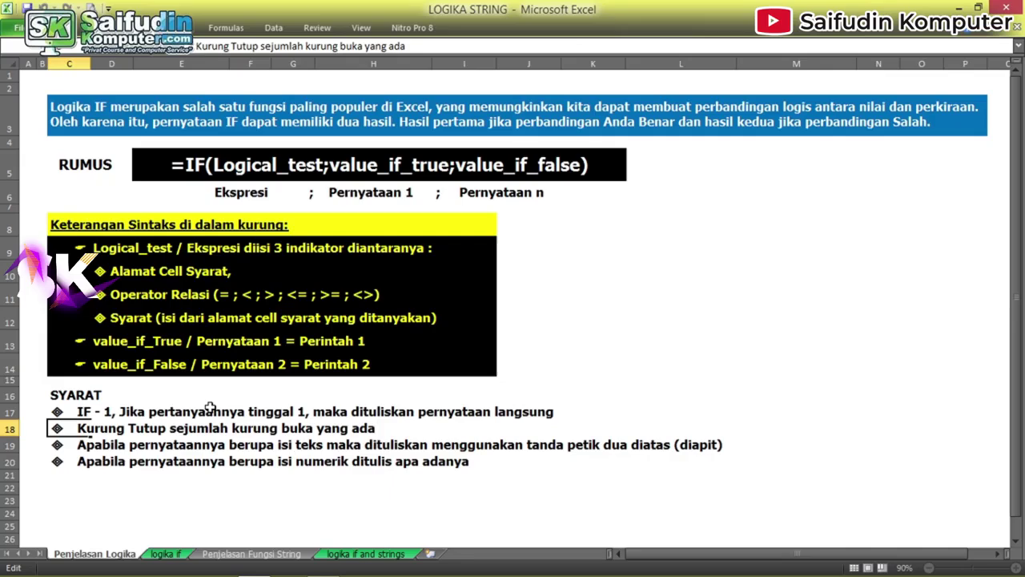
type(" / ")
type("sejumlah ")
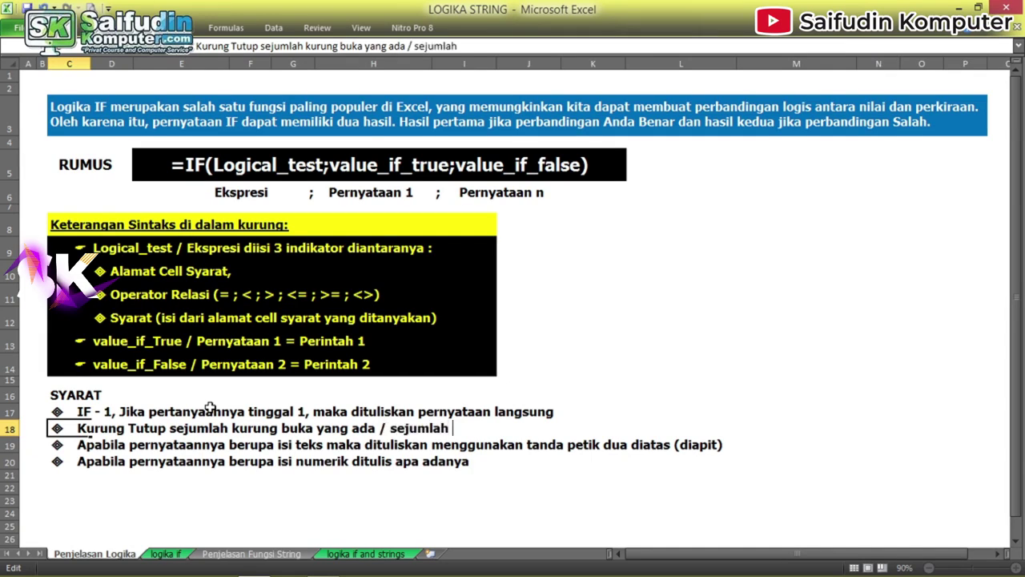
type("IF yang dituliskan")
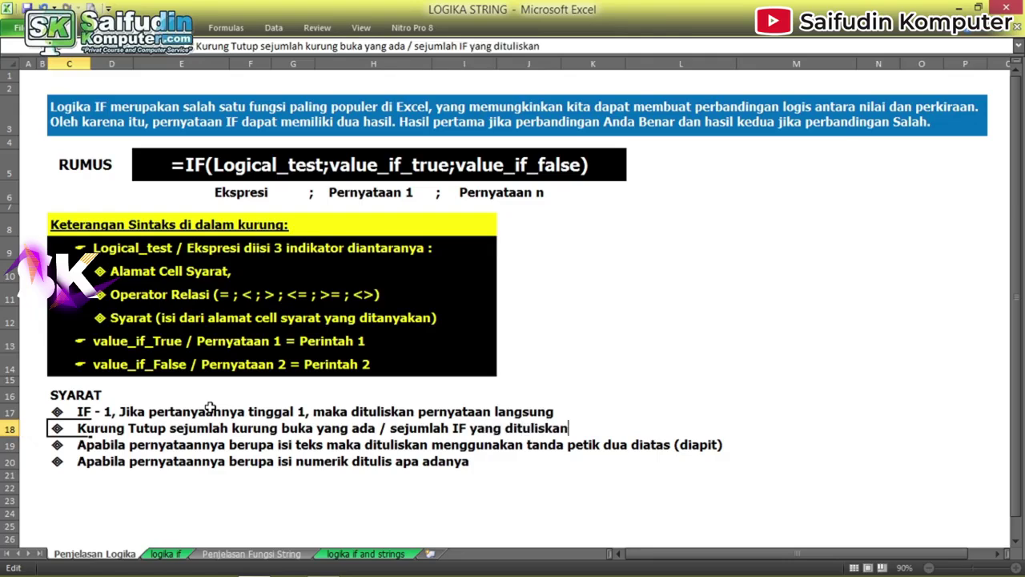
key("Return")
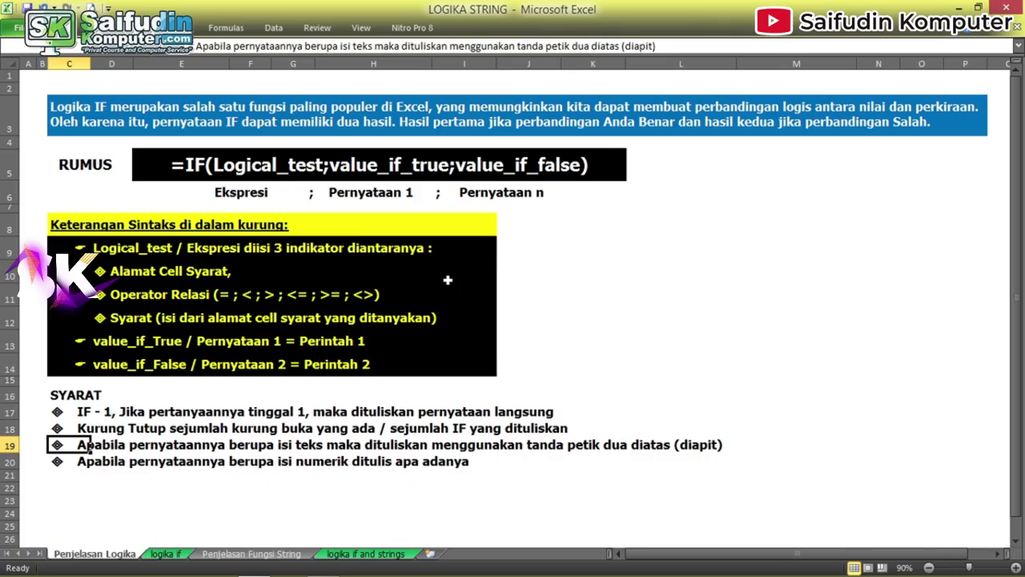
left_click(104, 426)
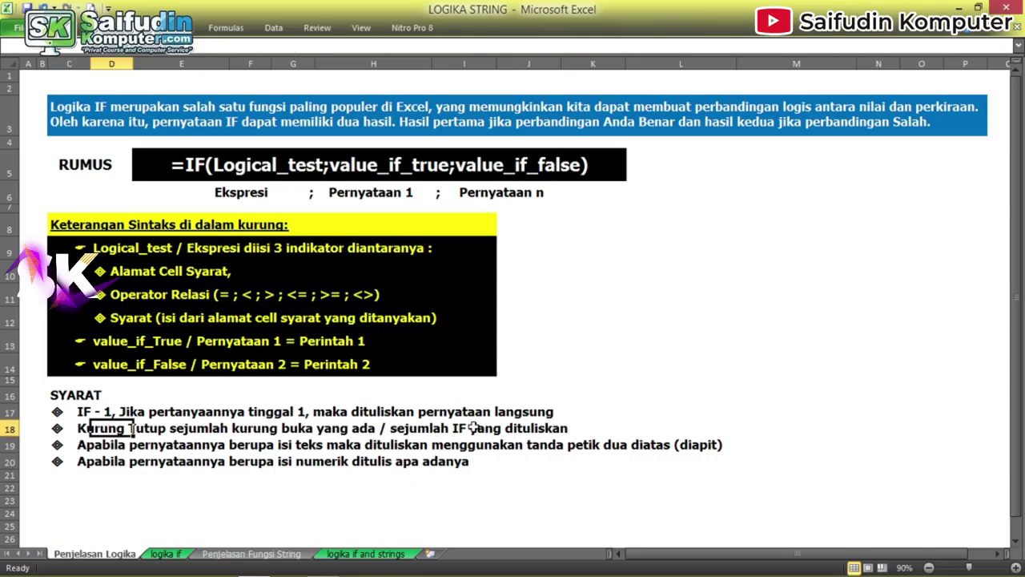
left_click(91, 451)
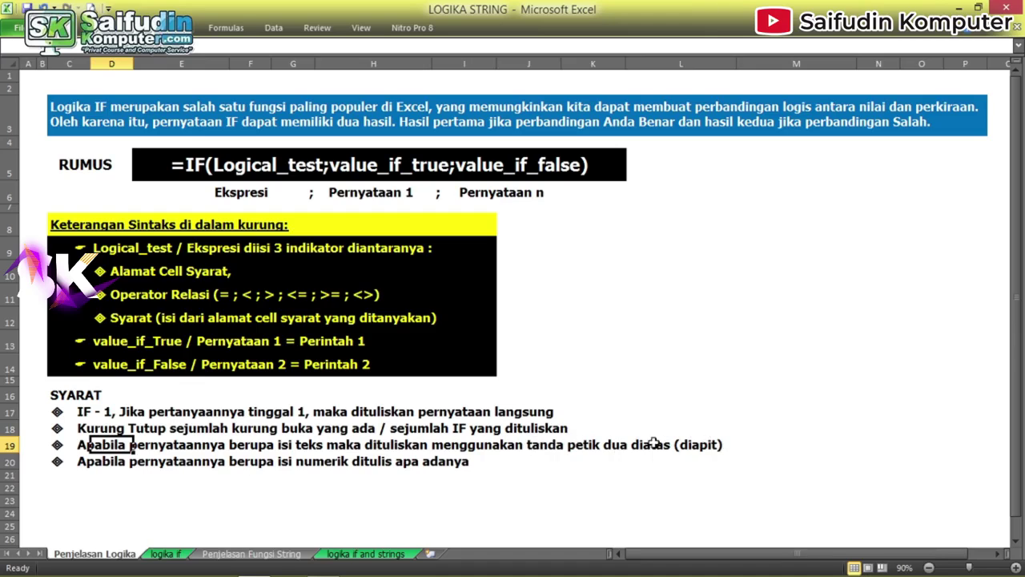
- Enter the quoted text example "Saifudin Komputer" in L11
left_click(663, 297)
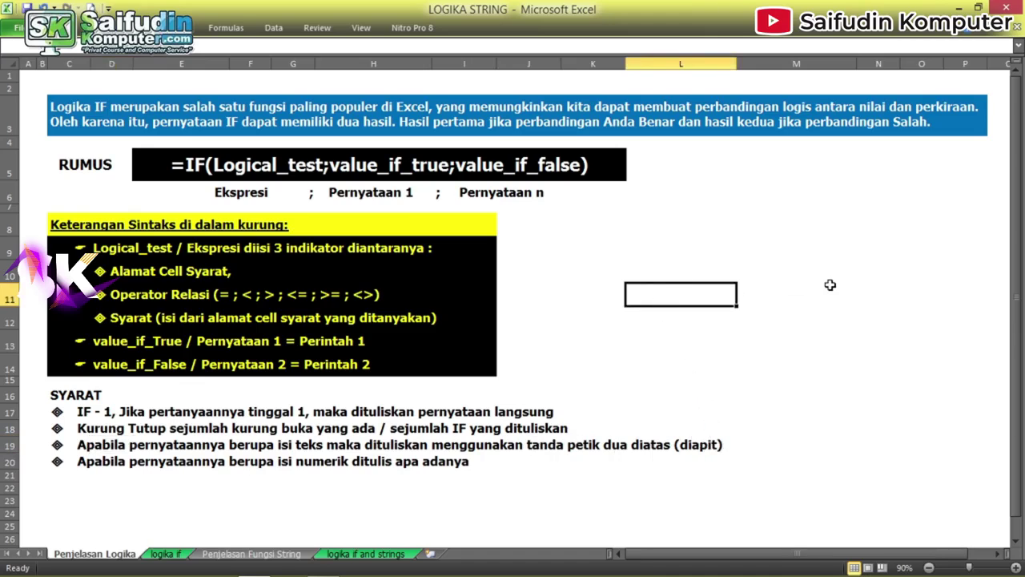
type("\"SaifudinKomputer\"")
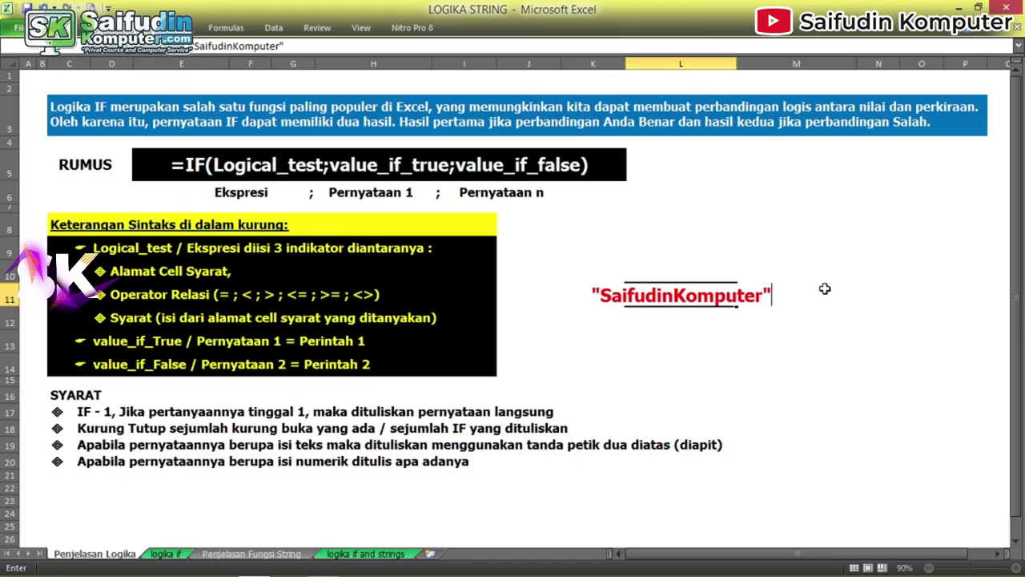
left_click(674, 296)
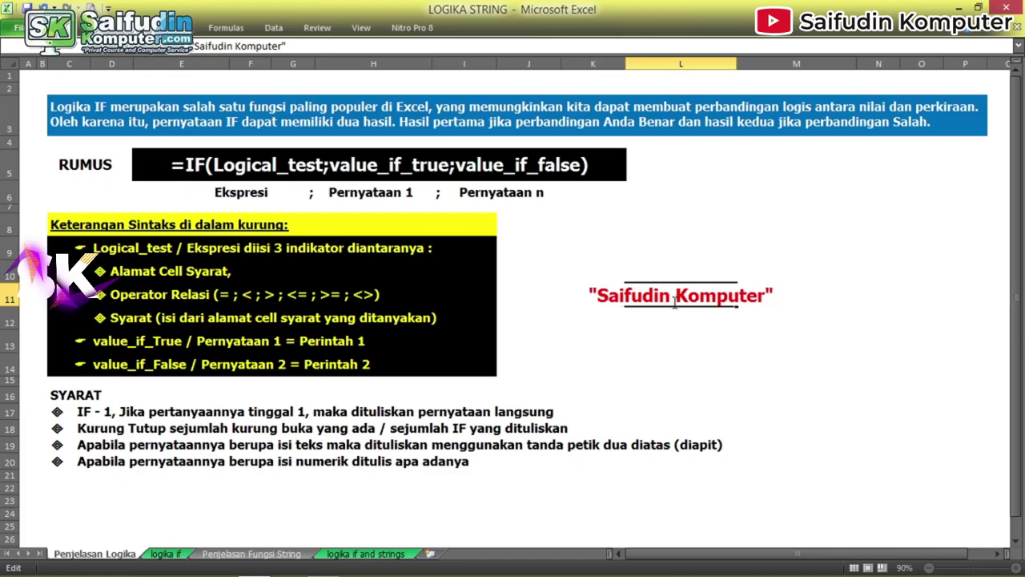
key("Return")
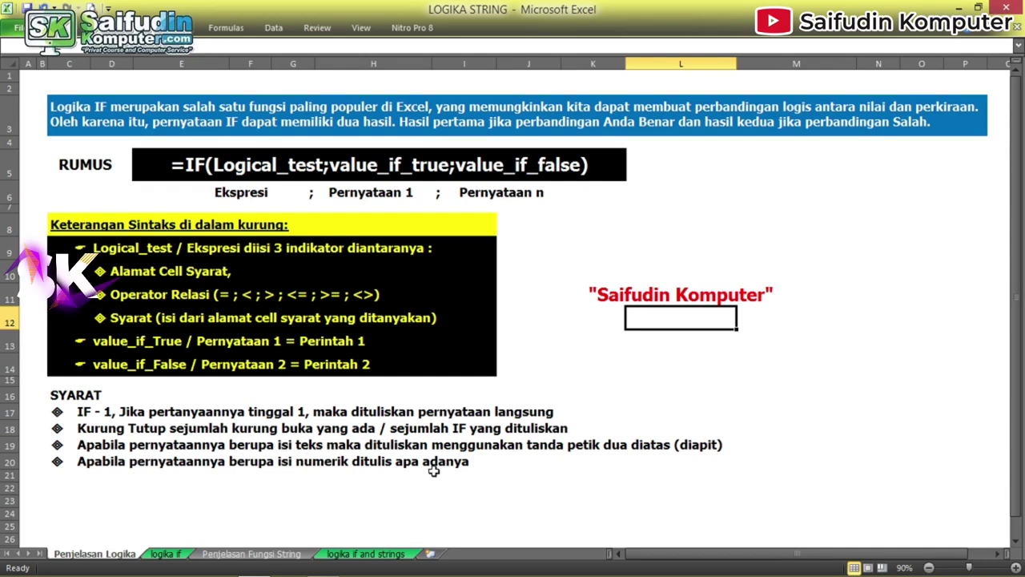
- Put the numbers 12 and 1000 in L12 and L13, leaving L14 empty
type("12")
key("Return")
type("15")
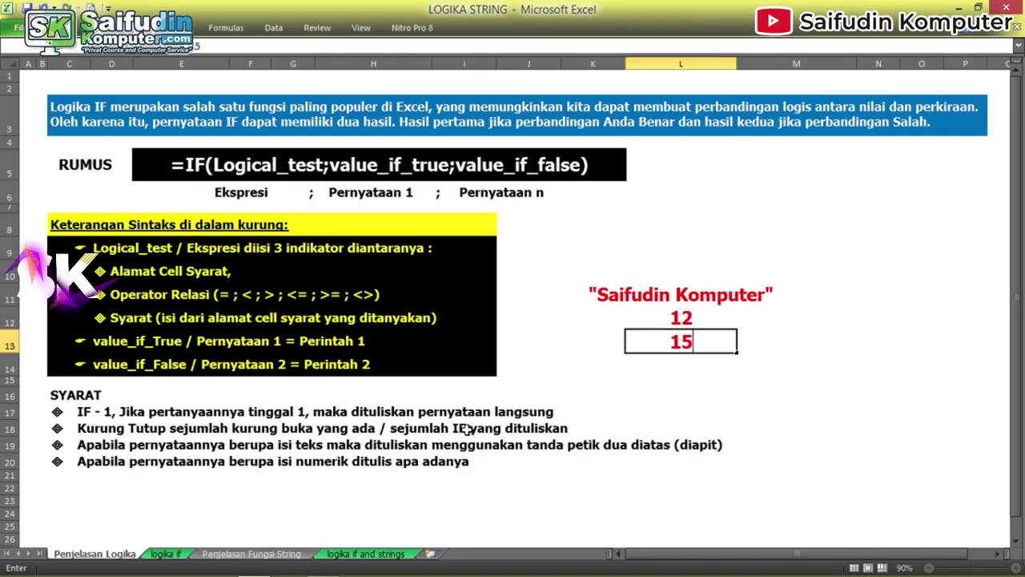
key("Return")
type("1000")
key("Return")
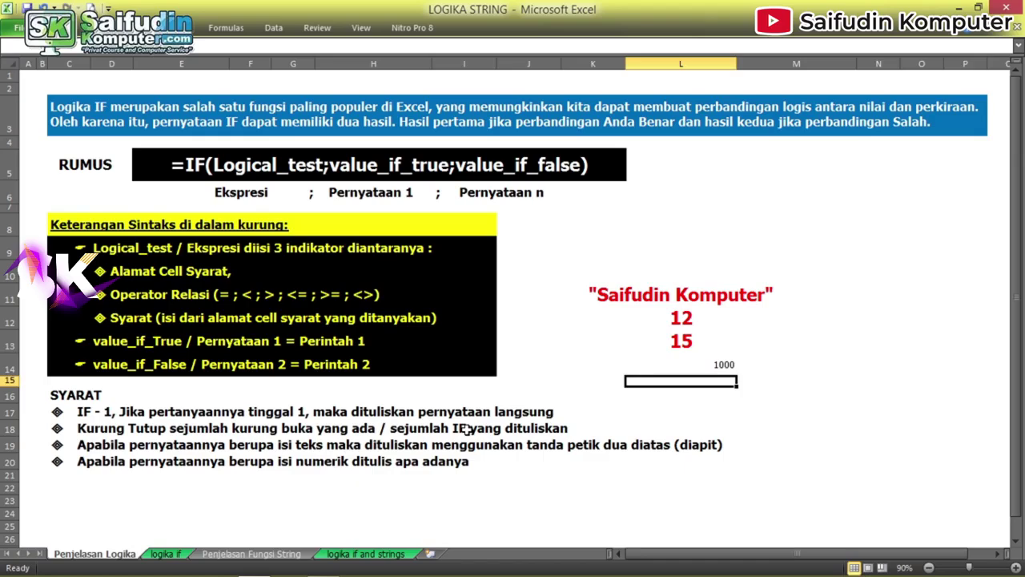
key("Up")
key("Delete")
key("Up")
type("1000")
key("Return")
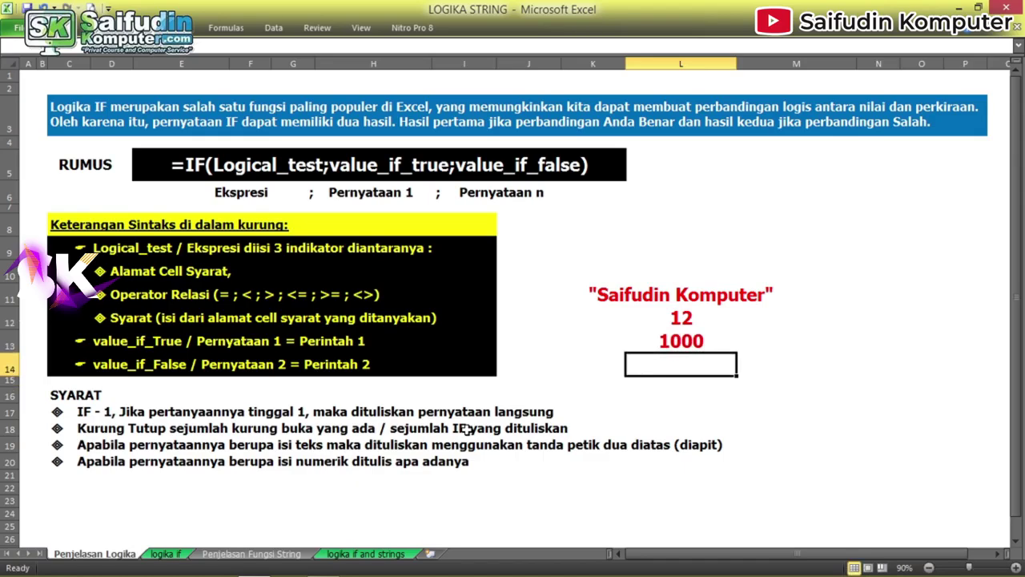
- Glance at the Nama Pembeli table on the logika if sheet, then return to Penjelasan Logika
left_click(629, 295)
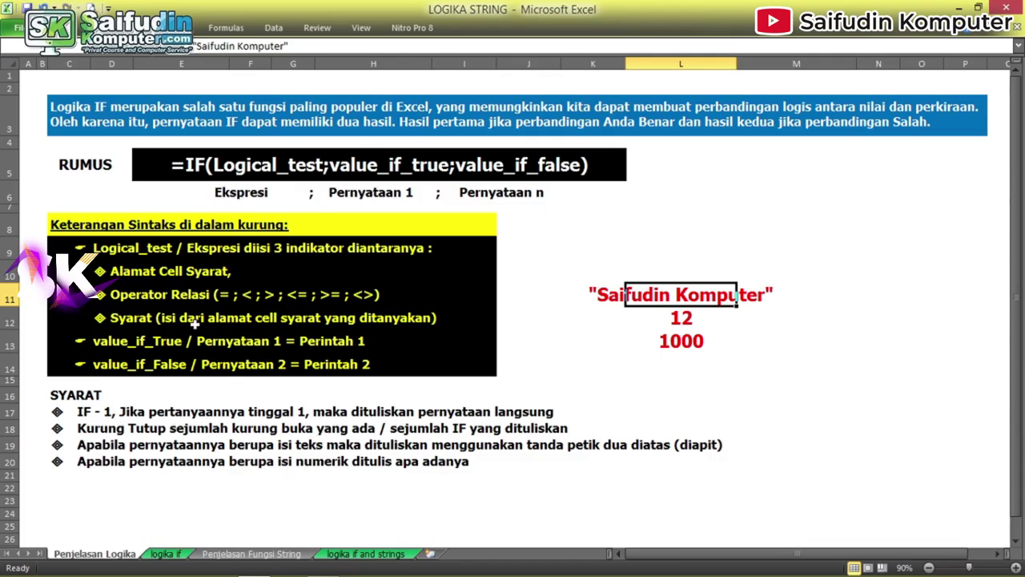
left_click(160, 558)
left_click(518, 248)
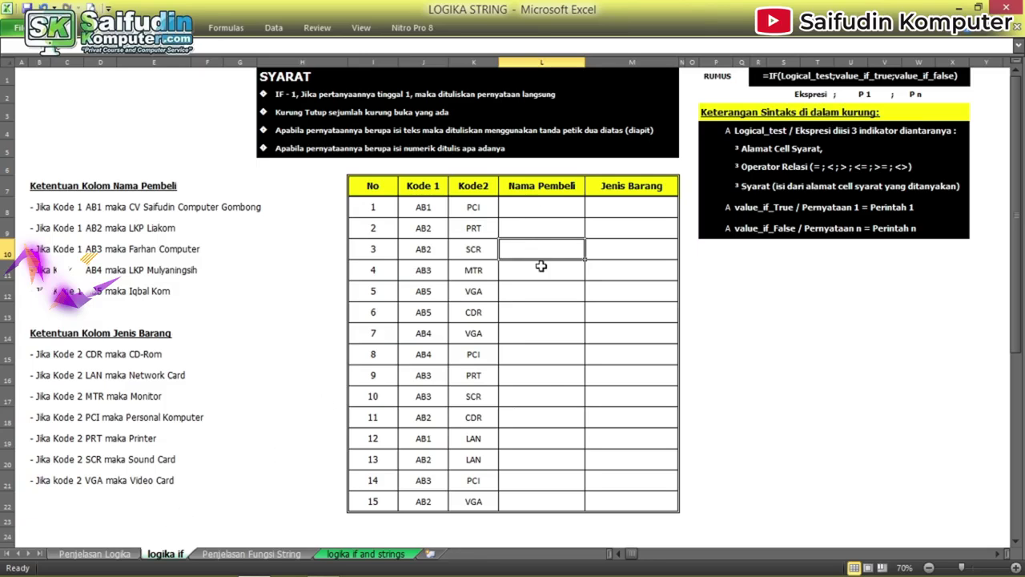
left_click(94, 553)
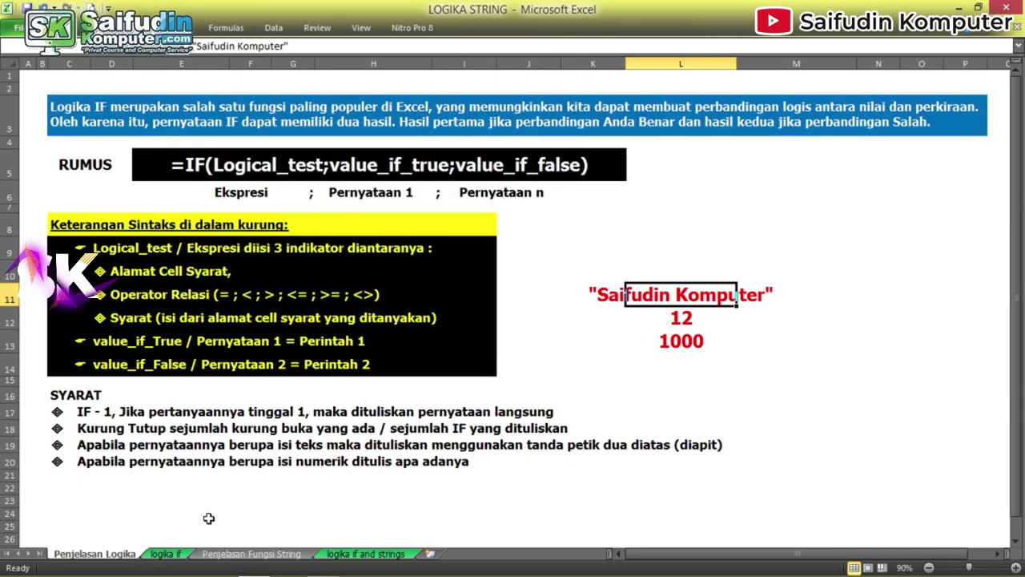
- Enter a kode heading with codes a to e down column K
left_click_drag(613, 257, 757, 365)
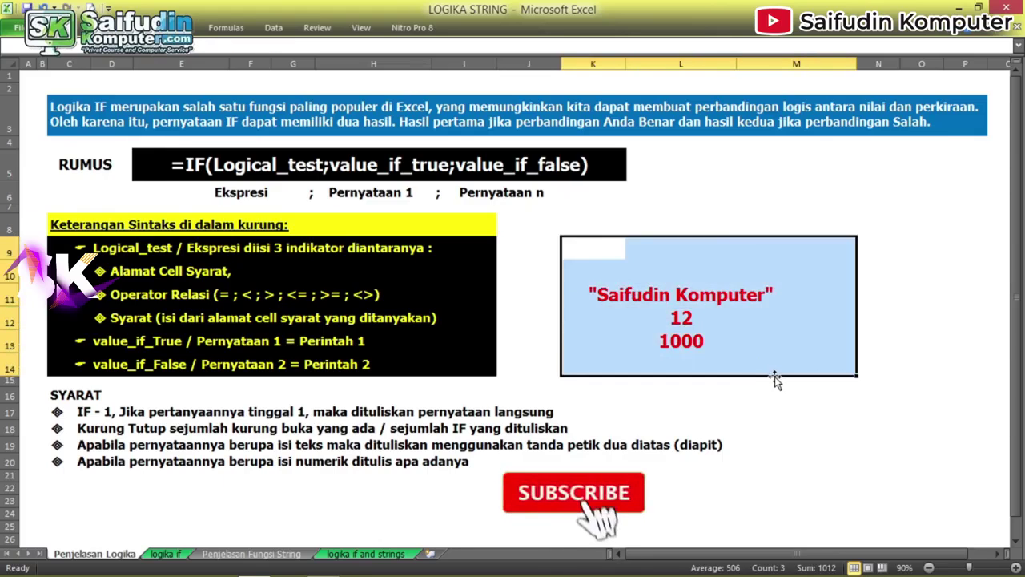
left_click(613, 245)
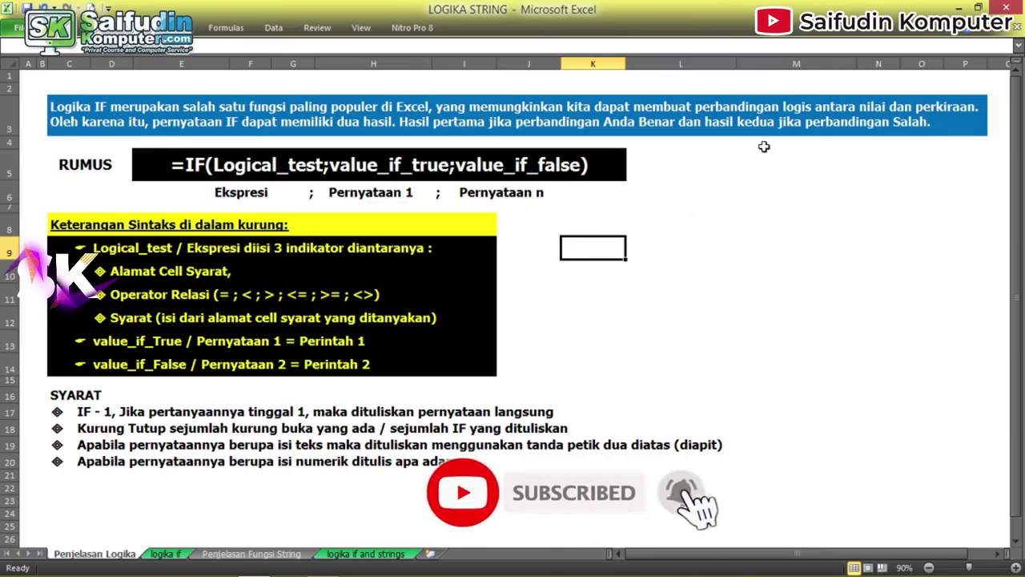
type("kode")
key("Return")
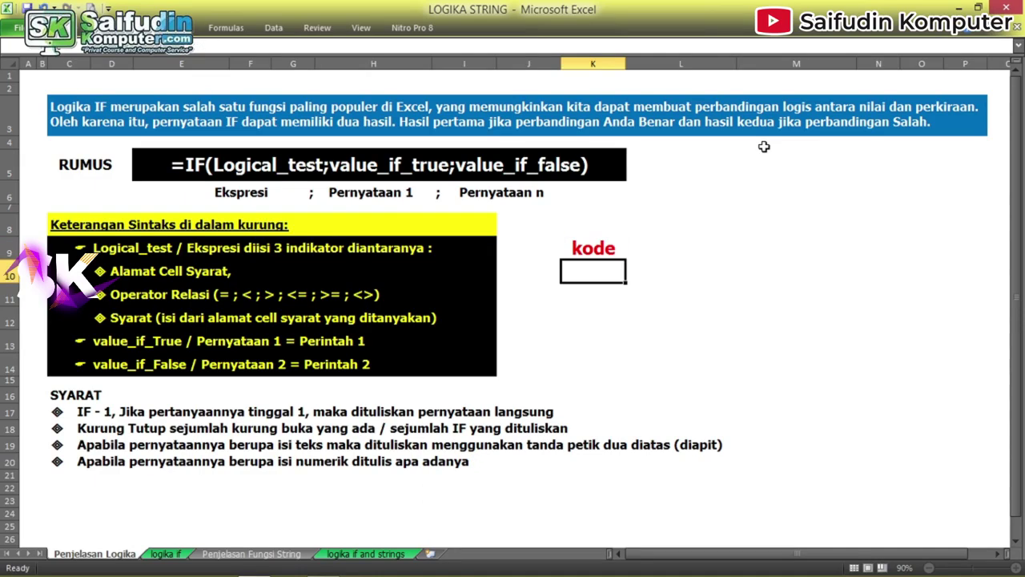
type("a")
key("Return")
type("b")
key("Return")
type("c d e")
key("Up")
key("ctrl+c")
key("Down")
key("Return")
key("Up")
- Retype the codes as capitals A, B, C, D and E
key("Up")
key("Up")
key("Up")
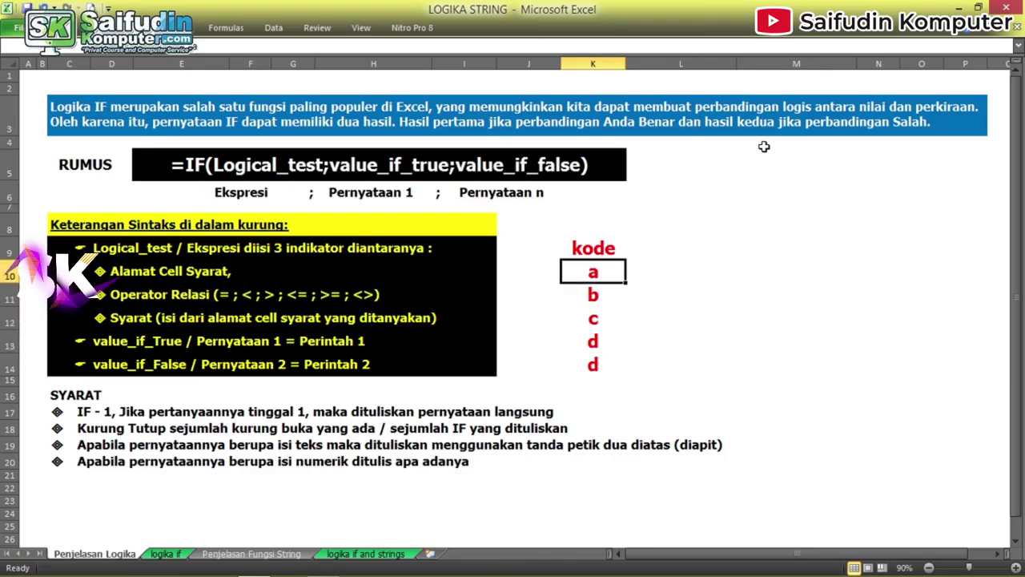
key("Down")
key("Down")
key("Down")
key("Down")
type("e")
key("Return")
key("Up")
key("Up")
key("Up")
key("Up")
key("Up")
type("A")
key("Return")
type("B C D E")
key("Up")
key("Up")
key("Up")
key("Up")
key("Up")
key("Up")
- Set the headings KODE in K9 and KETERANGAN in L9
type("ko")
key("BackSpace")
key("BackSpace")
type("KODE")
key("Tab")
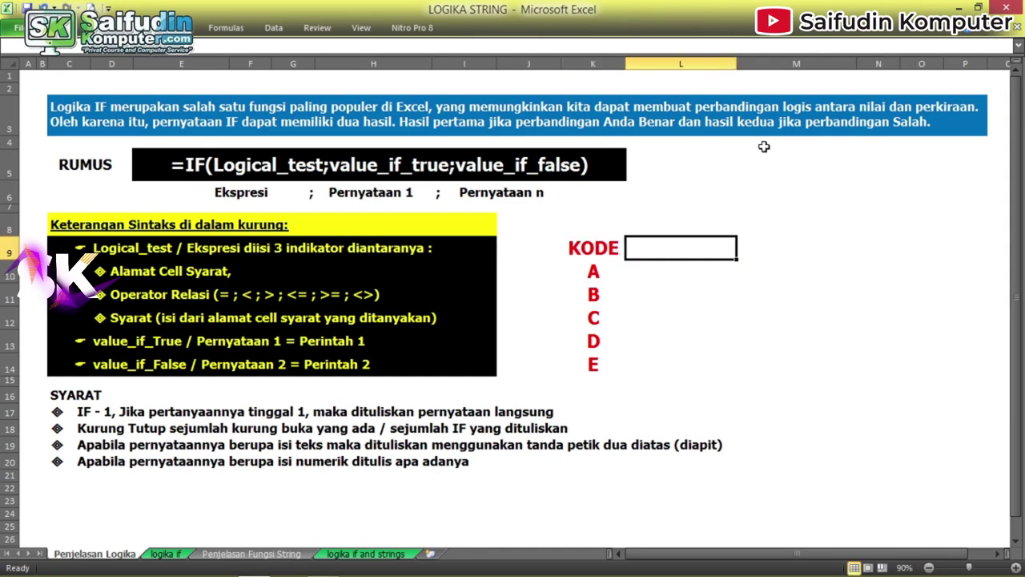
type("KETERANGAN")
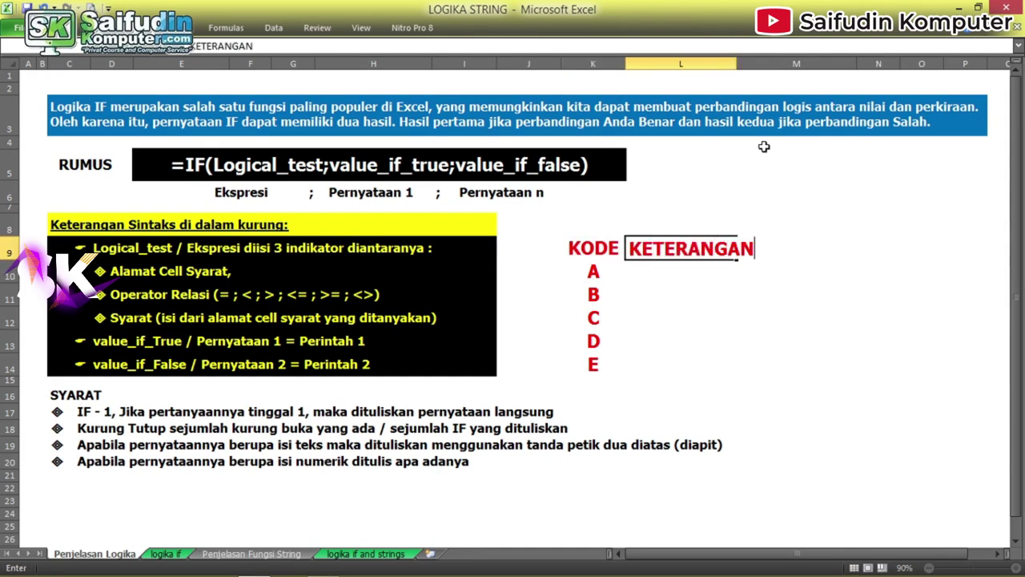
key("Return")
key("Up")
key("Up")
key("Up")
key("Up")
key("Up")
key("Down")
key("Down")
key("Down")
key("Down")
key("Down")
key("Down")
key("Down")
key("Down")
key("Down")
key("Down")
key("Down")
key("Down")
key("Down")
key("Down")
key("Down")
- Add a 'Soal' label and select the question rows below it down to row 26
key("Left")
type("Soal")
key("Return")
key("shift+Down")
key("shift+Down")
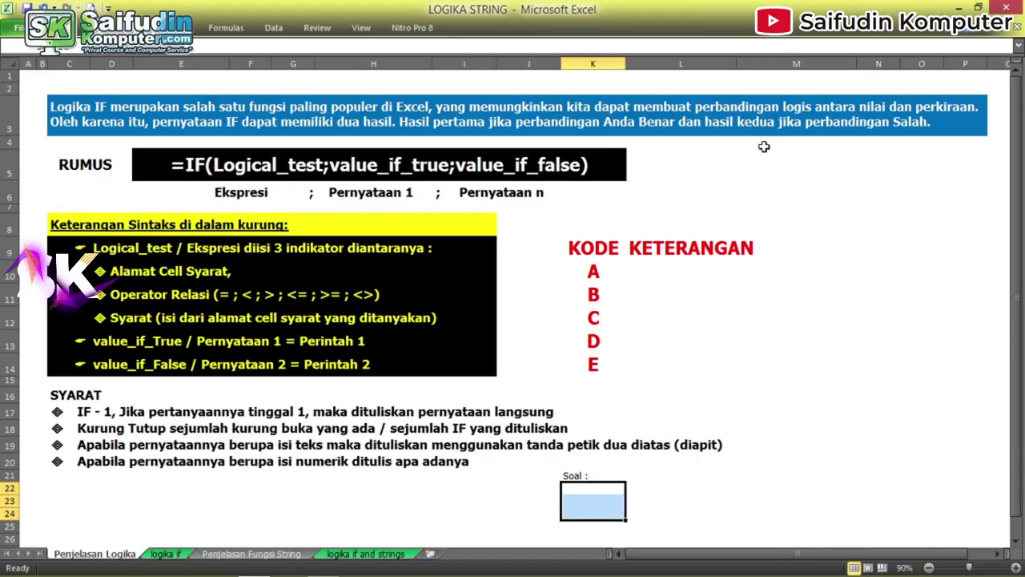
key("shift+Down")
key("shift+Down")
- Fill all five question rows with the sentence mapping code A to Istimewa
type("1")
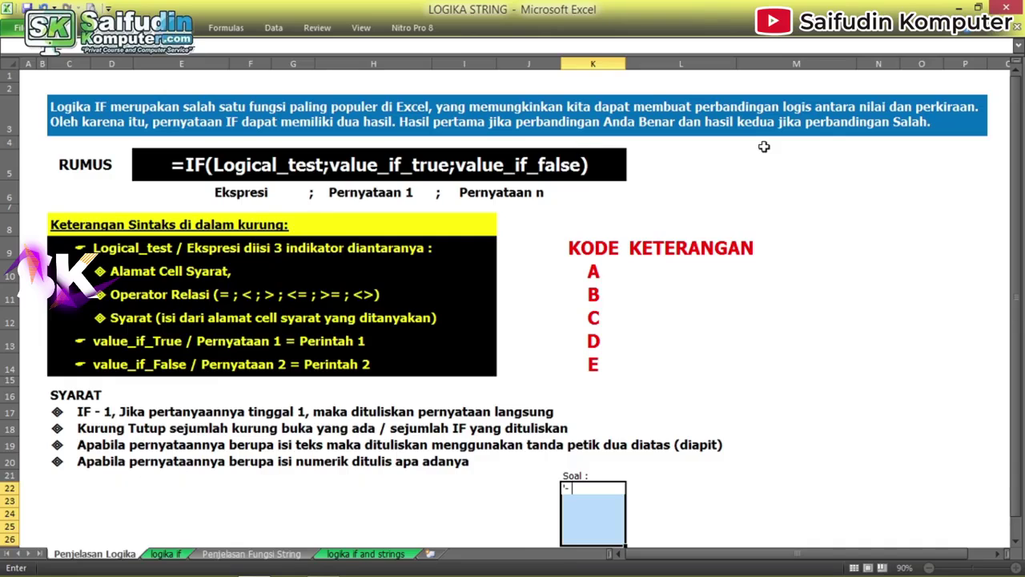
type("ka Kodenya A maka keterangannnya")
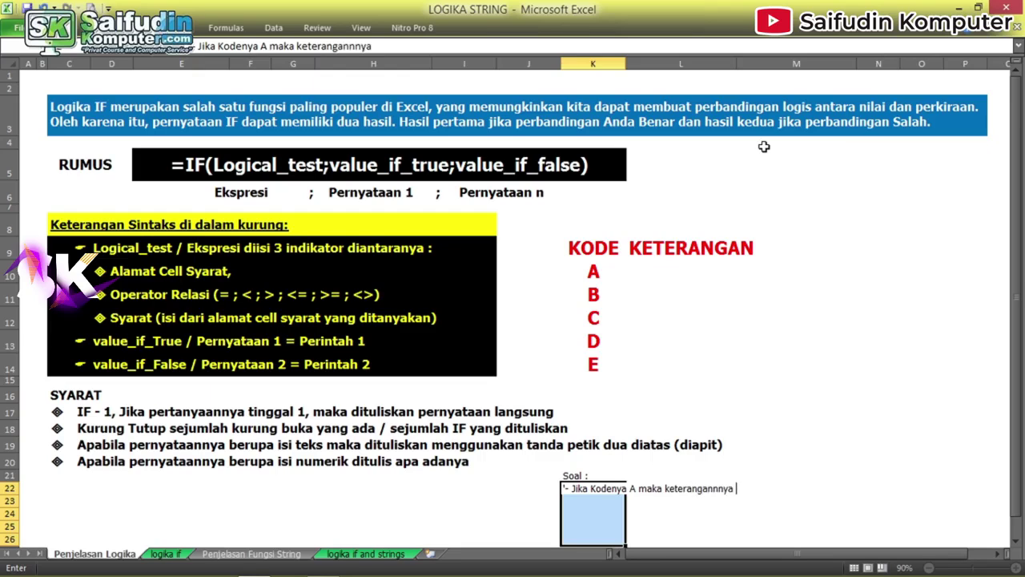
key("BackSpace")
type("ya Istimwe")
key("BackSpace")
key("BackSpace")
type("ew")
key("BackSpace")
key("BackSpace")
type("e")
key("ctrl+Return")
- Change the second question to code B with result Baik
key("Return")
key("F2")
type("B")
key("ctrl+Right")
key("ctrl+Right")
key("ctrl+Right")
key("shift+End")
type("Baik")
key("Return")
- Edit the third and fourth questions for the Cukup and Kurang results
key("F2")
key("ctrl+shift+Left")
type("C")
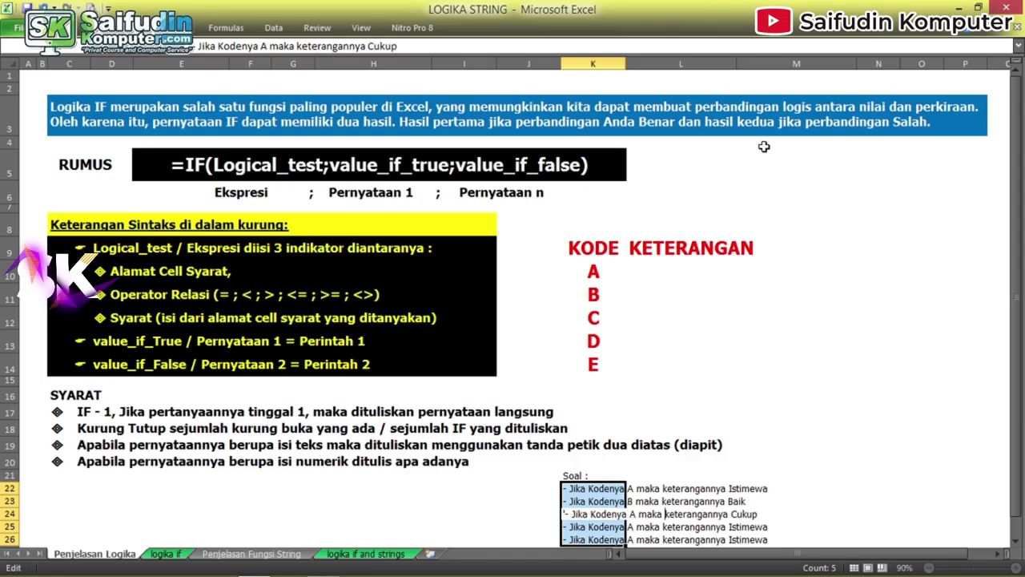
type("C")
key("Return")
key("F2")
key("ctrl+shift+Left")
type("Kurang")
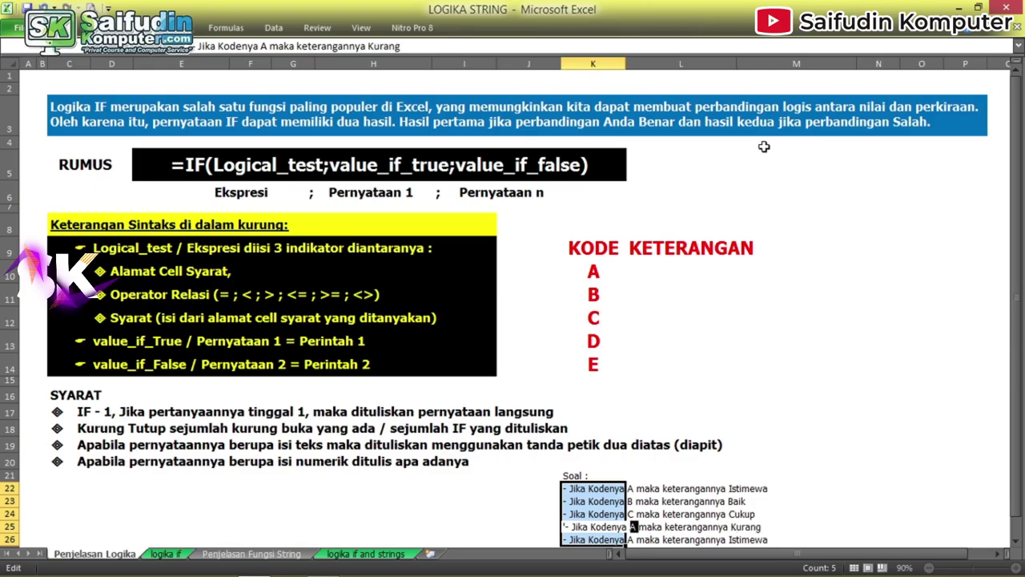
key("Return")
- Make the fifth question read code E with result Lemot
key("F2")
key("ctrl+shift+Left")
type("Lemot")
key("ctrl+Left")
key("ctrl+Left")
key("ctrl+Left")
key("BackSpace")
key("BackSpace")
type("E")
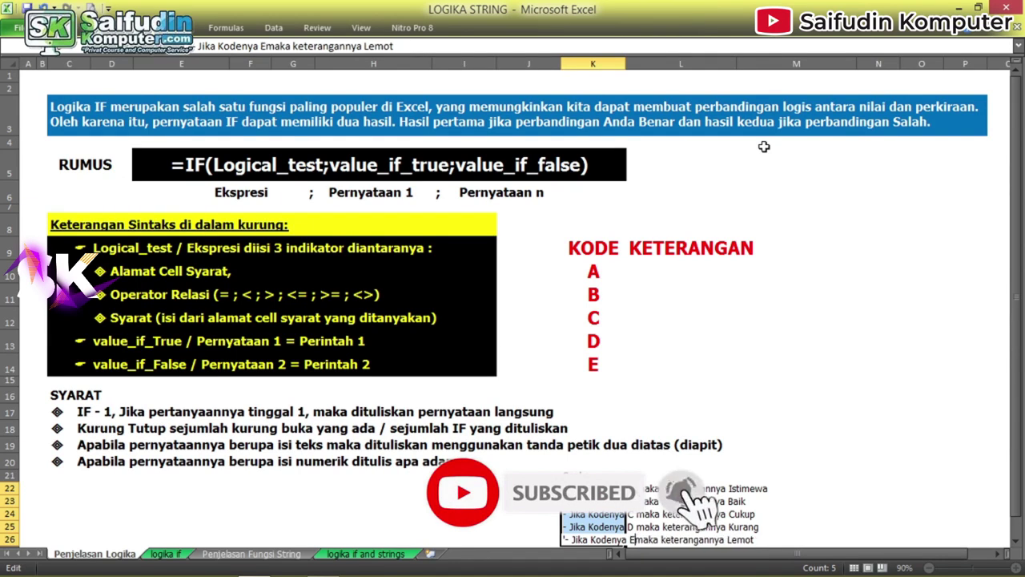
key("Return")
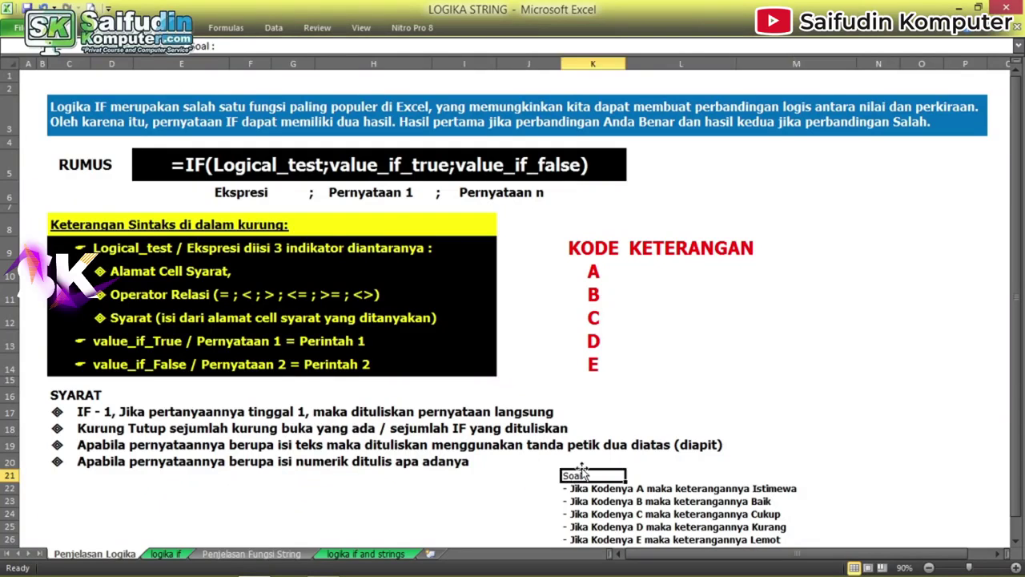
- Review the KETERANGAN cells and the first three question texts
left_click_drag(680, 266, 680, 384)
left_click(674, 311)
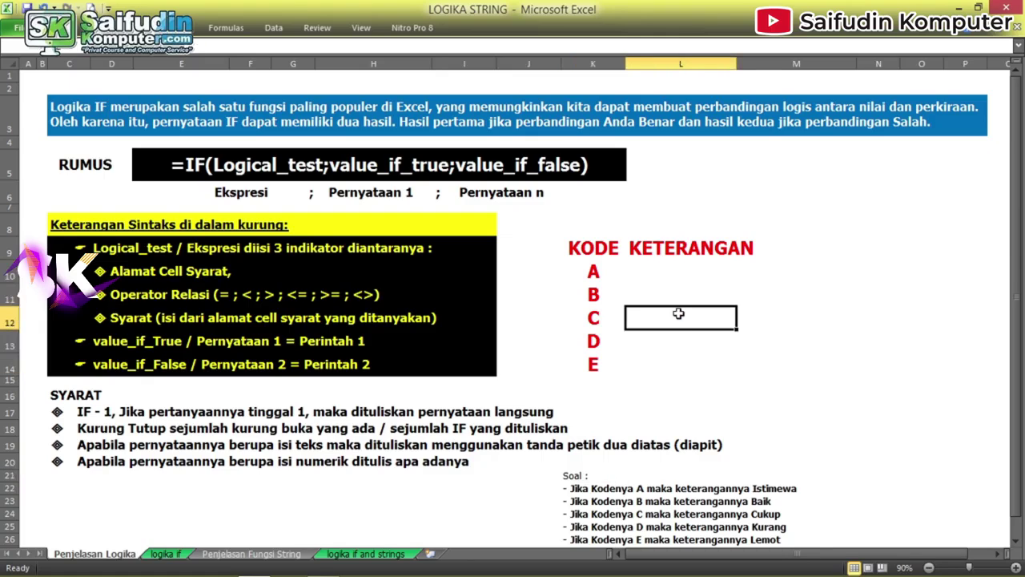
left_click(581, 501)
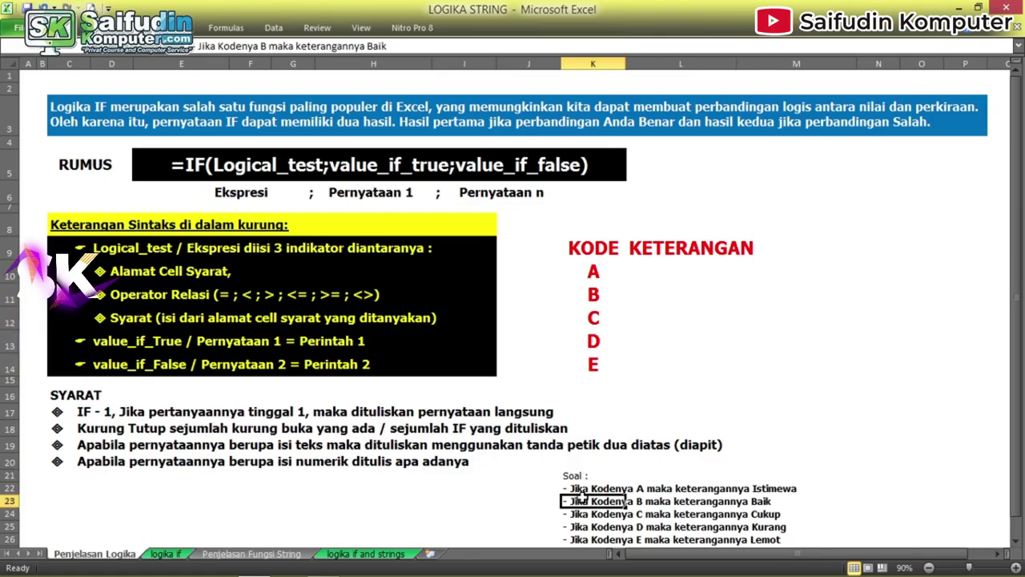
left_click(612, 485)
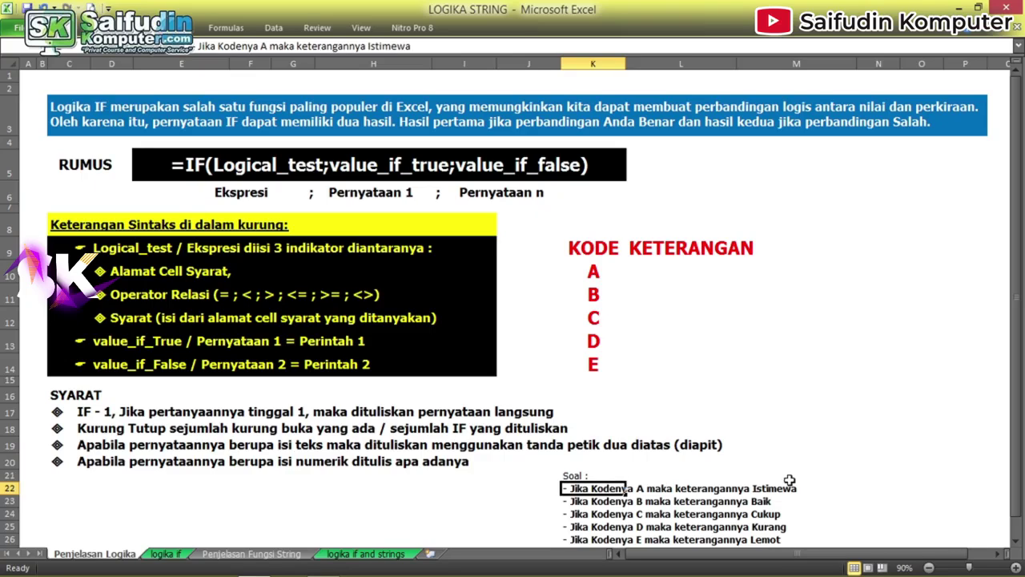
left_click(602, 510)
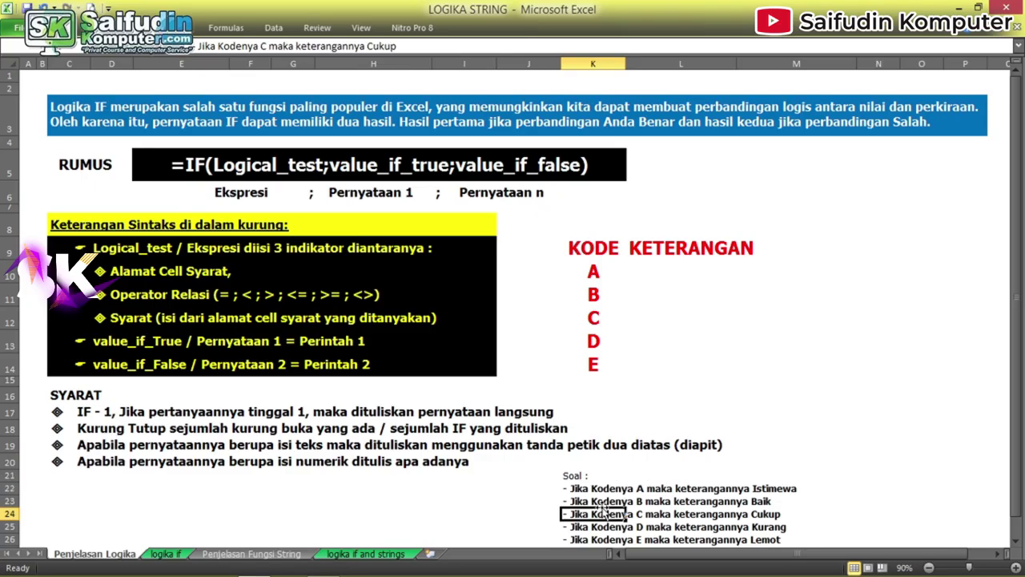
- Number the questions 1 to 5 in the column left of them
left_click(556, 489)
type("1")
key("Return")
type("2")
key("Return")
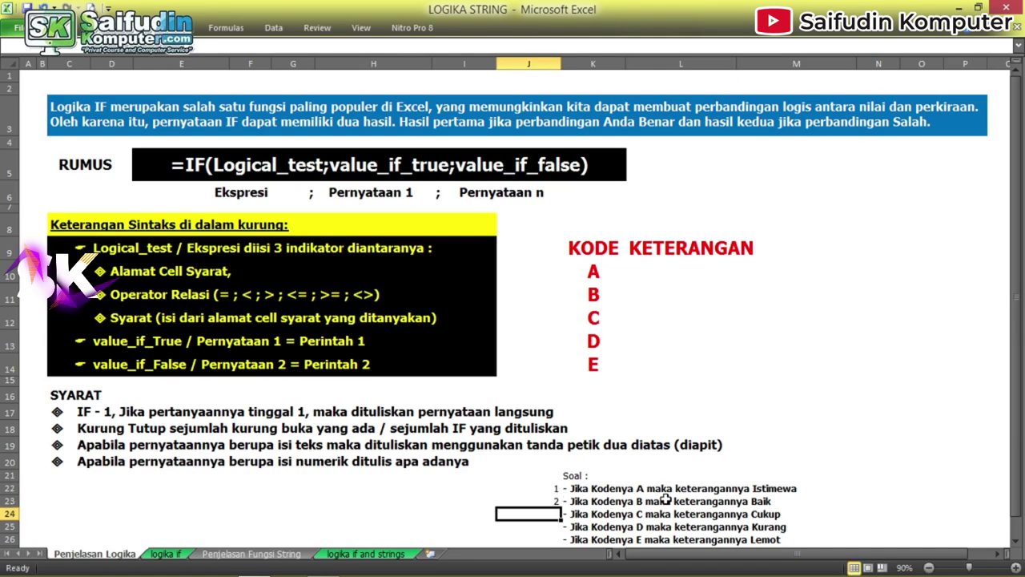
type("3")
key("Return")
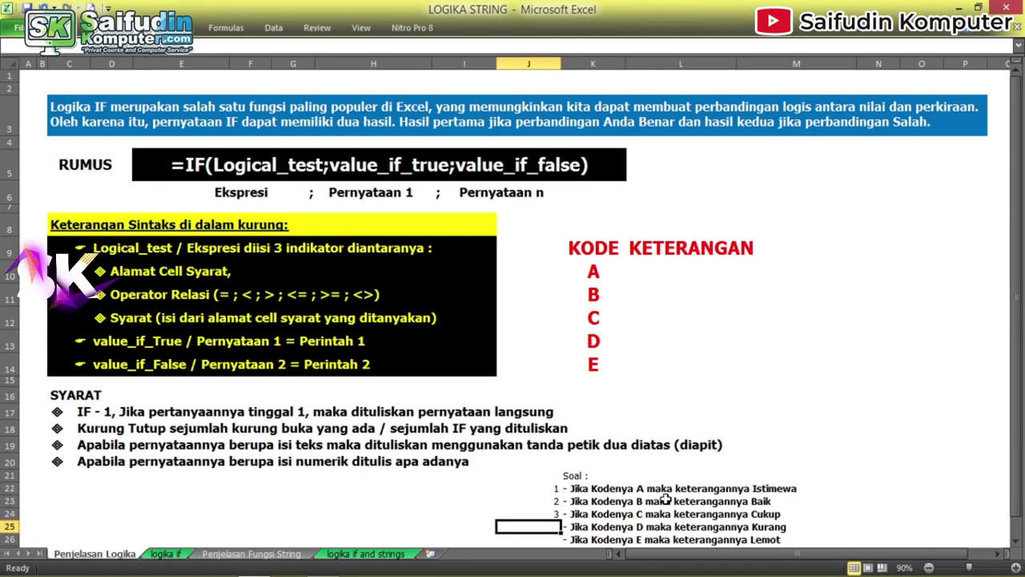
type("4")
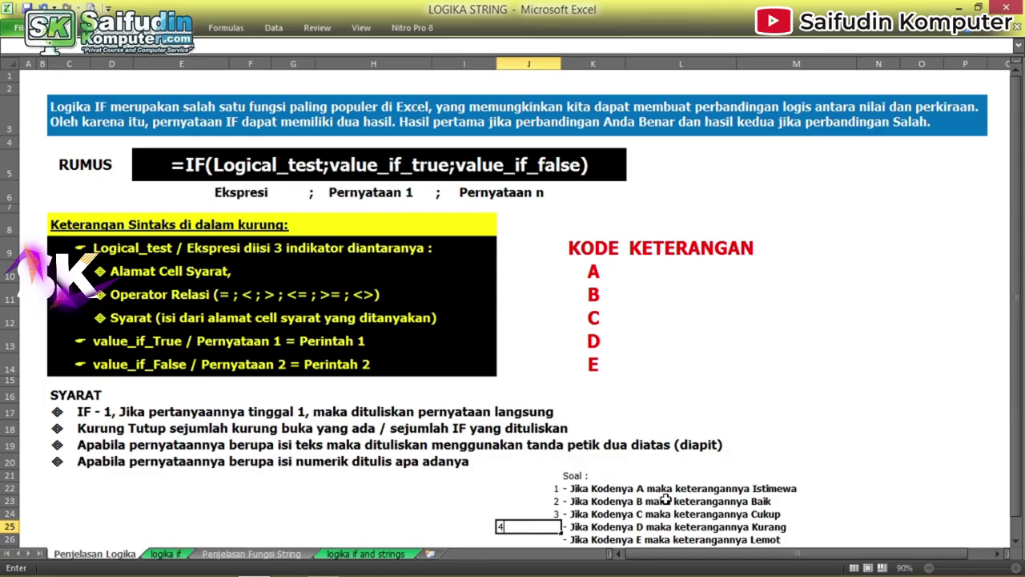
key("Return")
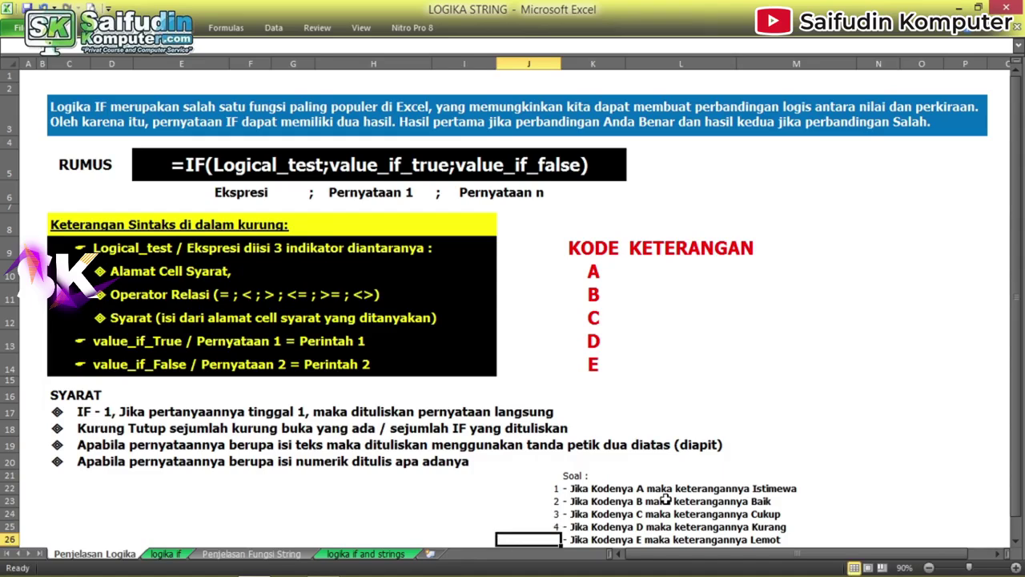
type("5")
key("Return")
key("Up")
key("Up")
key("Up")
key("Up")
key("Up")
key("Up")
key("Down")
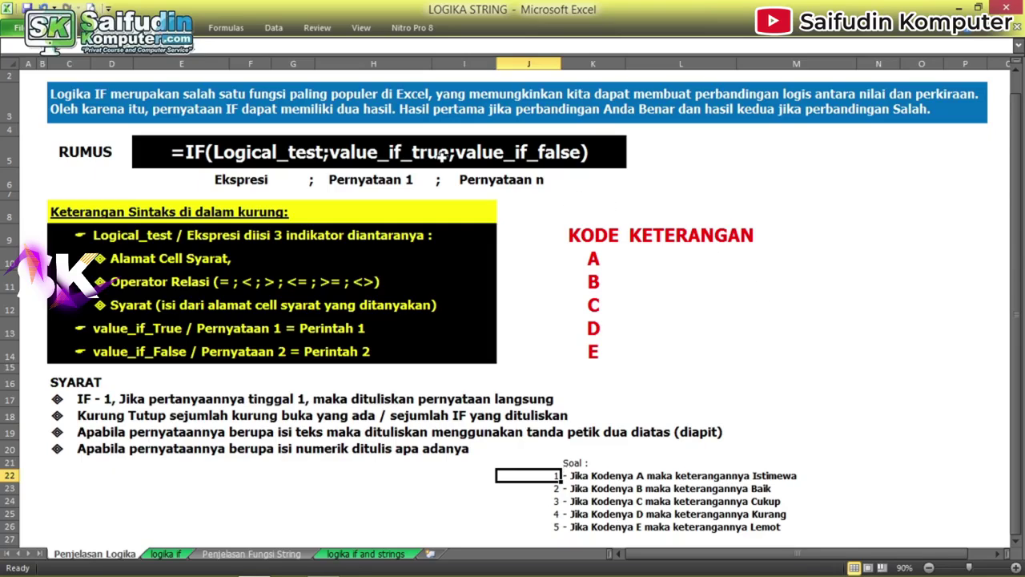
- Select the KETERANGAN cells L10:L14 and begin =if( with K10 as the logical test
left_click(167, 157)
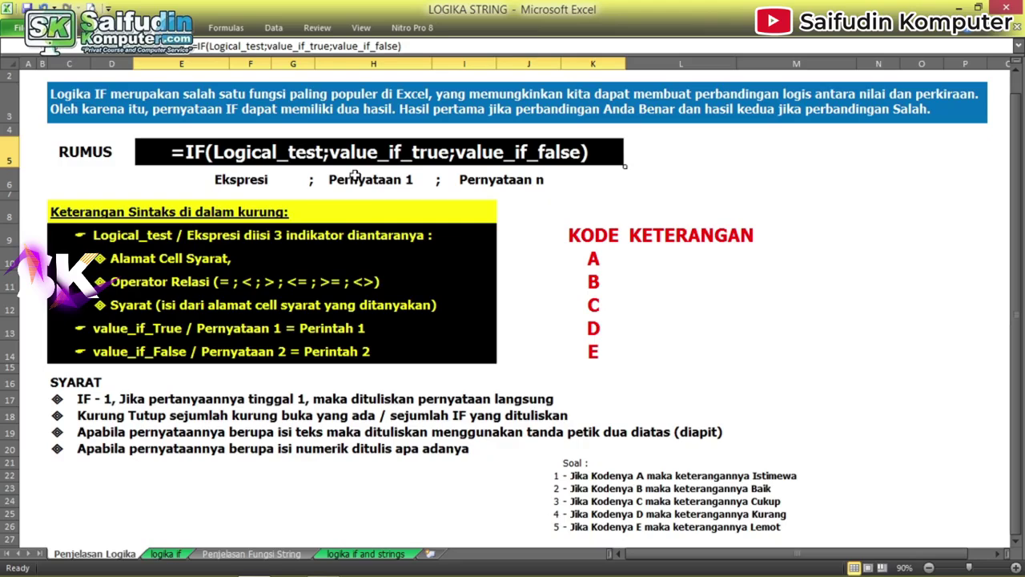
left_click_drag(665, 259, 667, 365)
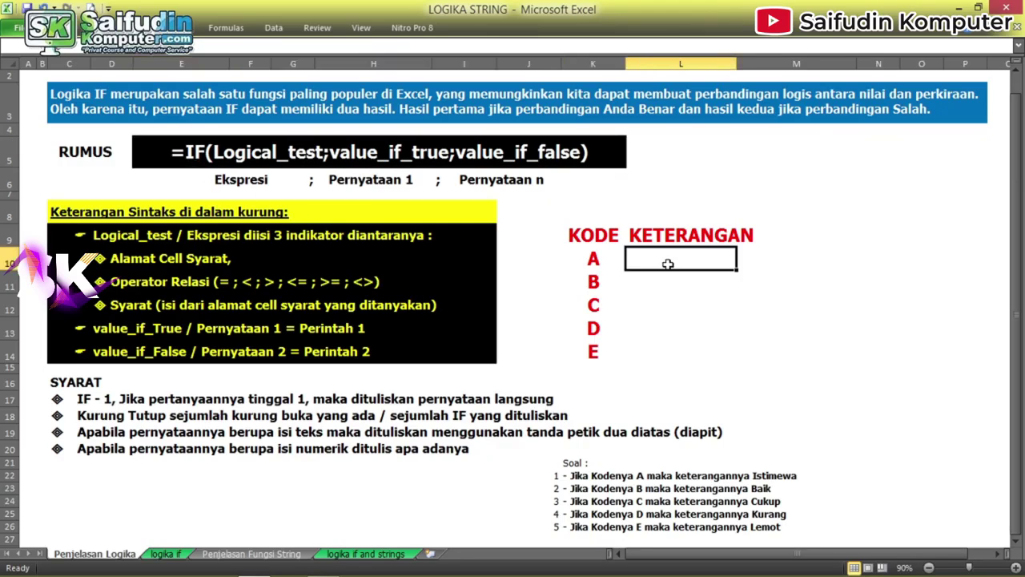
type("=")
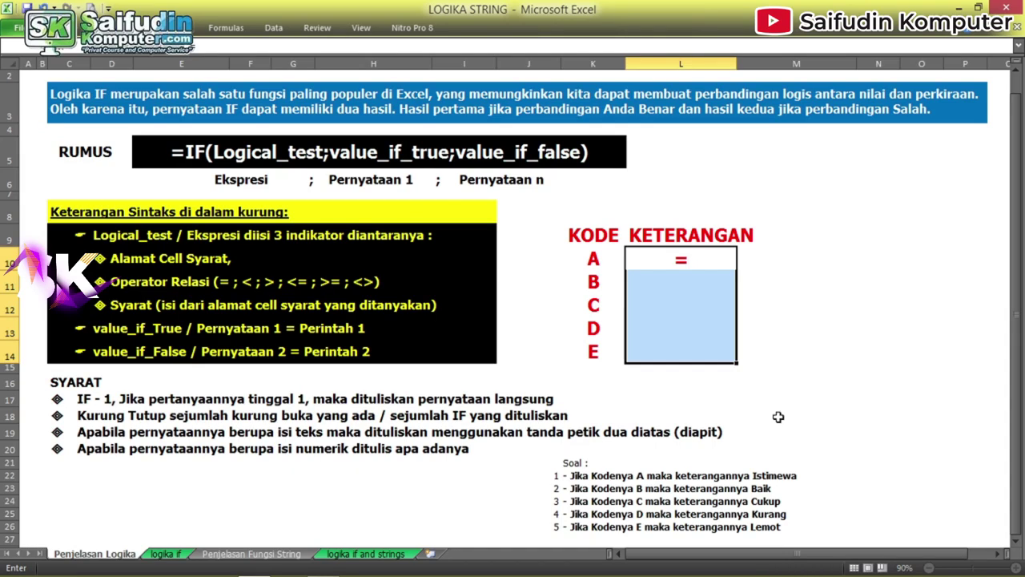
type("if(")
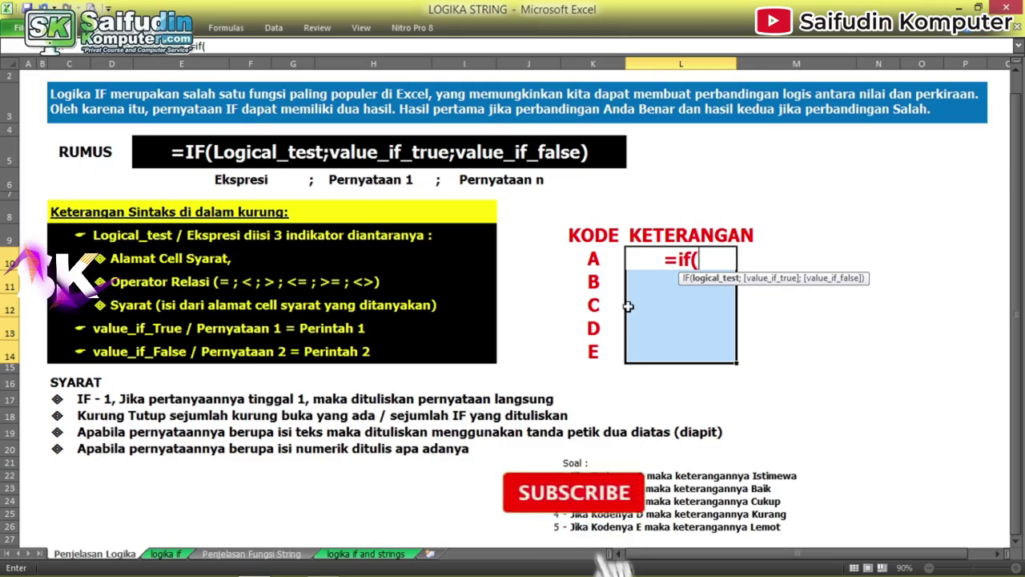
left_click(589, 258)
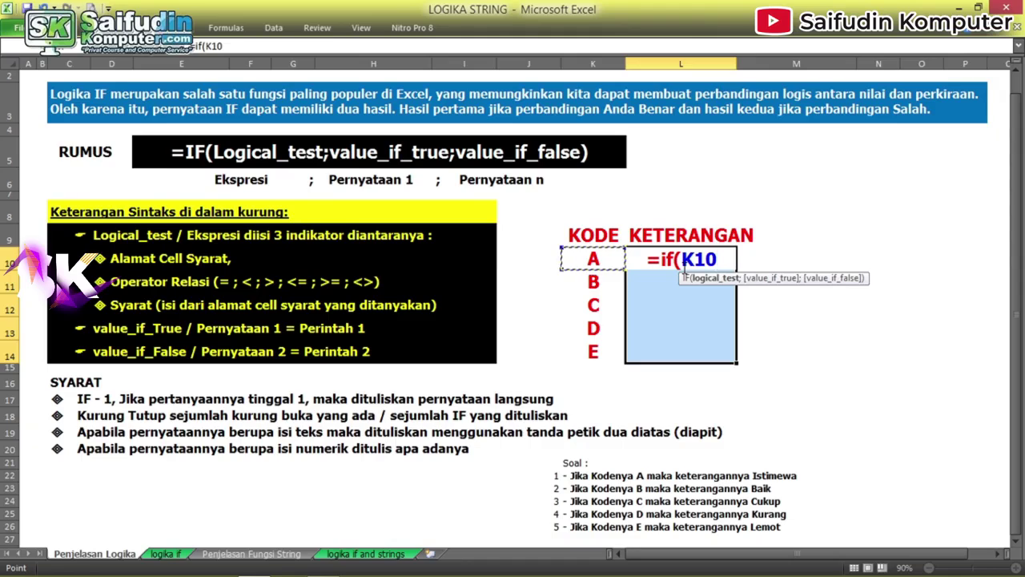
- Extend the L10 formula to =if(K10="A";"Istimewa"; ready for the false part
type("=")
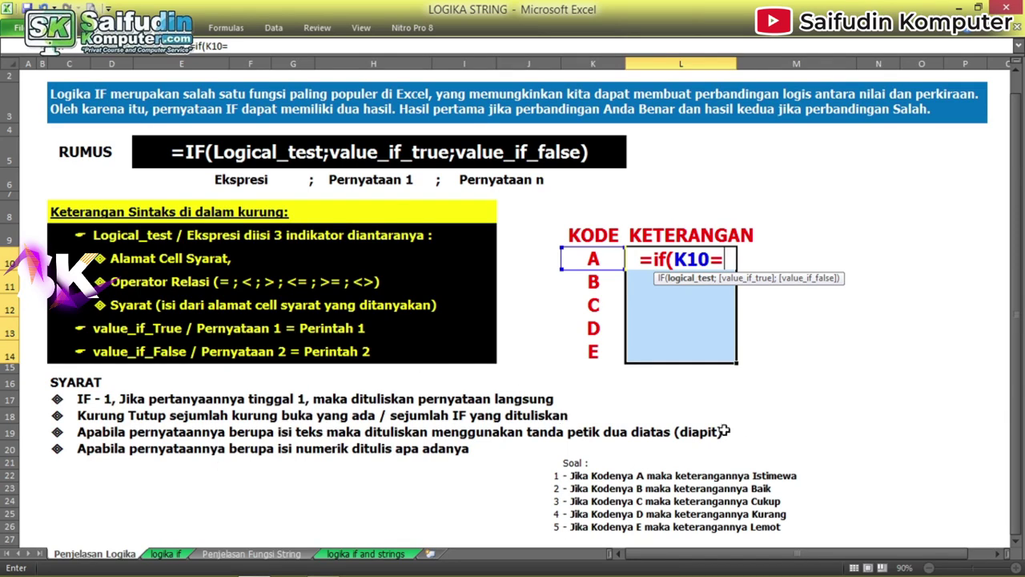
type("\"")
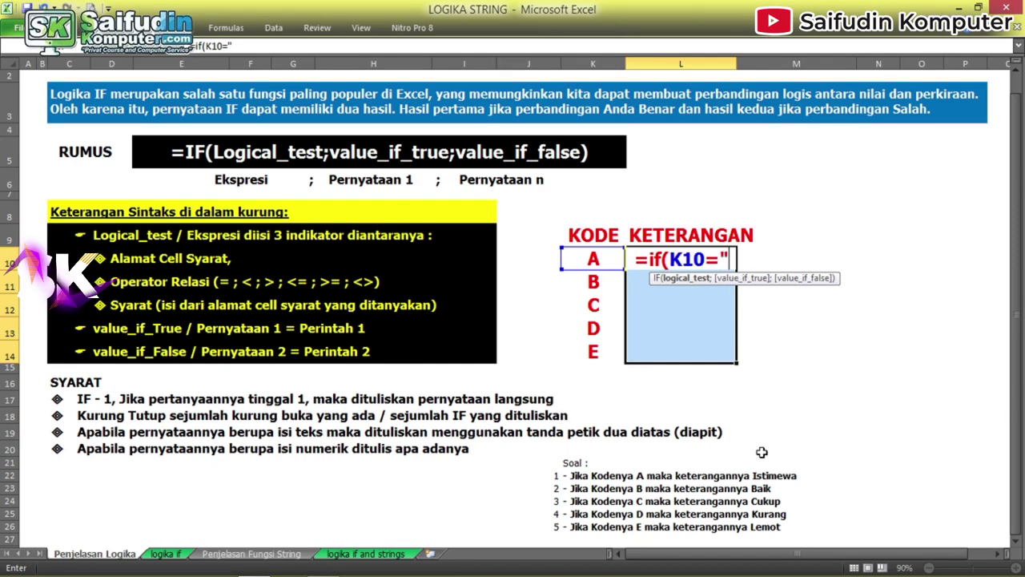
type("A\"")
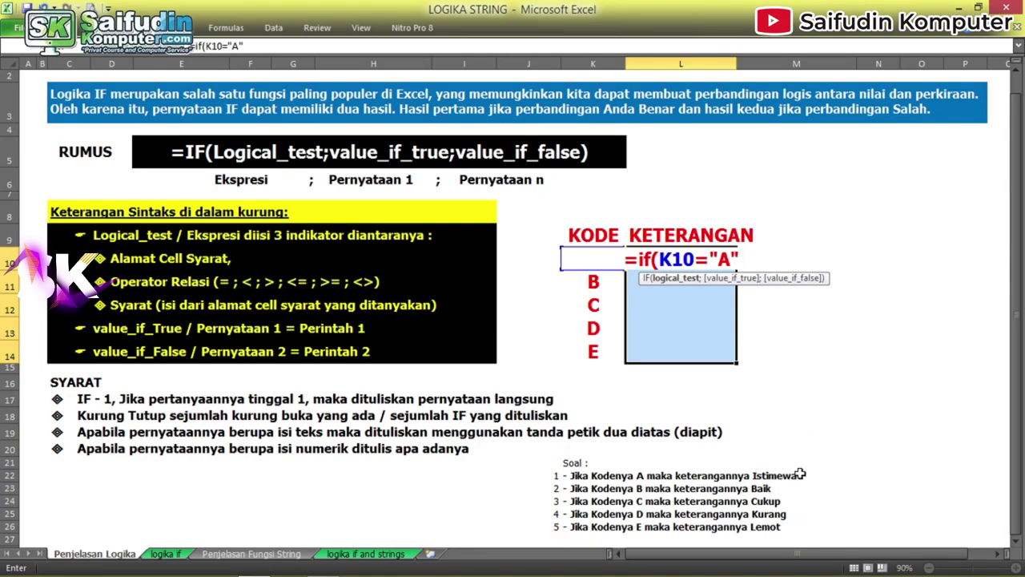
type(";")
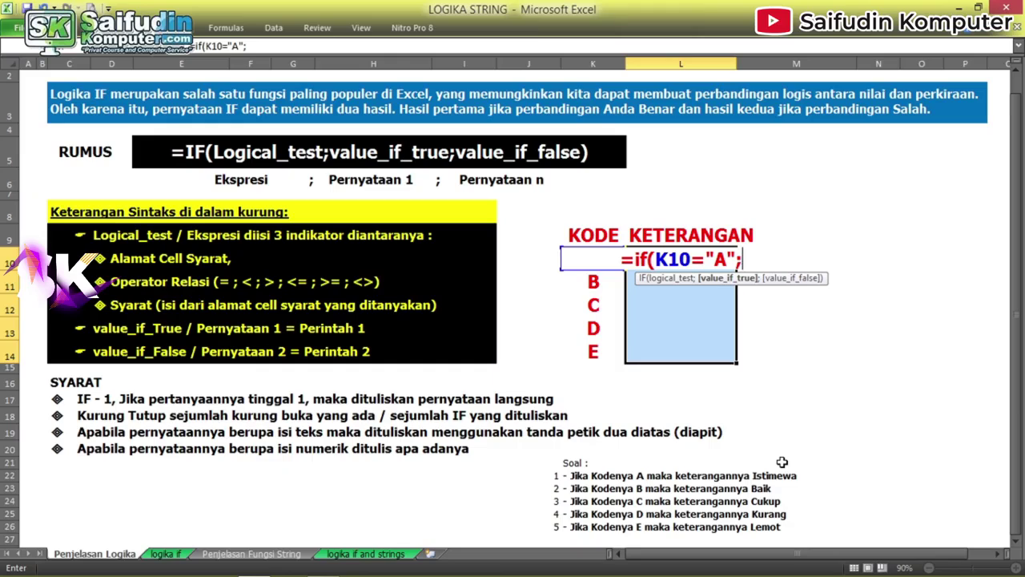
type("\"")
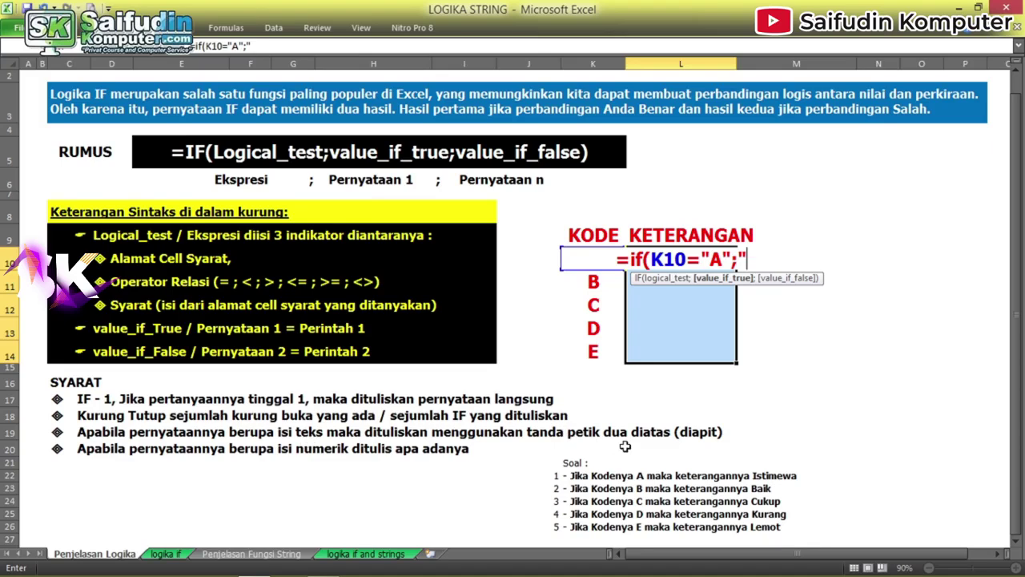
type("Istimew")
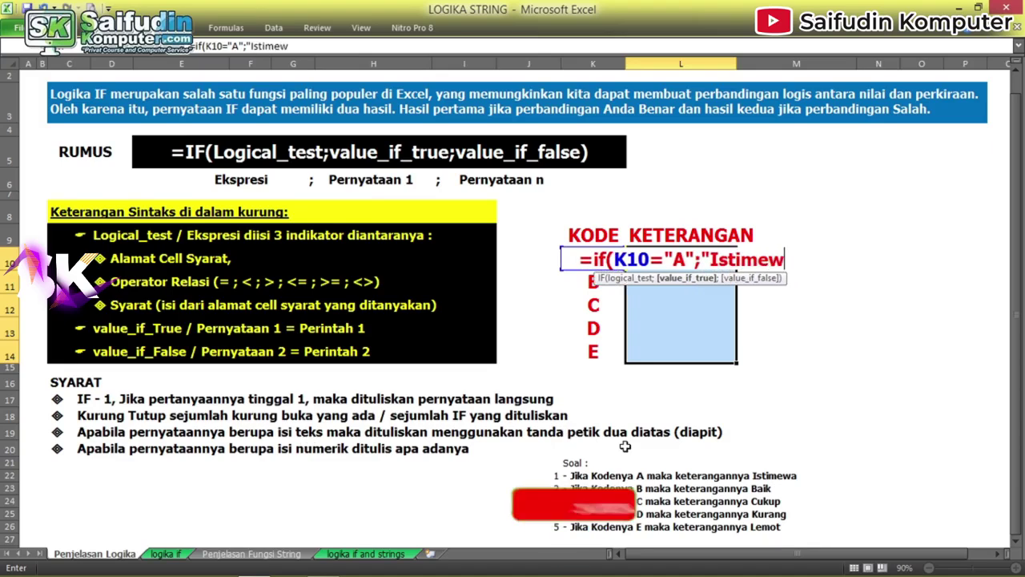
type("a")
type("\"")
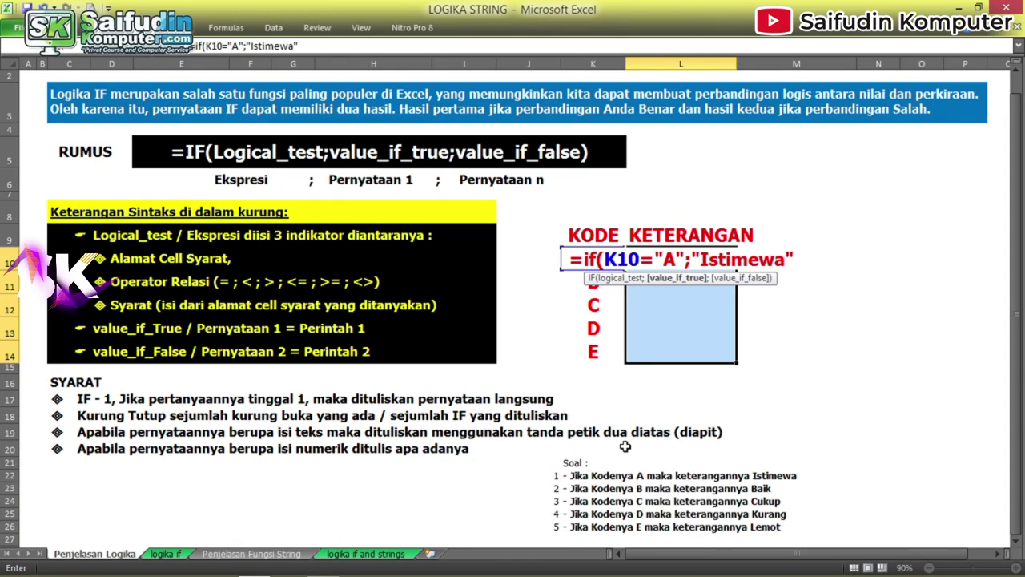
type(";")
type(";")
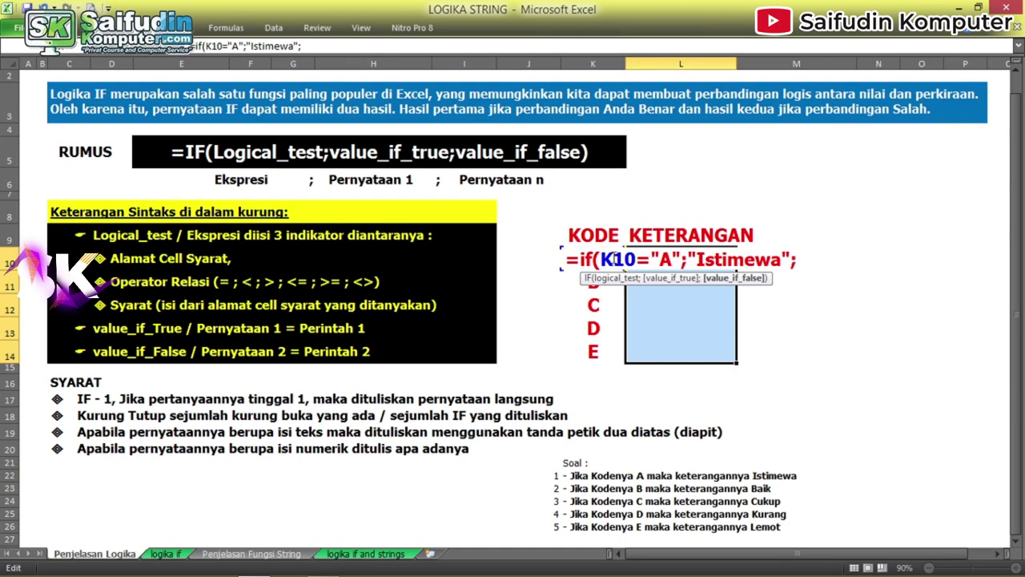
- Copy if(K10="A";"Istimewa"; and paste a second copy at the end of the L10 formula
left_click_drag(582, 261, 800, 263)
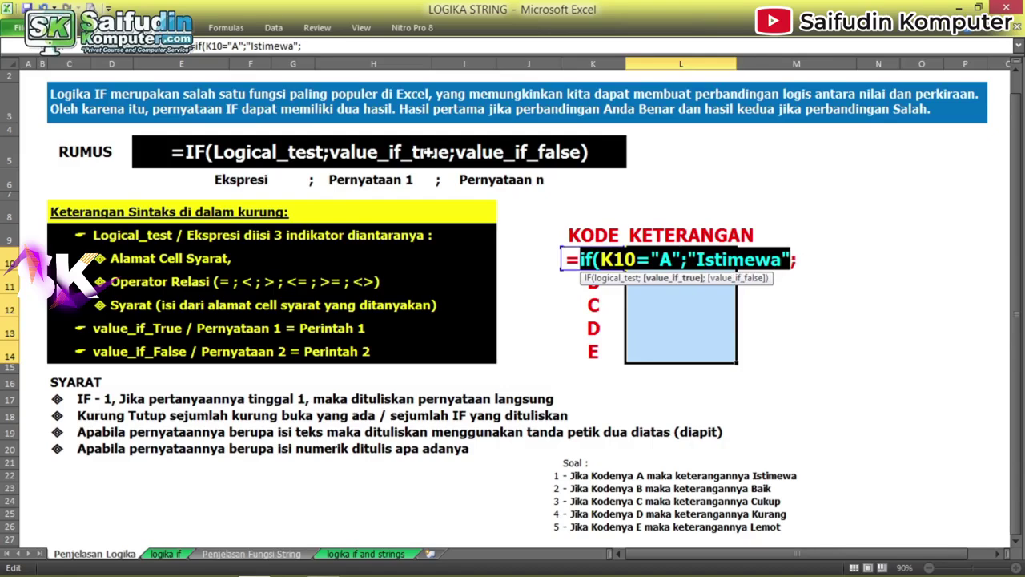
left_click(799, 259, "shift")
key("ctrl+c")
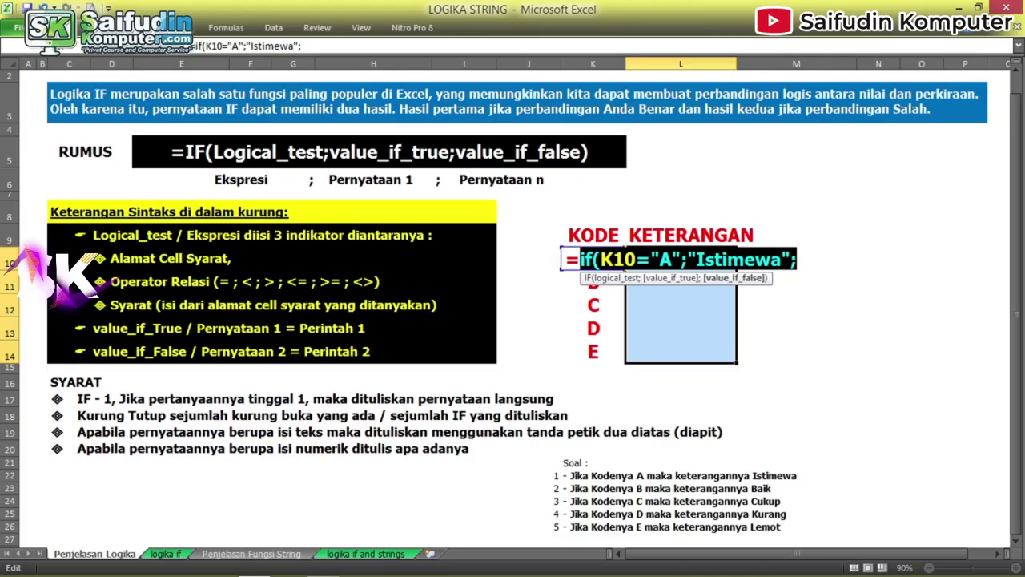
left_click(49, 28)
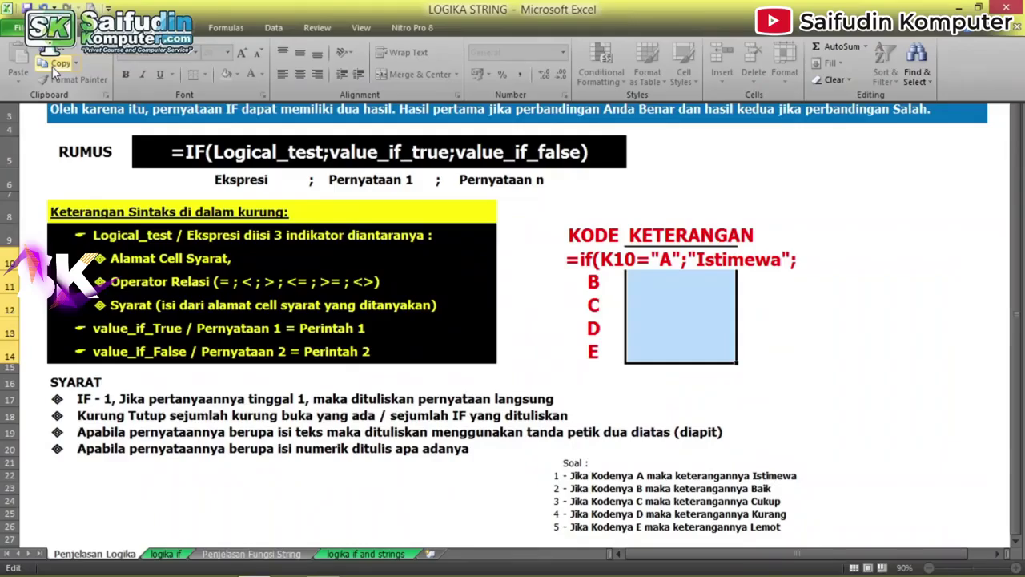
left_click_drag(580, 259, 797, 259)
left_click(798, 257)
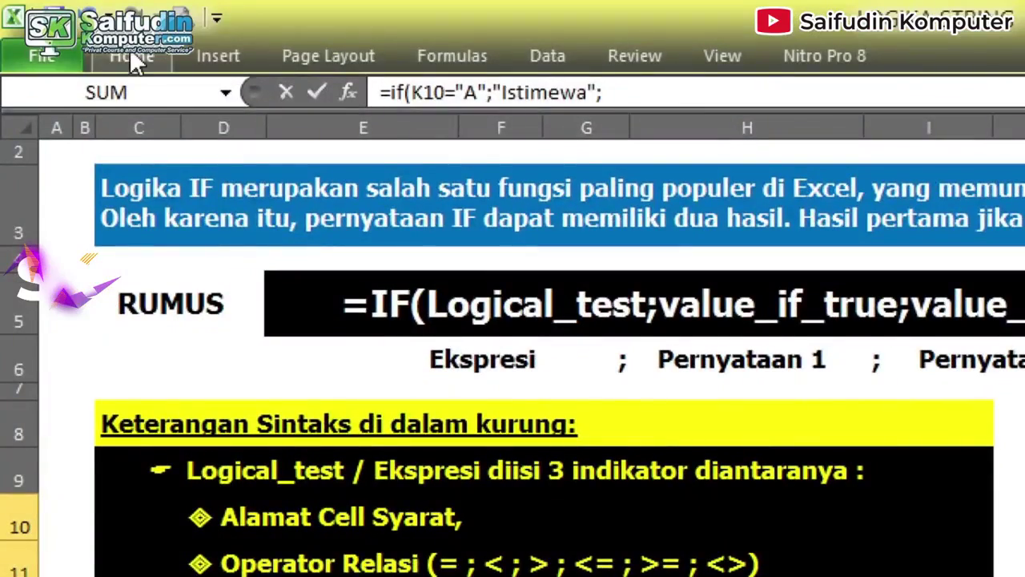
left_click(65, 27)
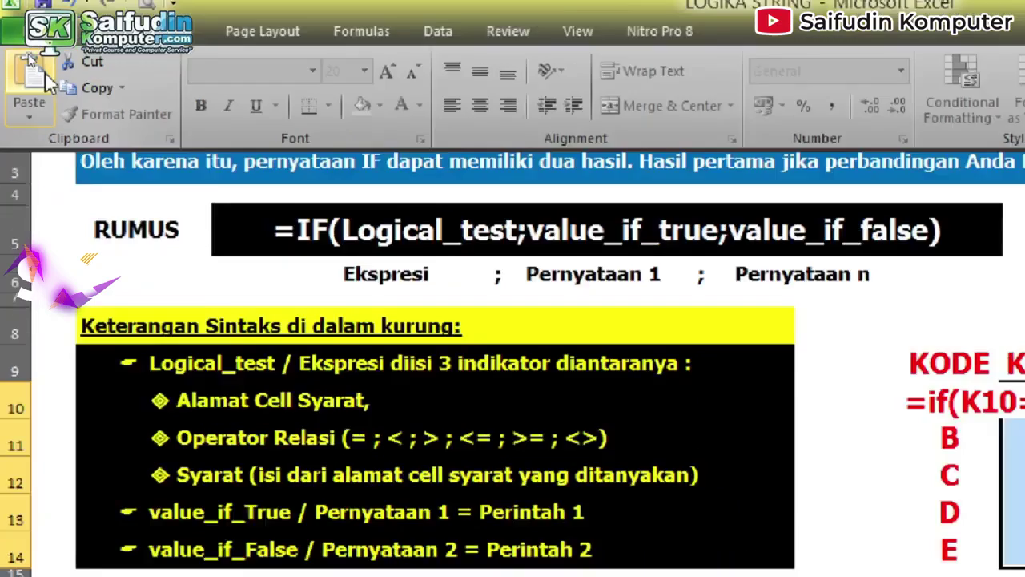
type("=if(K10=\"A\";\"Istimewa\";if(K10=\"A\";\"Istimewa\";")
left_click(56, 106)
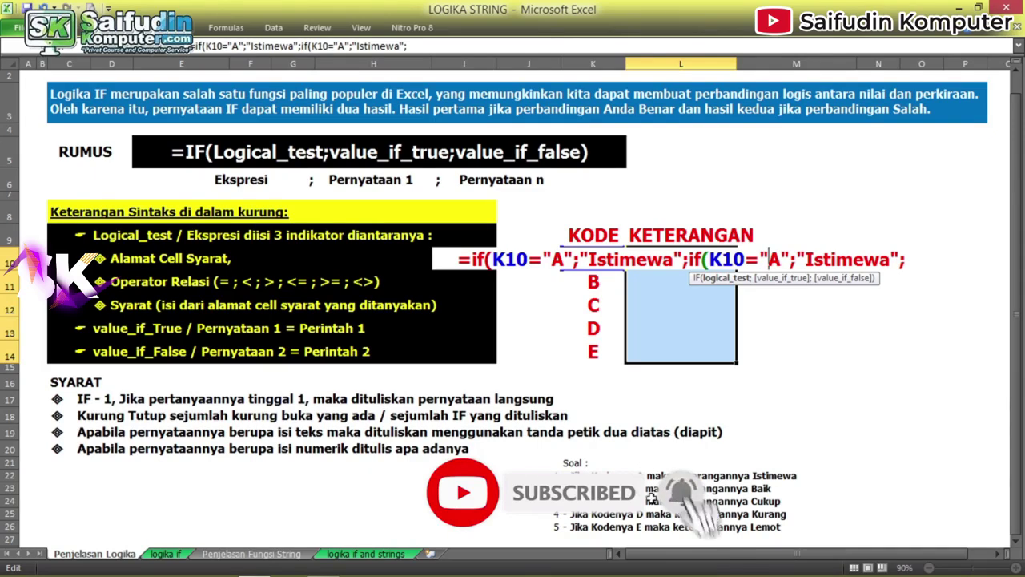
- Change the second IF to test code "B" and return "Baik"
key("BackSpace")
type("b")
key("BackSpace")
type("B")
key("Right")
key("Right")
key("Right")
key("shift+End")
key("shift+Left")
key("shift+Left")
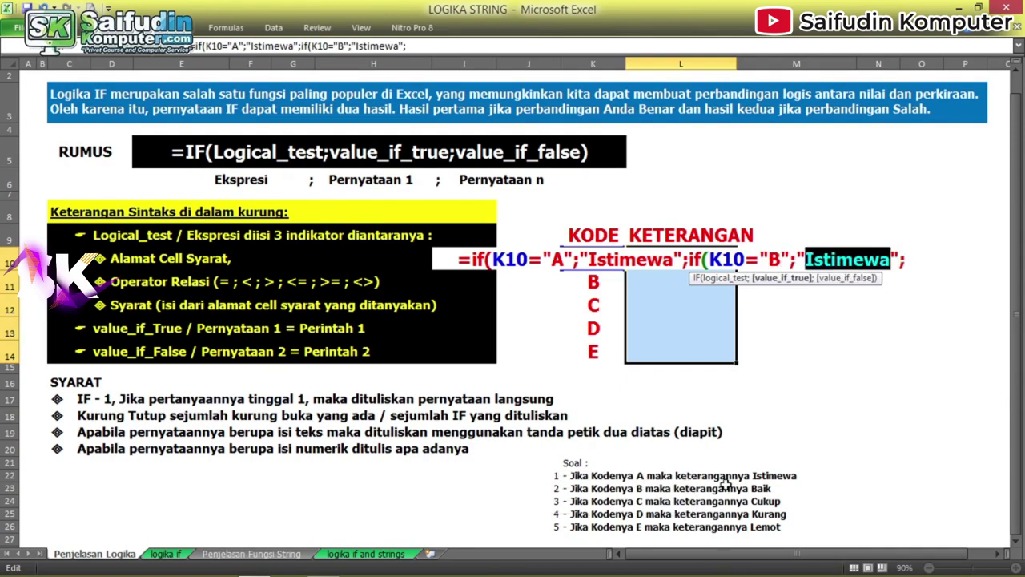
type("baik")
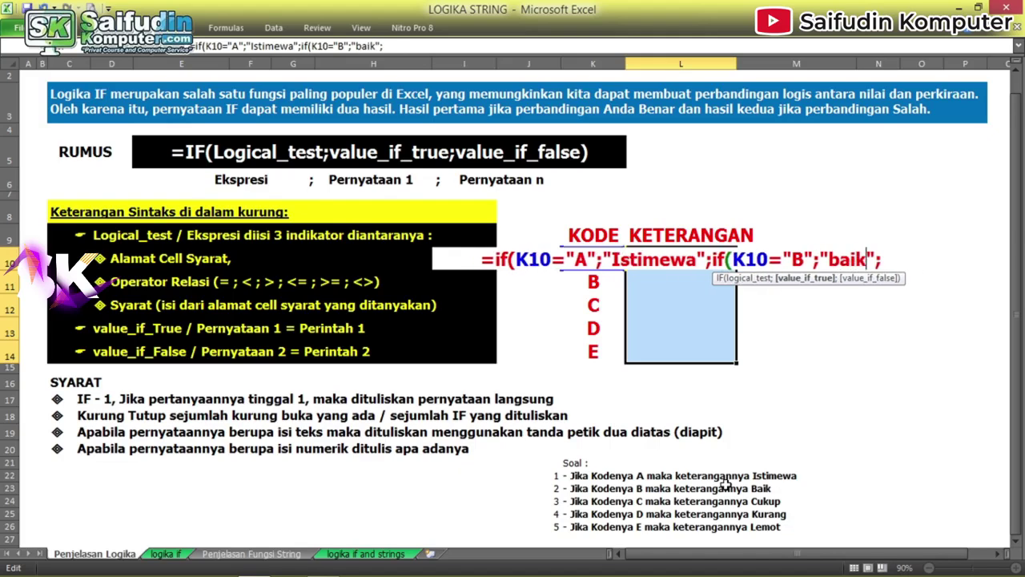
key("BackSpace")
type("B")
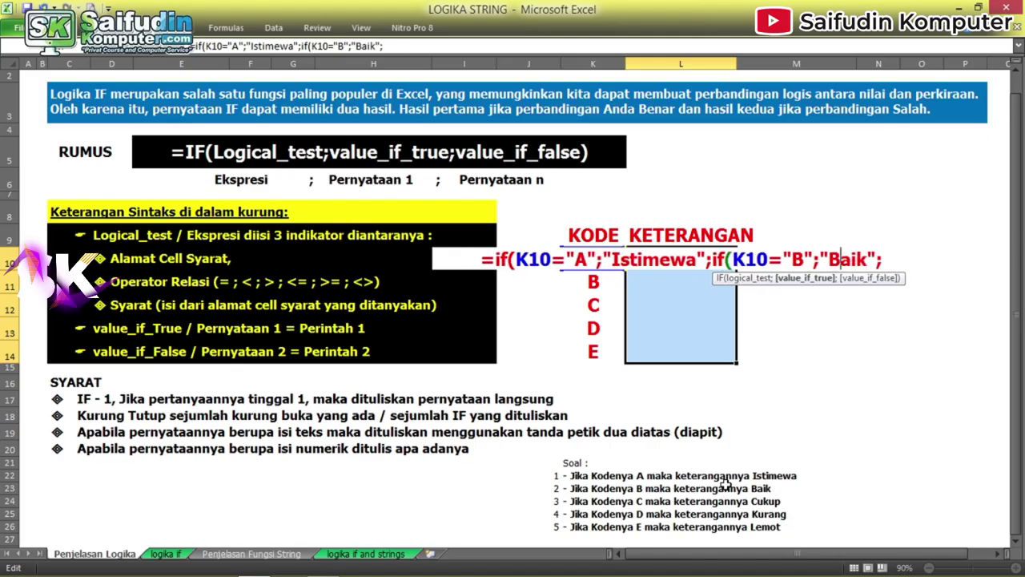
key("Right")
key("Right")
key("Right")
key("Right")
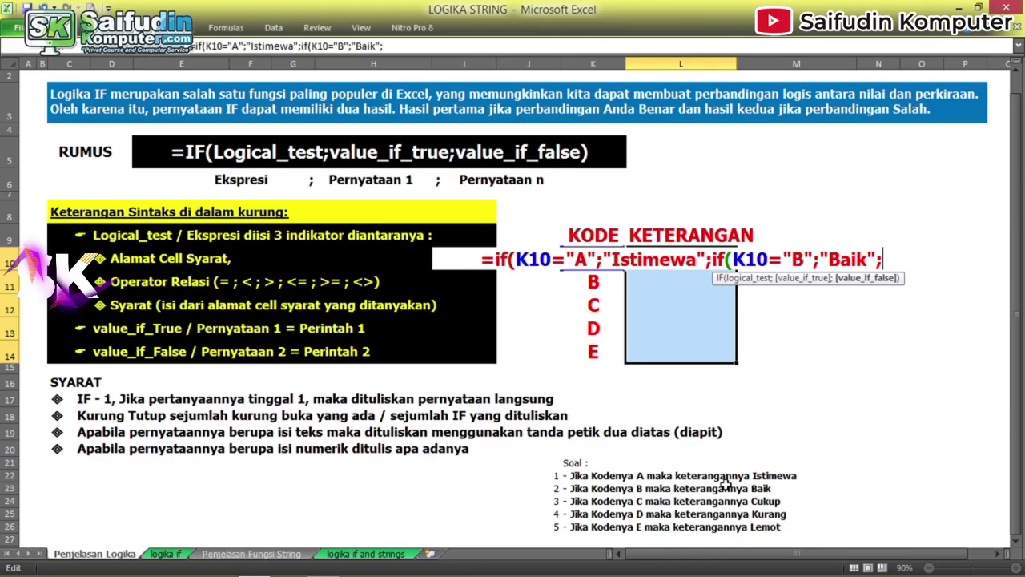
- Add a third nested IF that returns "Cukup" for code "C"
key("ctrl+v")
key("Left")
key("Left")
key("shift+Left")
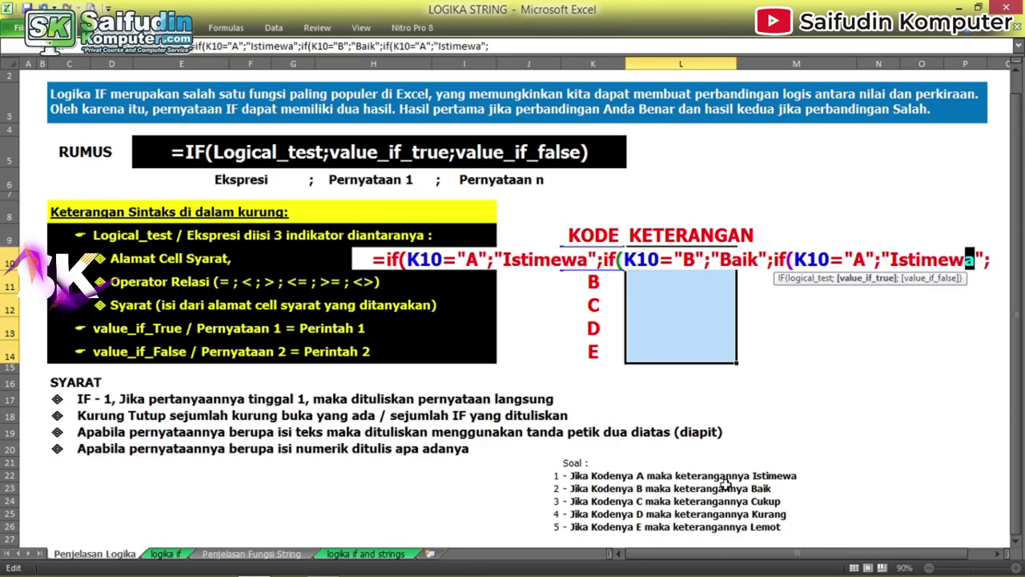
key("shift+Left")
key("shift+Left")
key("shift+Left")
key("shift+Left")
key("shift+Left")
key("shift+Left")
key("shift+Left")
type("Cukuop")
key("BackSpace")
key("BackSpace")
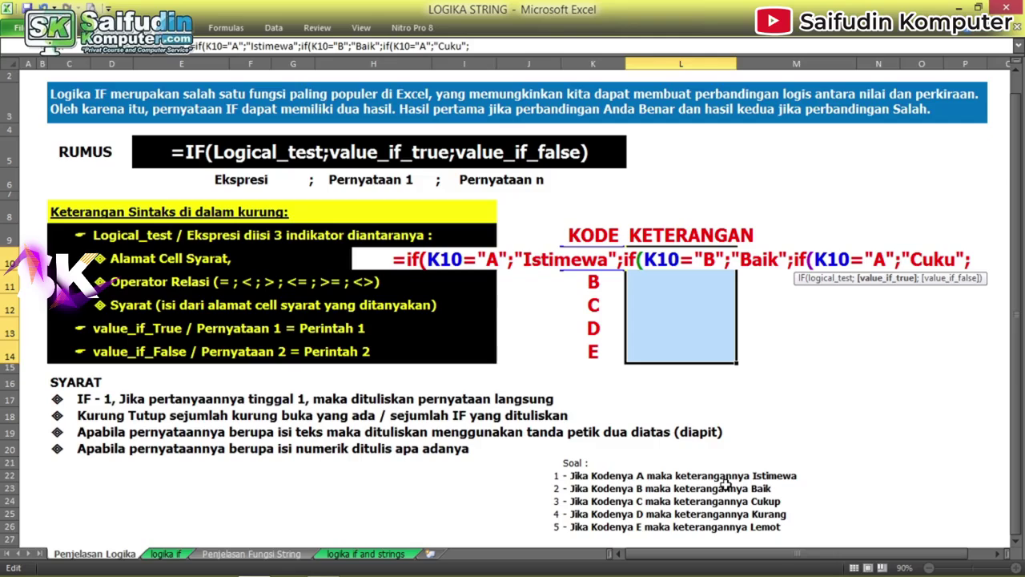
type("p")
key("Left")
key("Left")
key("shift+Left")
type("C")
key("End")
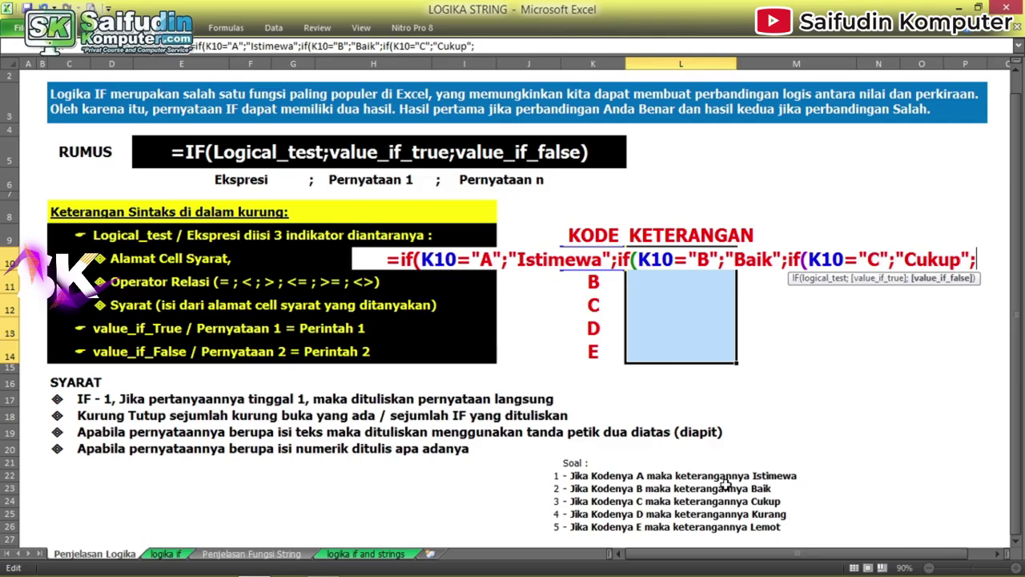
- Add a fourth nested IF that returns "Kurang" for code "D"
key("ctrl+v")
key("ctrl+shift+Left")
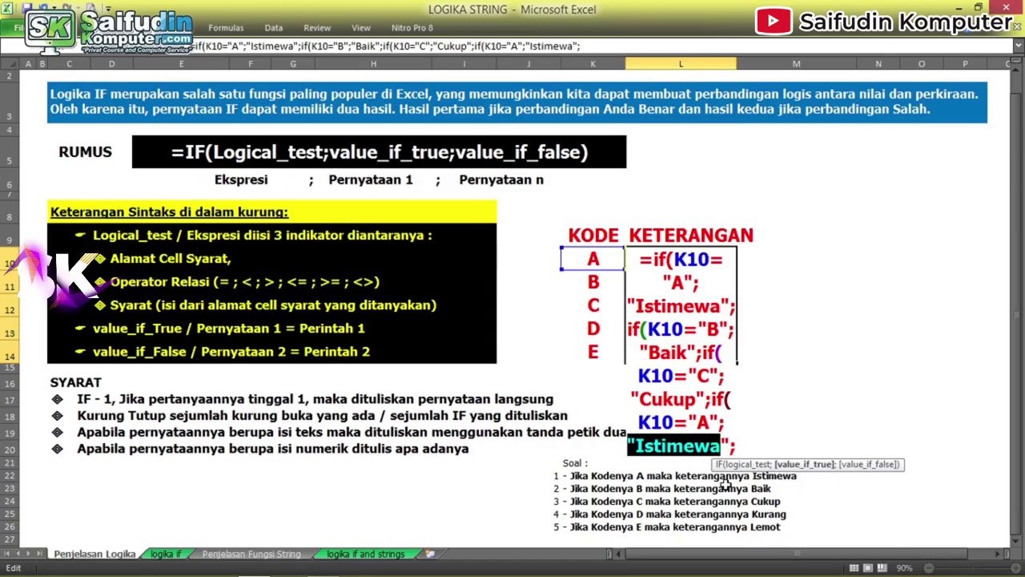
type("Kurang")
key("Left")
key("Left")
key("Left")
key("shift+Left")
type("D")
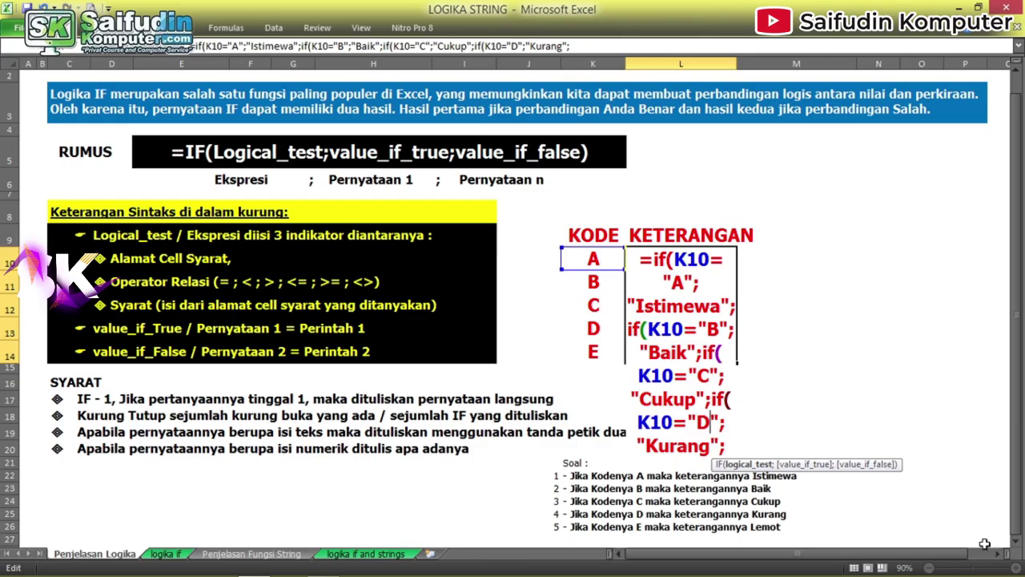
- End with "Lemot" as the final result, add four closing brackets and fill L10:L14
left_click(997, 553)
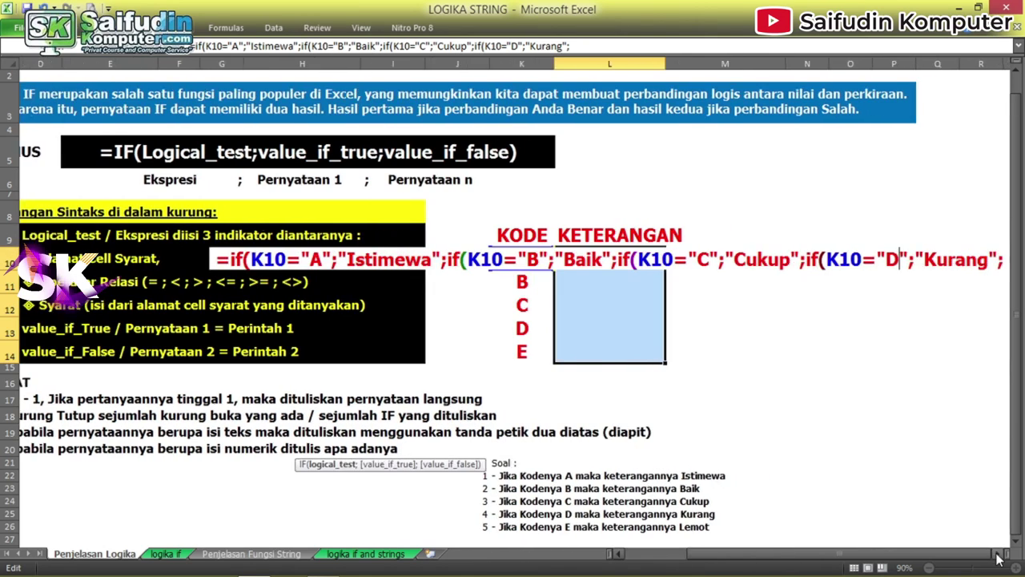
left_click(997, 553)
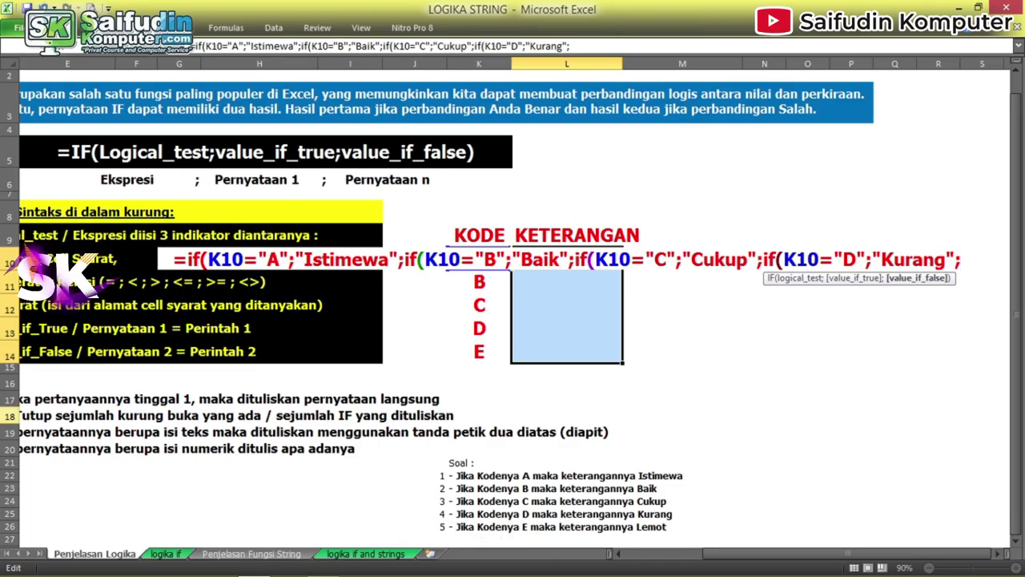
left_click(662, 559)
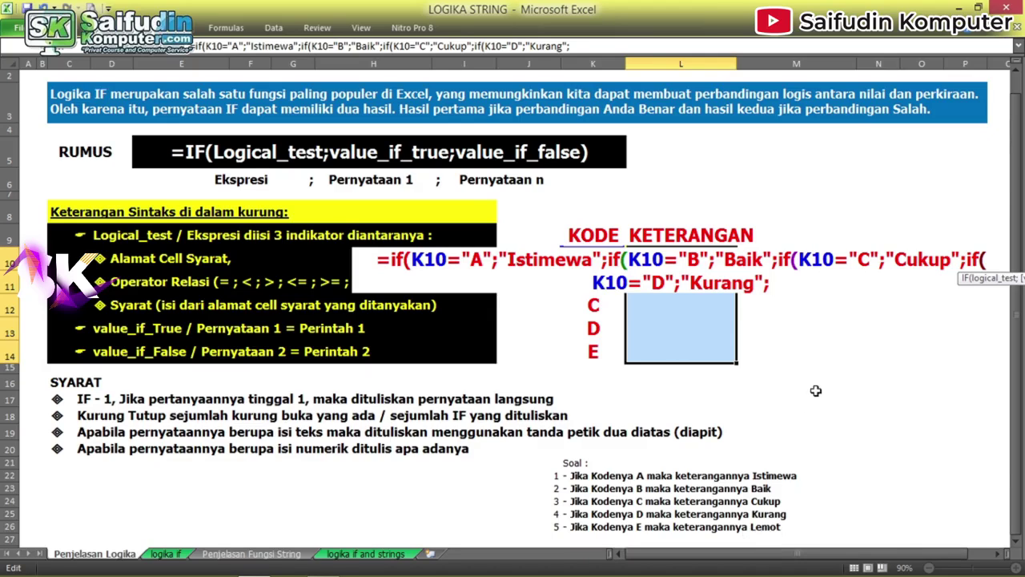
type("\"")
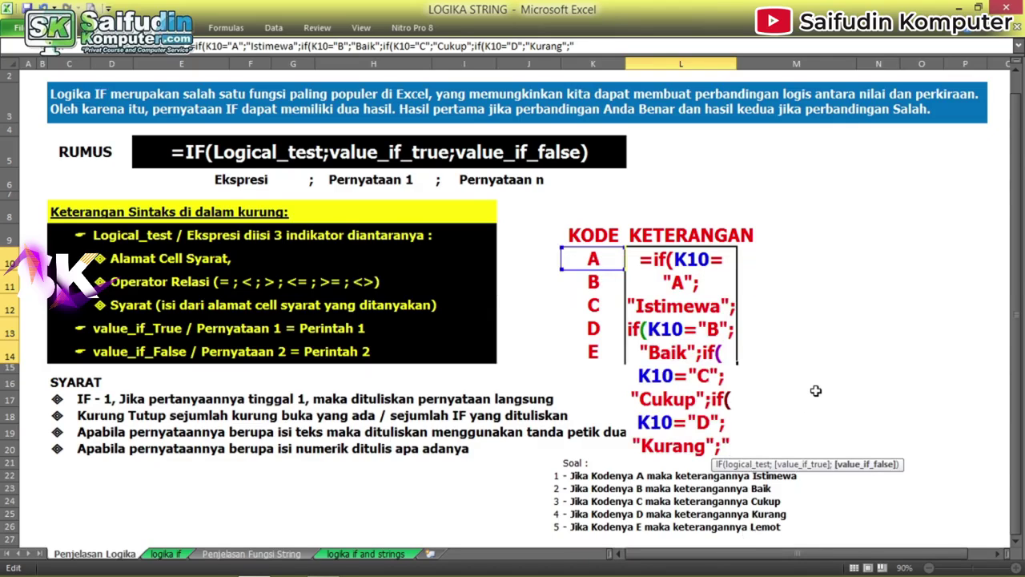
type("Lemot\"")
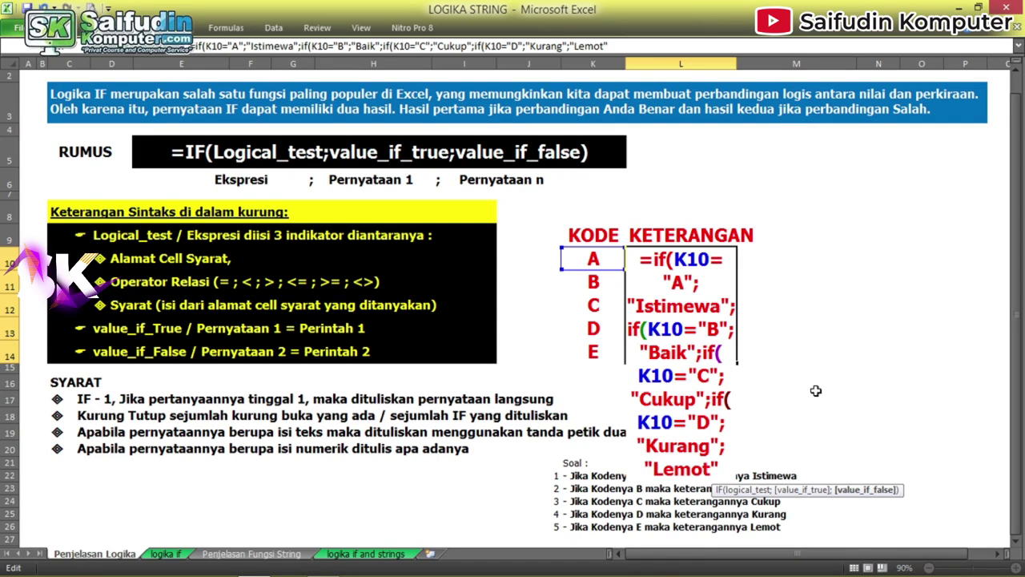
left_click_drag(757, 553, 775, 538)
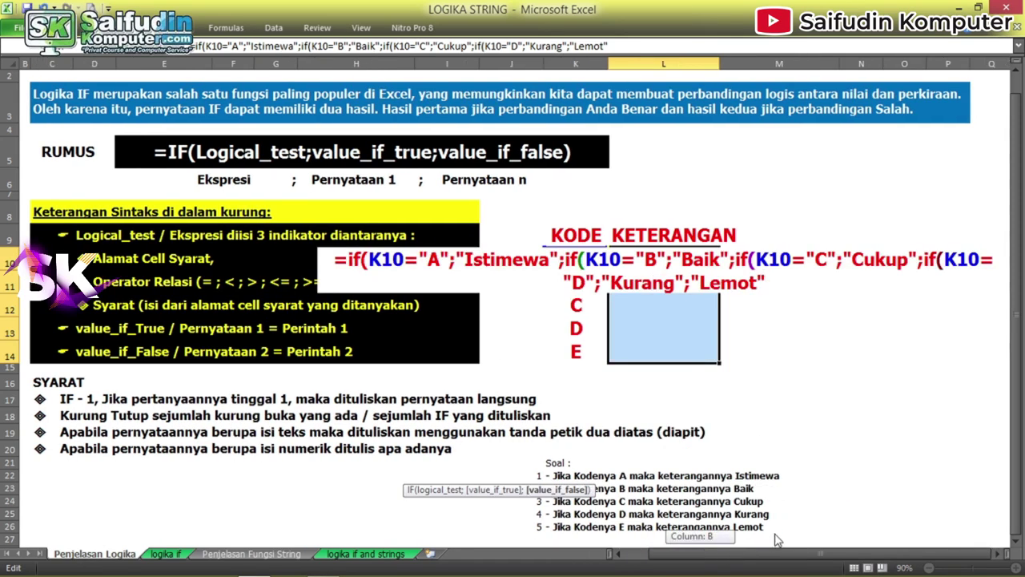
left_click(1002, 554)
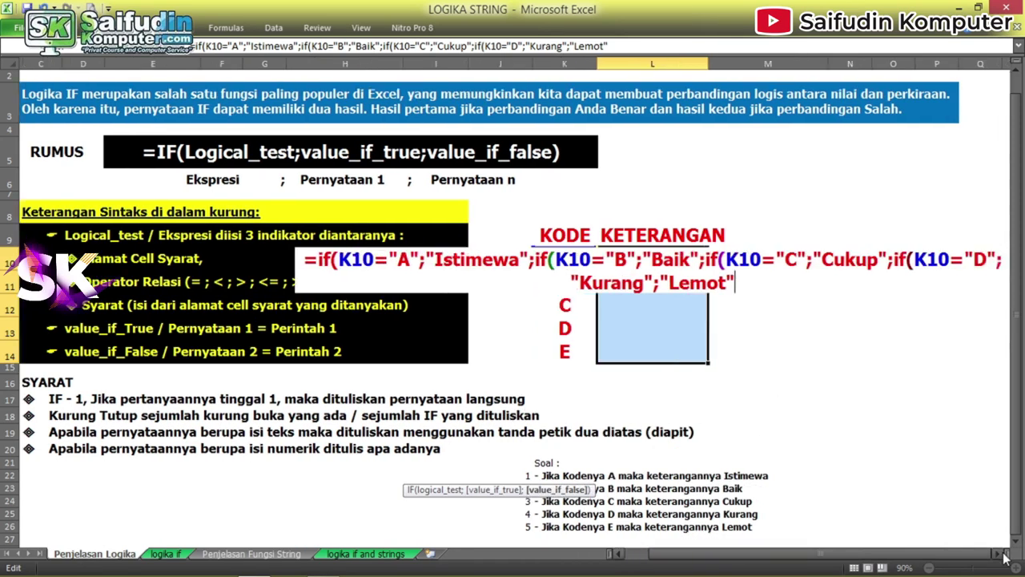
left_click(1005, 554)
left_click(1004, 555)
left_click(1004, 554)
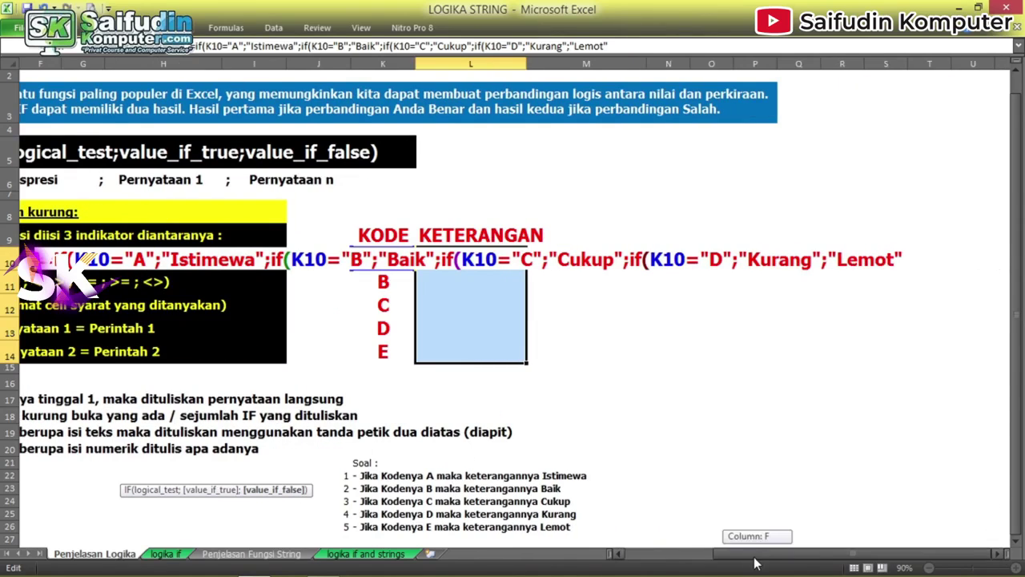
left_click_drag(885, 553, 849, 553)
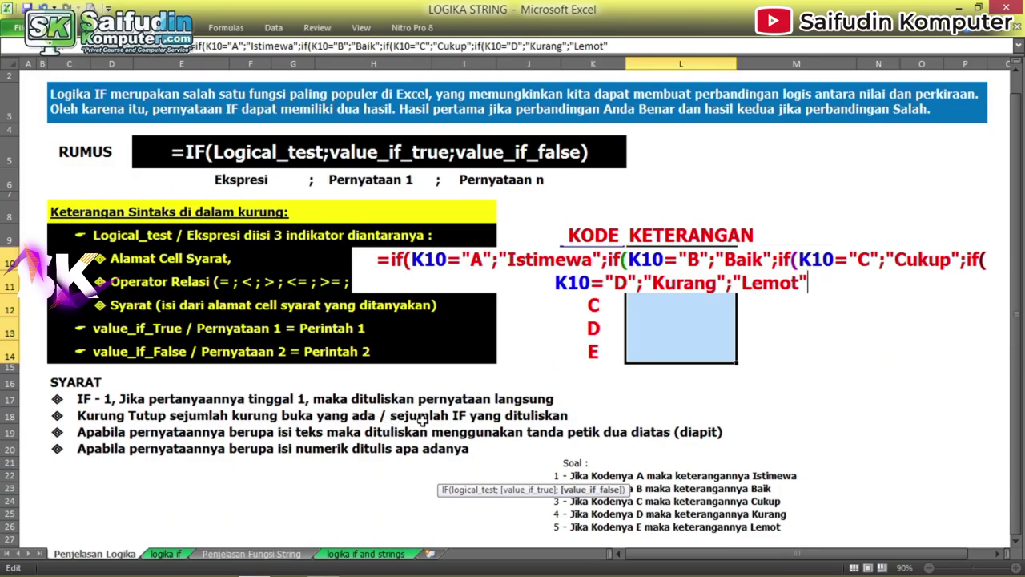
left_click(997, 554)
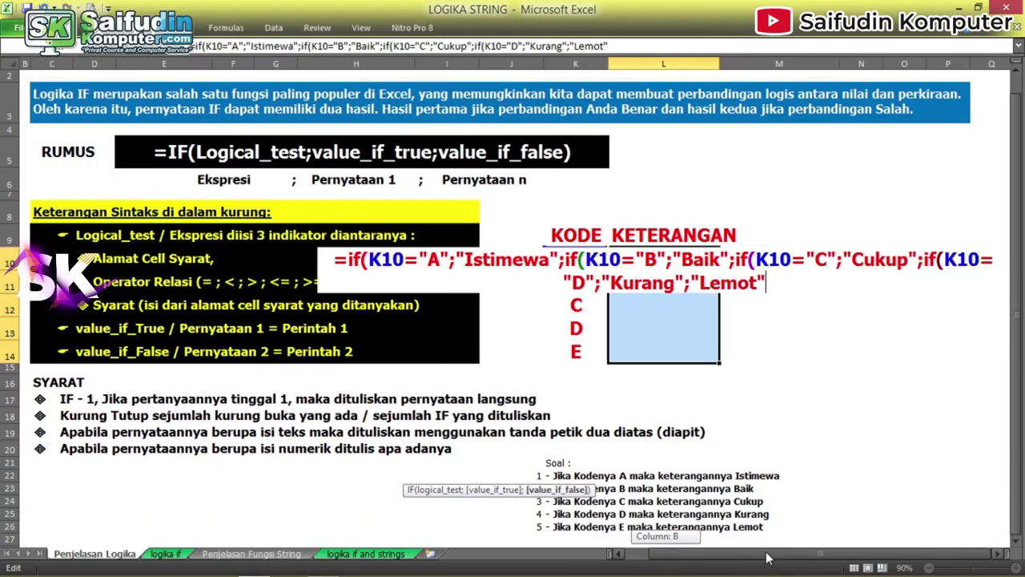
type("))))")
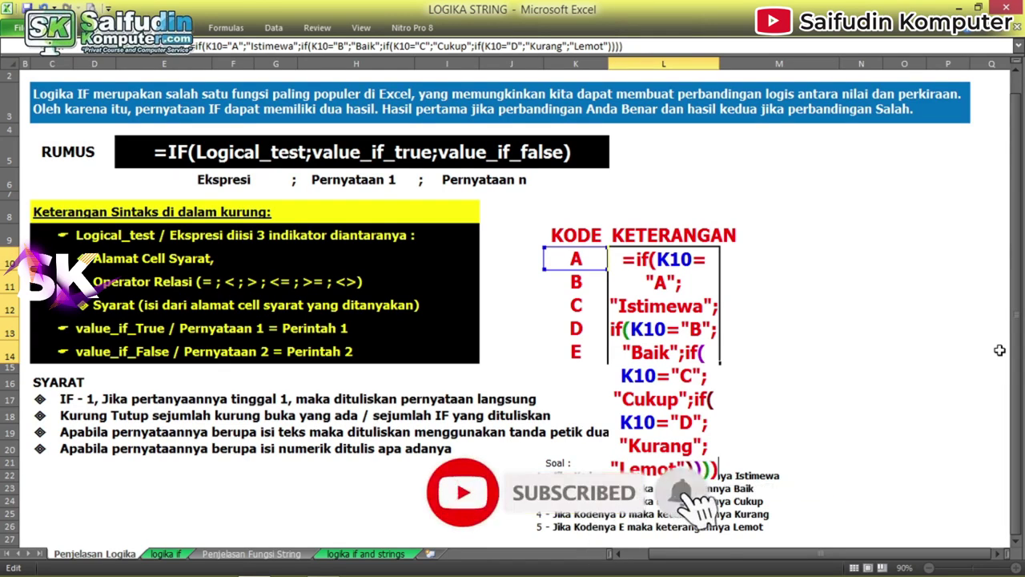
key("ctrl+Return")
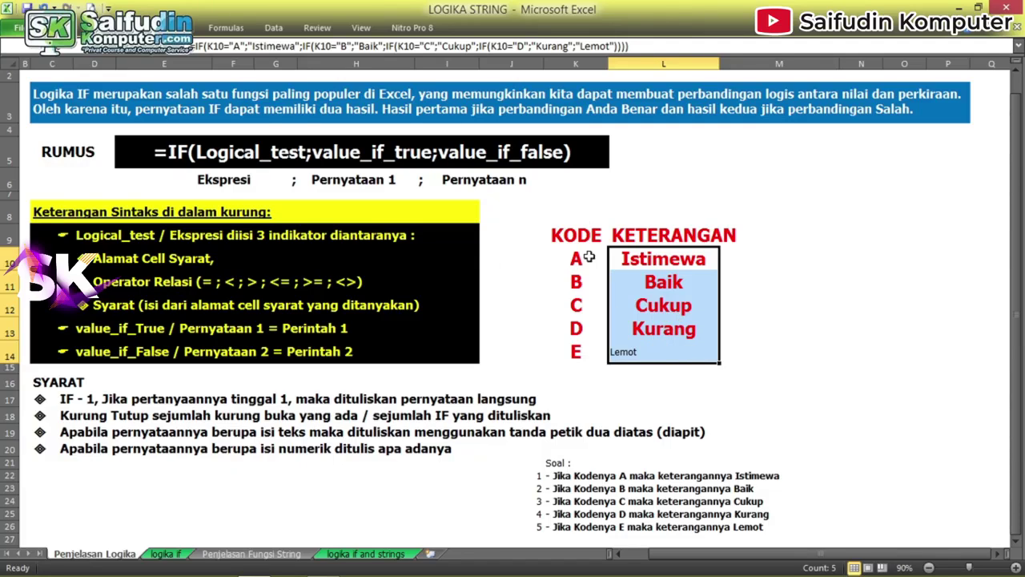
- Copy the Cukup cell L12 onto L14 so Lemot matches the other descriptions' style
left_click(639, 311)
key("ctrl+c")
key("Down")
key("Down")
key("Return")
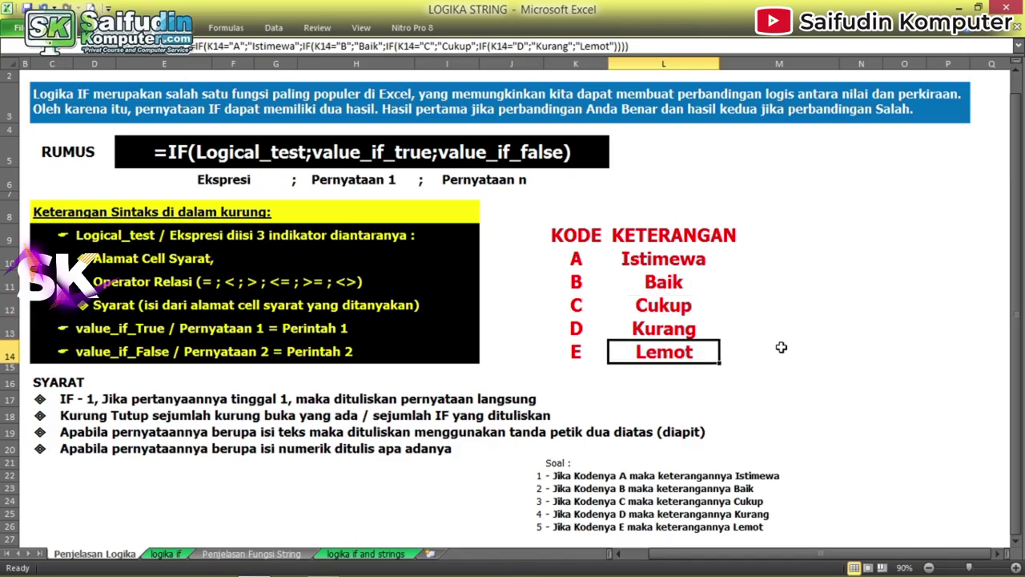
key("Up")
key("Up")
key("Up")
key("Up")
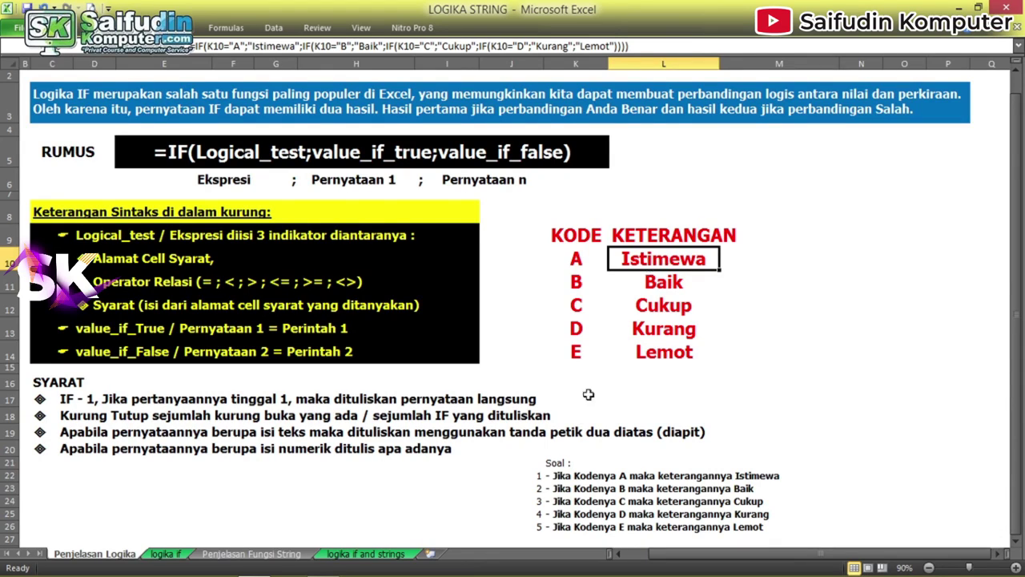
left_click(686, 305)
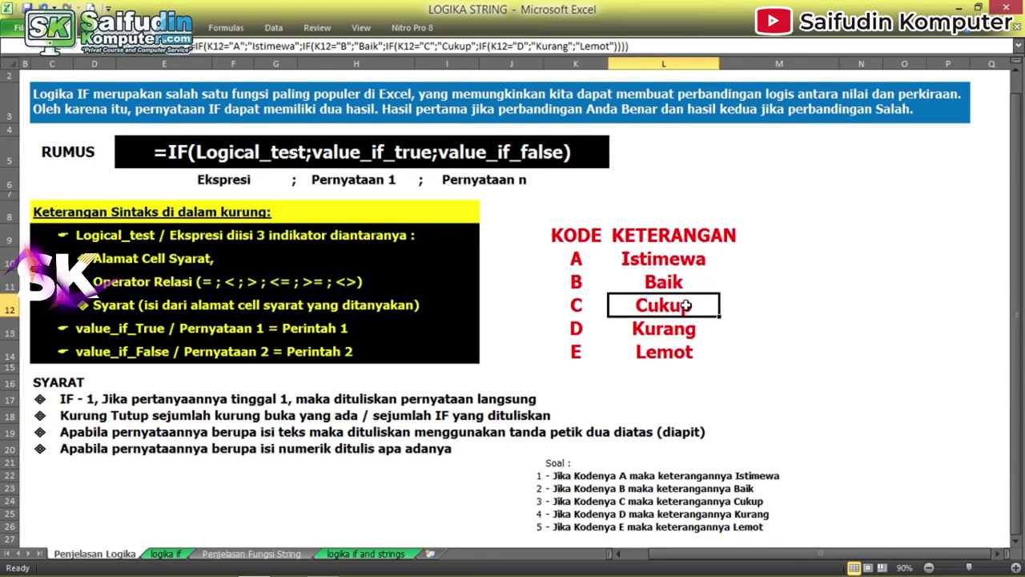
- Swap the codes so K11 reads D and K13 reads B
left_click(586, 280)
type("D")
key("Return")
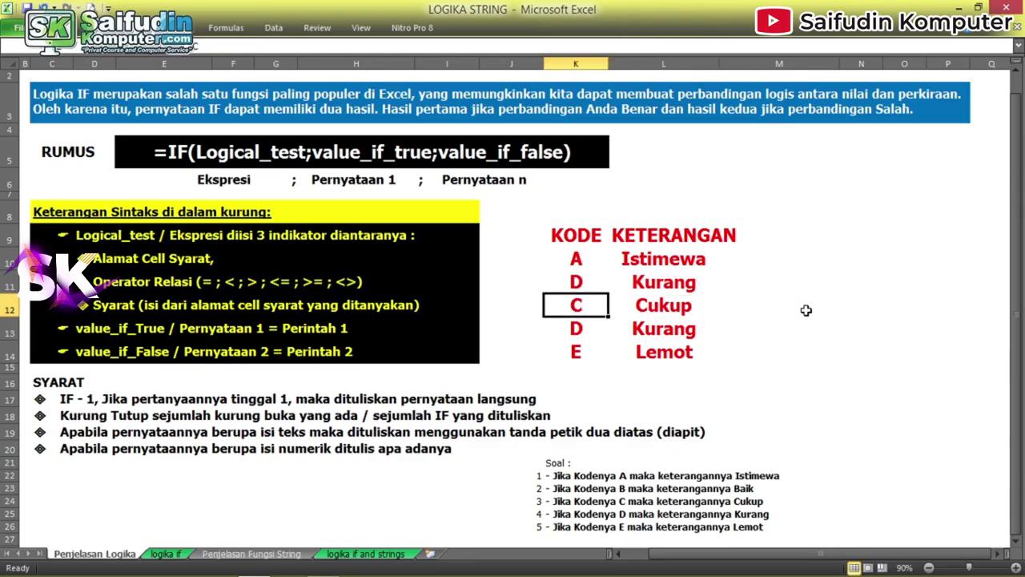
key("Down")
type("B")
key("Return")
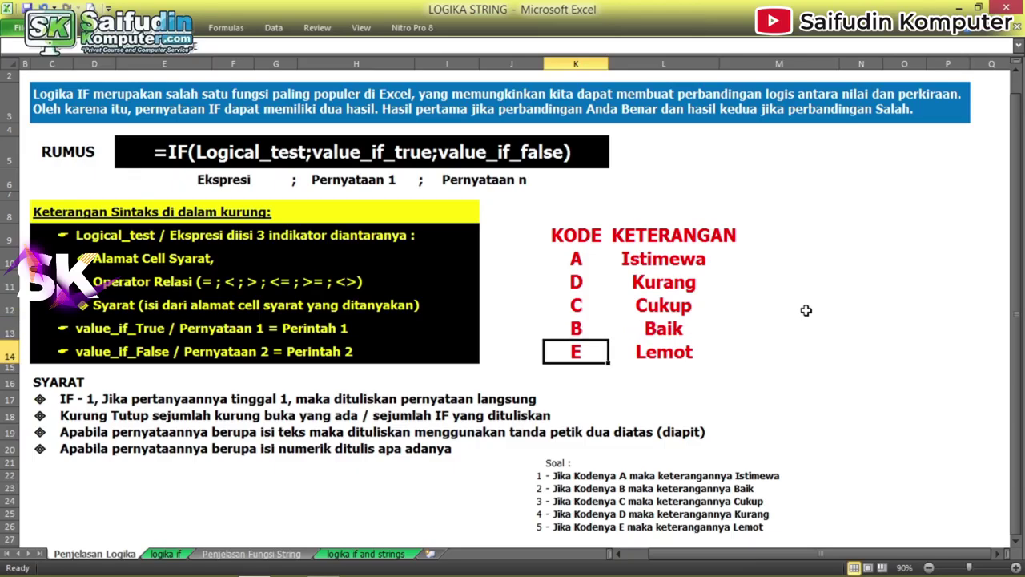
key("Up")
key("Up")
key("Up")
key("Up")
key("Up")
key("Up")
key("Down")
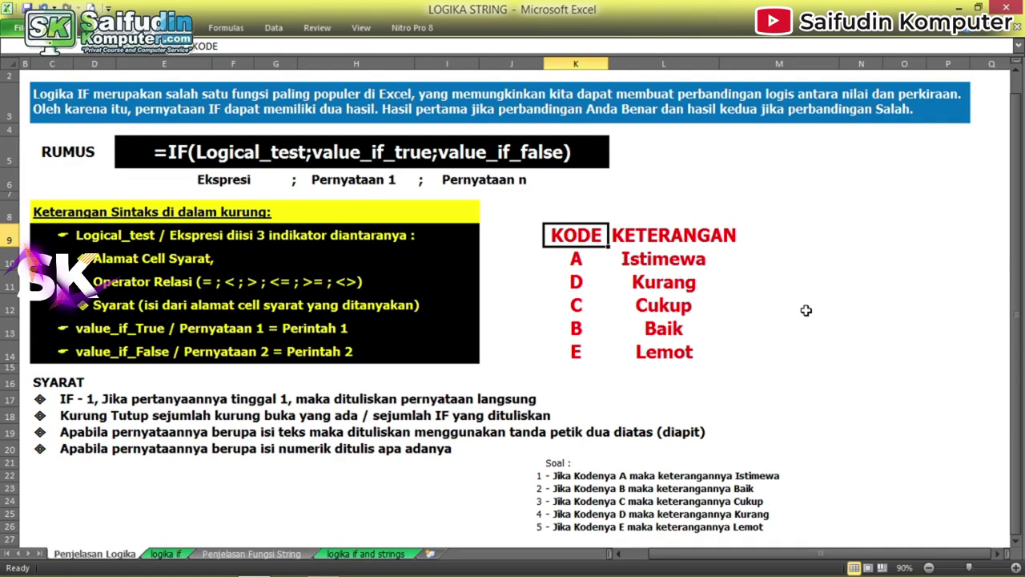
- Widen column L and add the heading NILAI in the next column
key("Right")
key("Right")
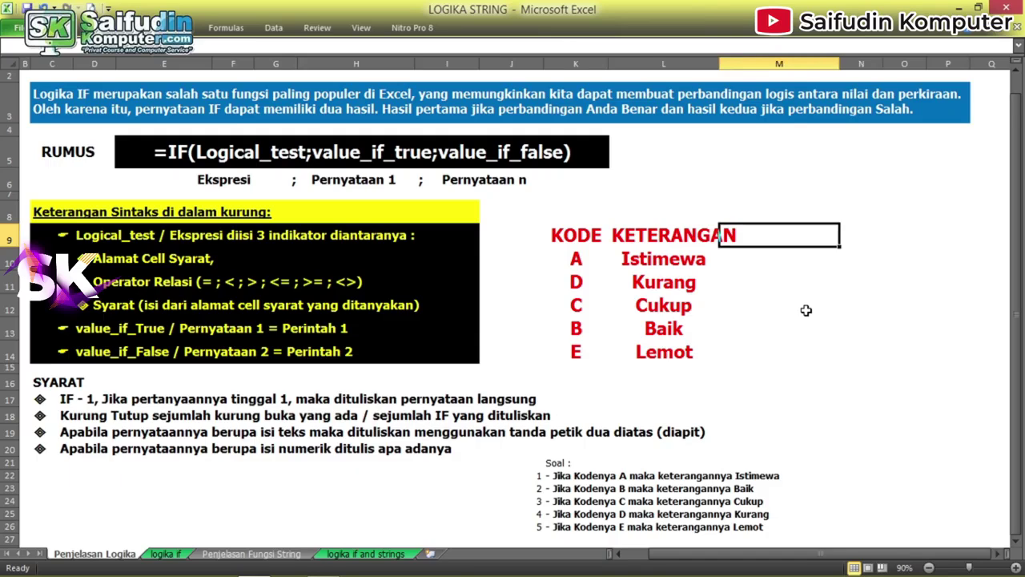
left_click_drag(723, 62, 746, 61)
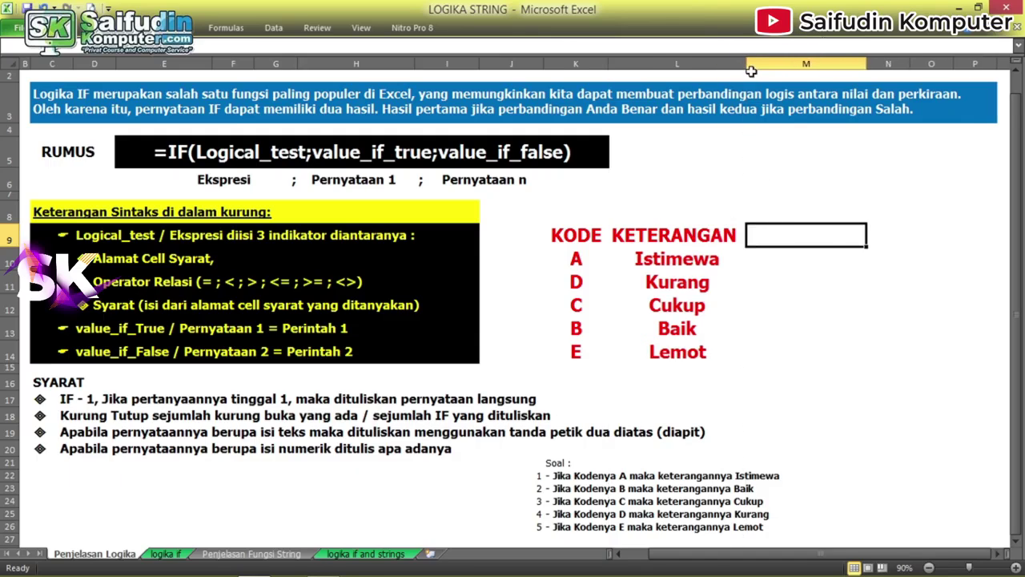
type("nilai")
key("Return")
key("Up")
type("NILAI")
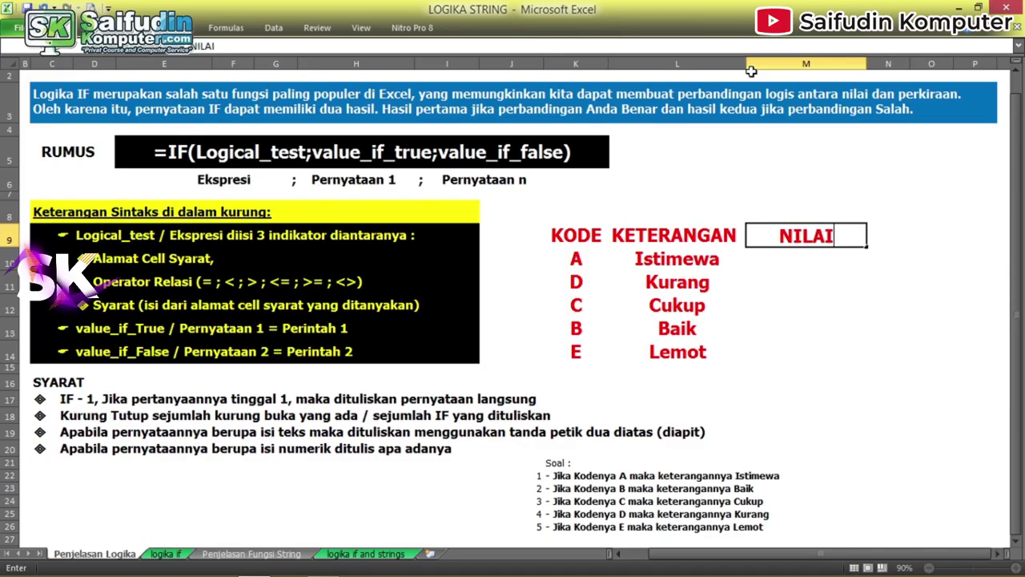
key("Return")
- Rewrite the first Soal statement to end "maka Nilainya 100" and fill it into all five rows
key("Down")
key("Down")
key("Down")
key("Down")
key("Down")
key("Down")
key("Down")
key("Down")
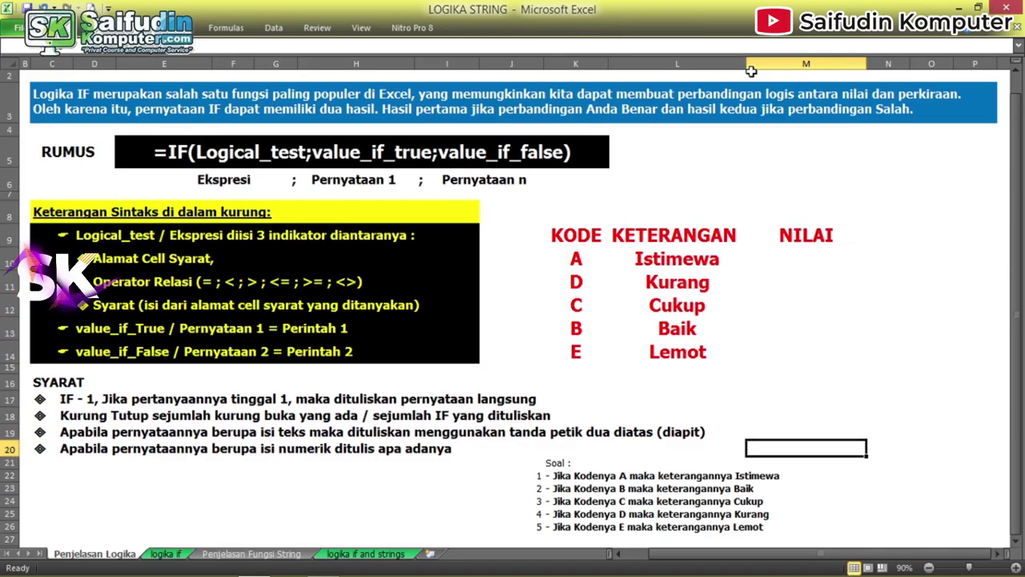
key("Down")
key("Down")
key("Down")
key("Left")
key("Left")
key("Down")
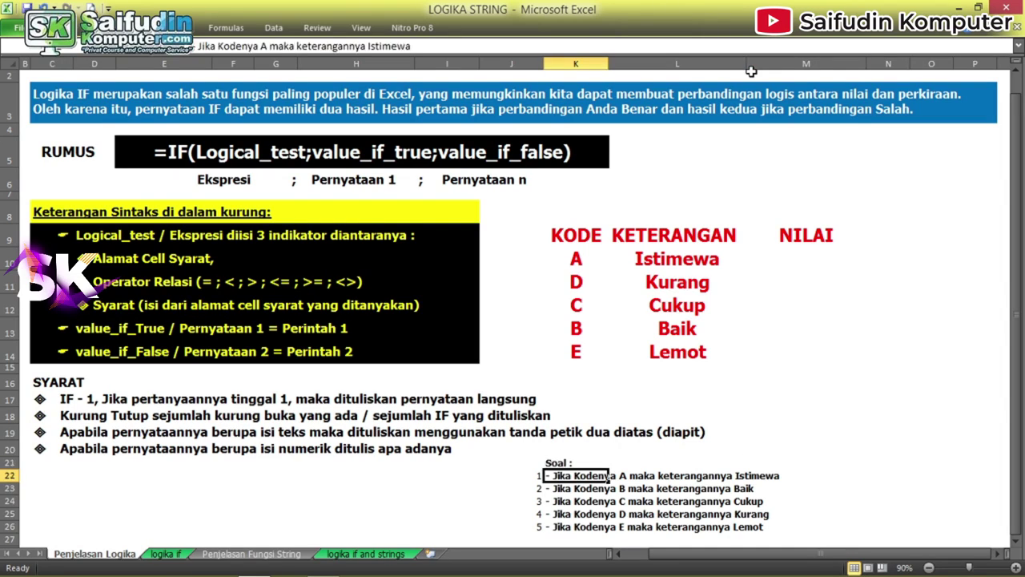
key("shift+Down")
key("shift+Down")
key("shift+Down")
key("F2")
key("ctrl+shift+Left")
key("ctrl+shift+Left")
key("ctrl+shift+Left")
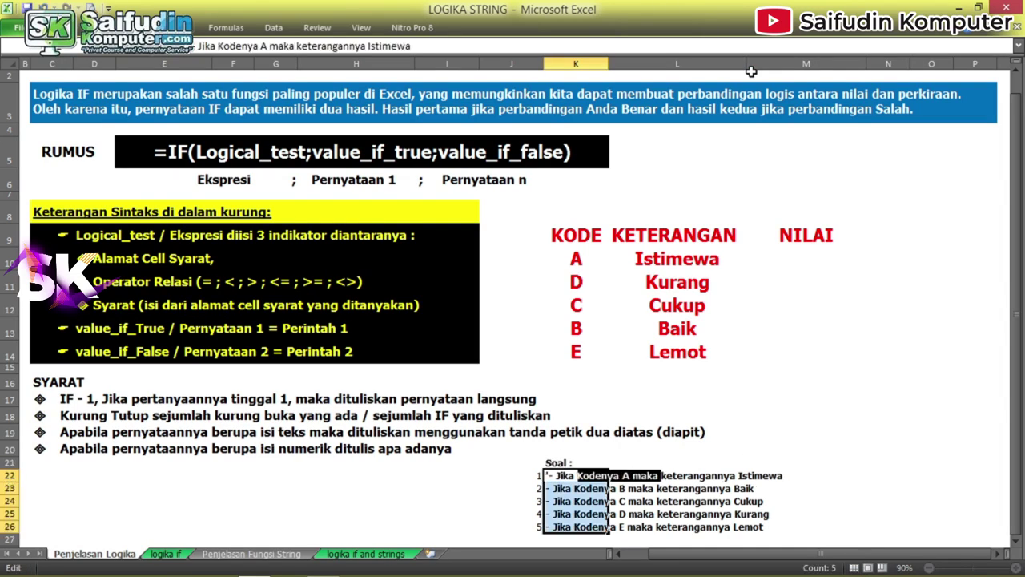
key("Delete")
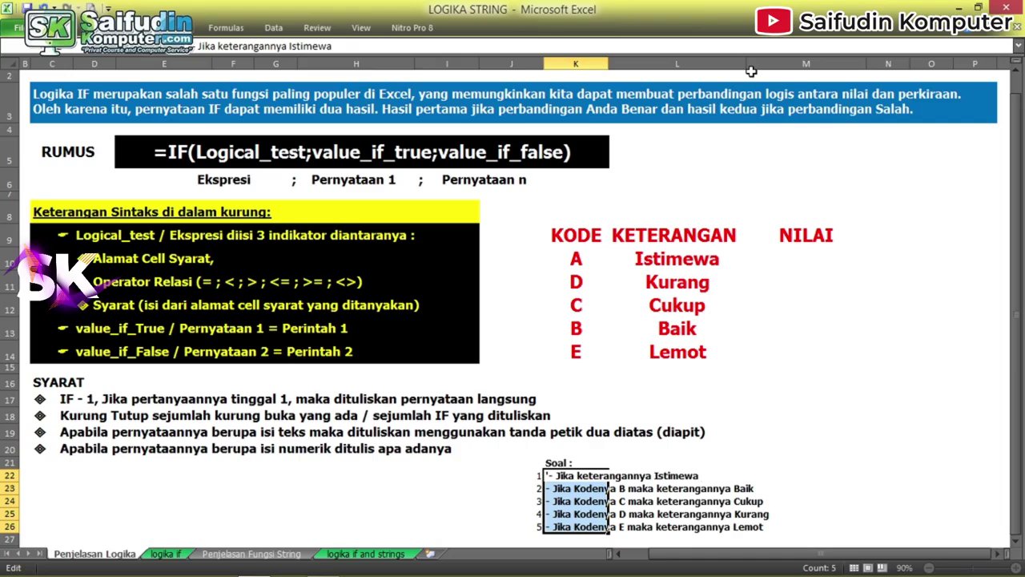
type("maka Nilainya 100")
key("ctrl+Return")
- Edit the second and third Soal statements to Baik 90 and Cukup 75
key("Return")
key("F2")
key("shift+Left")
key("shift+Left")
key("shift+Left")
type("90")
key("ctrl+shift+Left")
type("Baik")
key("Return")
key("F2")
key("shift+Left")
key("shift+Left")
key("shift+Left")
type("7")
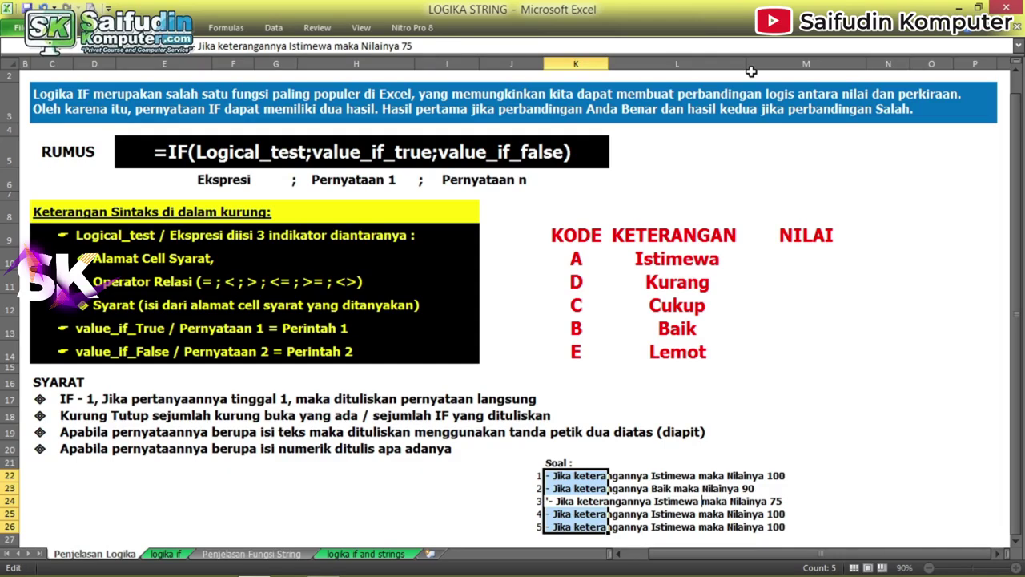
key("ctrl+shift+Right")
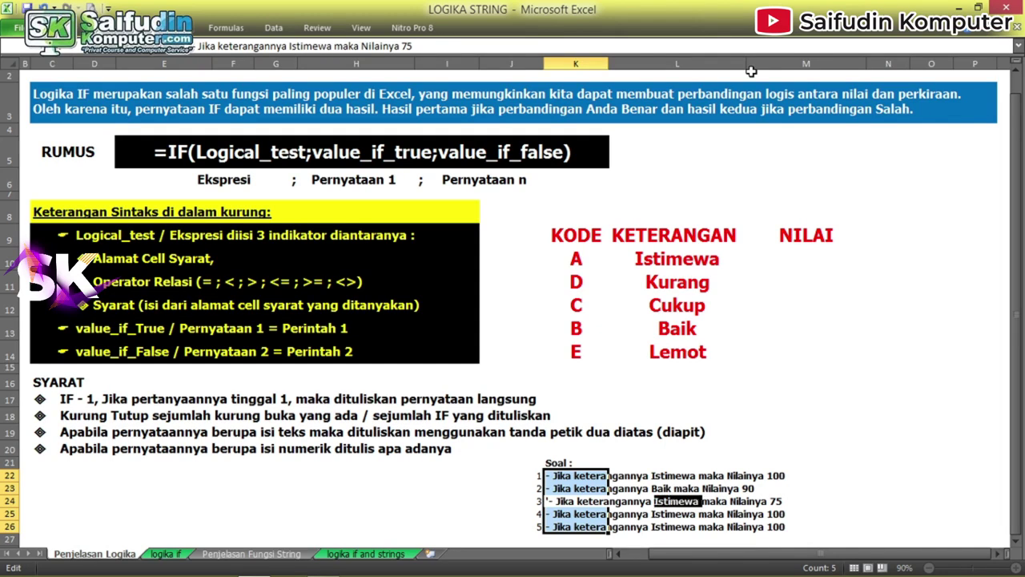
type("Cukup")
key("Return")
- Edit the fourth and fifth Soal statements to Kurang 50 and Lemot 25
key("F2")
key("shift+Left")
key("shift+Left")
key("shift+Left")
type("50")
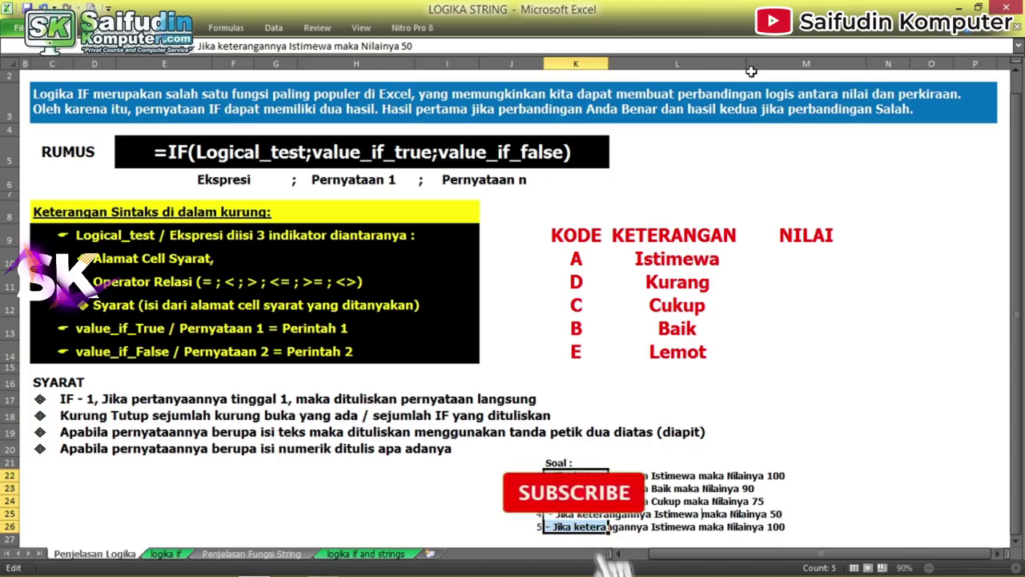
key("ctrl+shift+Left")
type("Kurang")
key("Return")
key("F2")
key("shift+Left")
key("shift+Left")
key("shift+Left")
type("25")
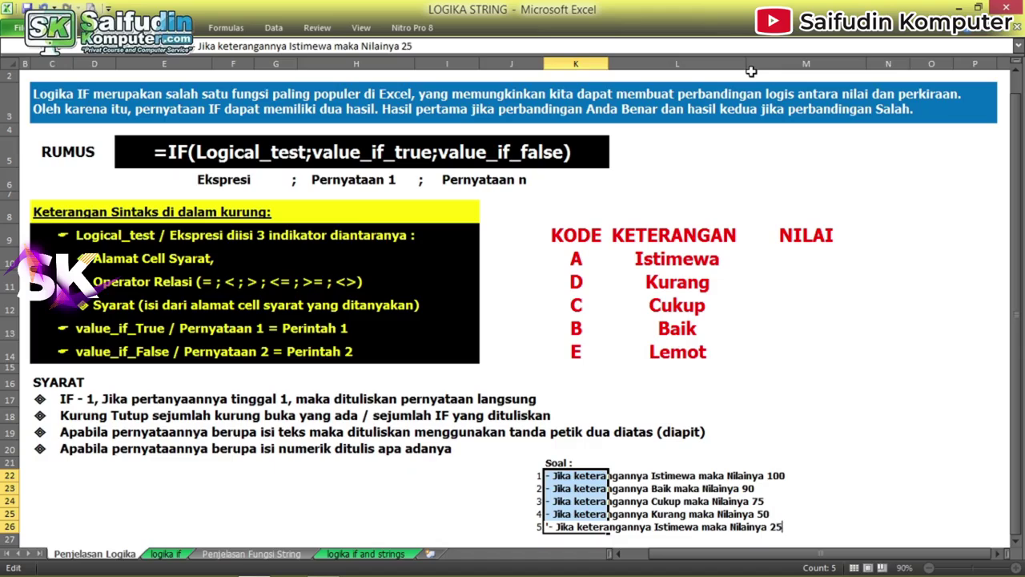
key("ctrl+shift+Right")
type("Lemot")
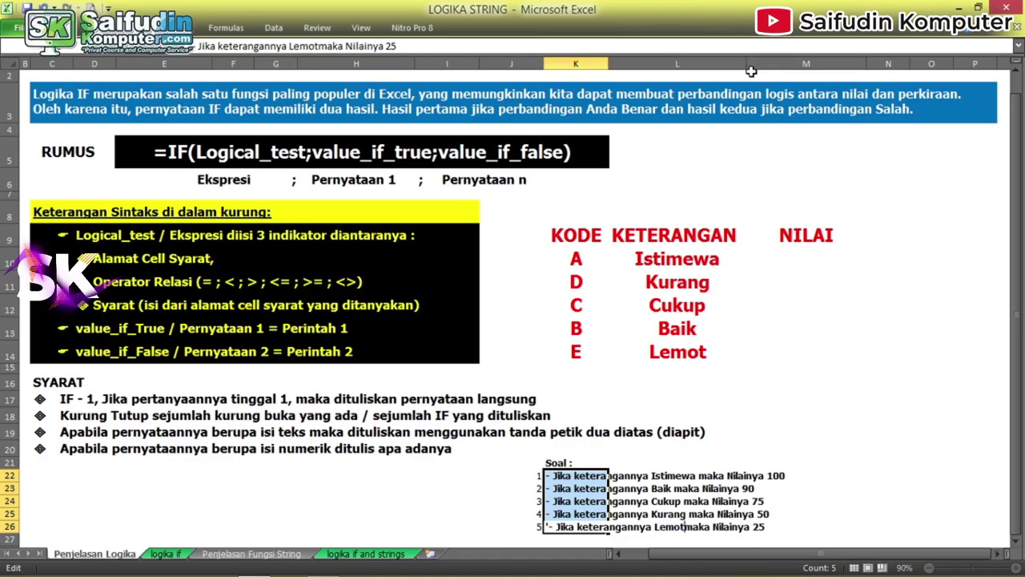
key("Return")
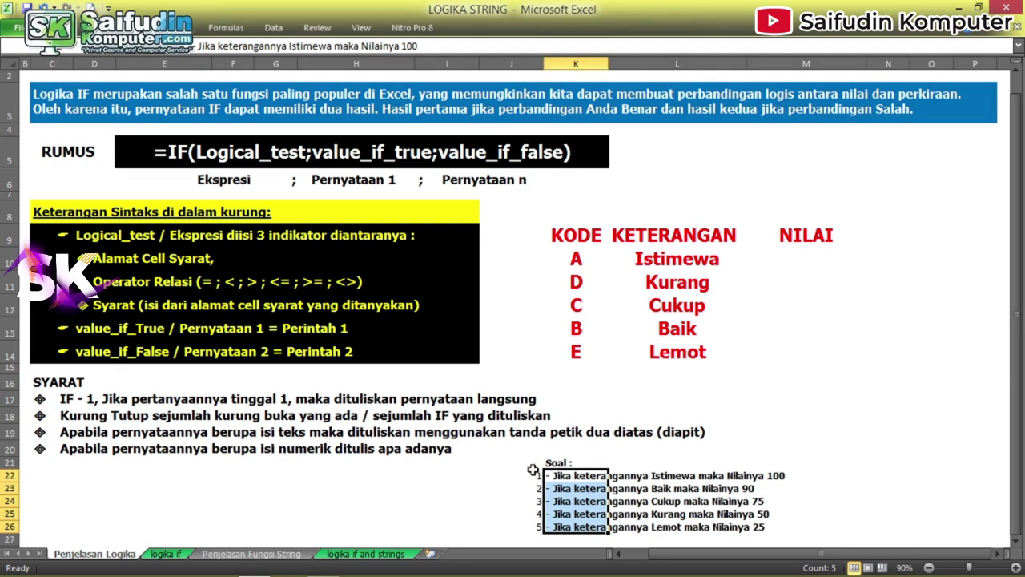
- Select M10:M14 and start the formula with =IF(L10="Istimewa";100;
left_click_drag(807, 258, 790, 337)
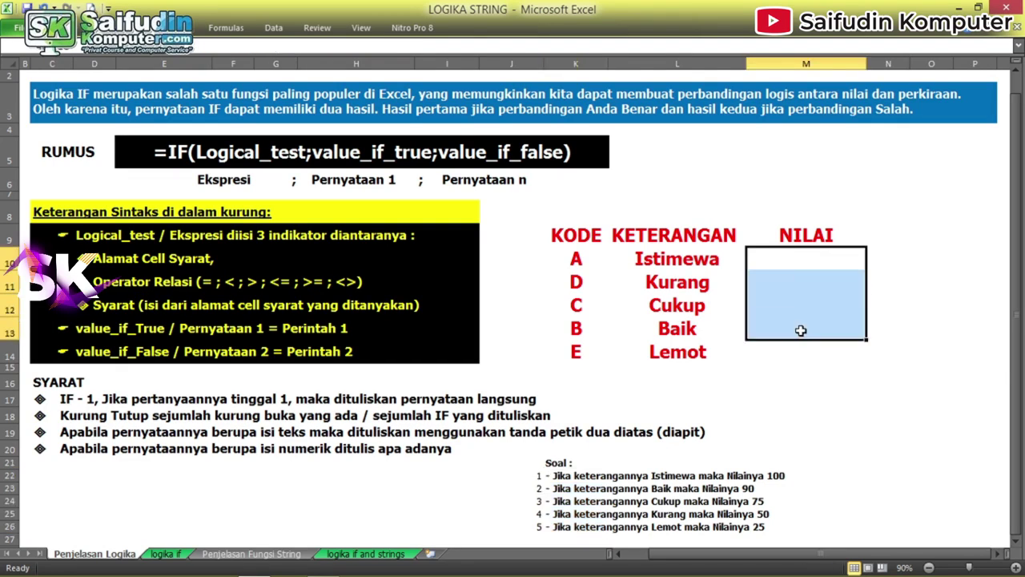
left_click(50, 27)
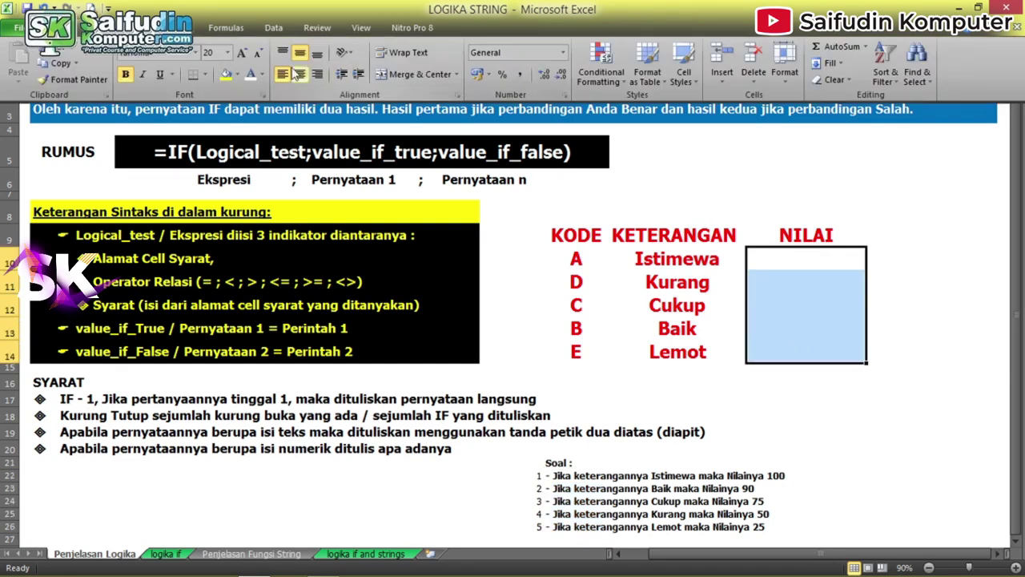
left_click(782, 257)
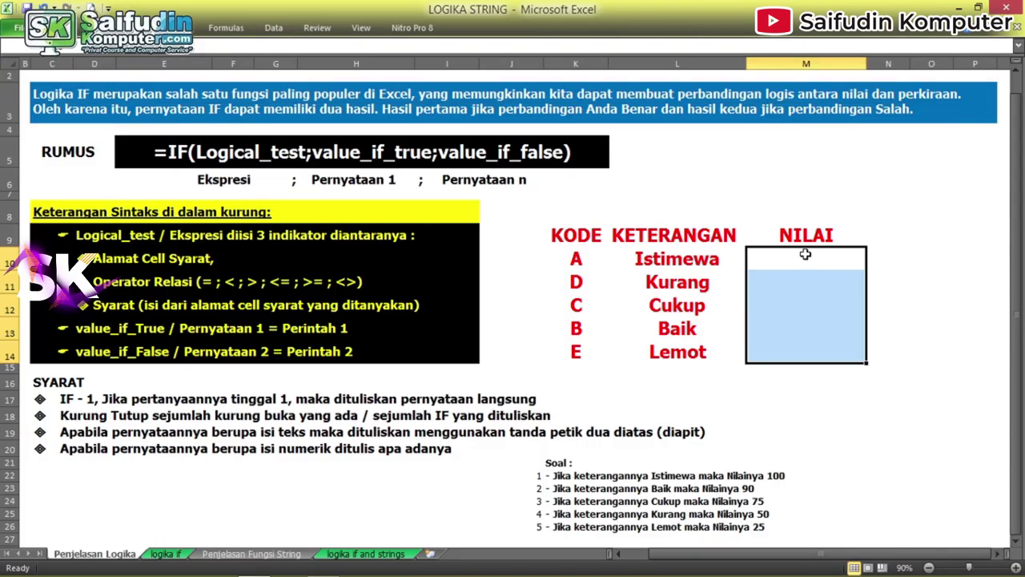
type("=if(")
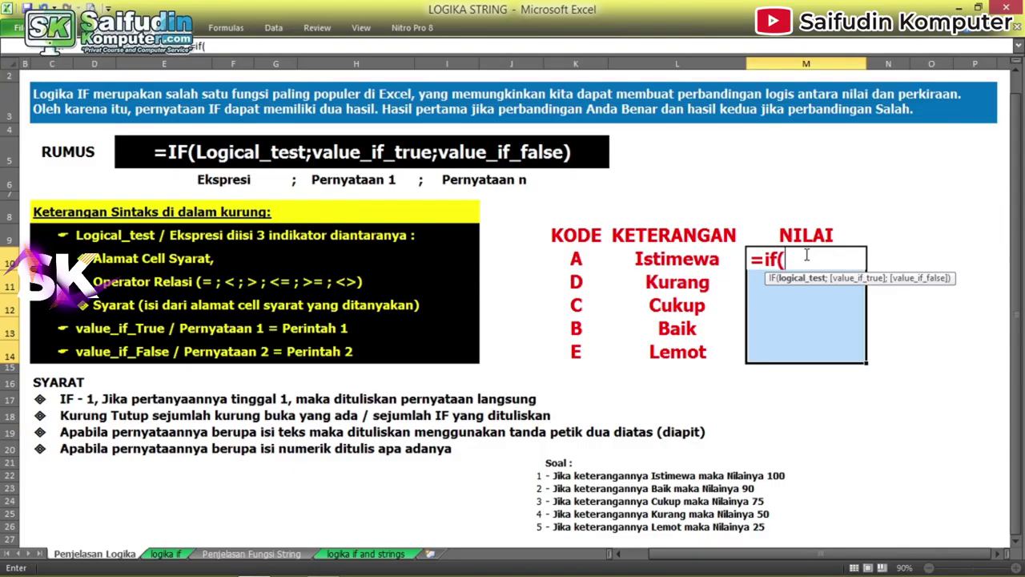
left_click(675, 264)
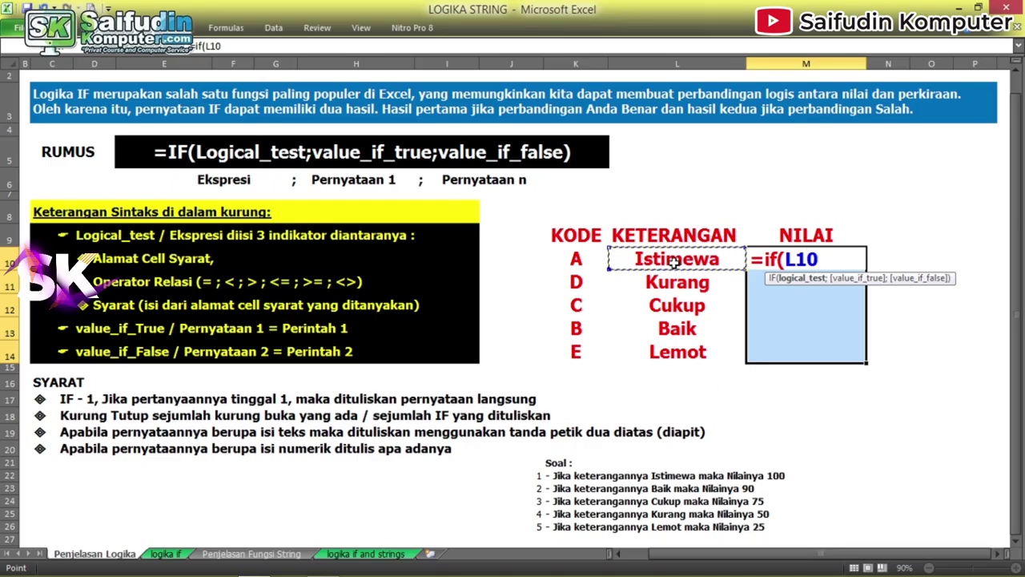
left_click(568, 254)
left_click(660, 242)
left_click(662, 280)
left_click(666, 256)
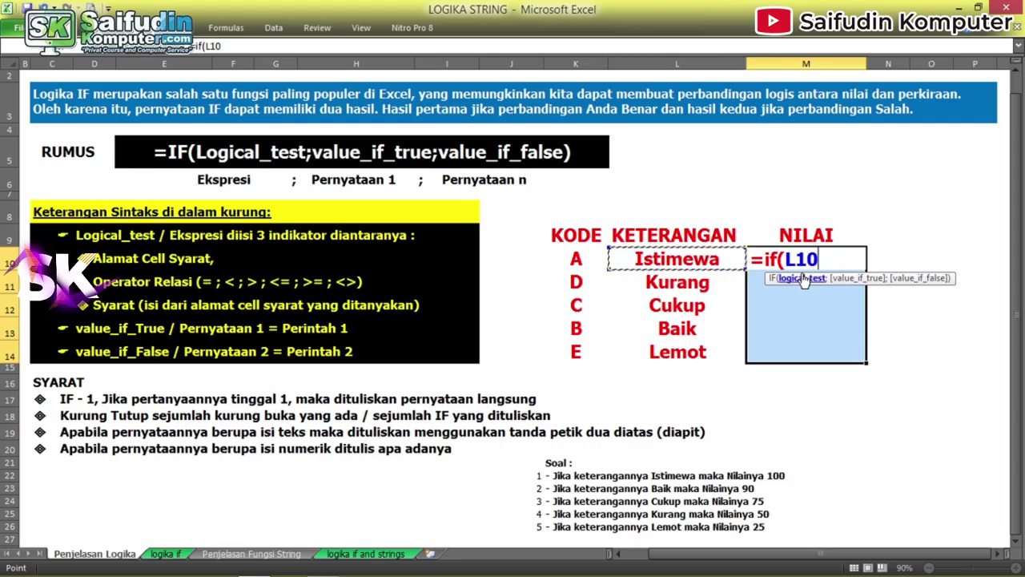
type("=")
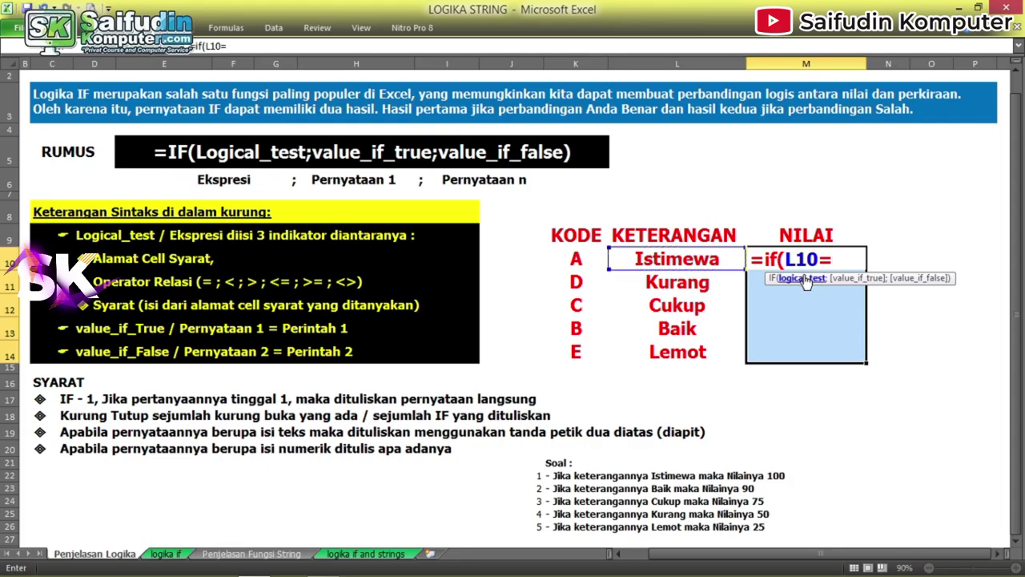
type("\"Istimewa")
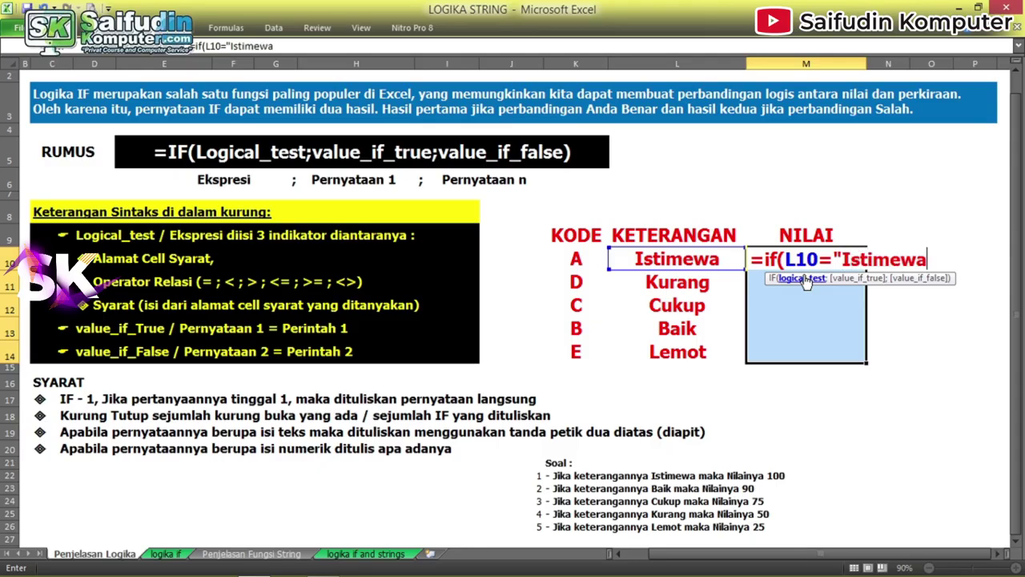
type("\";100")
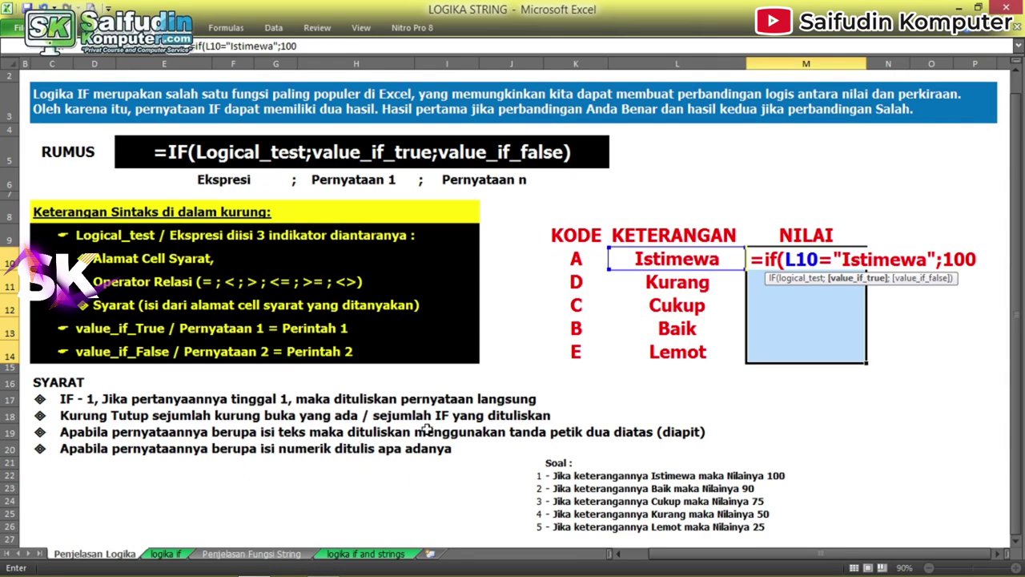
type(";")
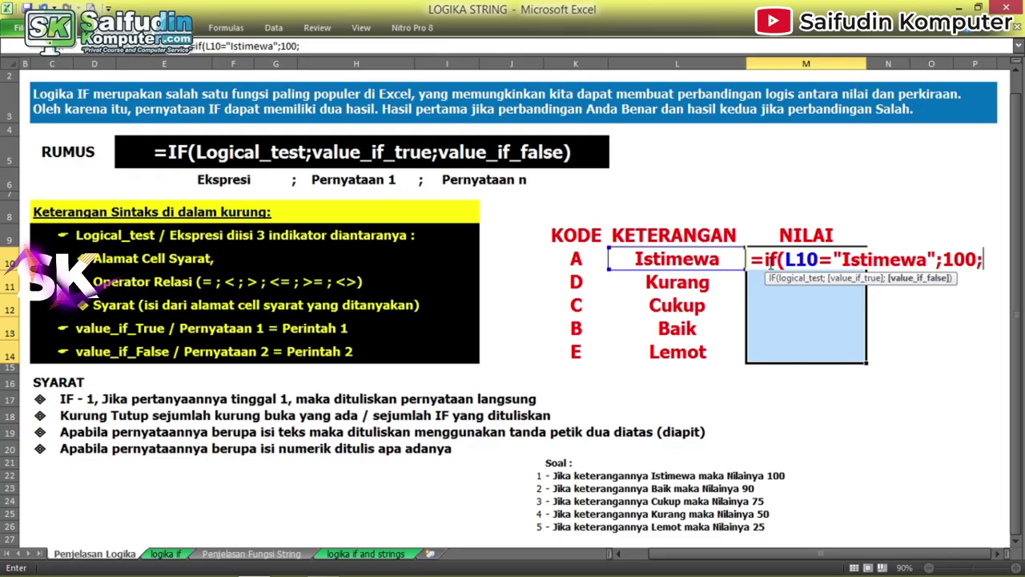
- Duplicate the IF clause to add Baik returning 90 and Cukup returning 75
left_click(764, 267, "shift")
key("ctrl+c")
left_click(986, 261)
key("ctrl+v")
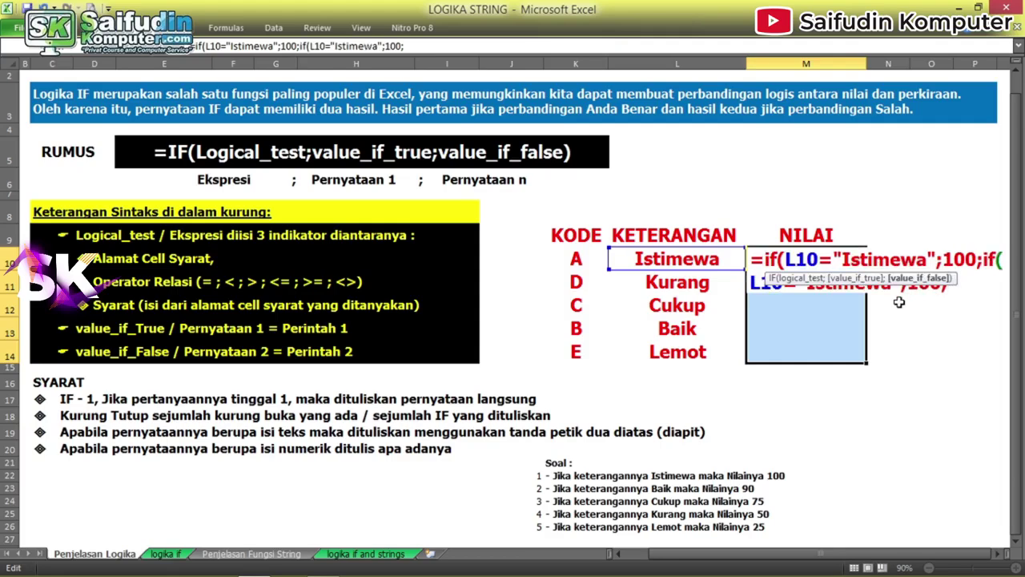
left_click(921, 294)
key("shift+Left")
key("shift+Left")
key("shift+Left")
type("90")
key("Left")
key("Left")
key("Left")
key("ctrl+shift+Left")
type("Baik")
key("End")
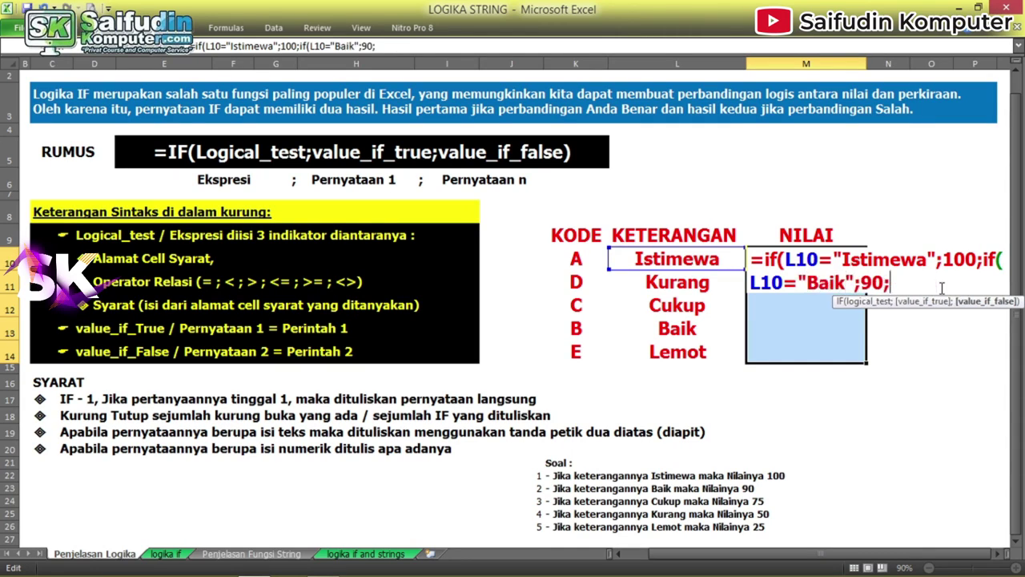
key("ctrl+v")
key("shift+Left")
key("shift+Left")
key("shift+Left")
type("75")
key("Left")
key("Left")
key("Left")
key("ctrl+shift+Left")
key("shift+Right")
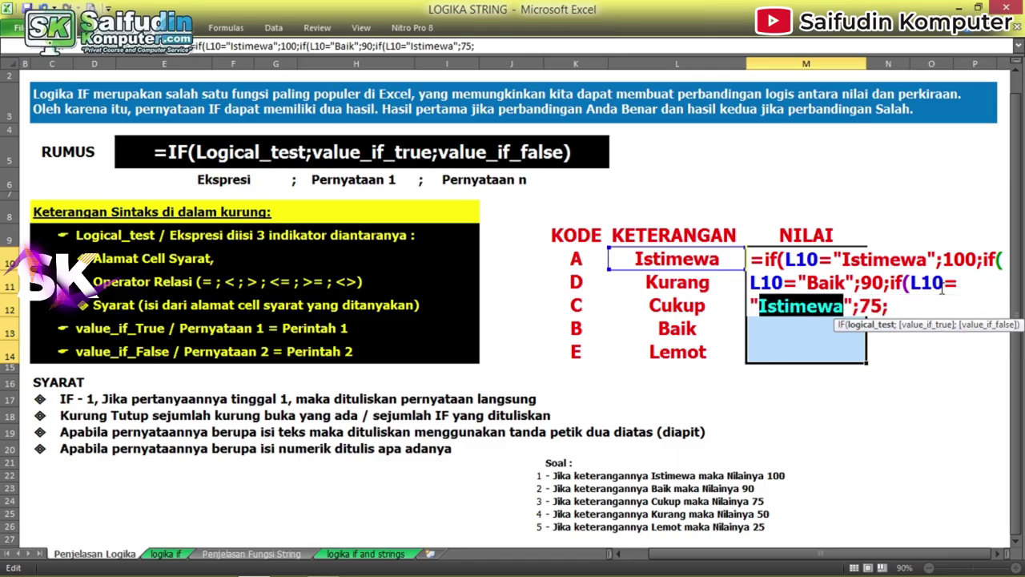
type("Cukup")
- Add the Kurang 50 clause and close the formula with 25 as the fallback
key("End")
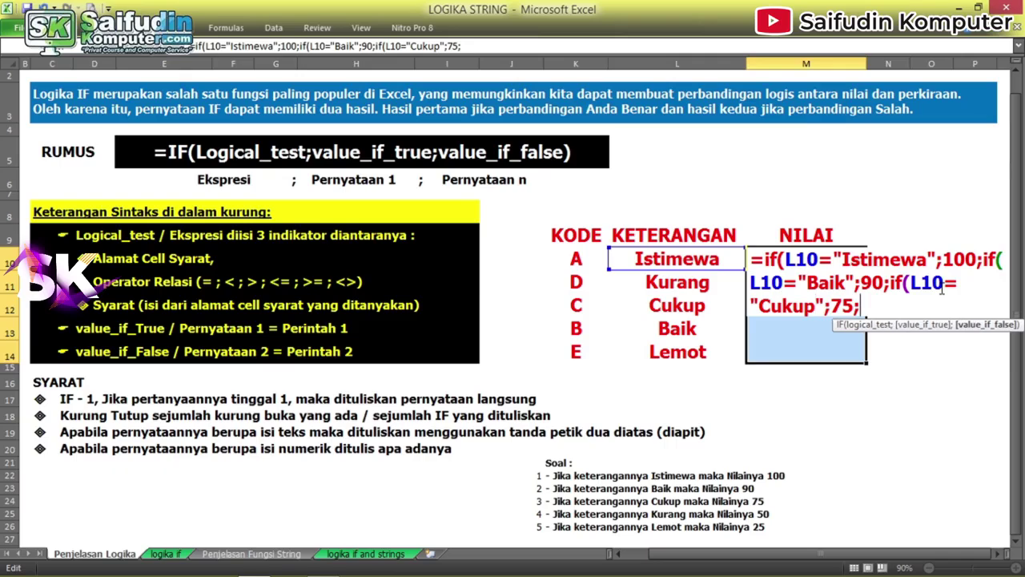
key("ctrl+v")
key("shift+Left")
key("shift+Left")
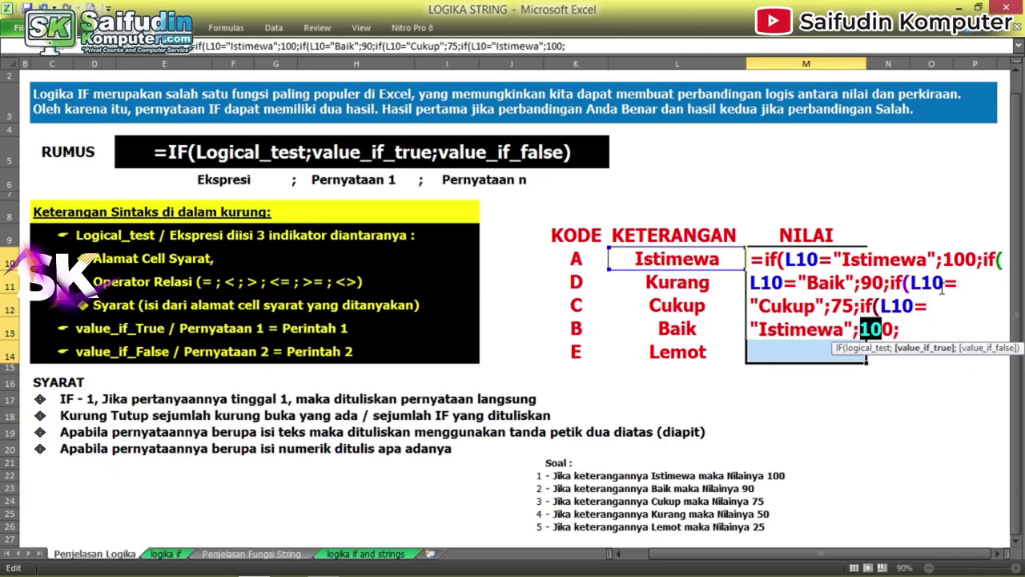
type("5")
key("Left")
key("Left")
key("Left")
key("ctrl+shift+Left")
type("Kurang")
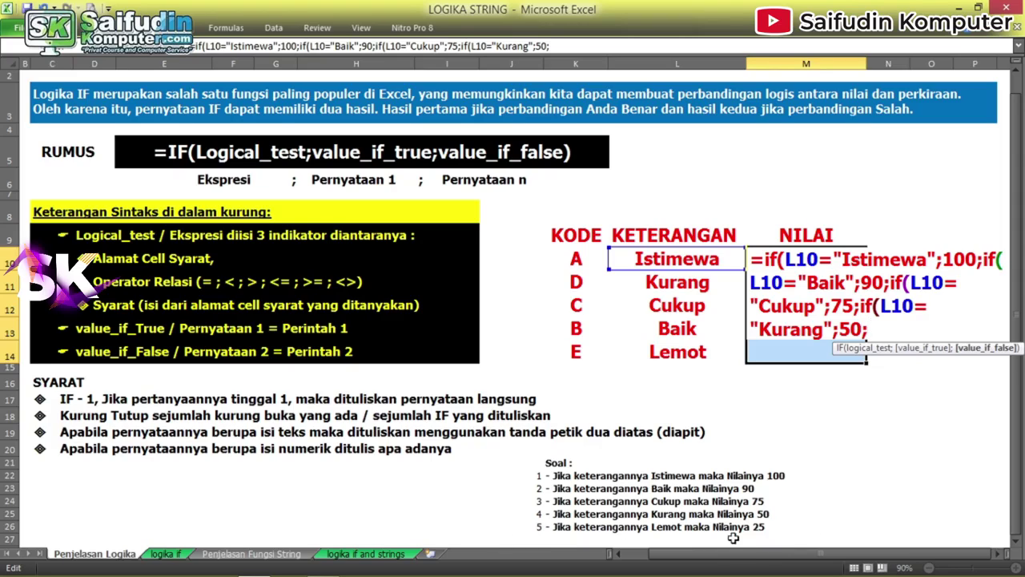
type("25")
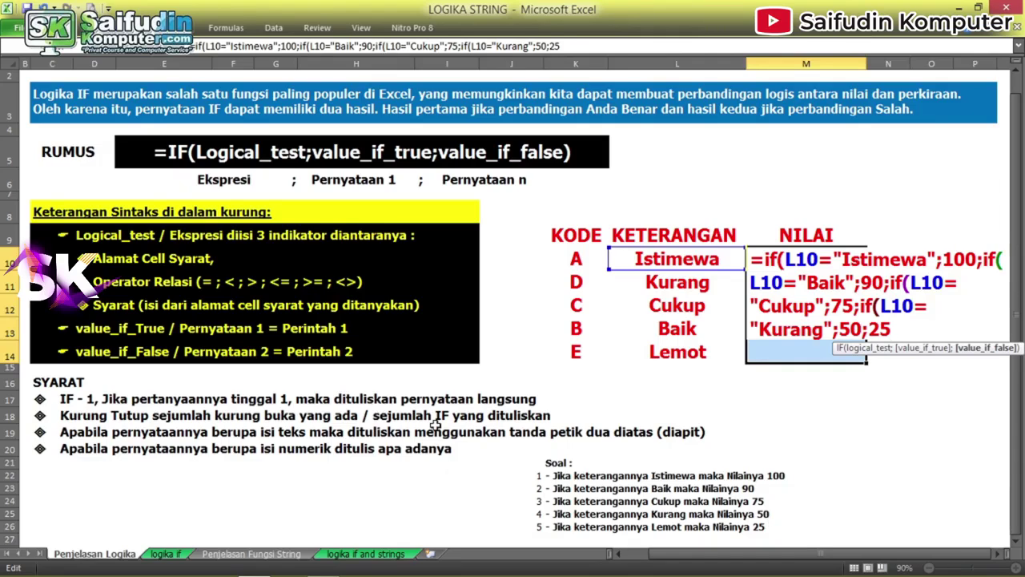
type(")))")
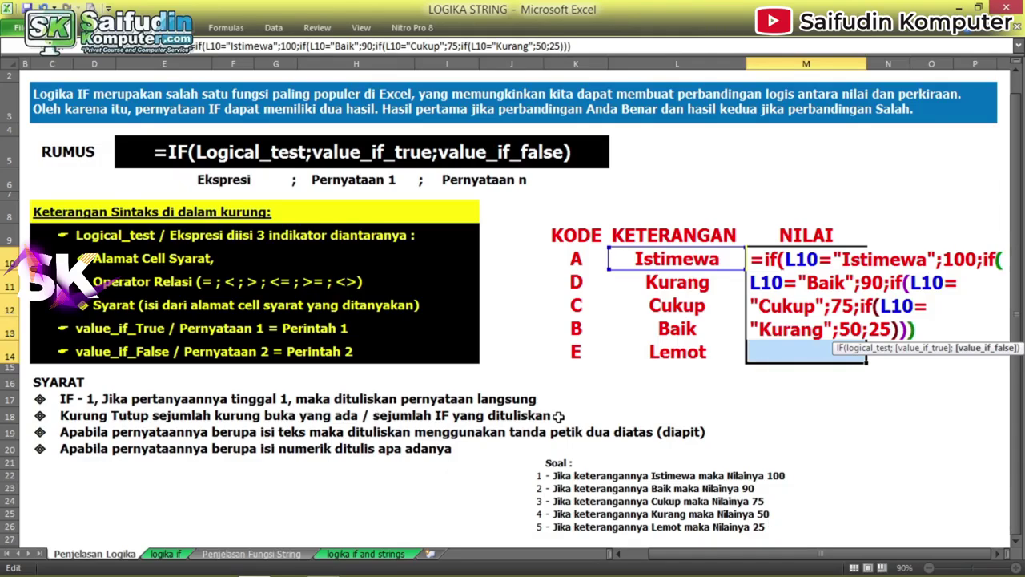
type(")")
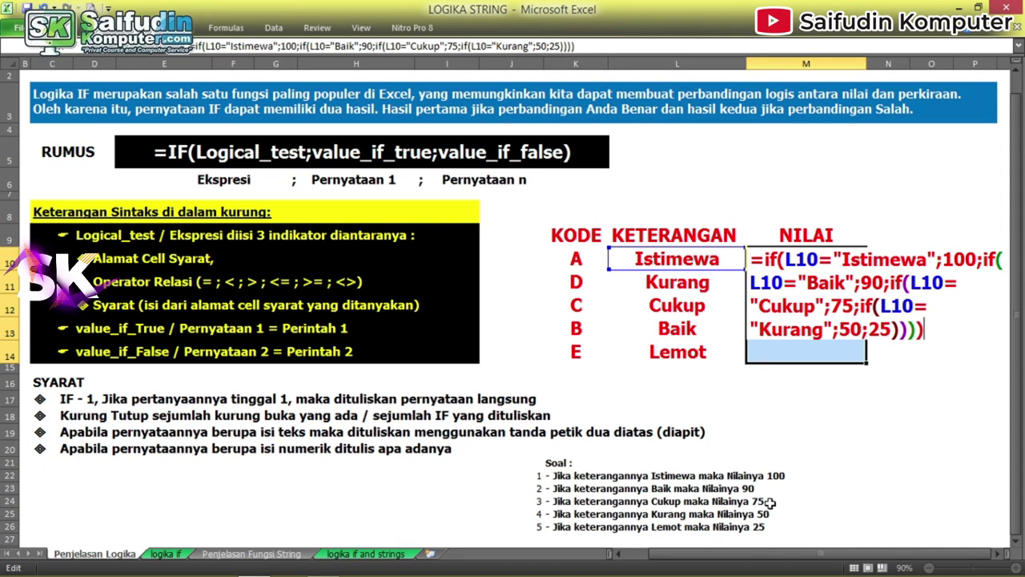
- Enter the formula into M10:M14 and copy cell formatting so 25 and 100 match the other scores
key("ctrl+Return")
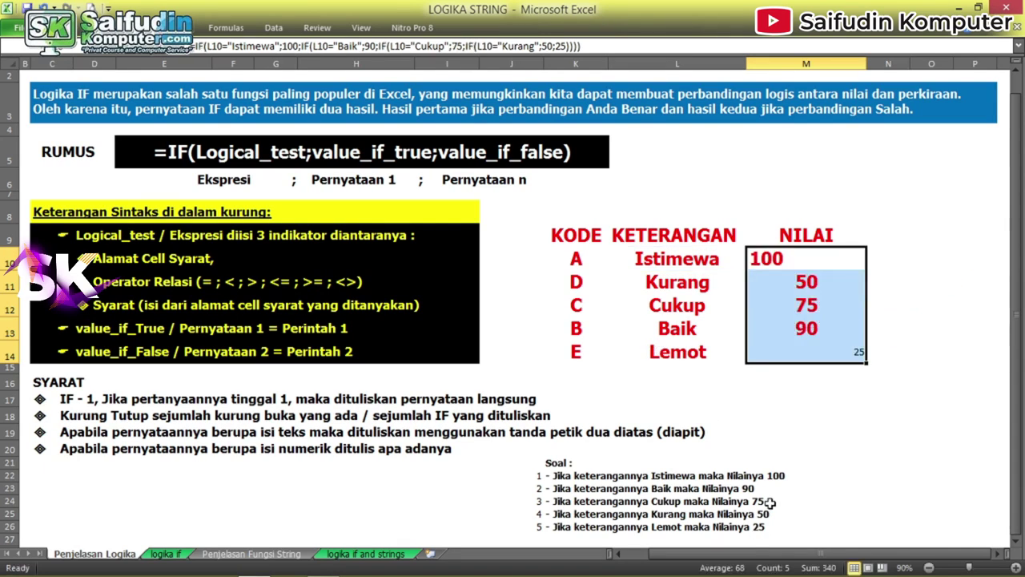
left_click(855, 328)
key("ctrl+c")
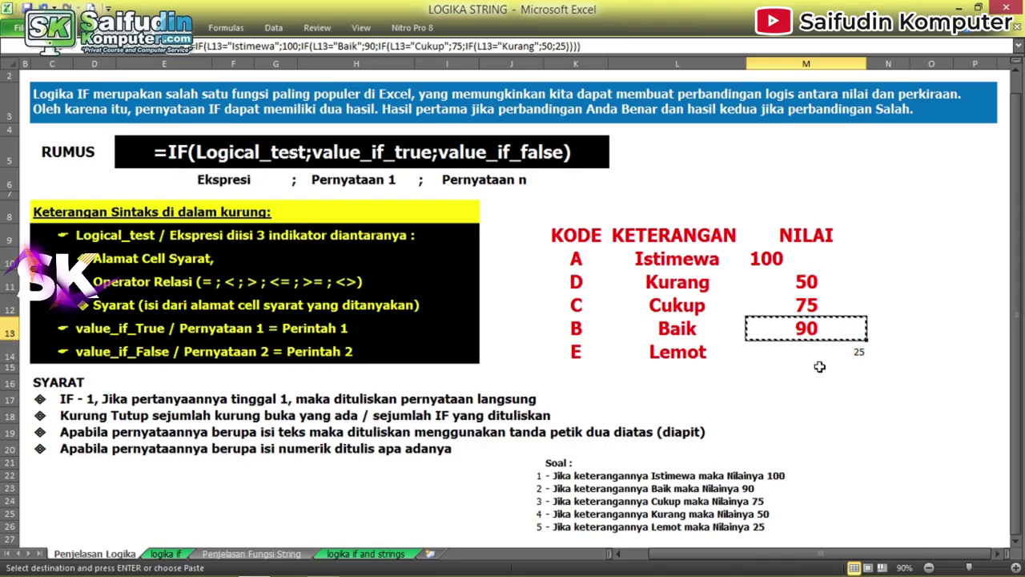
left_click(820, 361)
key("ctrl+v")
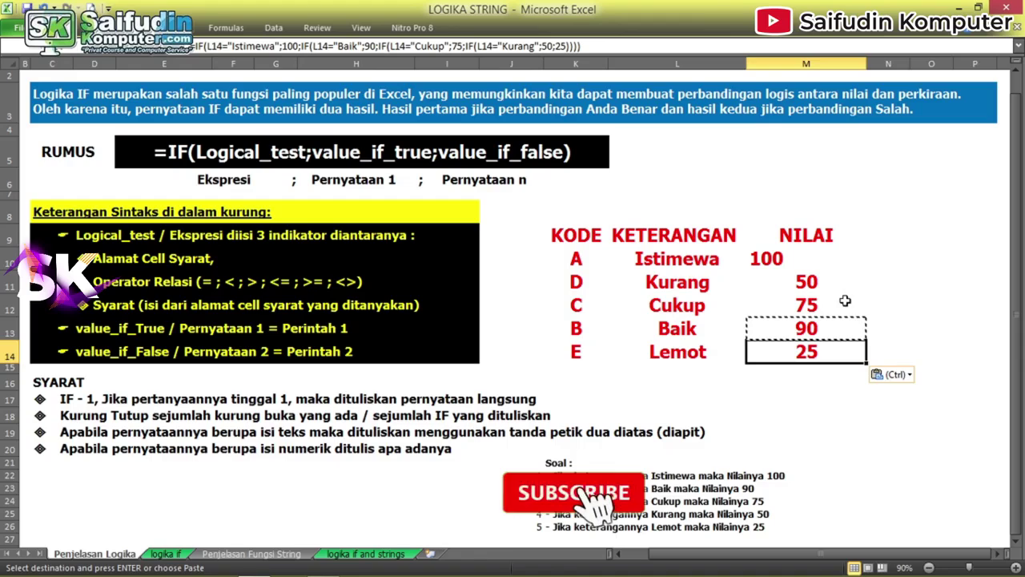
left_click(827, 303)
key("ctrl+c")
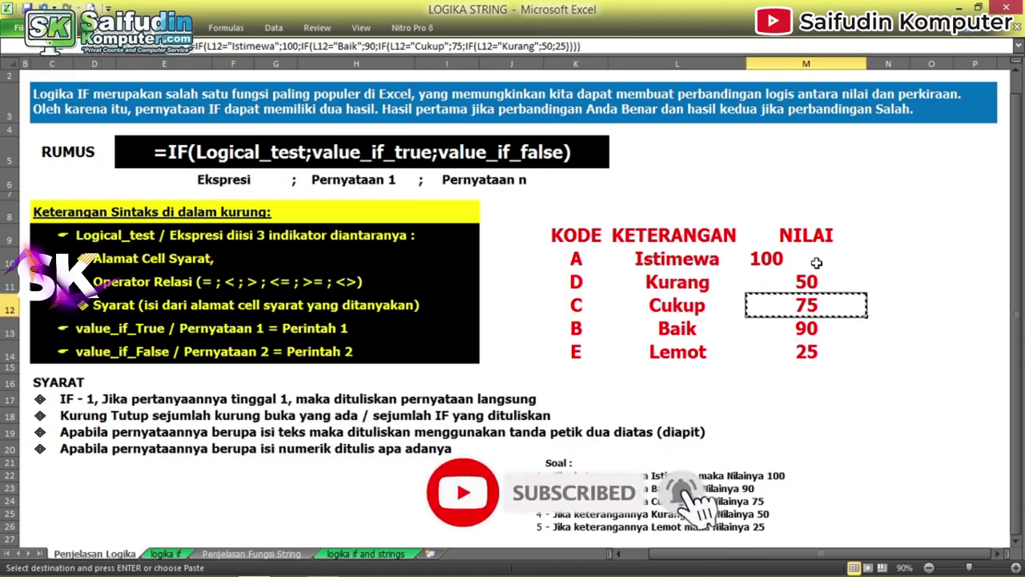
left_click(815, 261)
key("Return")
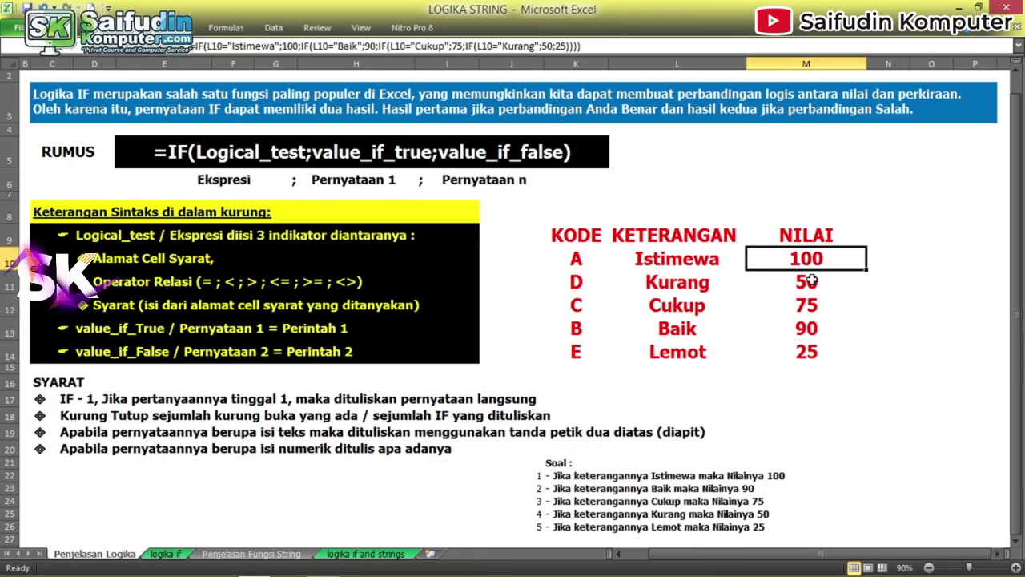
- Select the description and score table, then move to the logika if sheet
key("shift+Left")
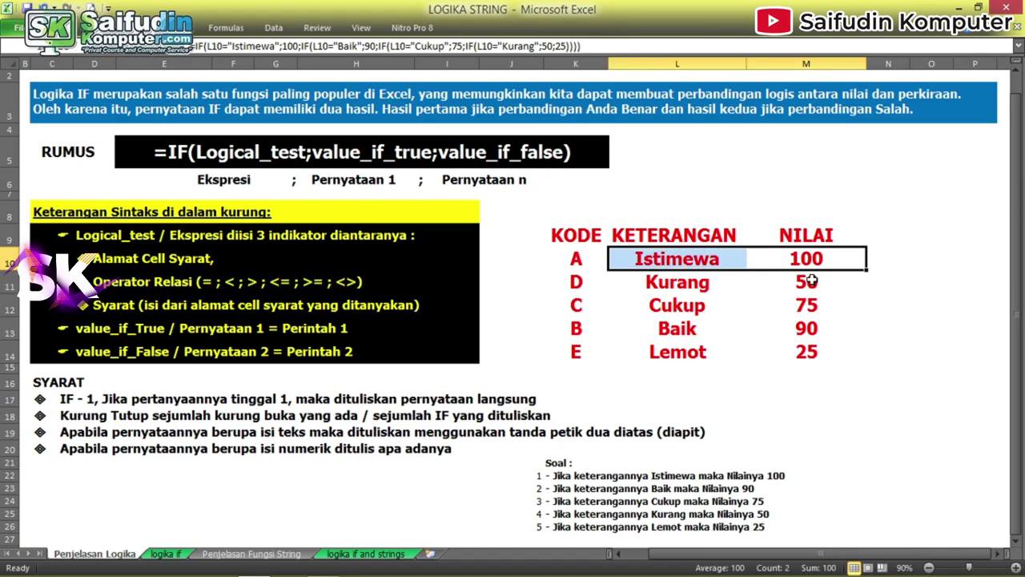
key("shift+Down")
key("shift+Down")
key("shift+Down")
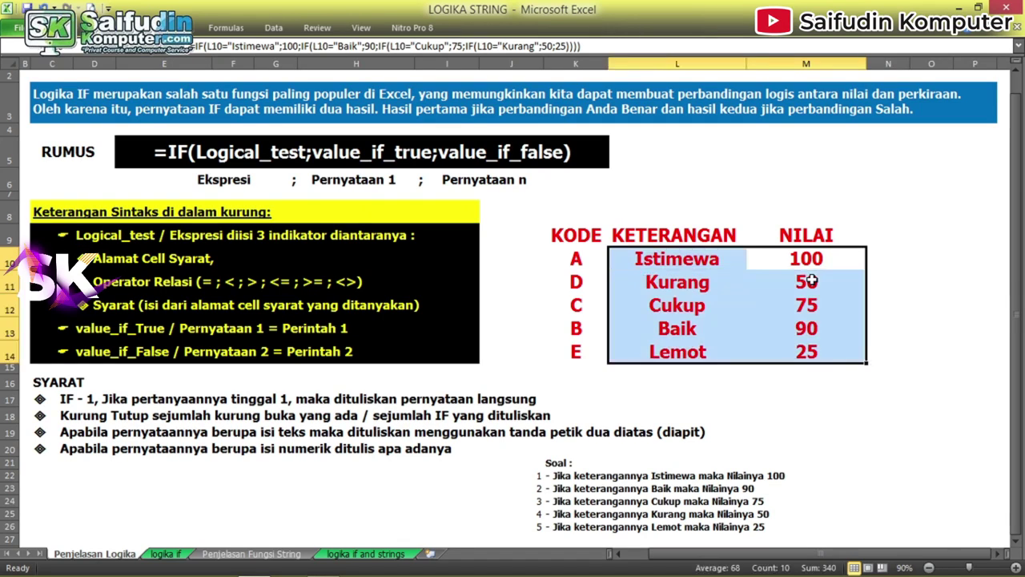
left_click(168, 554)
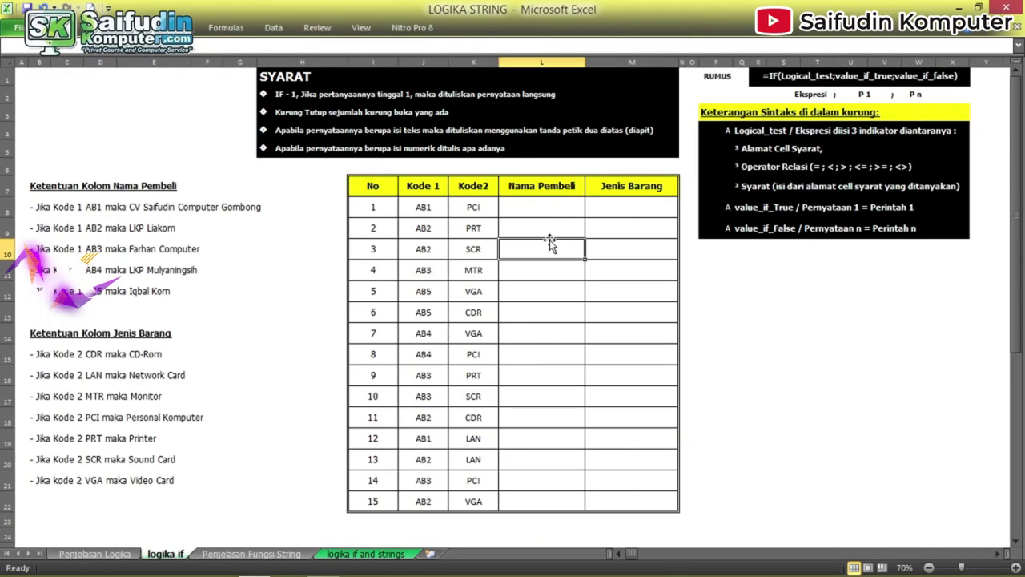
- Look over the empty Jenis Barang cells and the first buyer-name rule
left_click(839, 94)
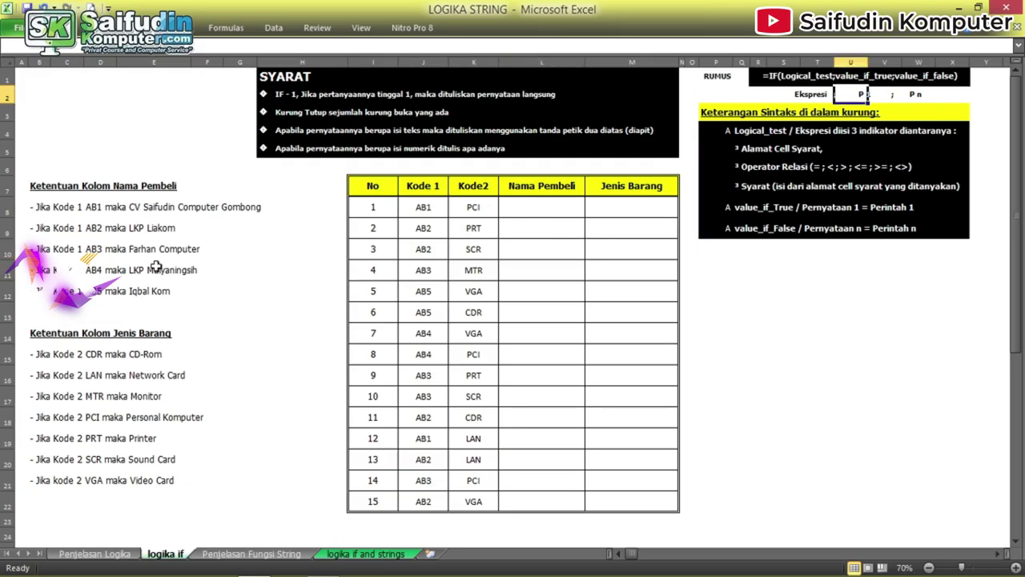
left_click_drag(522, 213, 529, 360)
left_click_drag(631, 221, 644, 373)
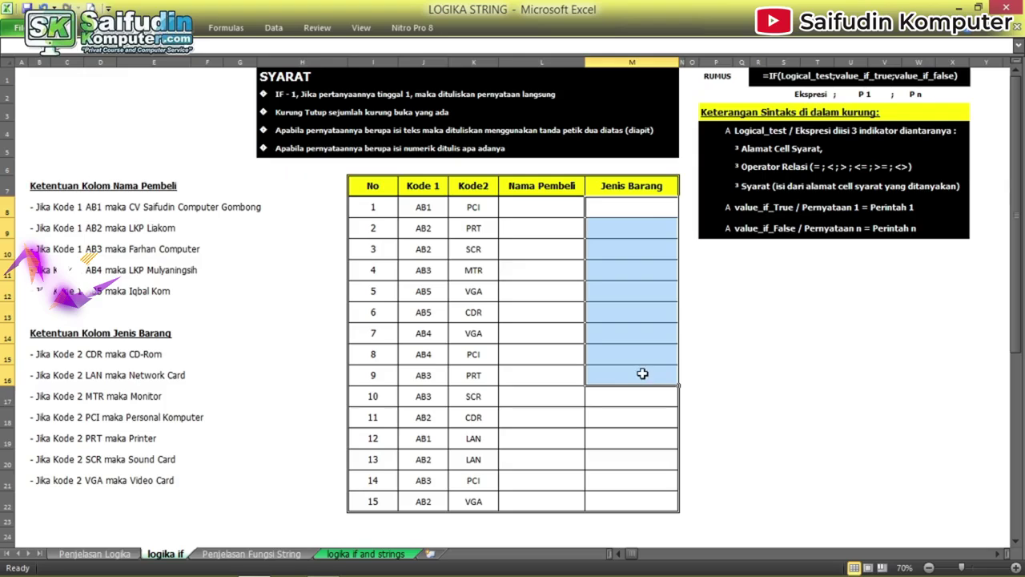
left_click(44, 208)
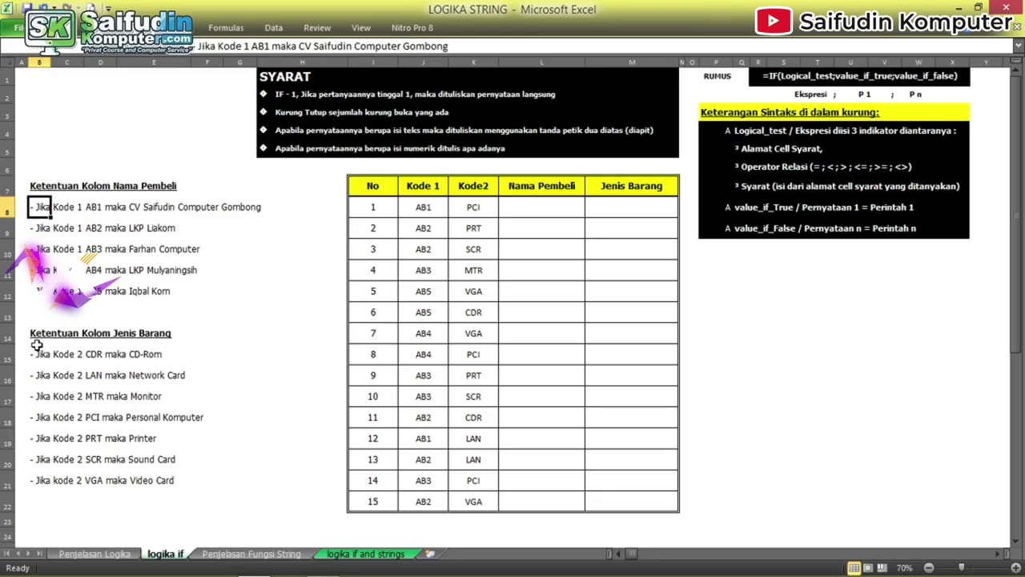
left_click_drag(601, 232, 610, 385)
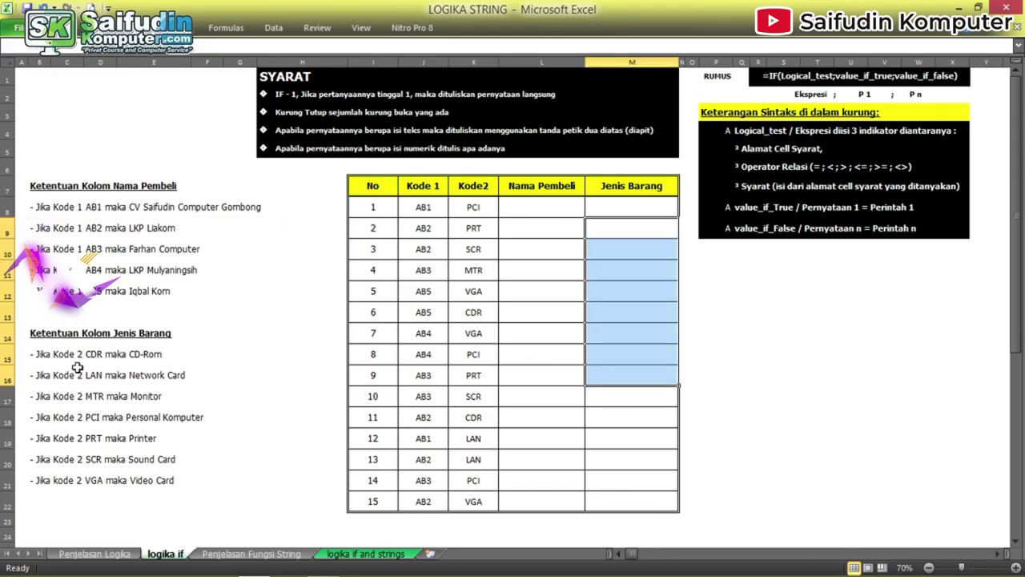
- Number the item-type rules 1–7 using 1 and a =cell above+1 formula filled down
left_click(24, 359)
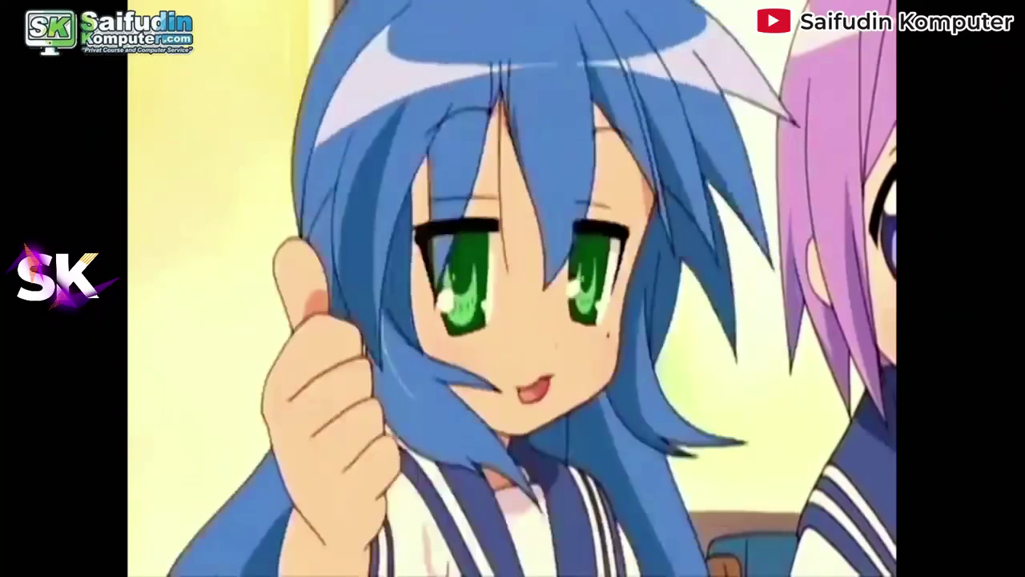
type("1")
key("Return")
key("shift+Down")
key("shift+Down")
key("shift+Down")
type("=")
key("Up")
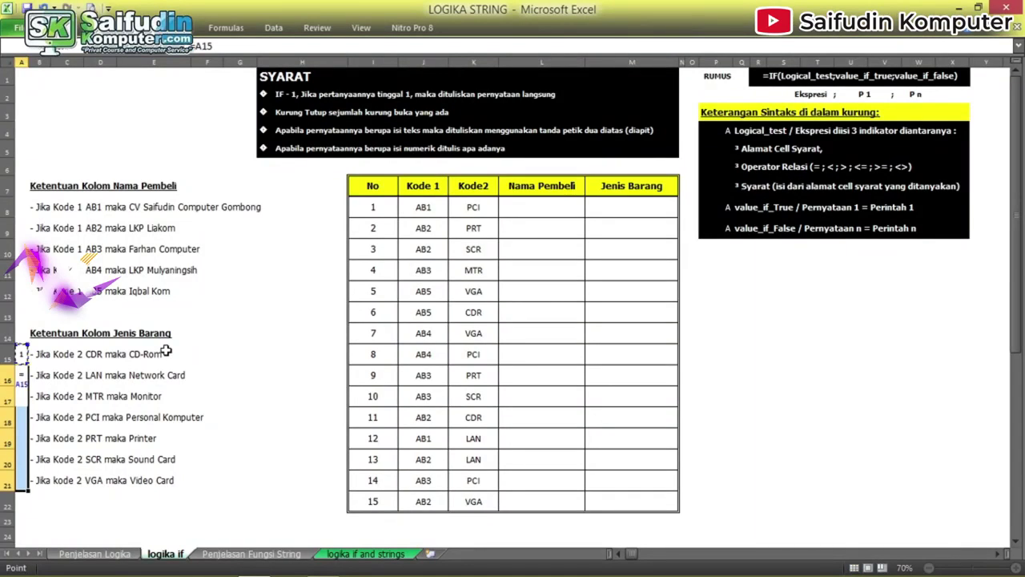
type("+1")
key("ctrl+Return")
key("Up")
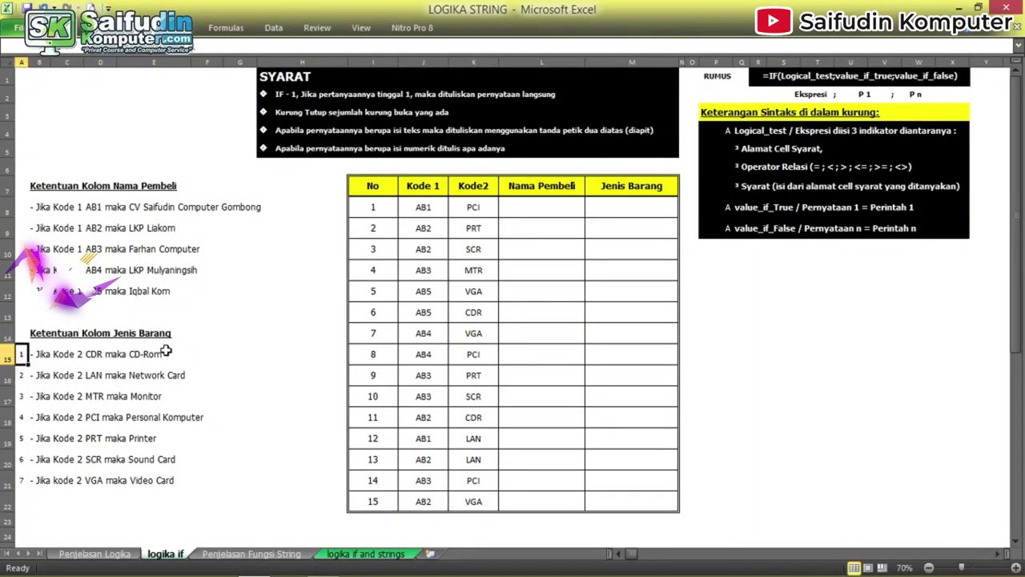
- Copy numbers 1–5 beside the buyer-name rules
key("shift+Down")
key("shift+Down")
key("shift+Down")
key("shift+Down")
key("ctrl+c")
key("ctrl+Up")
key("Down")
key("Down")
key("Down")
key("Down")
key("Down")
key("Down")
key("Return")
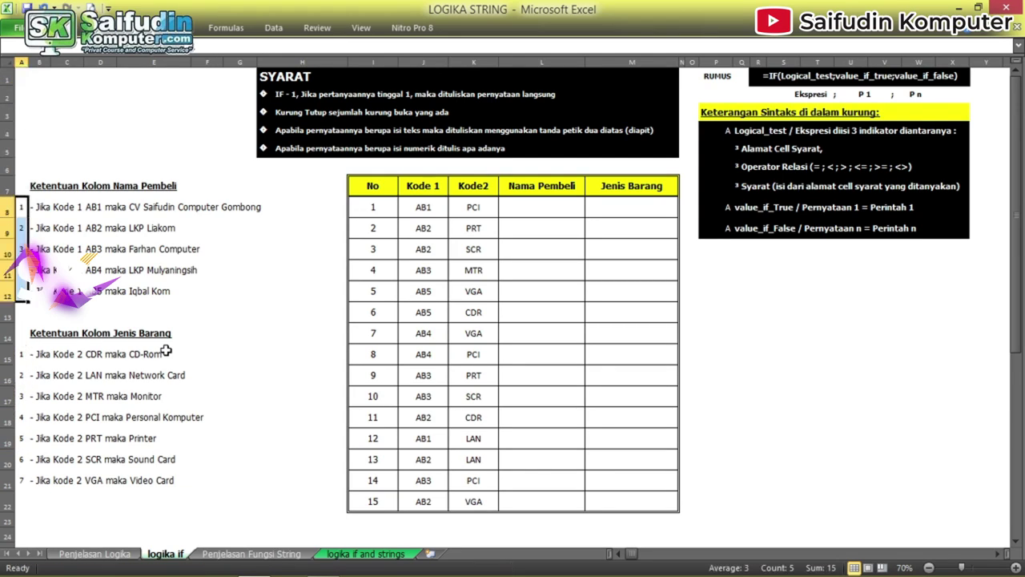
- Select the Nama Pembeli cells for rows 1–15
left_click_drag(502, 247, 560, 352)
left_click_drag(641, 230, 654, 405)
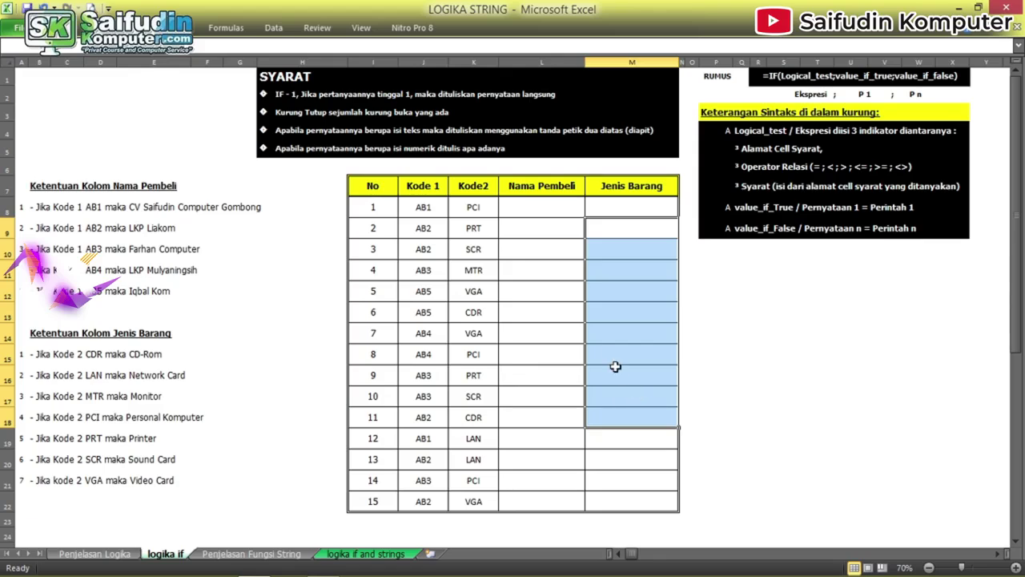
left_click_drag(535, 207, 541, 502)
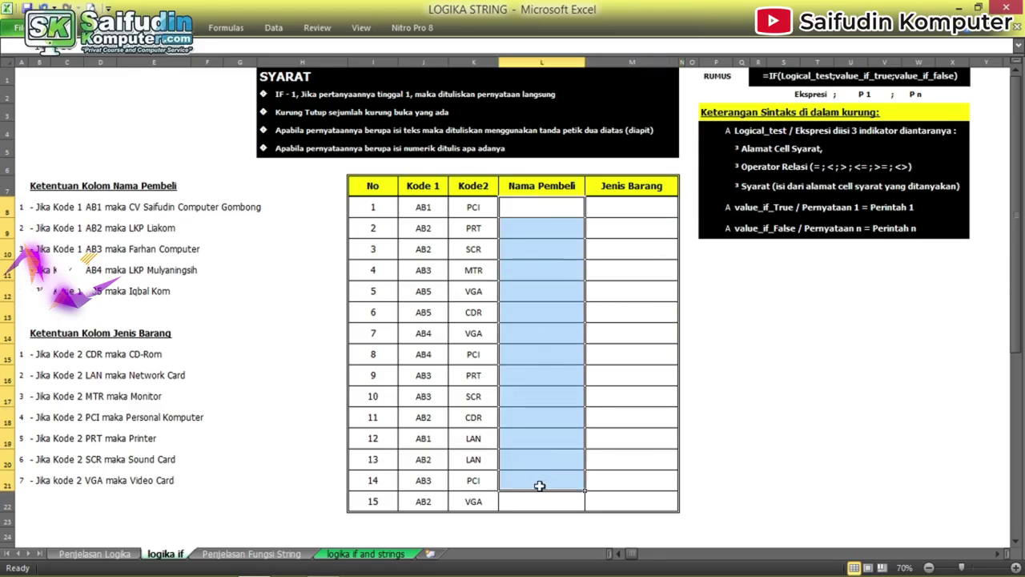
- In L8, begin =IF(J8="AB1";"CV Saifudin Komputer Gombong"; as the first buyer test
type("=if(")
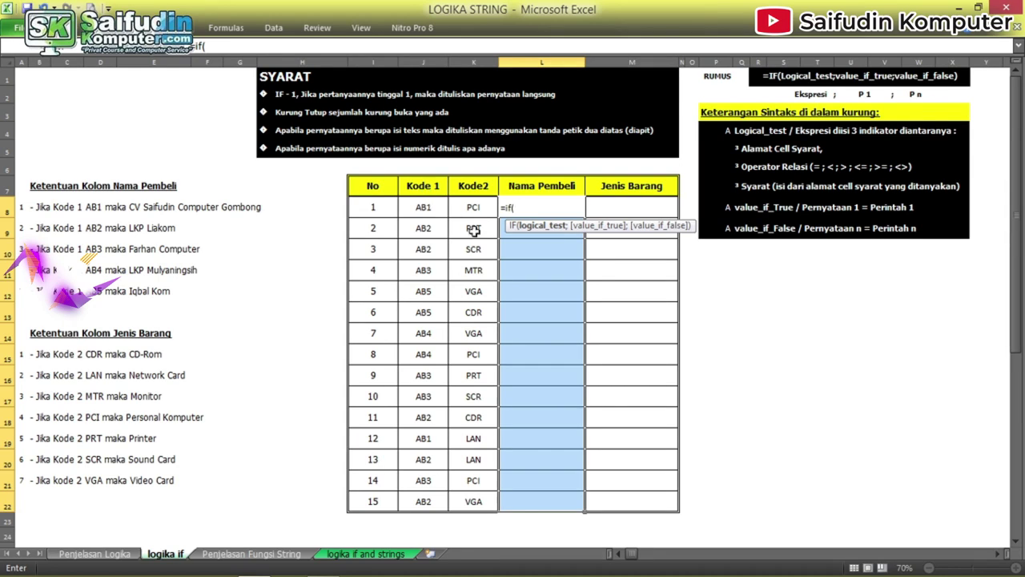
left_click(424, 207)
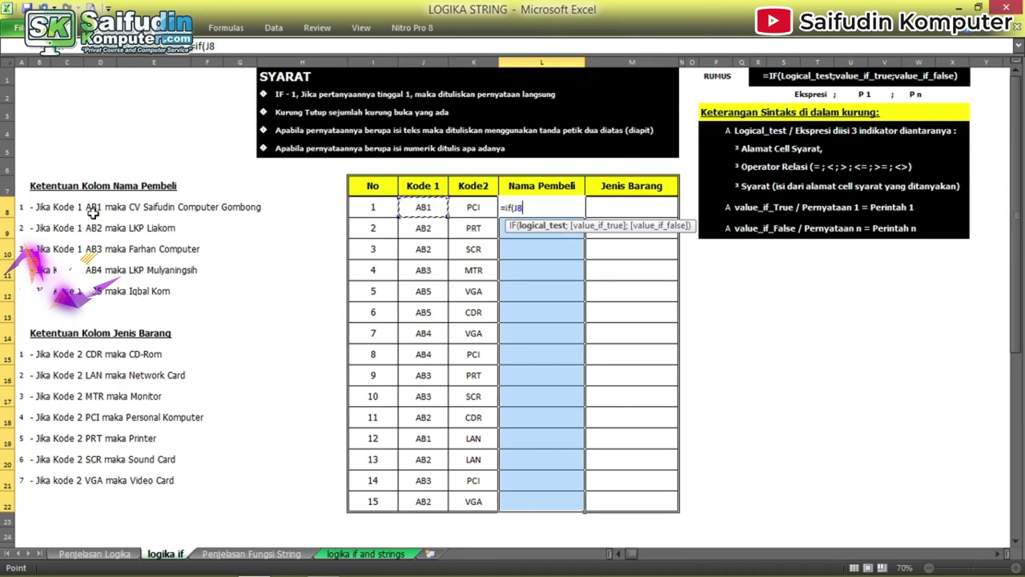
type("=\"AB1")
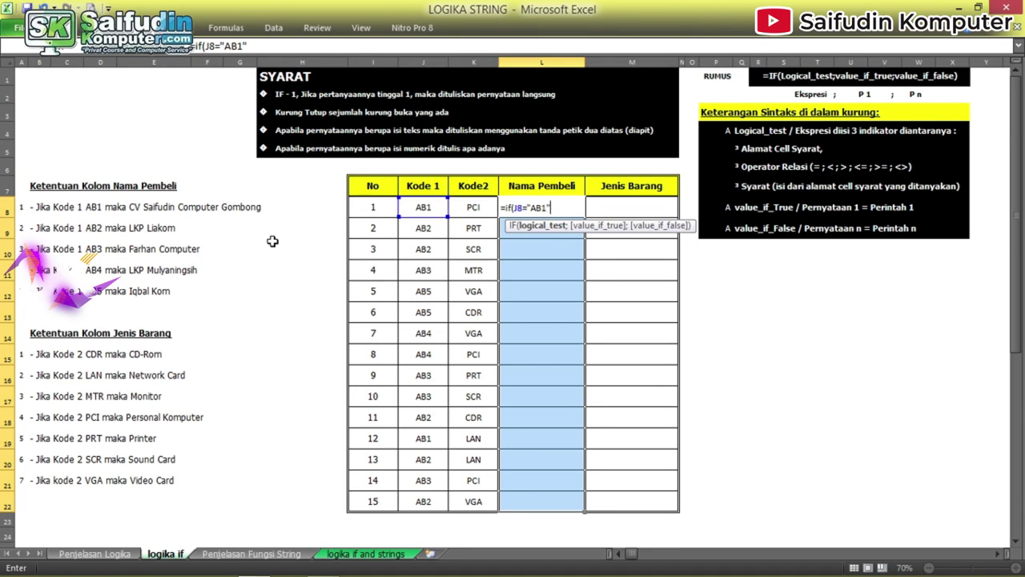
type(";\"CV S")
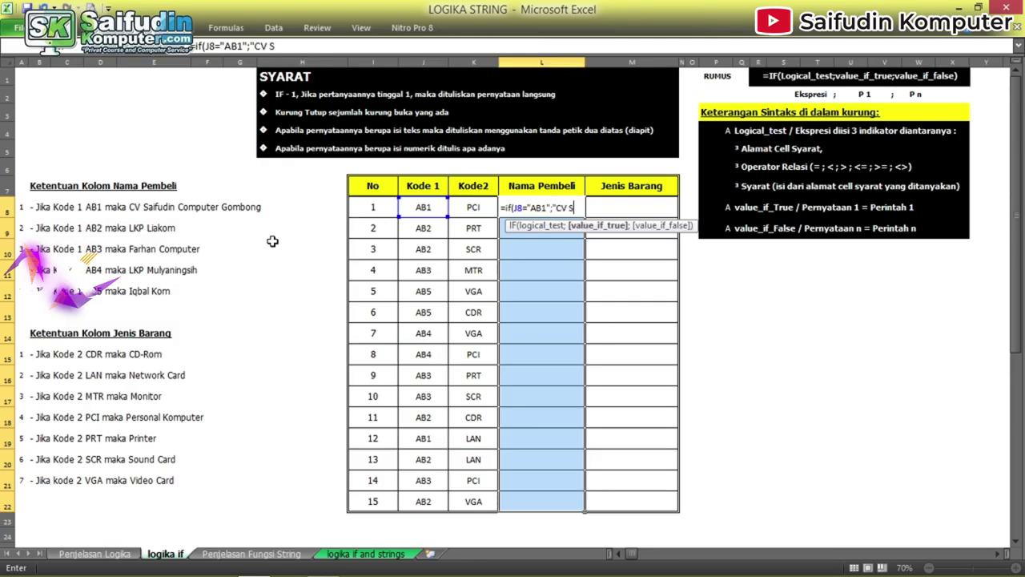
type("aifudin Komputer ")
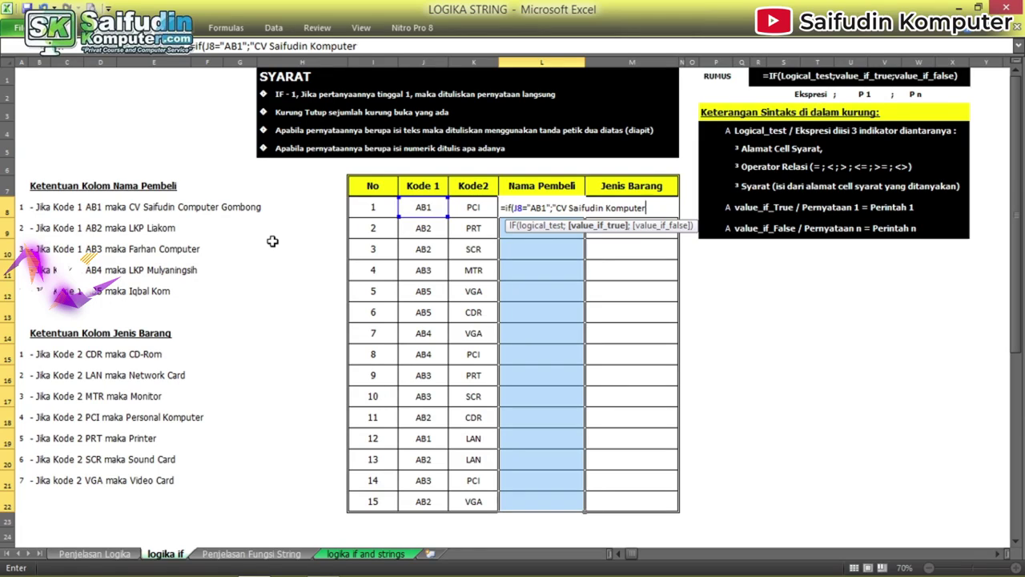
type("Gombong")
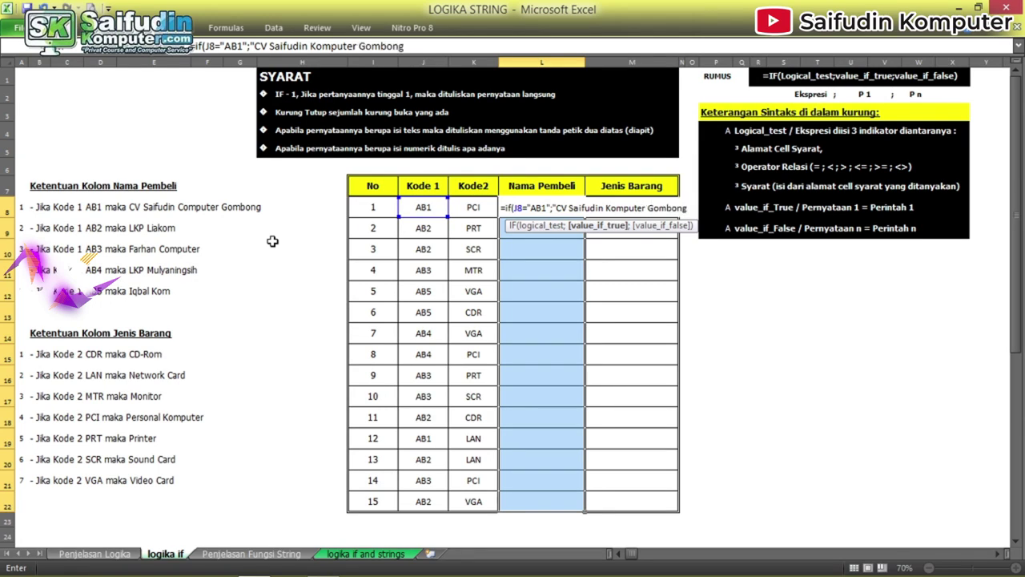
type("\";")
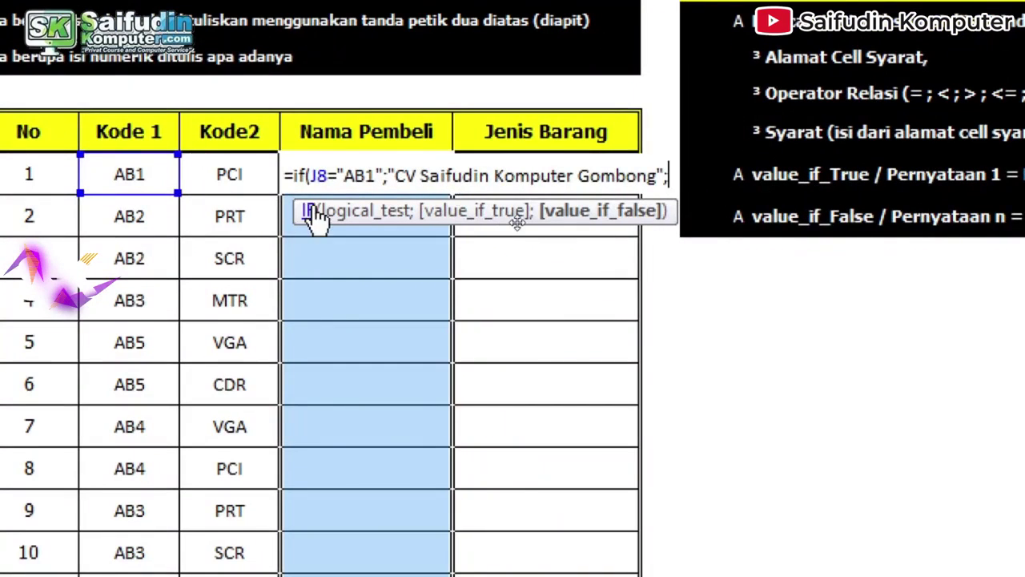
- Copy the first IF clause and add a second condition returning LKP Liakom for AB2
left_click_drag(291, 176, 668, 175)
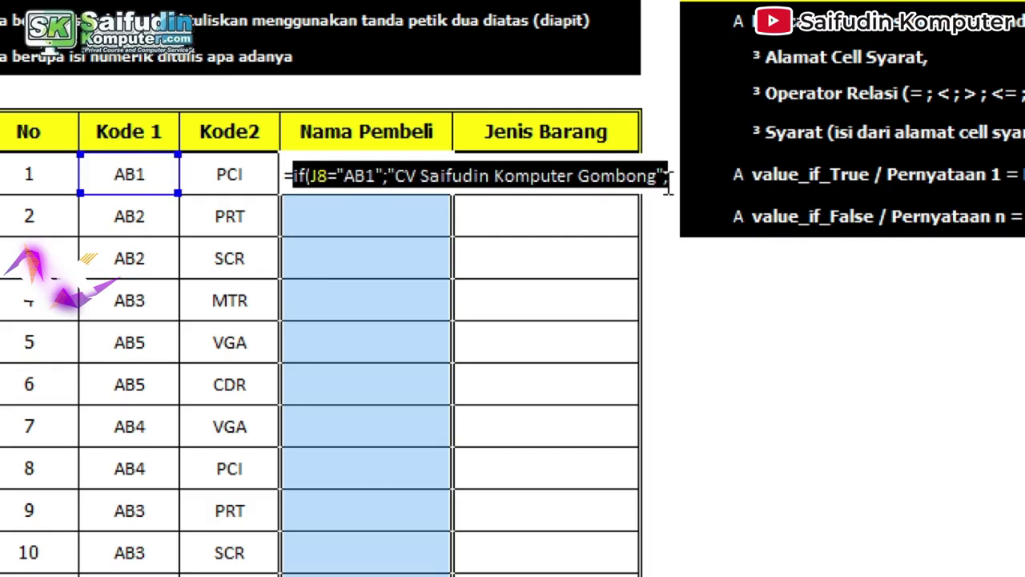
left_click(668, 181)
key("Right")
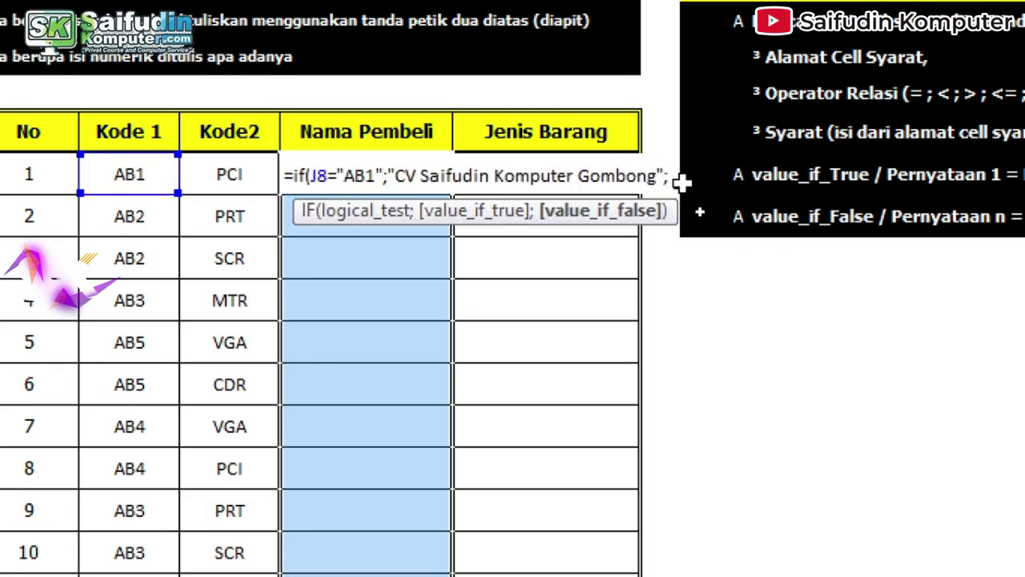
key("ctrl+v")
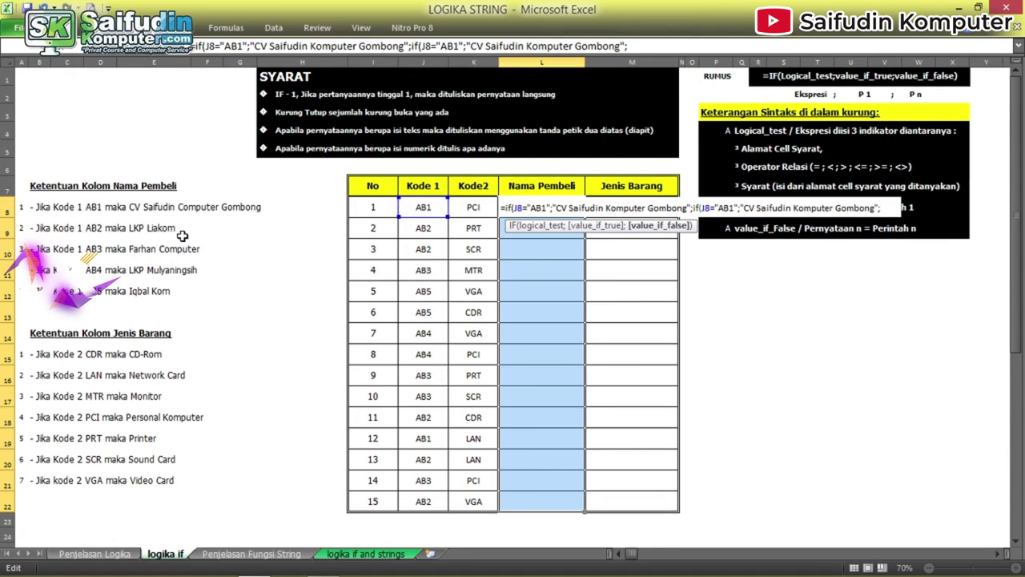
left_click(736, 210)
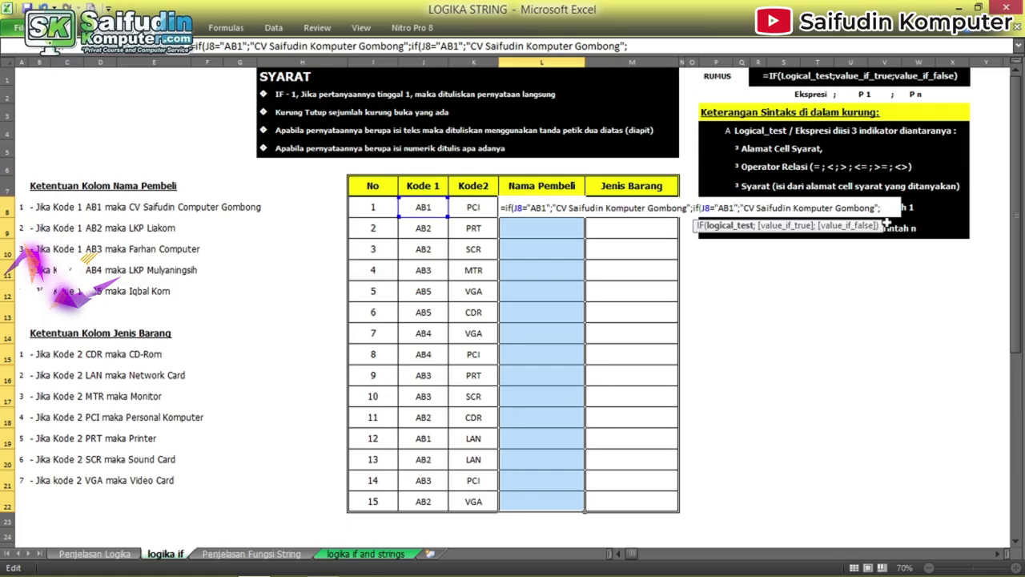
type("2")
key("Right")
key("Right")
key("ctrl+shift+Right")
key("ctrl+shift+Right")
key("ctrl+shift+Right")
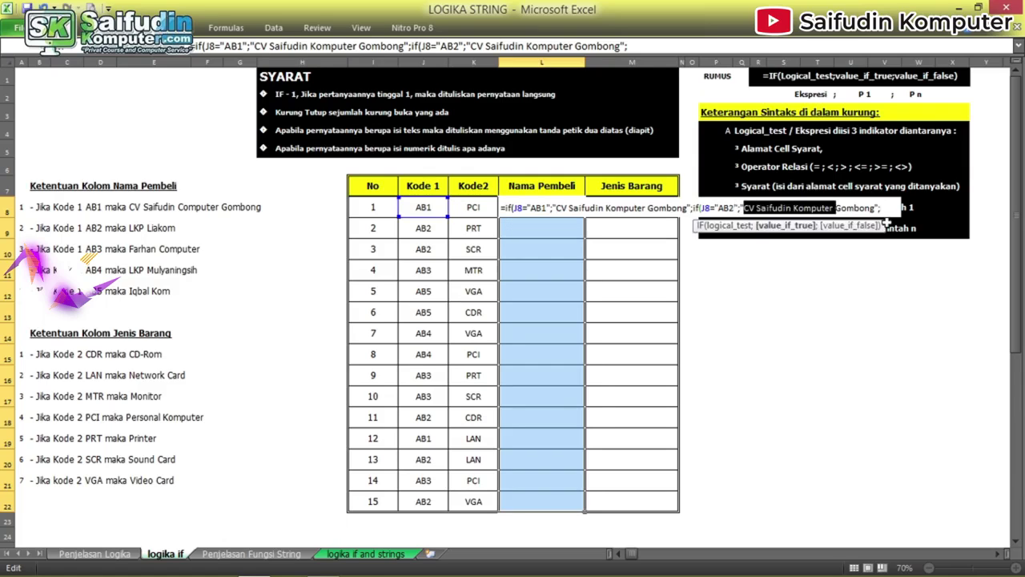
key("ctrl+shift+Right")
type("LKP Liakom")
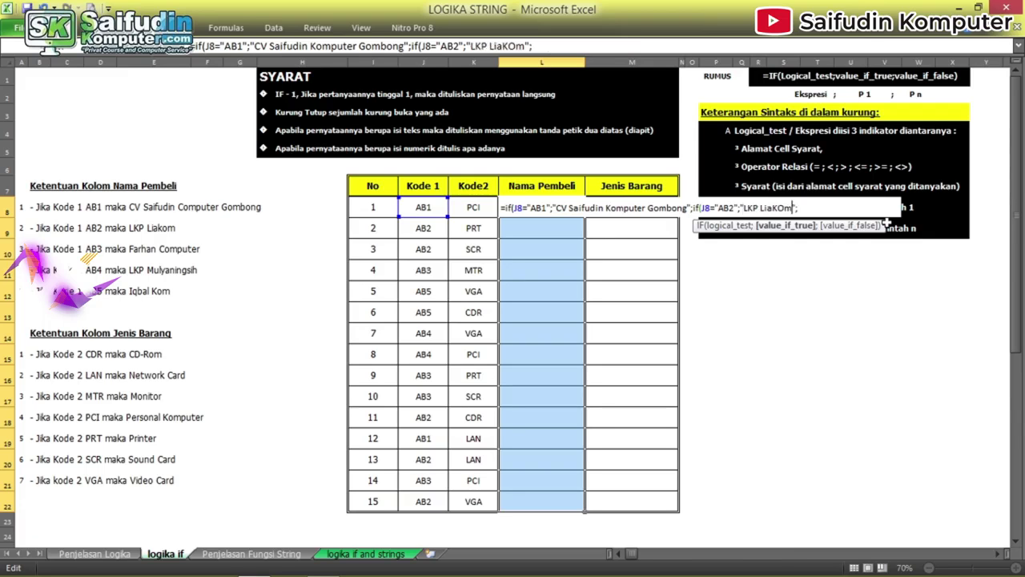
type("\";")
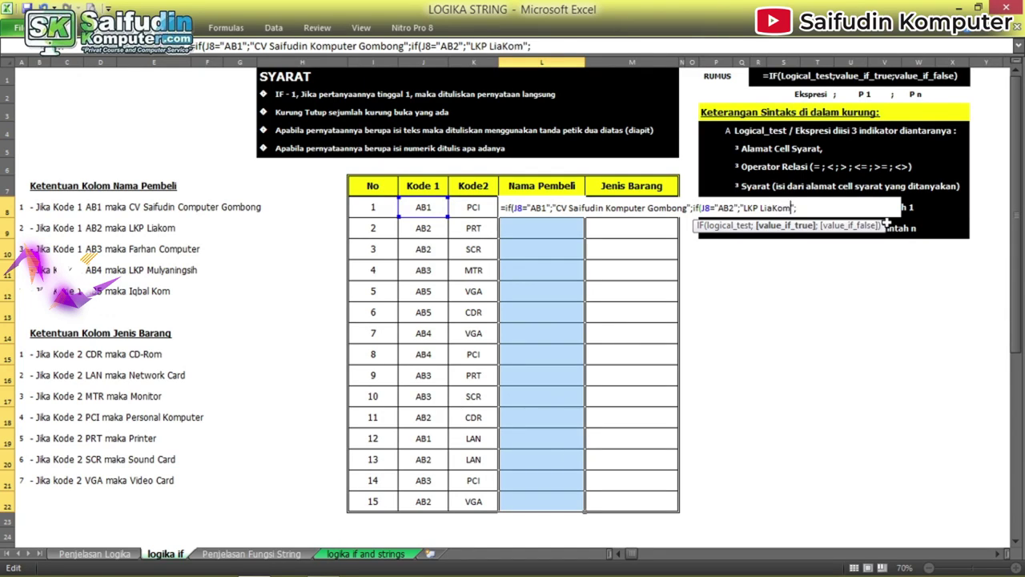
- Add a third condition returning Farhan Computer for AB3
key("ctrl+v")
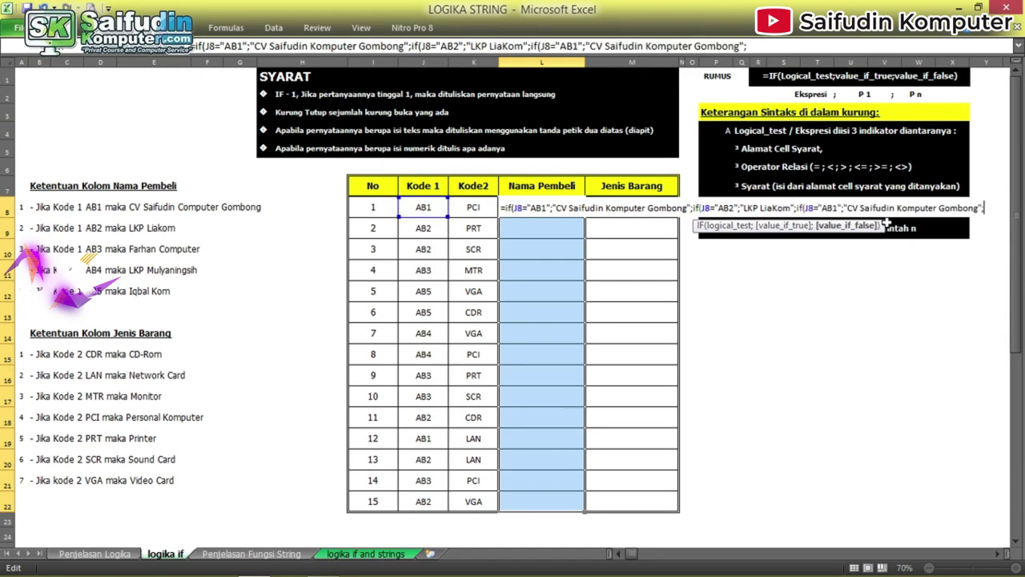
key("ctrl+Left")
key("ctrl+Left")
key("ctrl+Left")
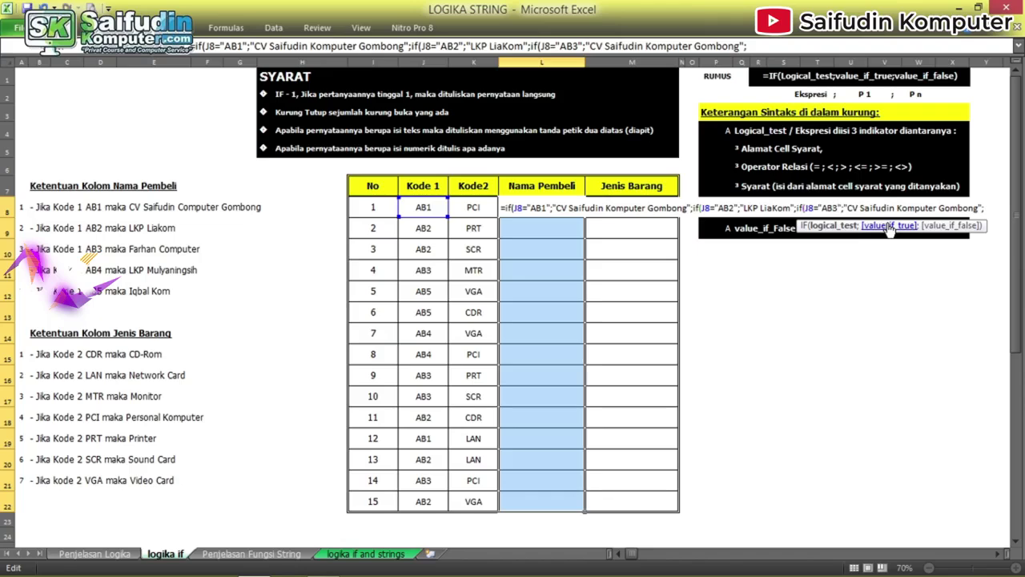
key("Right")
key("Right")
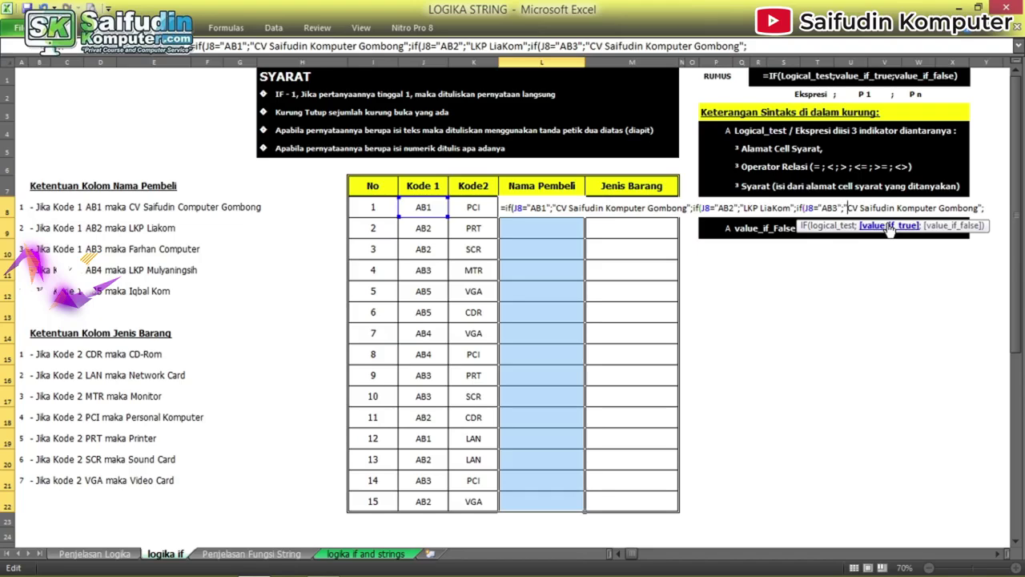
key("ctrl+shift+Right")
key("ctrl+shift+Right")
type("Farhan")
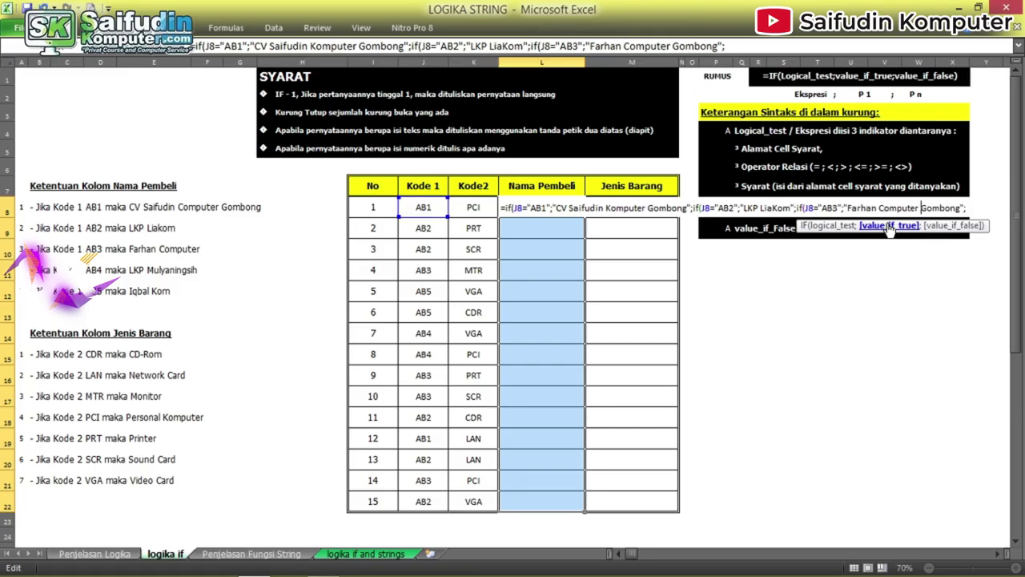
key("ctrl+shift+Right")
key("BackSpace")
key("BackSpace")
- Add the AB4 condition for LKP Mulyaningsih and close with "Iqbal Kom" as the fallback
key("ctrl+v")
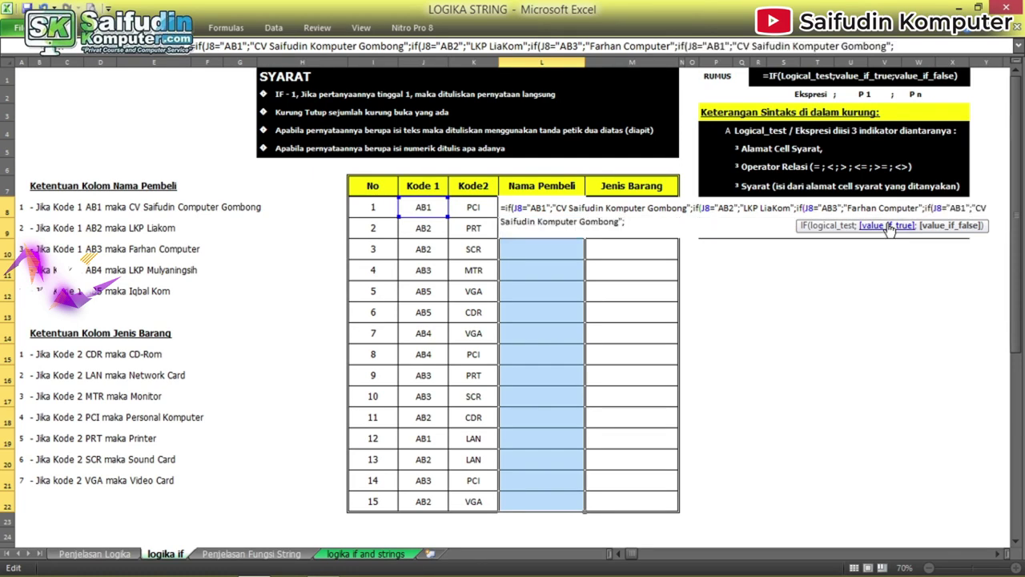
key("ctrl+Left")
key("ctrl+Left")
key("Left")
key("Left")
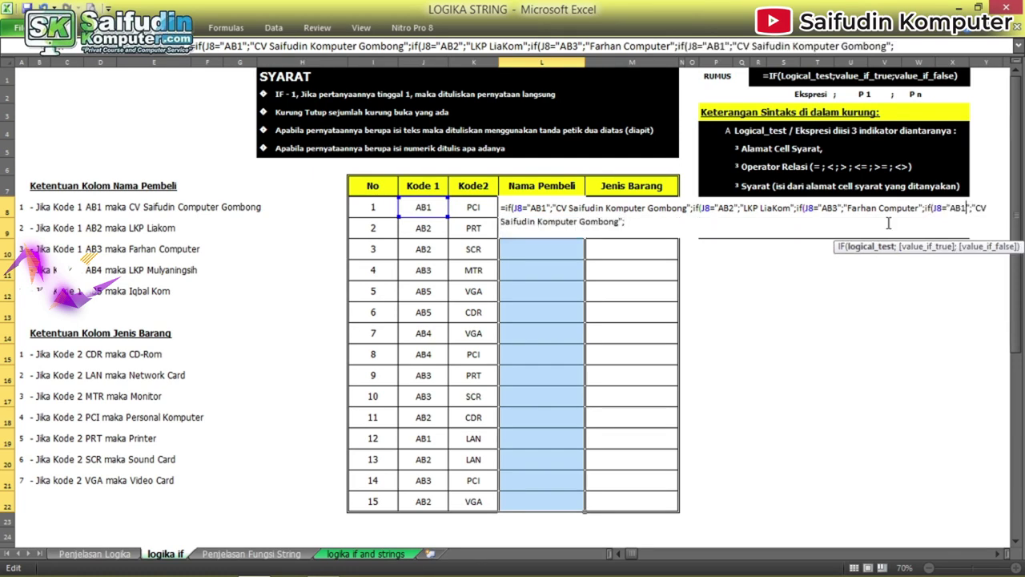
key("Right")
key("Right")
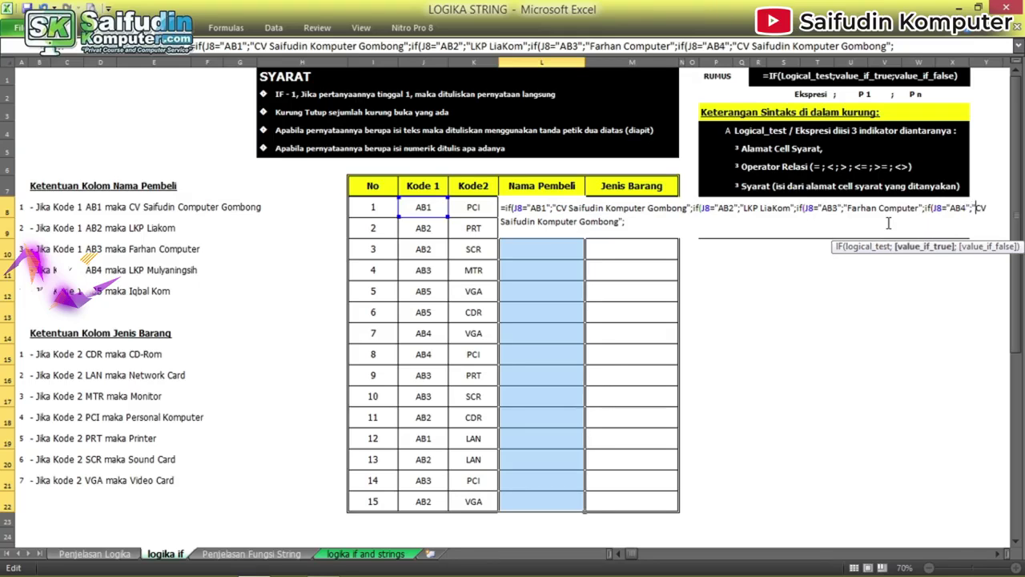
key("ctrl+shift+Right")
key("ctrl+shift+Right")
key("ctrl+shift+Right")
key("ctrl+shift+Right")
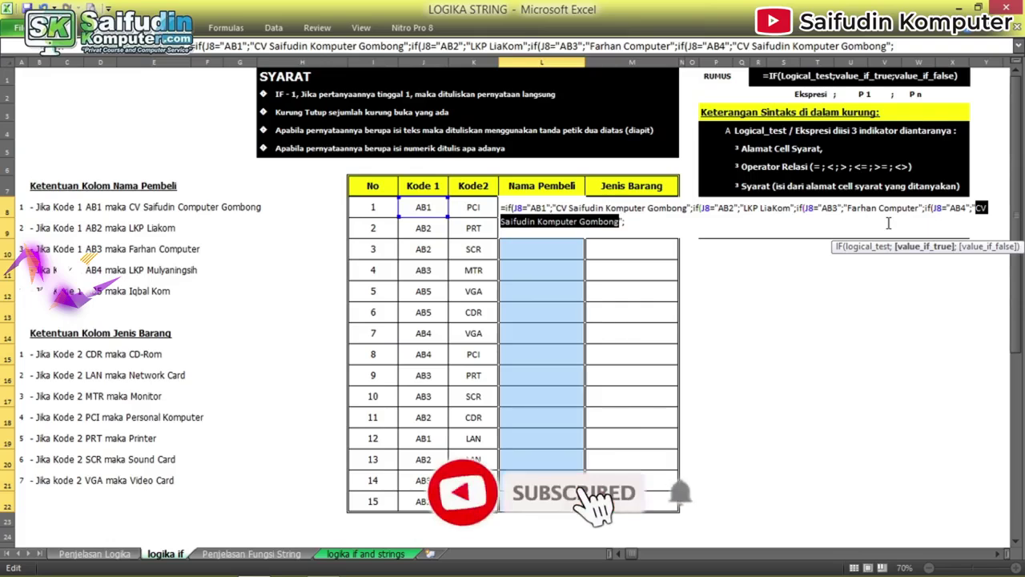
type("LKP ")
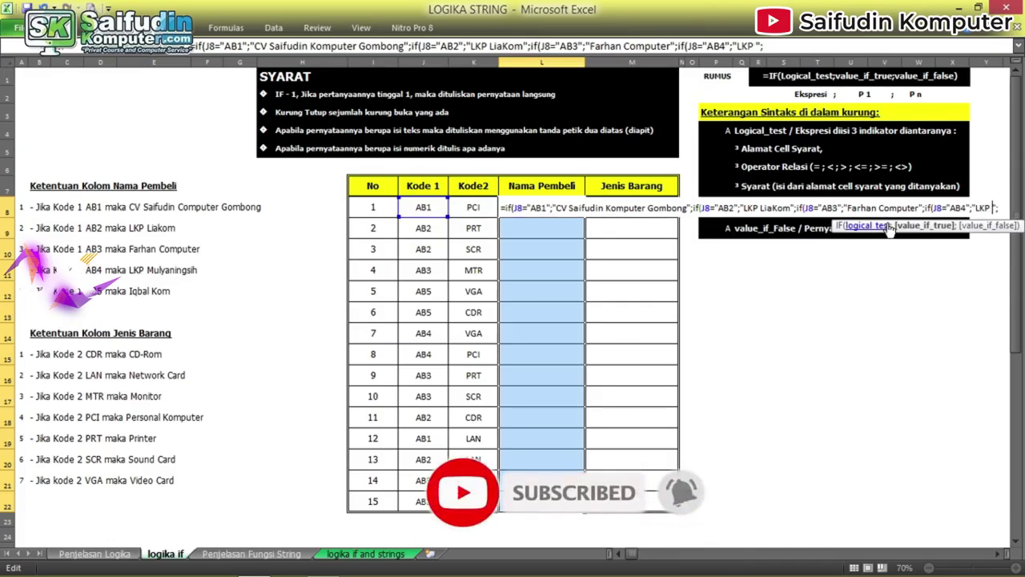
type("Mulyaningsih")
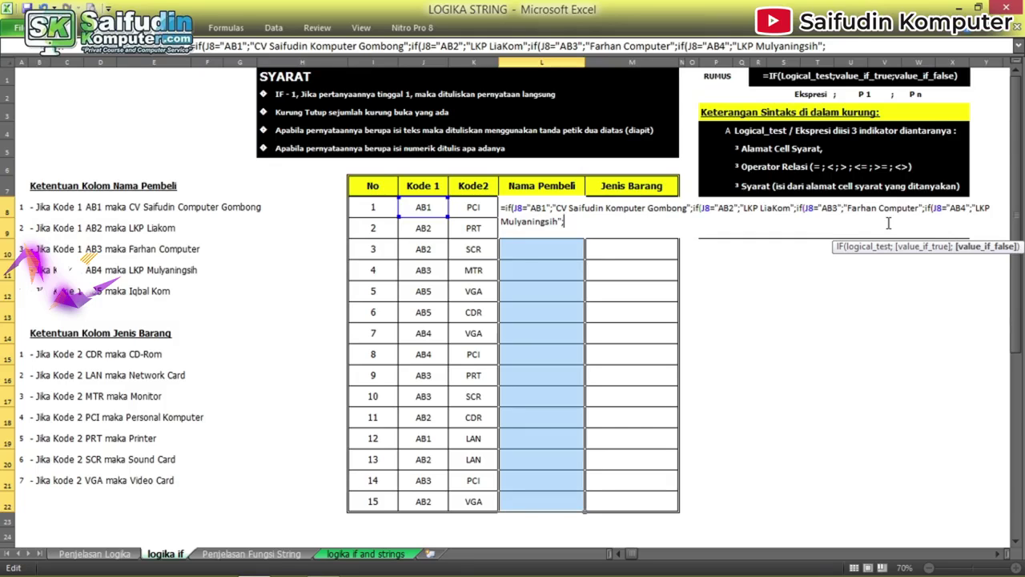
type("\"Iqbal Kom")
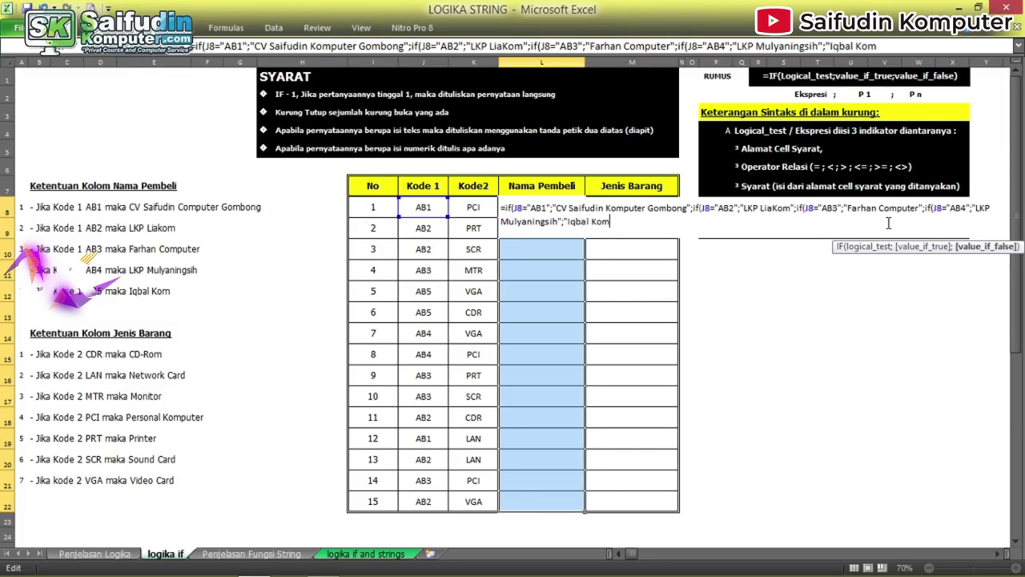
type("\")")
type(")))")
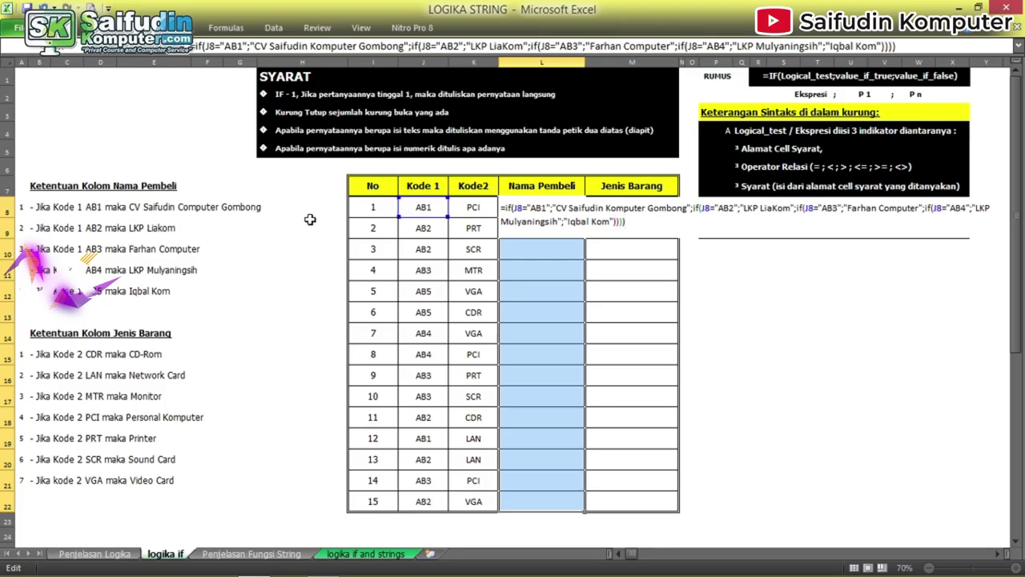
- Commit the buyer-name formula to L8:L22 and autofit column L to the names
key("ctrl+Return")
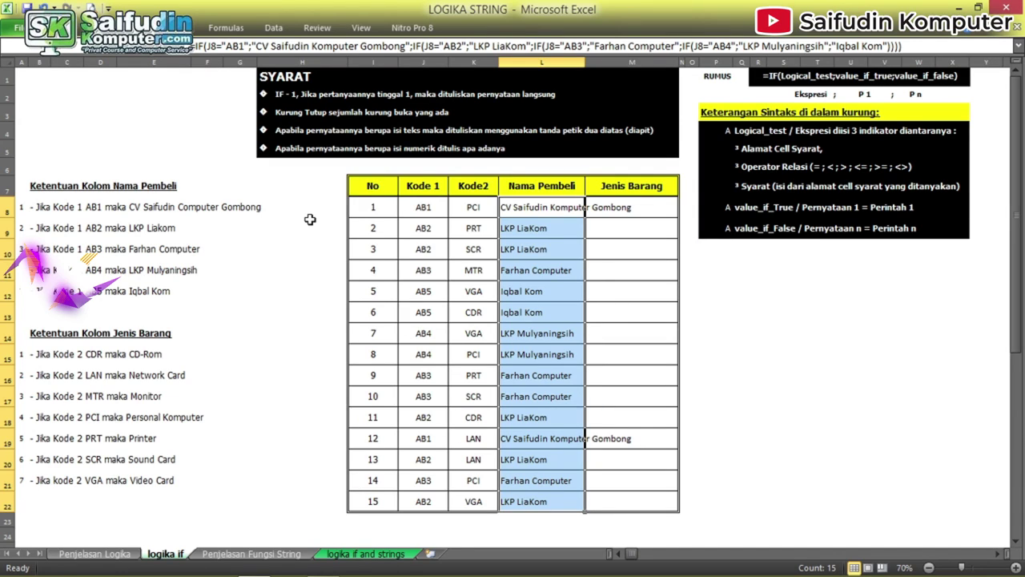
key("alt+o")
key("c")
key("a")
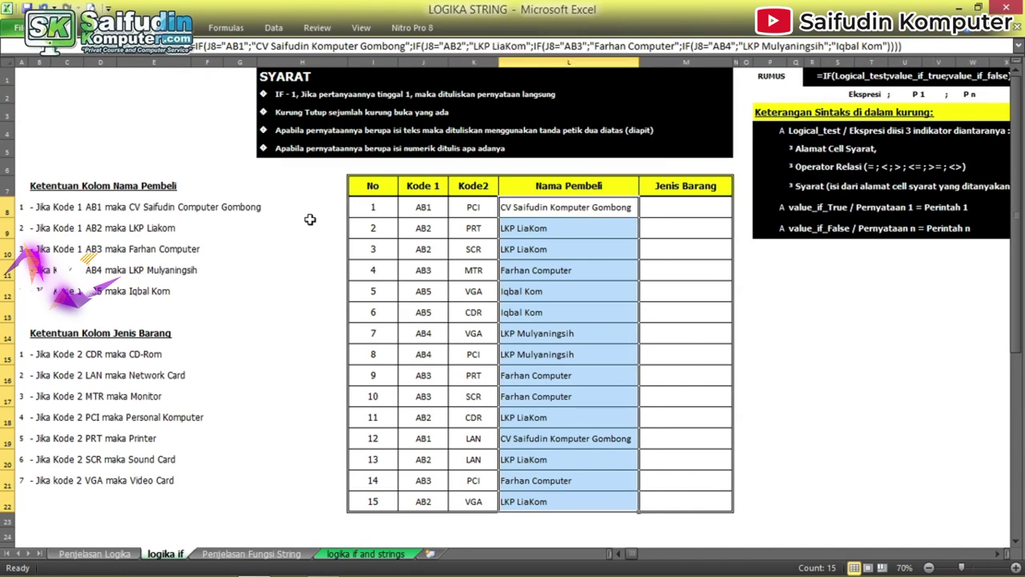
key("Right")
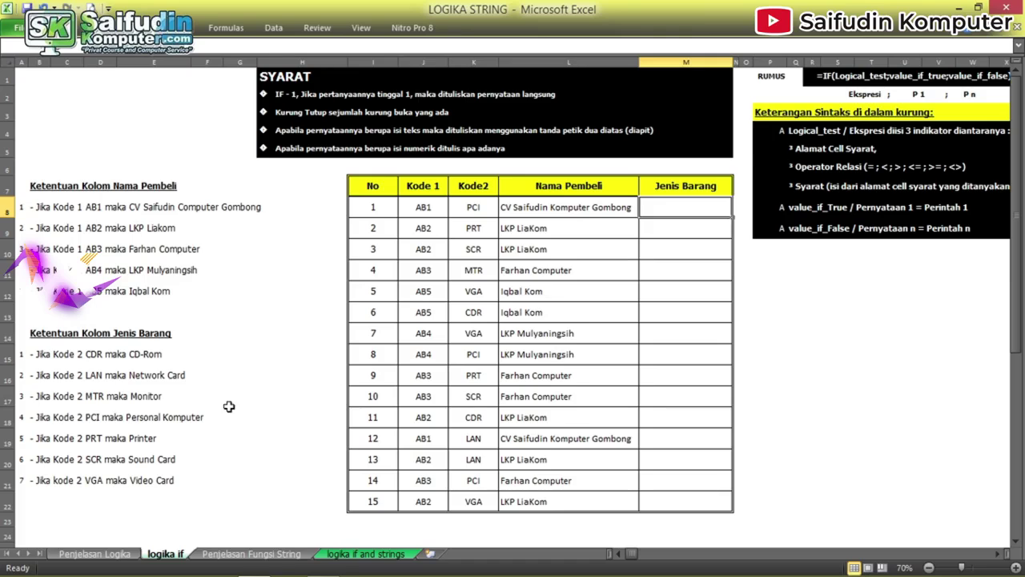
- Select the Jenis Barang cells and start the formula =IF(K8="CDR";"CD-Rom";
left_click_drag(654, 208, 669, 501)
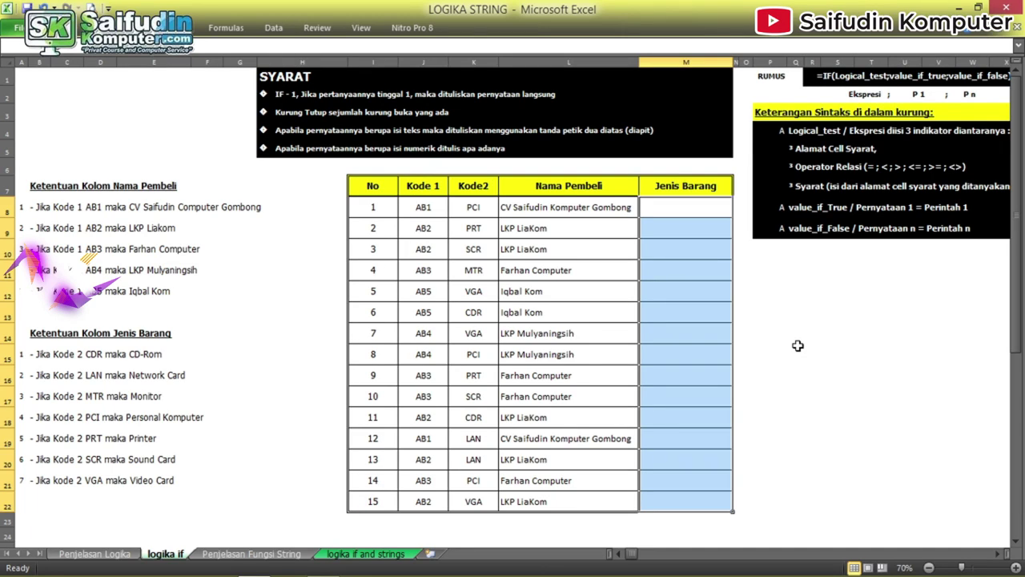
type("=if")
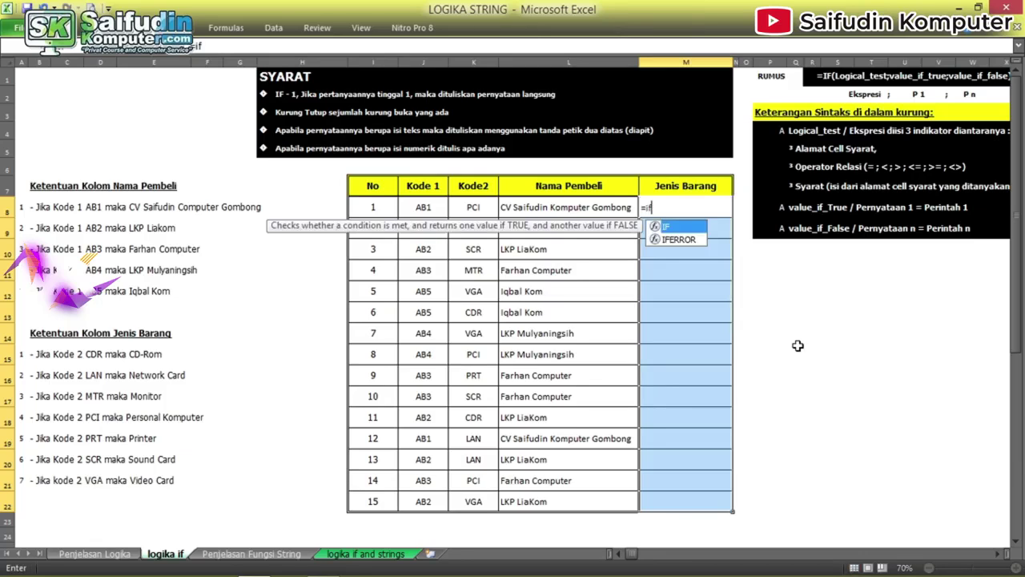
type("(")
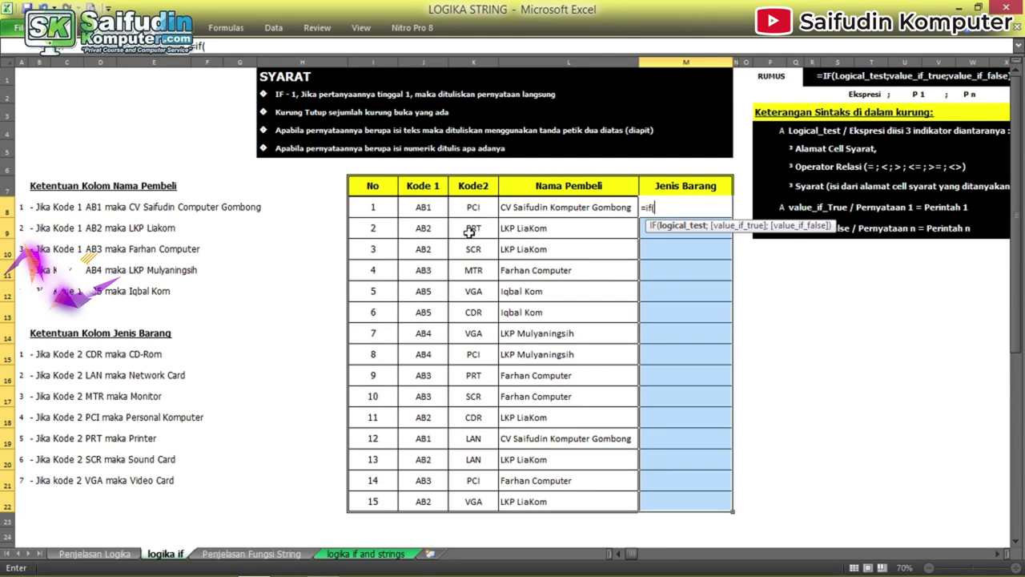
left_click(487, 207)
type("=\"")
type("CDR\";\"CD Room\";")
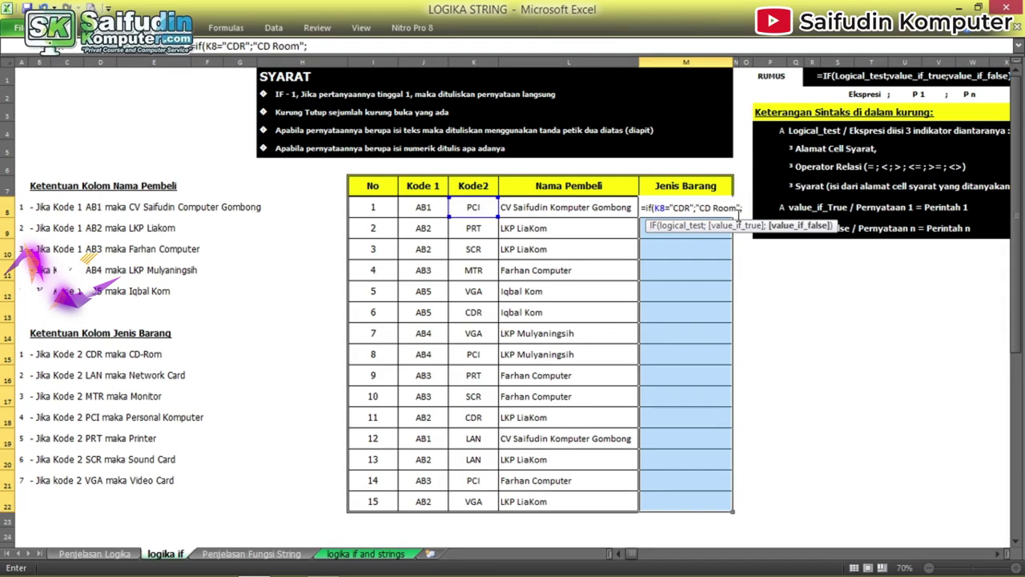
left_click(727, 207)
key("BackSpace")
key("Left")
key("Left")
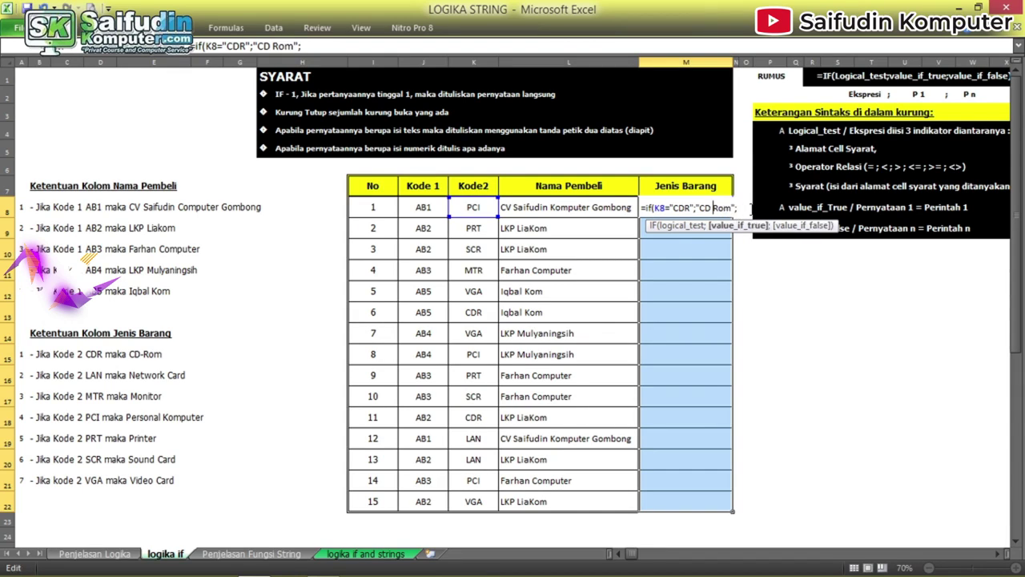
key("BackSpace")
type("-")
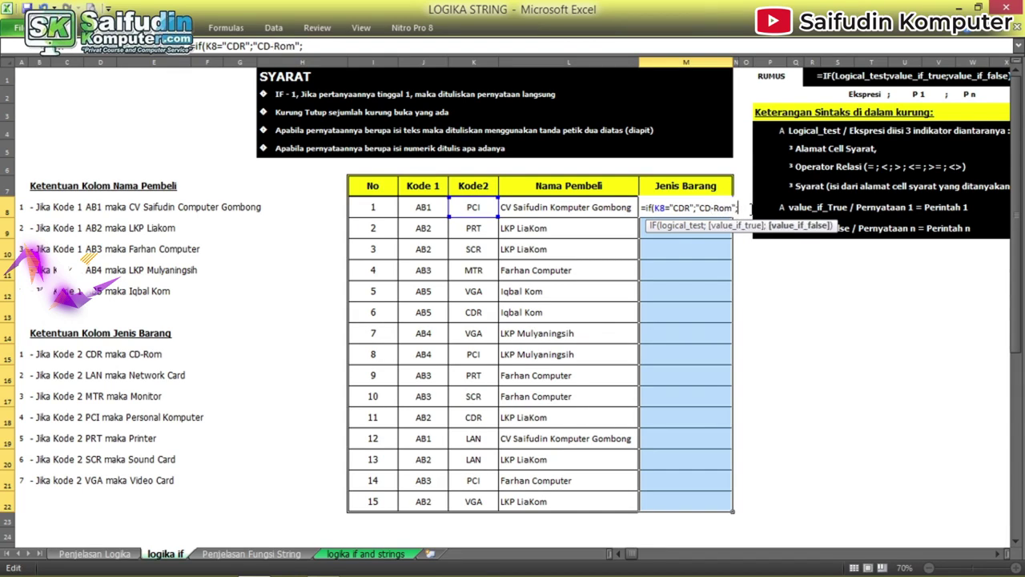
- Copy the IF block and turn the copy into a LAN → Network Card test
left_click_drag(645, 207, 751, 208)
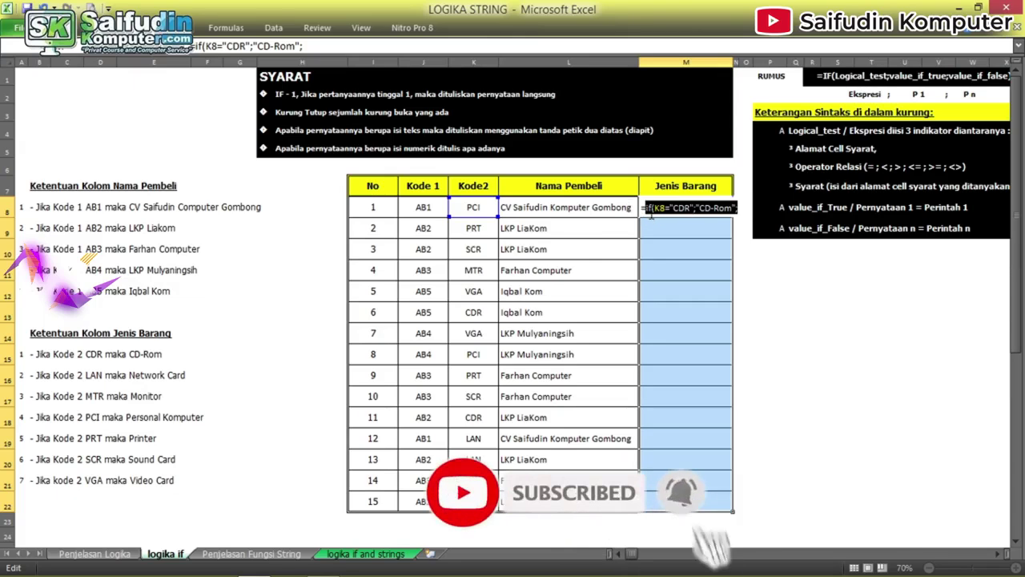
key("ctrl+c")
left_click(747, 208)
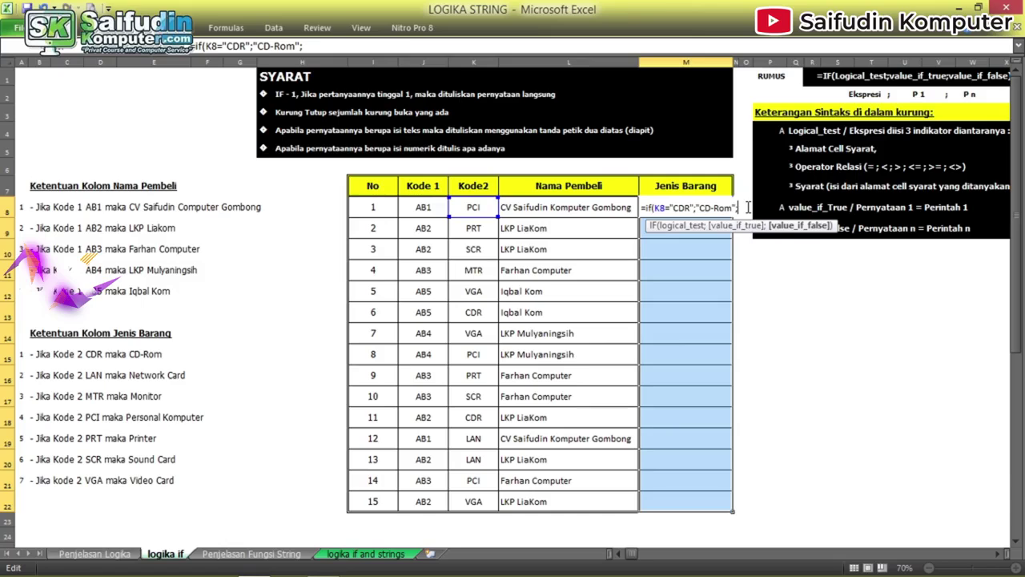
key("ctrl+v")
left_click(765, 207)
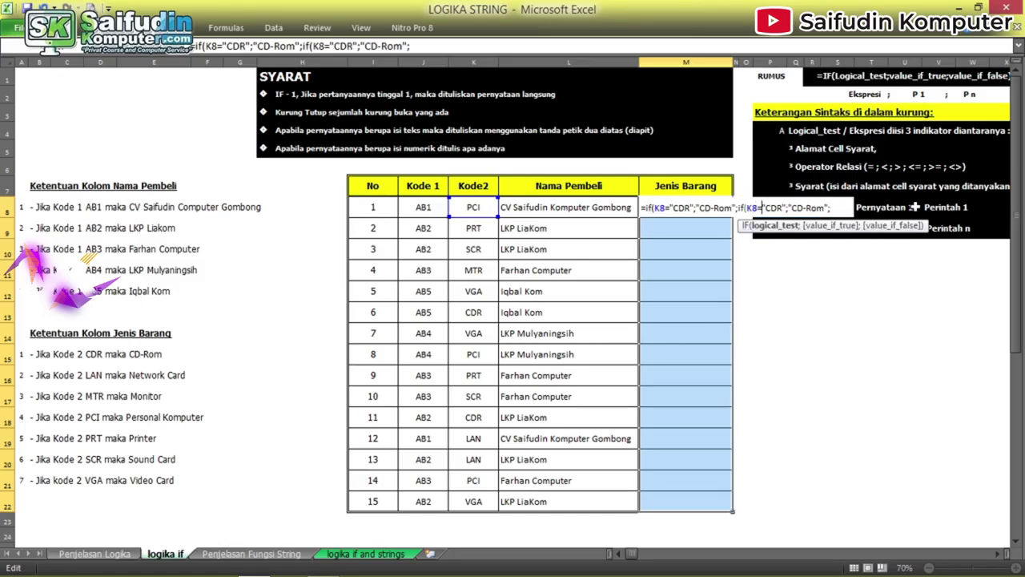
key("shift+Right")
key("shift+Right")
key("shift+Right")
type("LAN")
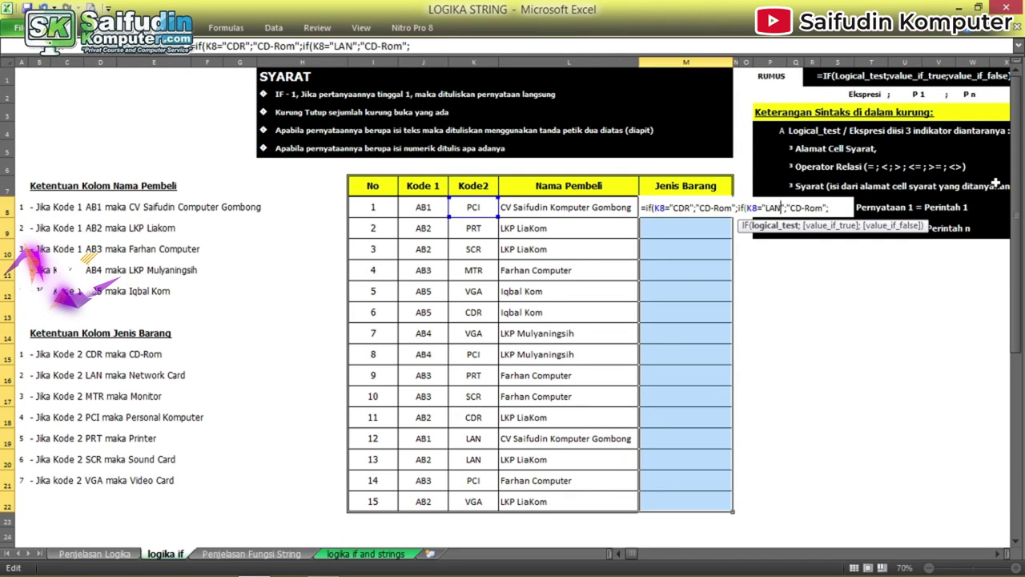
key("Right")
key("Right")
key("Right")
key("shift+Right")
key("shift+Right")
key("shift+Right")
key("shift+Right")
key("shift+Right")
key("shift+Right")
type("Network")
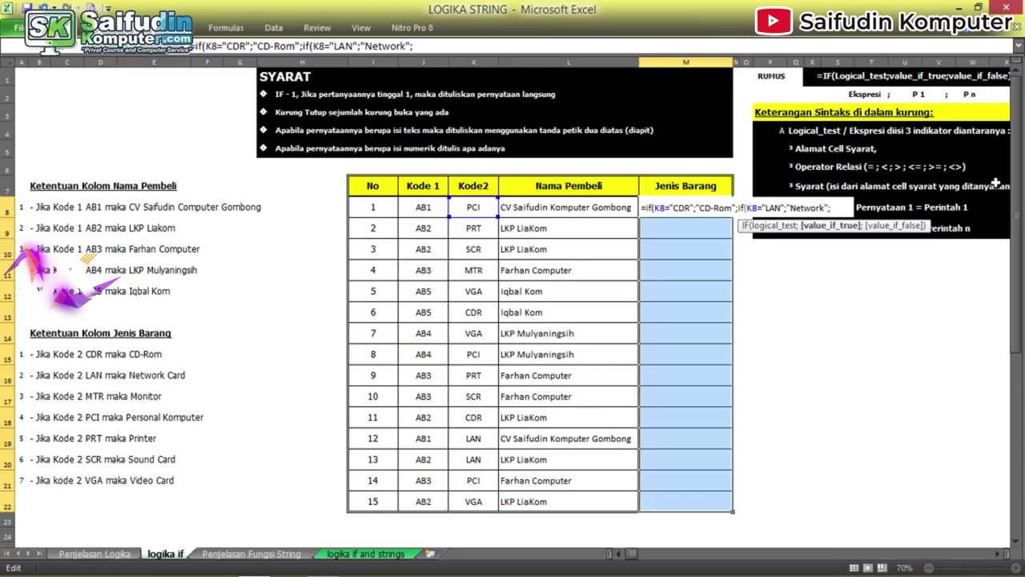
type(" Card")
- Add a nested IF test mapping MTR to Monitor
key("ctrl+v")
key("Left")
key("Left")
key("Left")
key("Left")
key("Left")
key("Left")
key("BackSpace")
key("BackSpace")
key("BackSpace")
type("MTS")
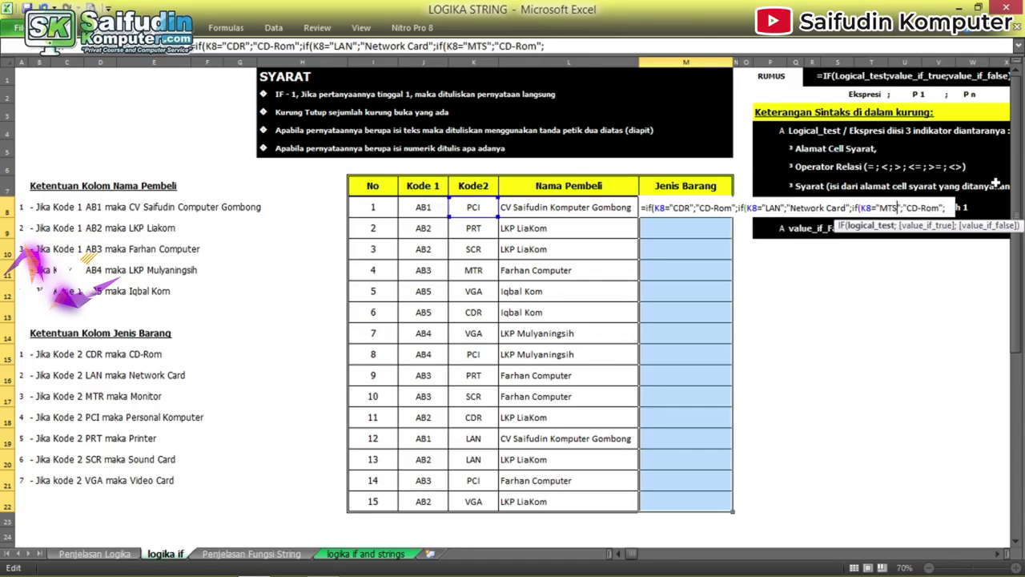
key("BackSpace")
type("R")
key("Right")
key("Right")
key("Right")
key("shift+Right")
key("shift+Right")
key("shift+Right")
key("shift+Right")
key("shift+Right")
key("shift+Right")
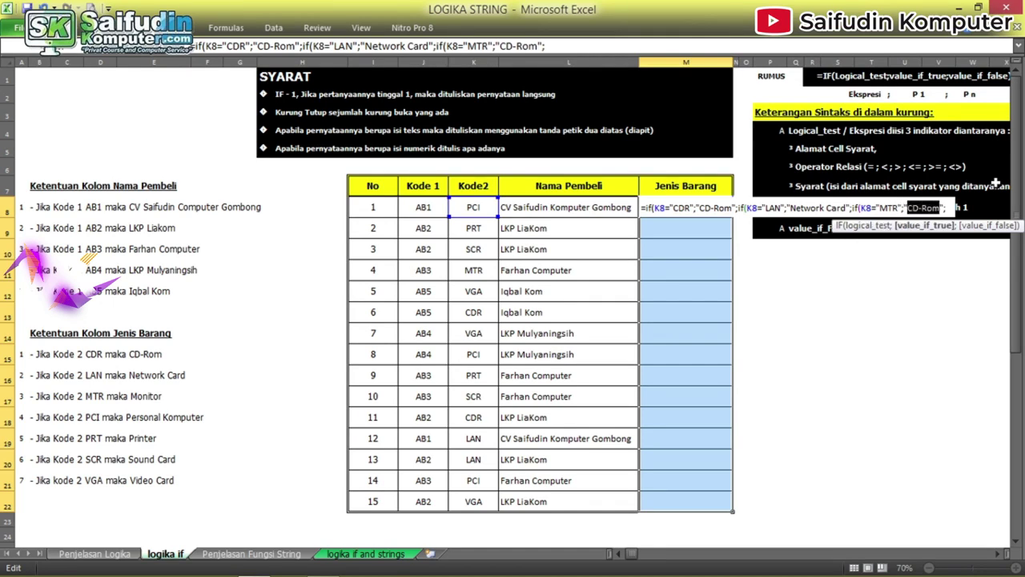
type("Monitor")
- Add a nested IF test mapping PCI to Personal Komputer
key("Right")
key("ctrl+v")
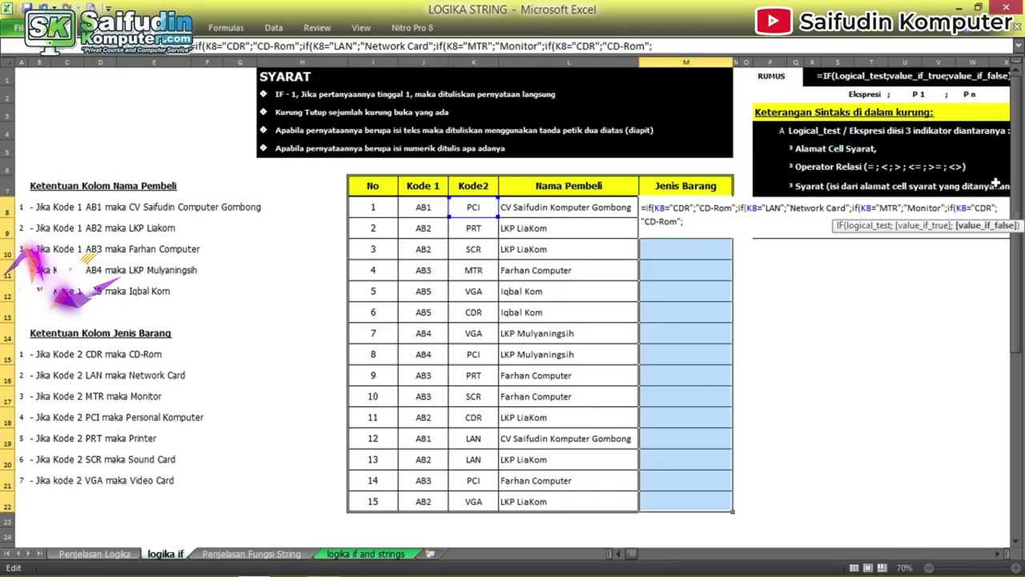
key("Left")
key("Left")
key("shift+Left")
key("shift+Left")
key("shift+Left")
key("shift+Left")
key("shift+Left")
key("shift+Left")
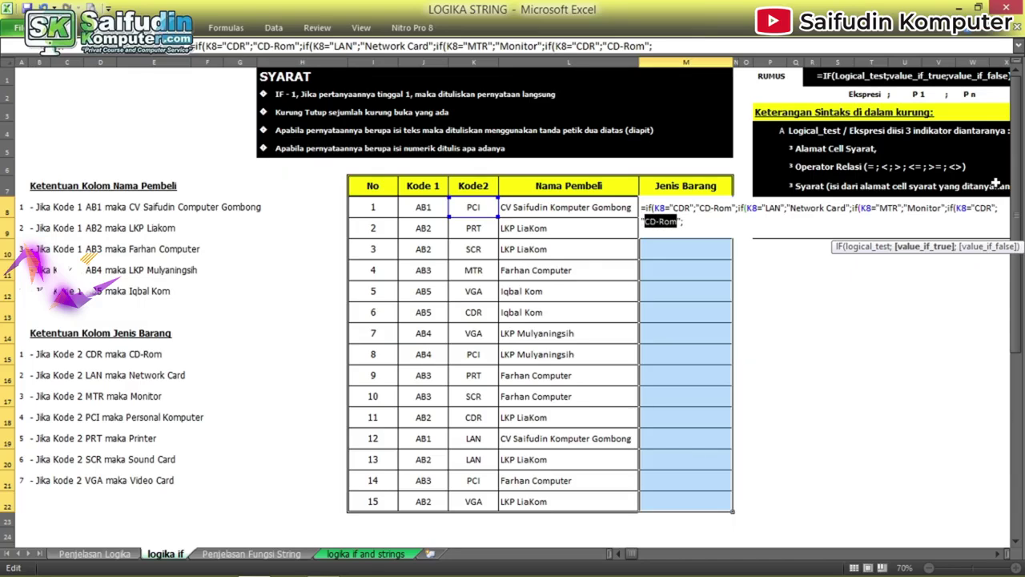
type("Personal Komputer")
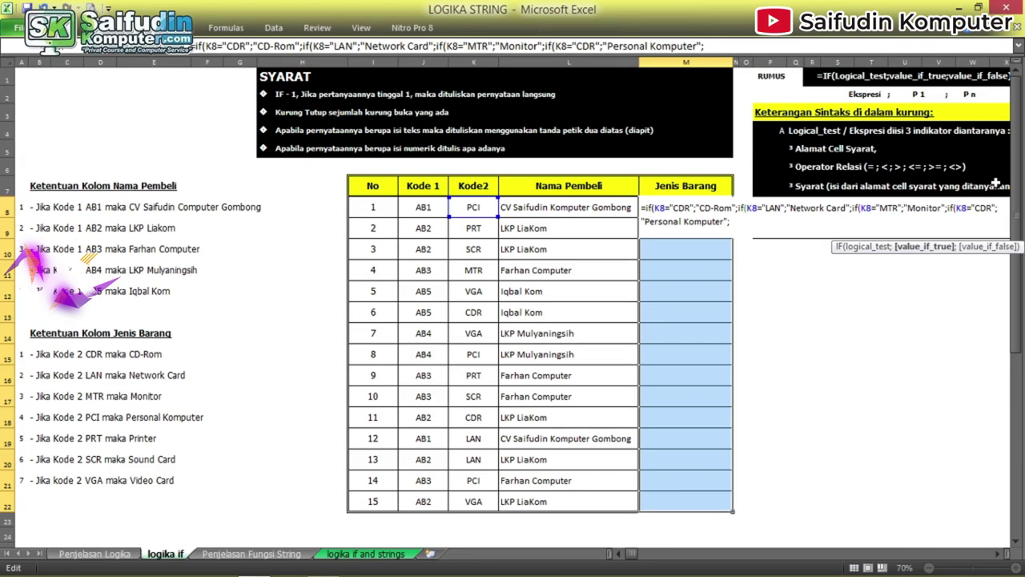
key("Left")
key("Left")
key("shift+Left")
key("shift+Left")
key("shift+Left")
type("PCI")
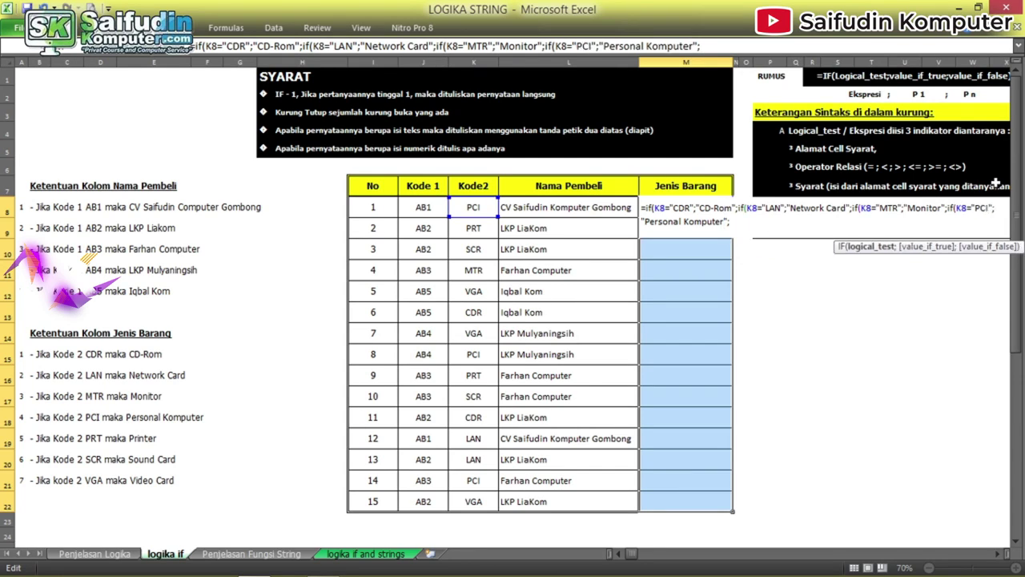
- Add a nested IF test mapping PRT to Printer
key("End")
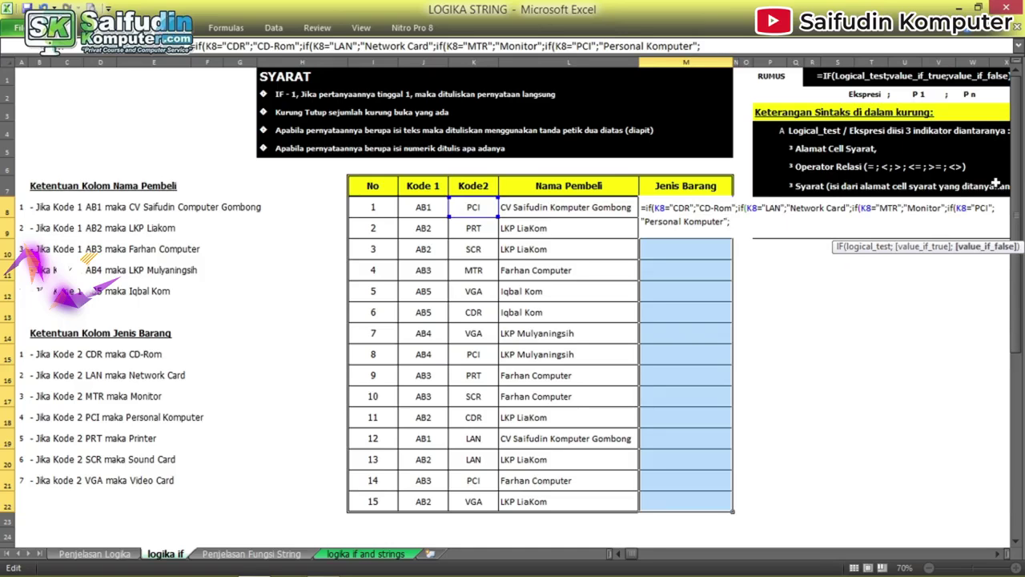
key("ctrl+v")
key("Left")
key("Left")
key("Left")
key("Left")
key("Left")
key("Left")
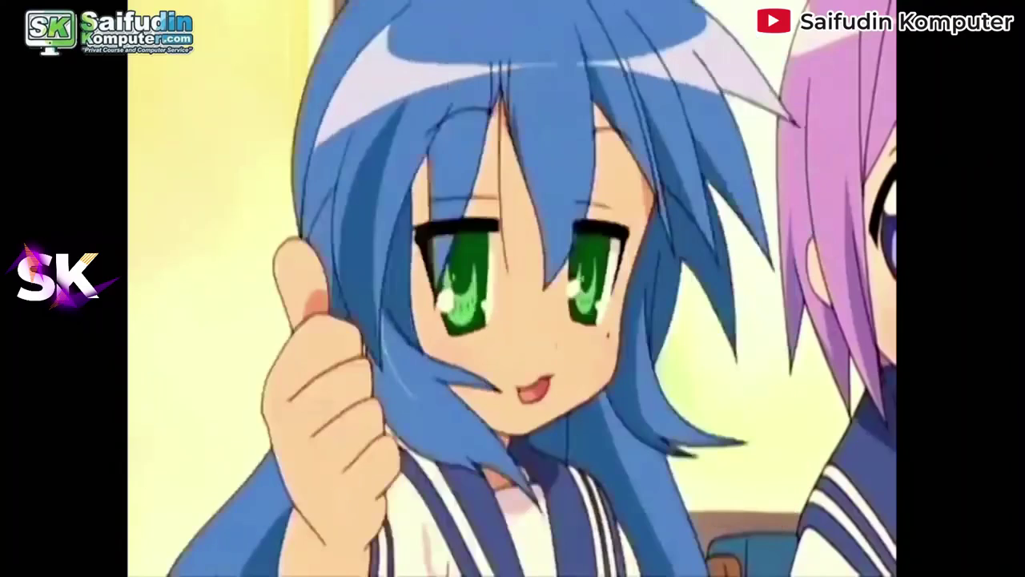
key("BackSpace")
key("BackSpace")
key("BackSpace")
type("PRT")
key("Right")
key("Right")
key("shift+Right")
key("shift+Right")
key("shift+Right")
key("shift+Right")
key("shift+Right")
key("shift+Right")
type("Printer")
- Add a final nested IF test mapping SCR to Sound Card
key("Right")
key("Right")
key("ctrl+v")
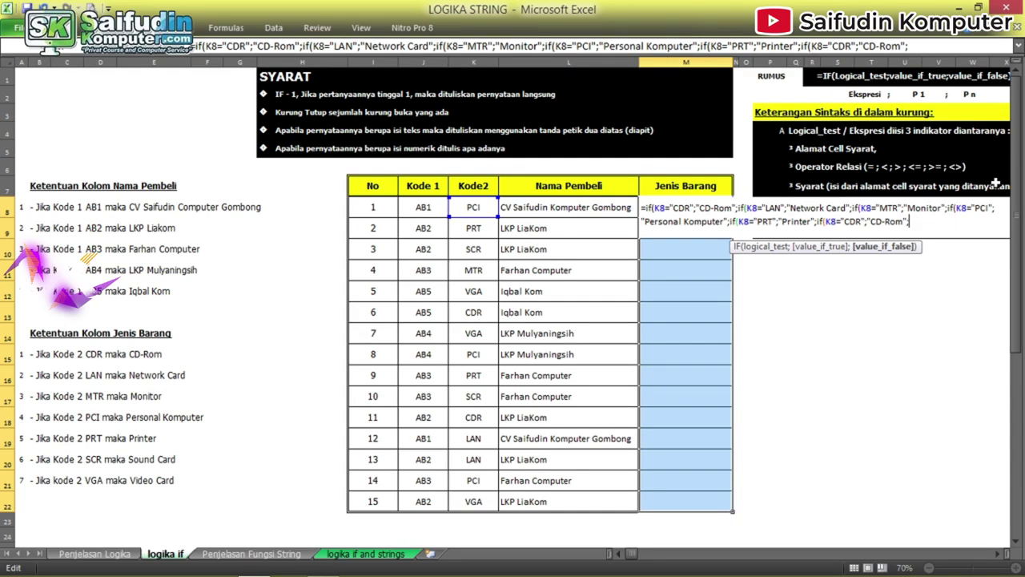
key("Left")
key("Left")
key("shift+Left")
key("shift+Left")
key("shift+Left")
key("shift+Left")
key("shift+Left")
key("shift+Left")
type("Sound Cardd")
key("BackSpace")
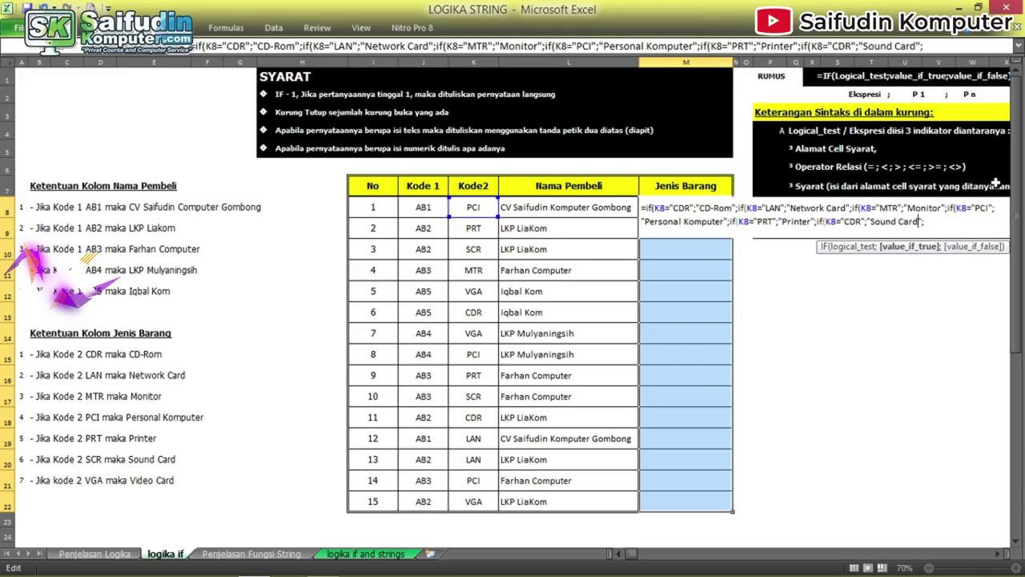
key("Left")
key("Left")
key("Left")
key("Left")
key("Left")
key("Left")
key("Left")
key("Left")
key("Left")
key("Left")
key("shift+Left")
type("SC")
key("End")
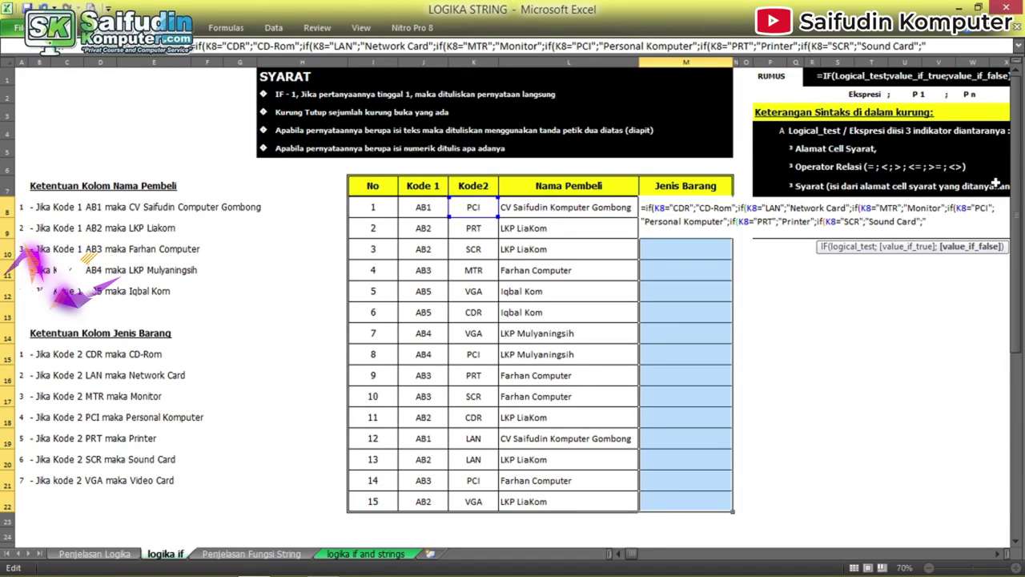
- End the formula with "Video Card" as the fallback, add closing brackets and submit it
type("Video Card")
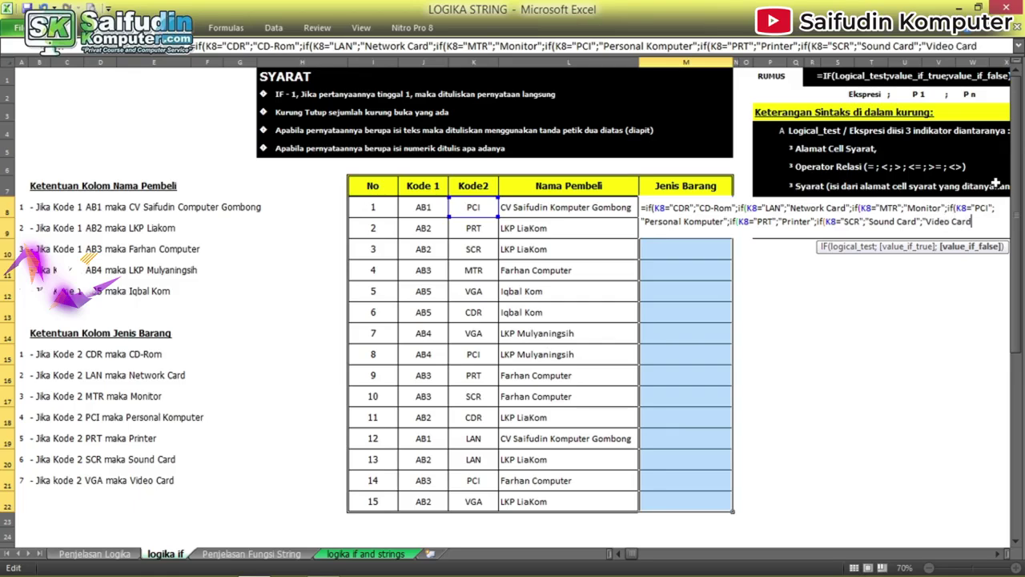
type("\"")
type(")))))))")
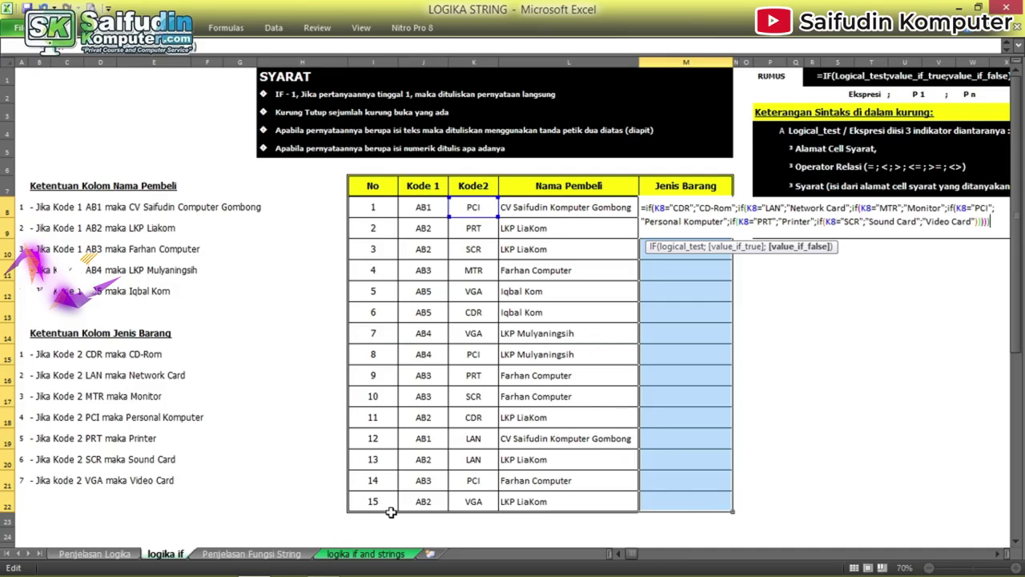
key("Return")
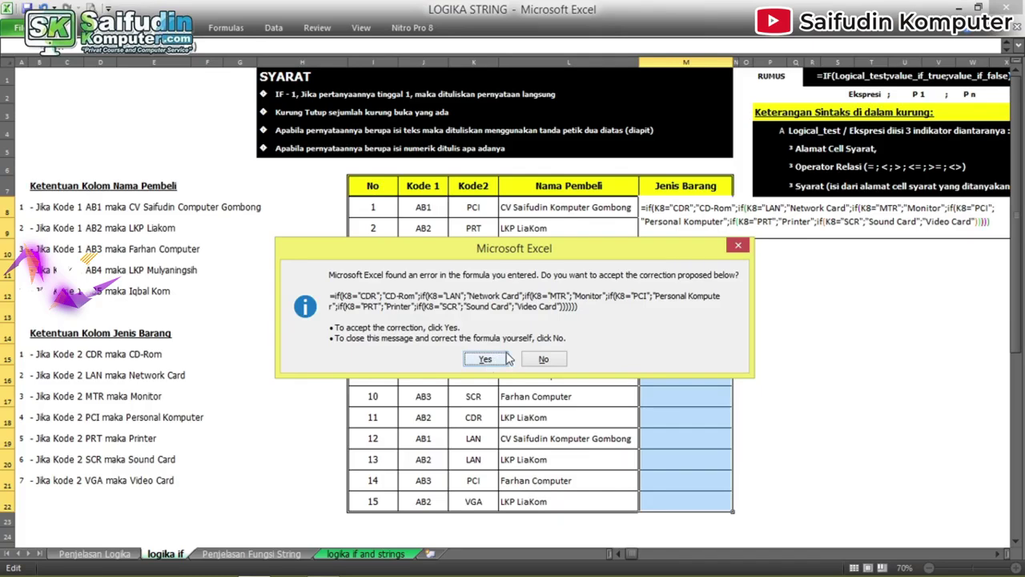
- Reject Excel's bracket correction and type two extra closing parentheses yourself
left_click(558, 359)
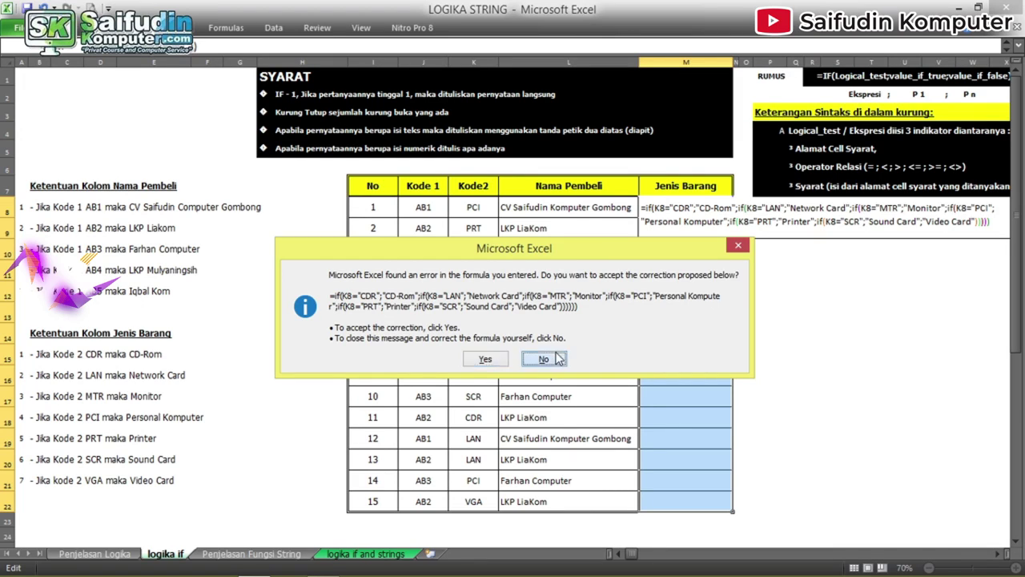
left_click(521, 334)
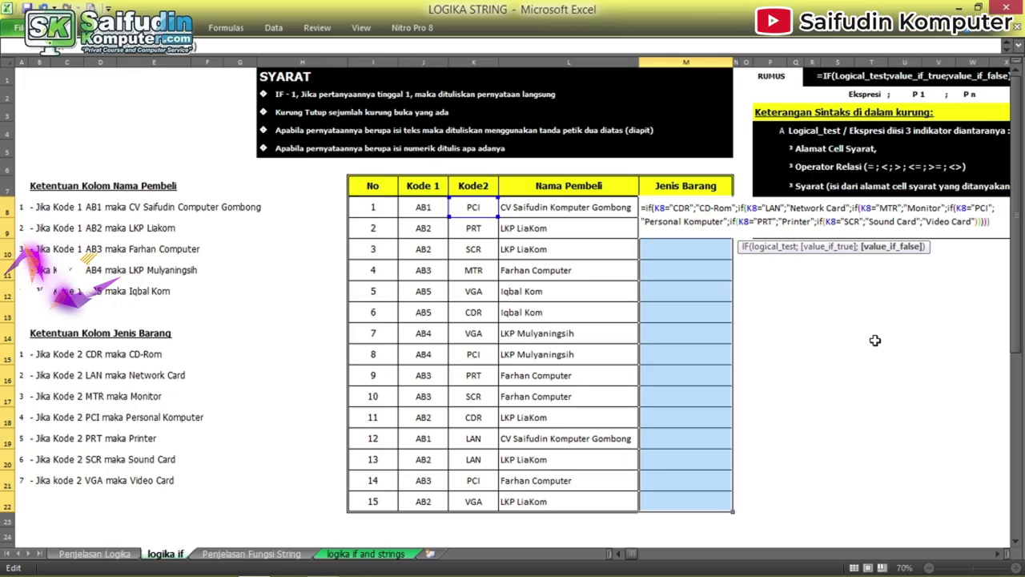
type(")")
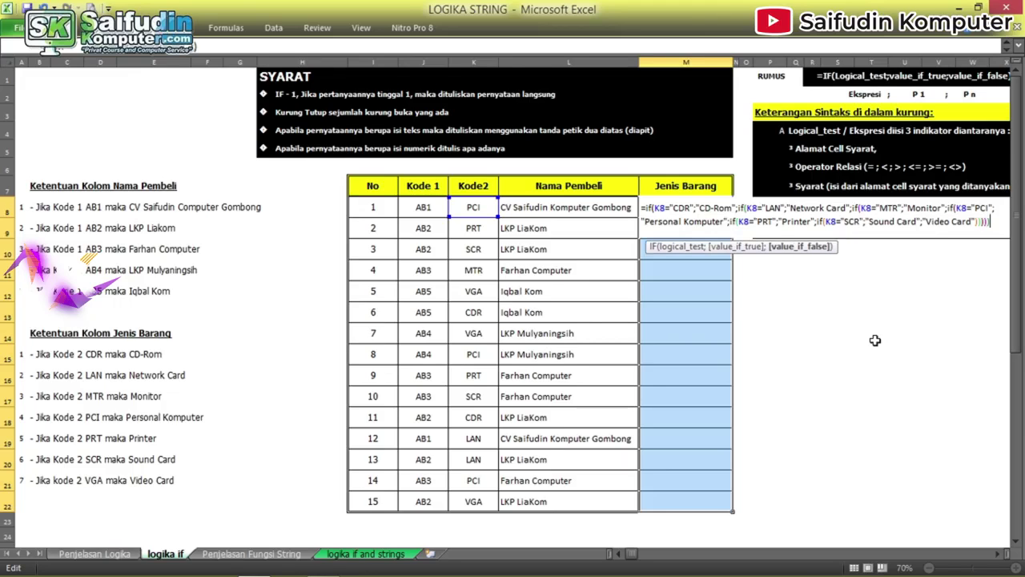
type(")")
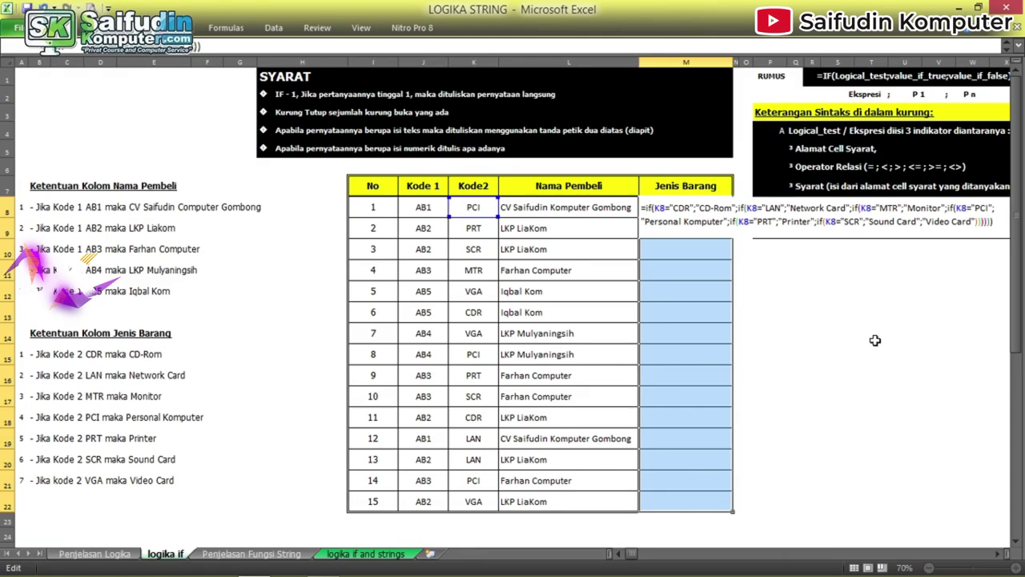
- Commit the nested IF into all Jenis Barang cells M8:M22, then view the Penjelasan Logika sheet
key("ctrl+Return")
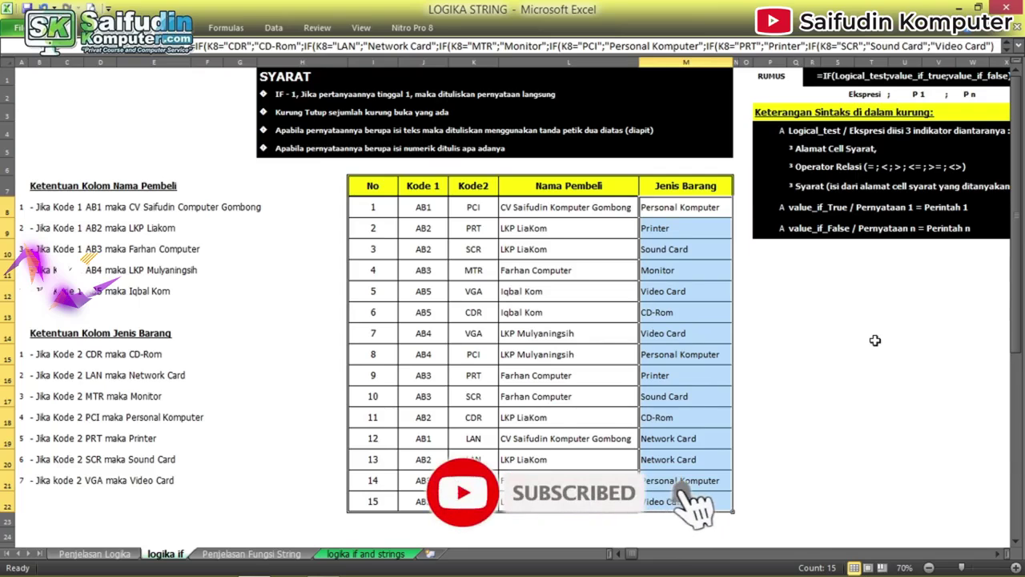
left_click(797, 286)
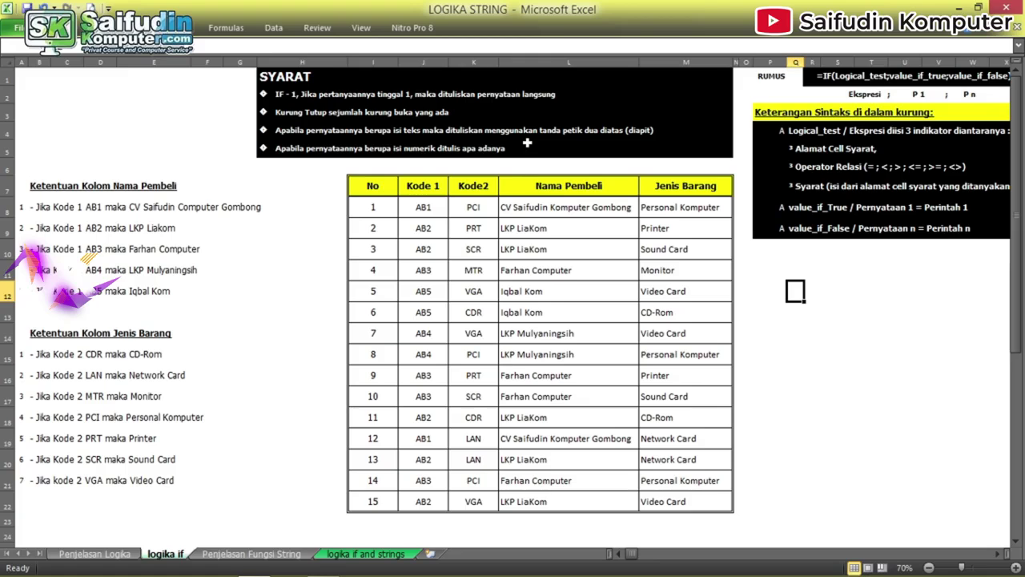
left_click(94, 554)
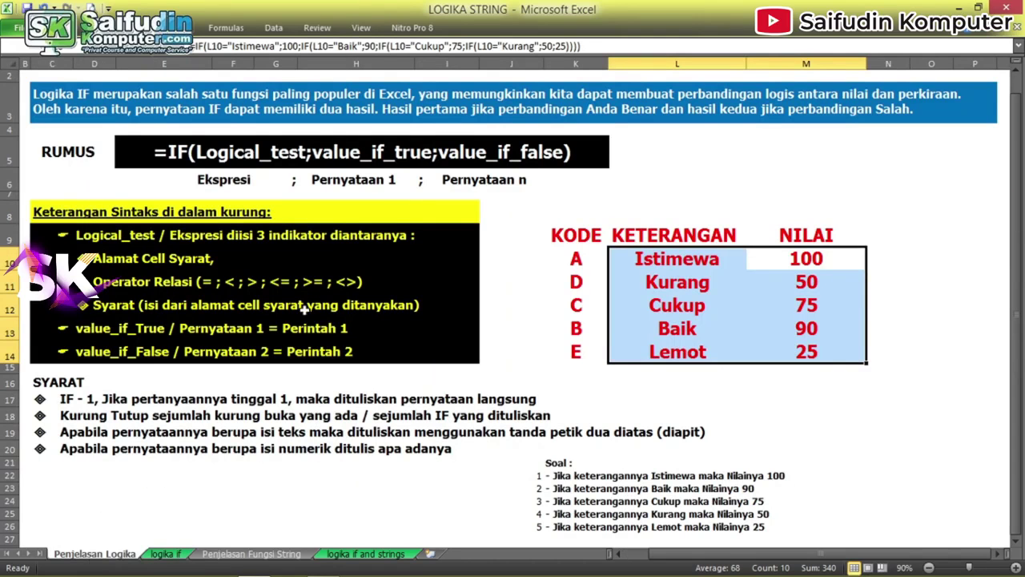
left_click(410, 177)
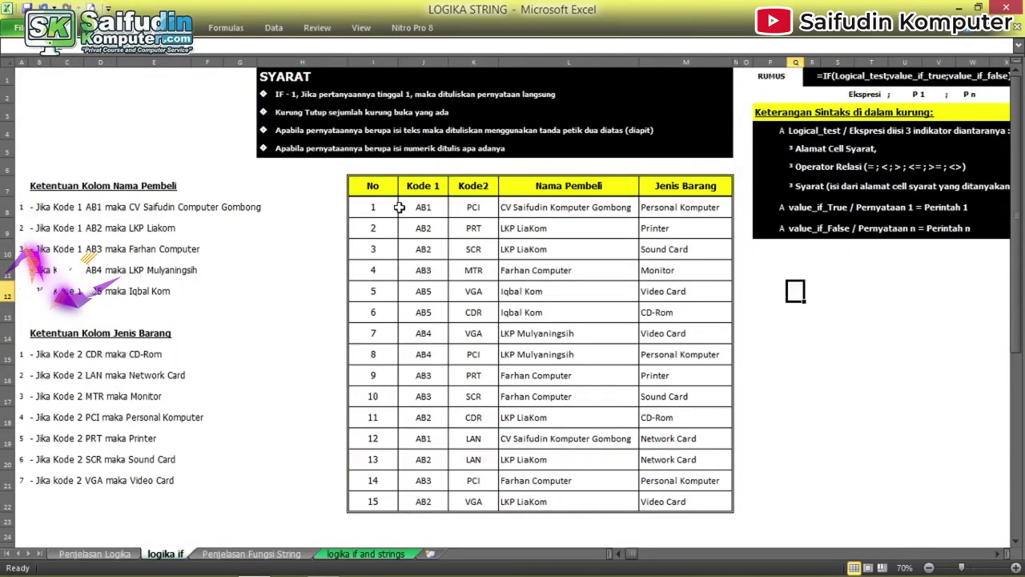
- On the Penjelasan Fungsi String sheet, change the row 1 title's "Logika" to "Fungsi"
left_click(284, 553)
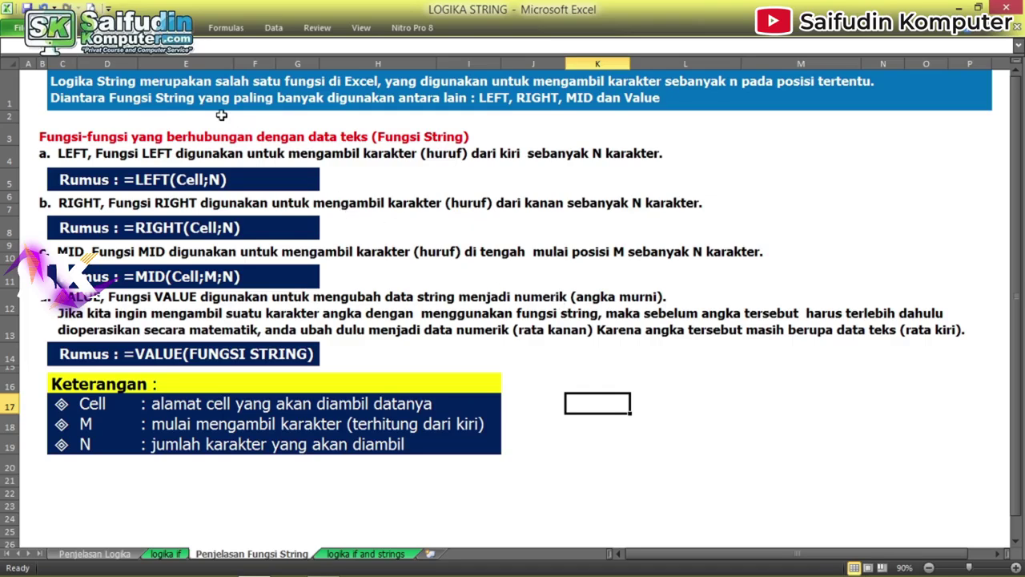
left_click(56, 88)
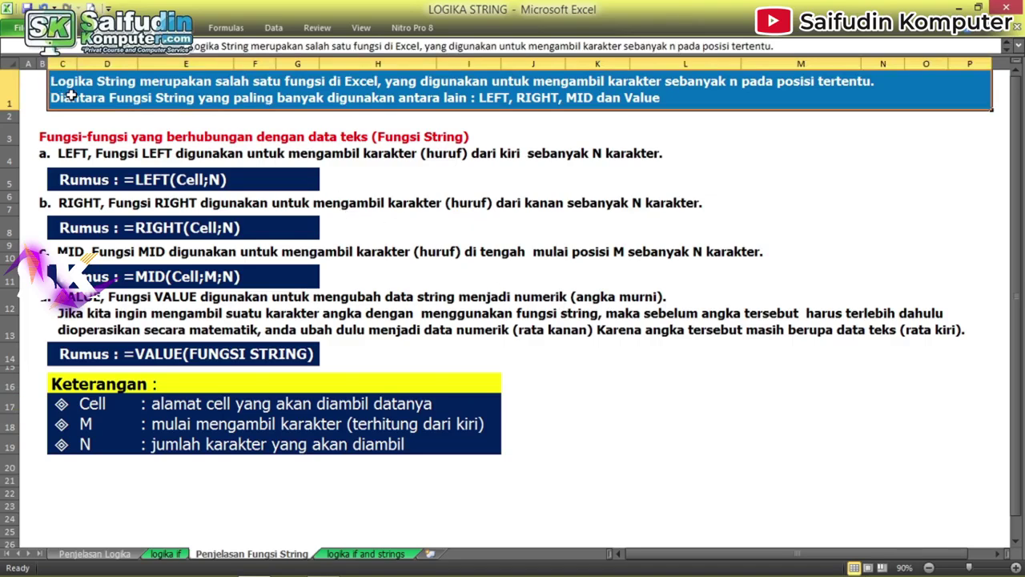
key("F2")
key("ctrl+shift+Right")
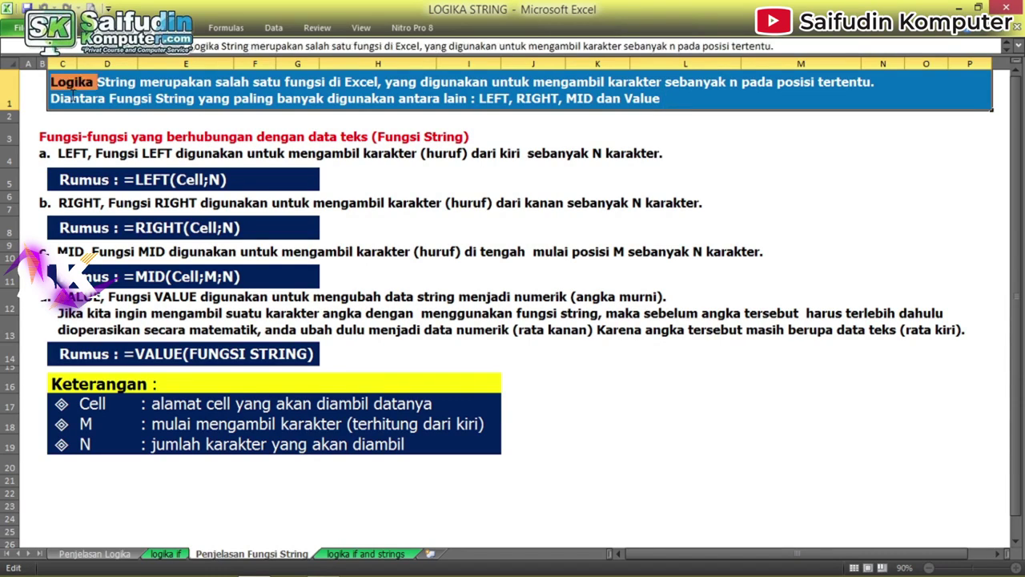
key("ctrl+shift+Right")
key("ctrl+shift+Left")
key("Delete")
type("Fungsi")
key("Return")
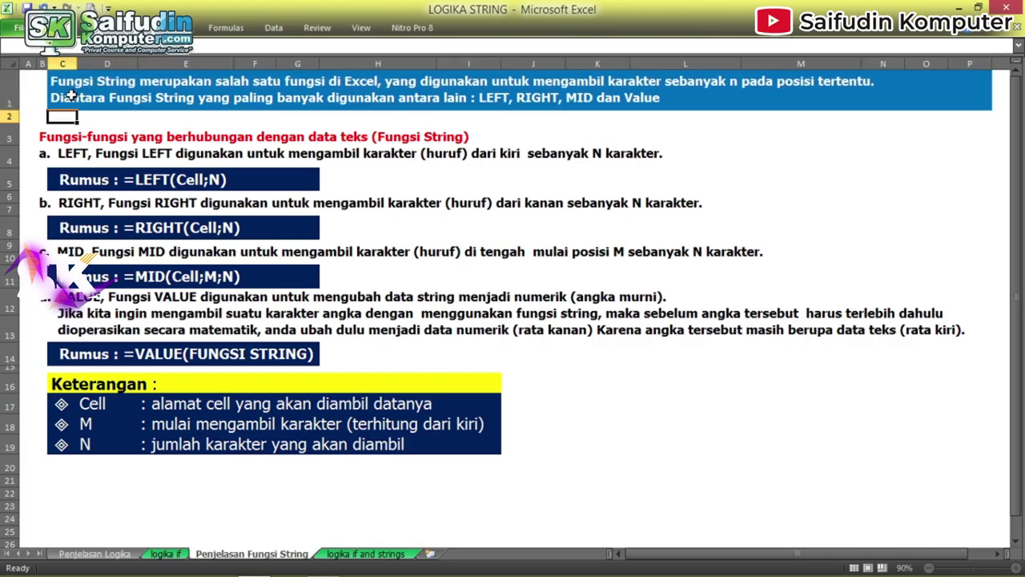
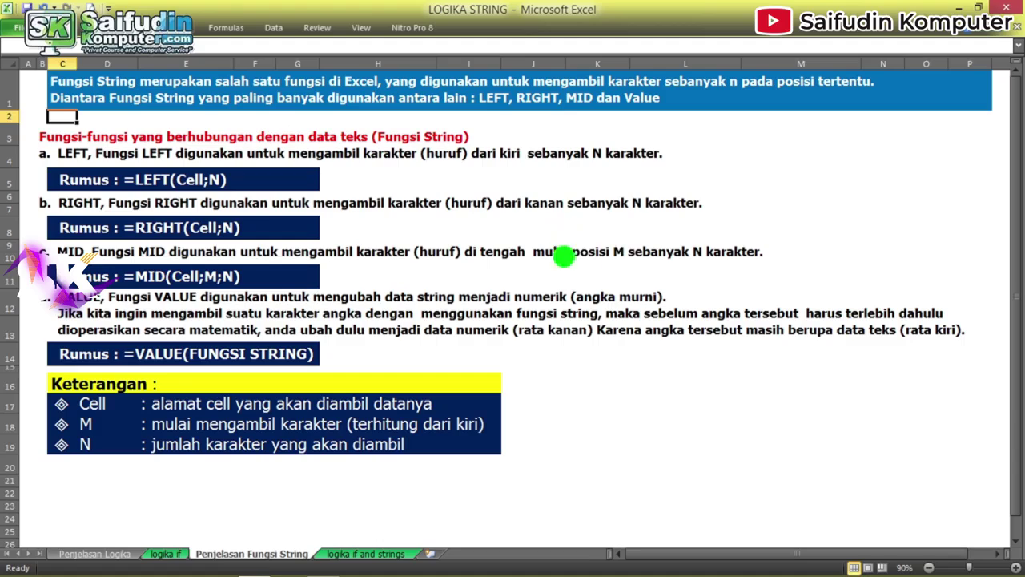
- In the VALUE explanation, fix 'dioperasikan' and replace 'angka tersebut' with 'maka'
left_click(703, 233)
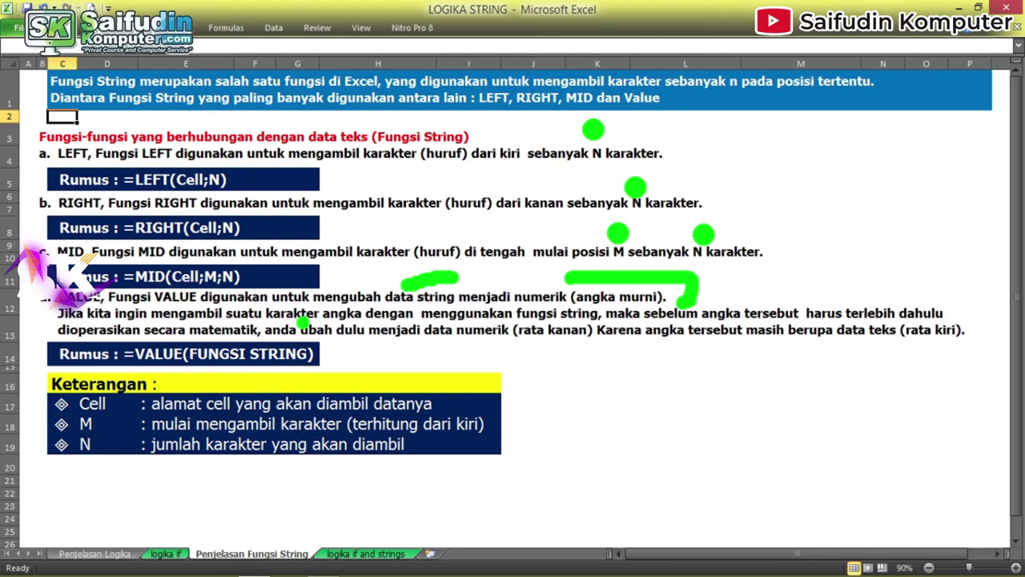
left_click(70, 311)
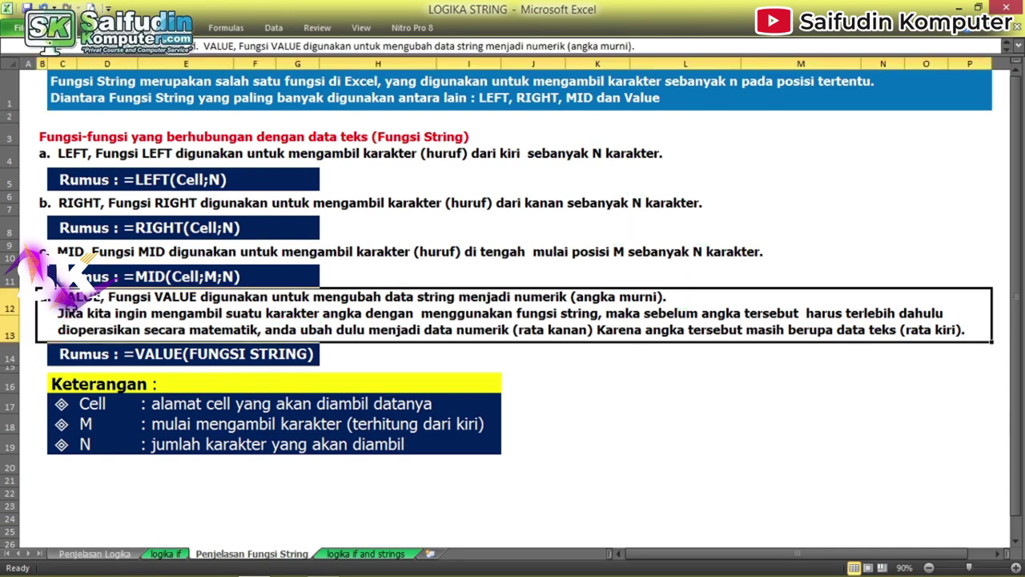
key("F2")
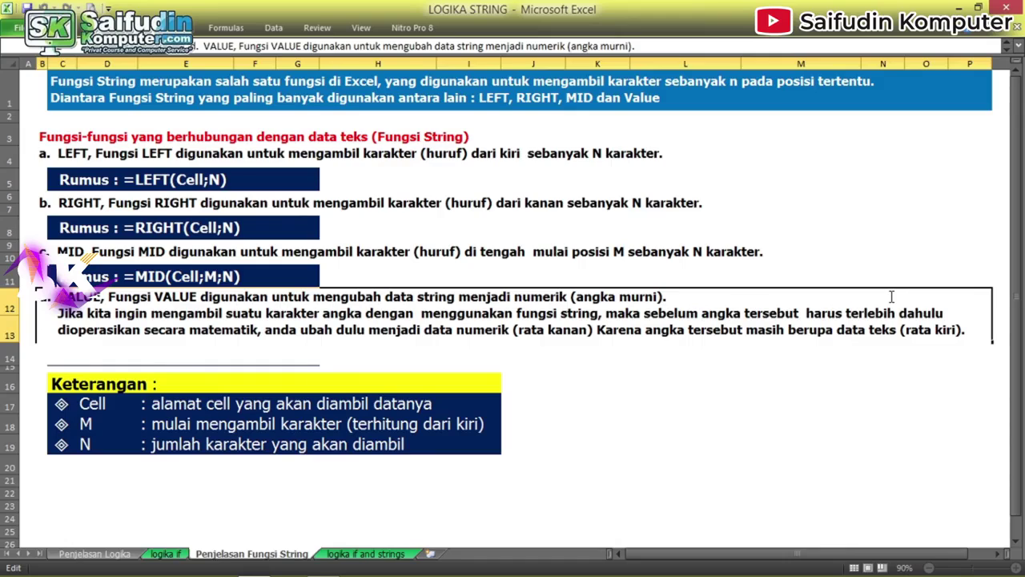
type("dioperasikann")
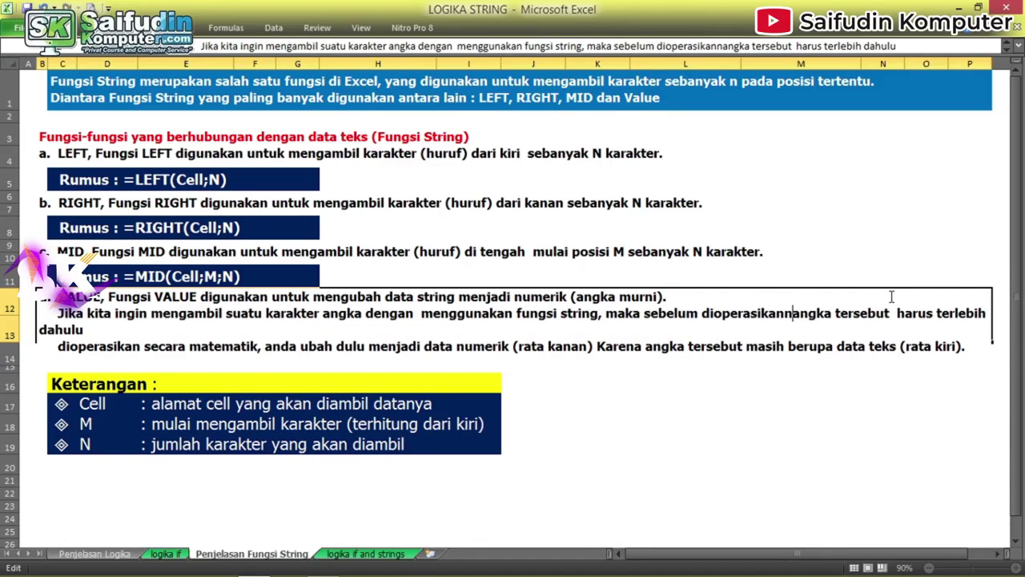
key("Delete")
key("ctrl+shift+Right")
key("ctrl+shift+Right")
key("Delete")
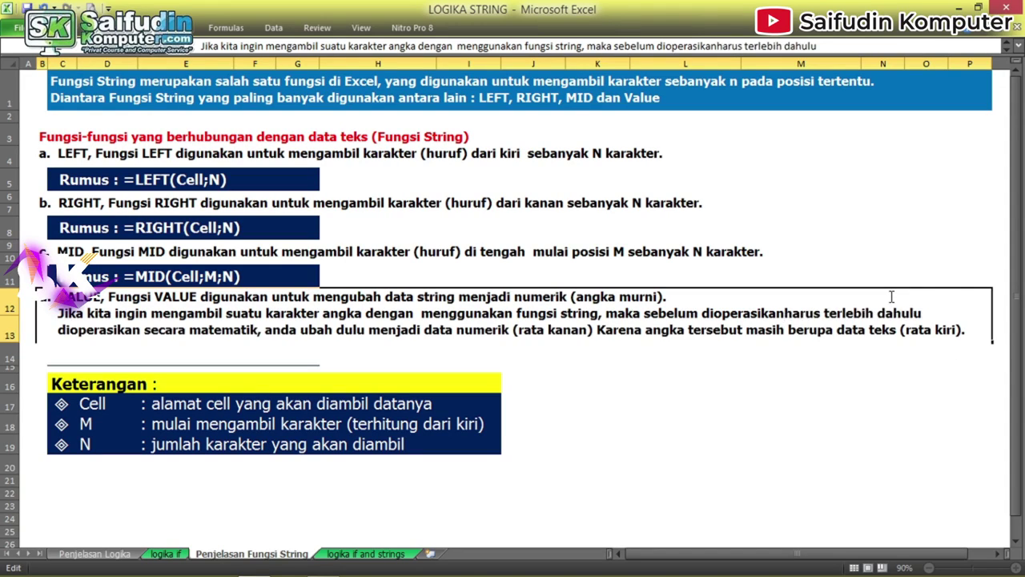
type("maka")
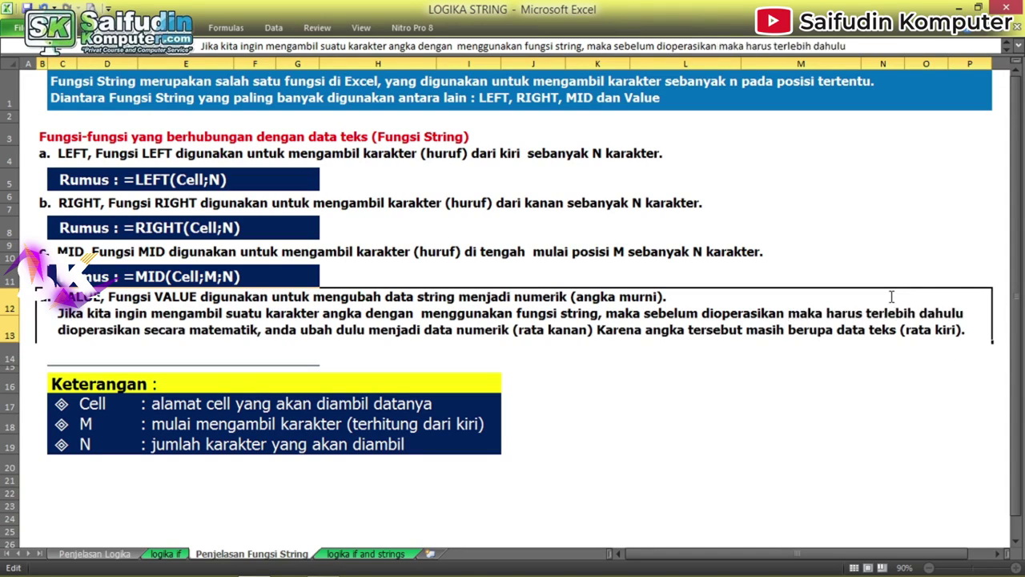
- Remove 'dioperasikan secara matematik' and 'terlebih dahulu' from the explanation's second line and confirm
key("Down")
key("Home")
key("ctrl+shift+Right")
key("ctrl+shift+Right")
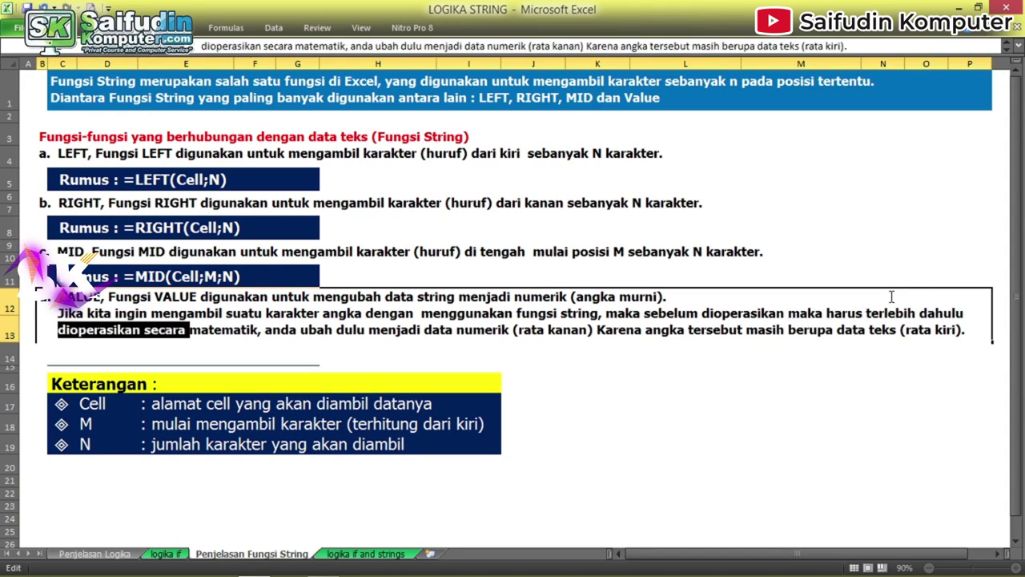
key("ctrl+shift+Right")
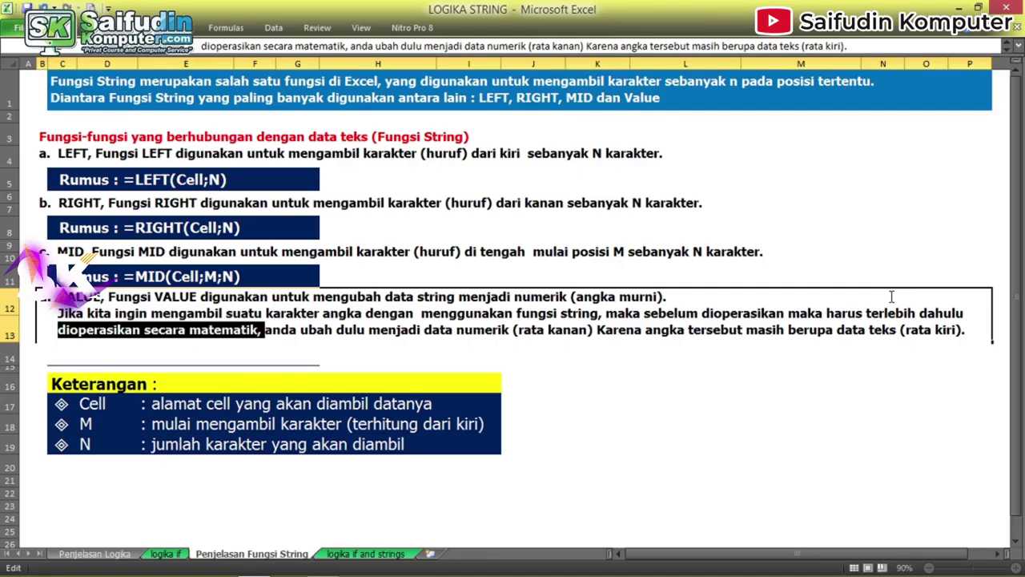
key("Delete")
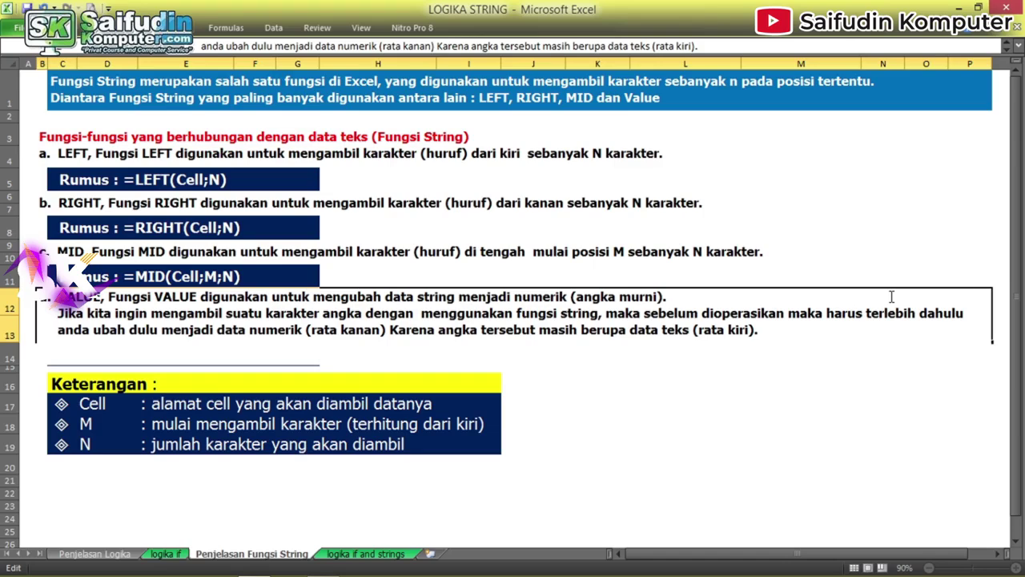
key("Left")
key("ctrl+shift+Left")
key("Delete")
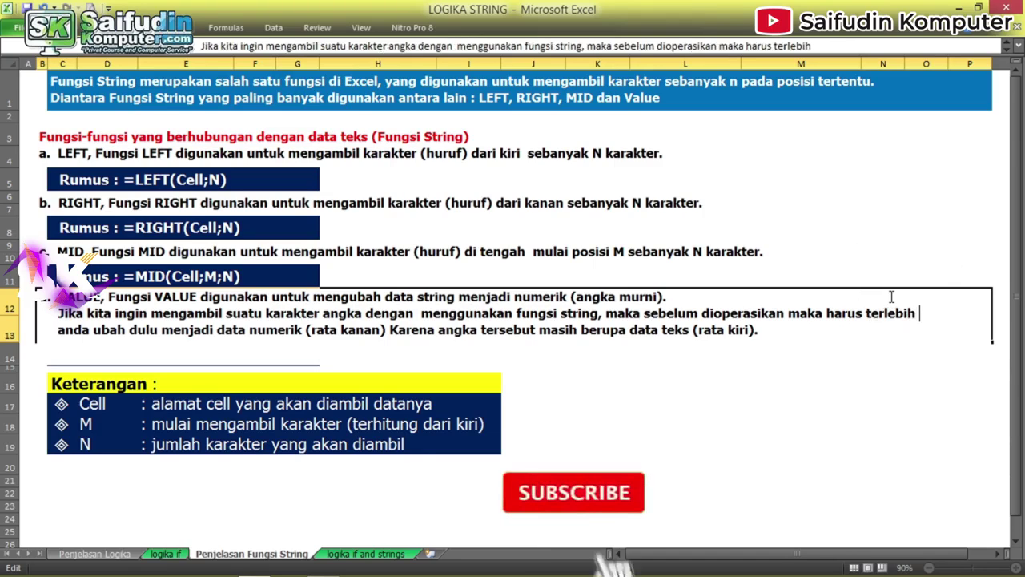
key("ctrl+shift+Left")
key("Delete")
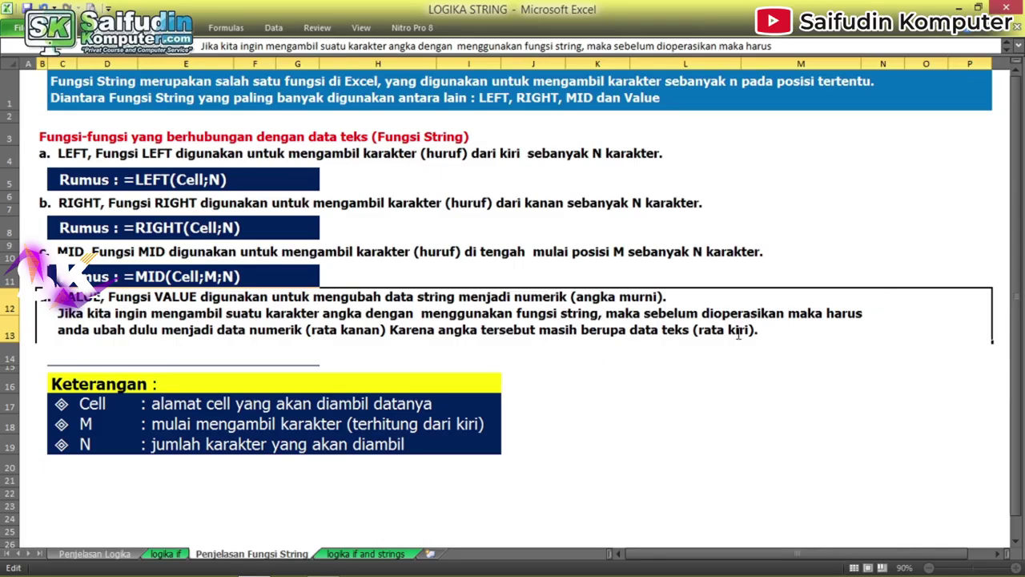
key("Return")
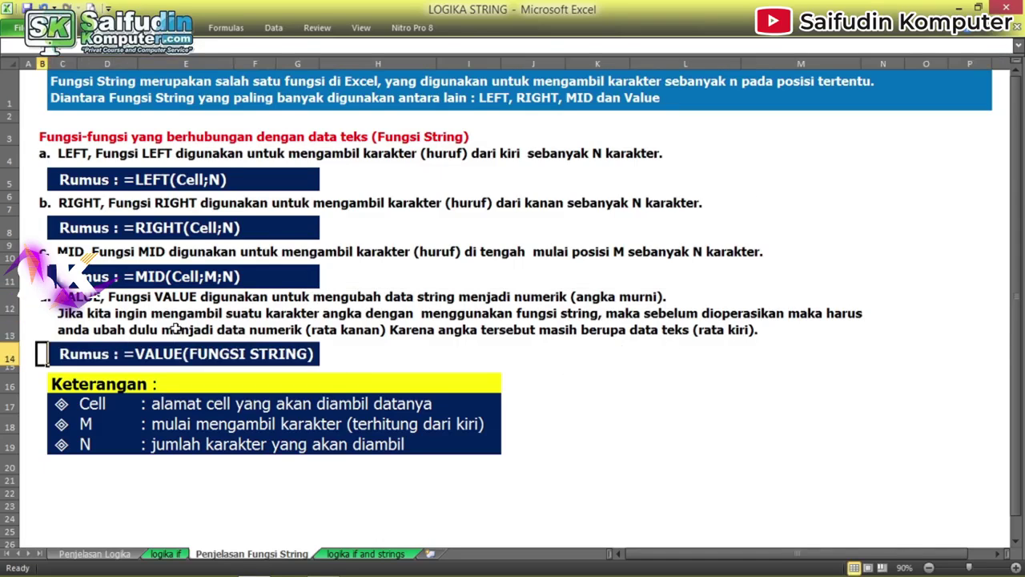
left_click(175, 328)
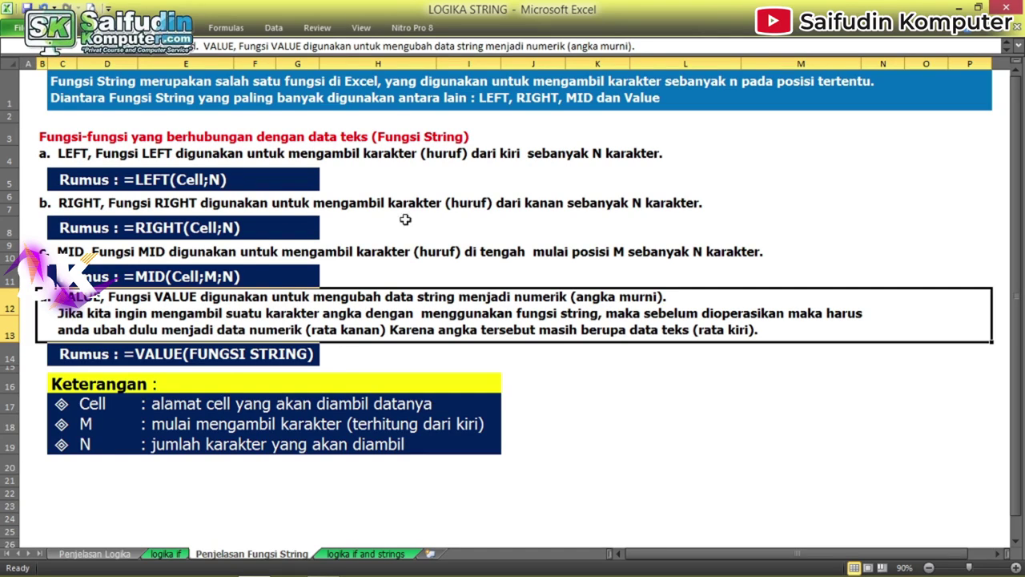
- Merge and centre K17:N17 and enter SAIFUDIN1KOMPUTER2 there
mouse_move(596, 402)
left_mouse_down()
mouse_move(867, 389)
mouse_move(873, 404)
left_mouse_up()
left_click(50, 28)
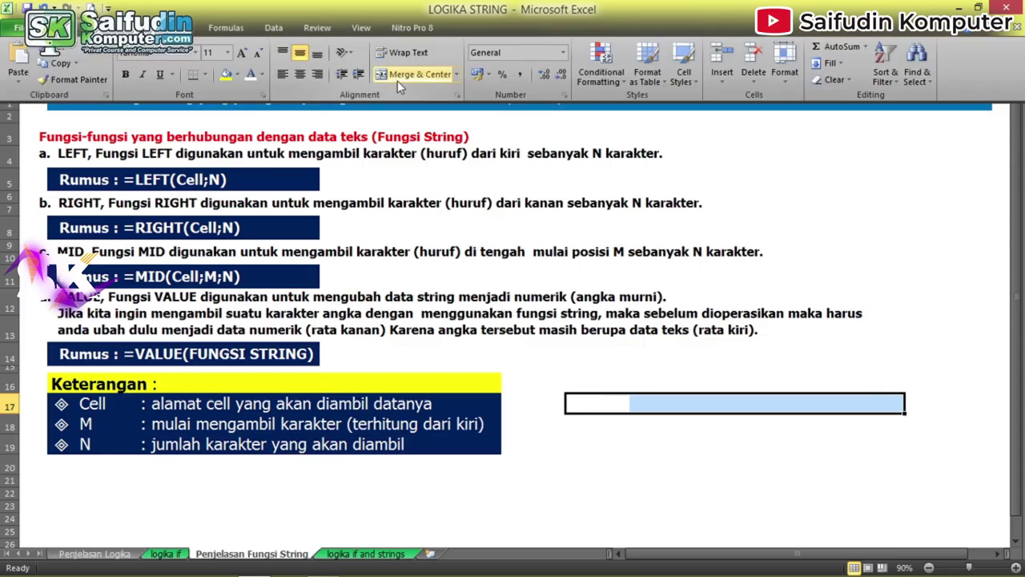
left_click(380, 76)
type("saifudinkompute")
key("Return")
key("Up")
type("SAIFUDIN")
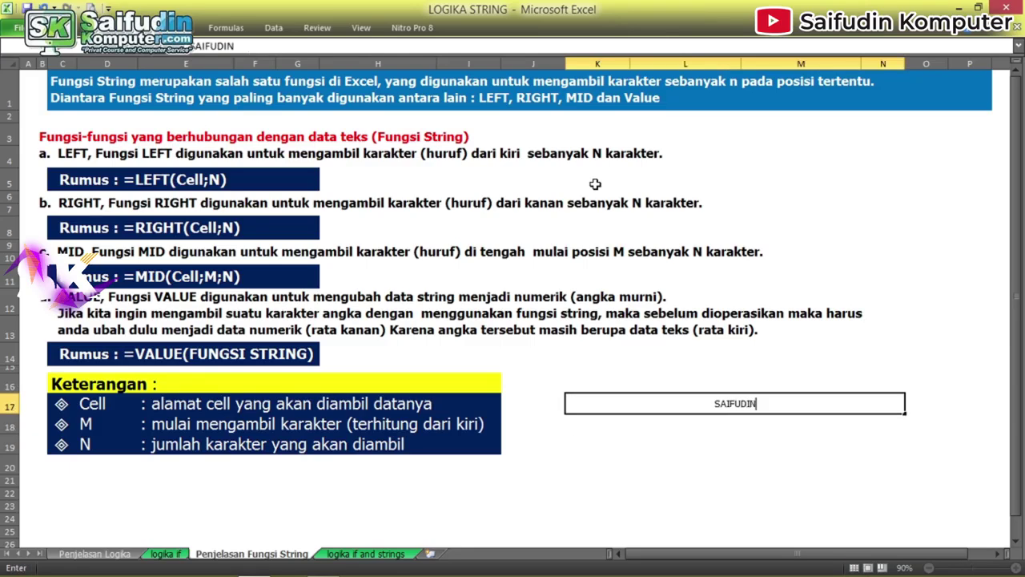
type("1KOMPUTER")
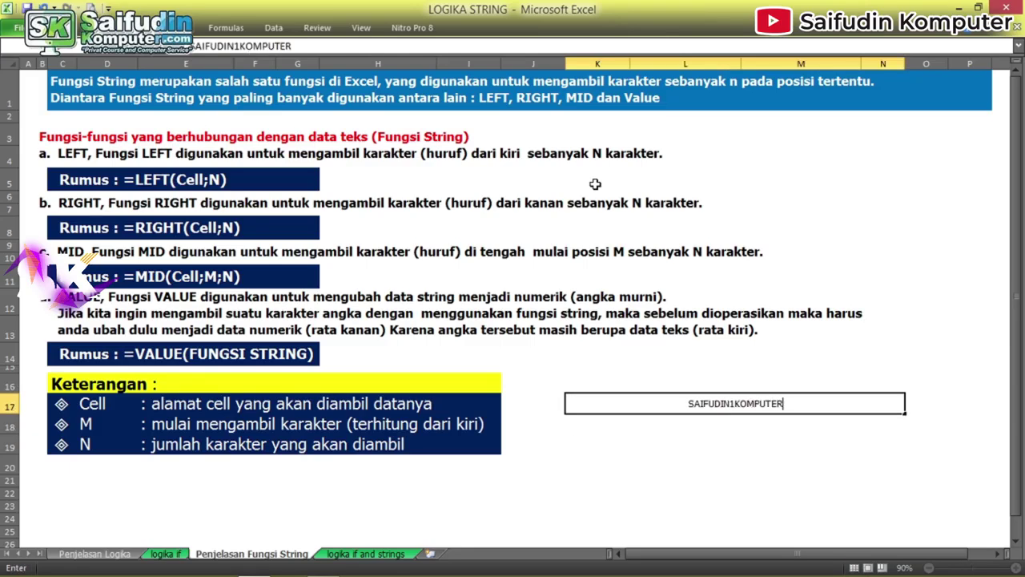
type("2")
key("Return")
- Make the SAIFUDIN1KOMPUTER2 string bold at font size 20
key("Up")
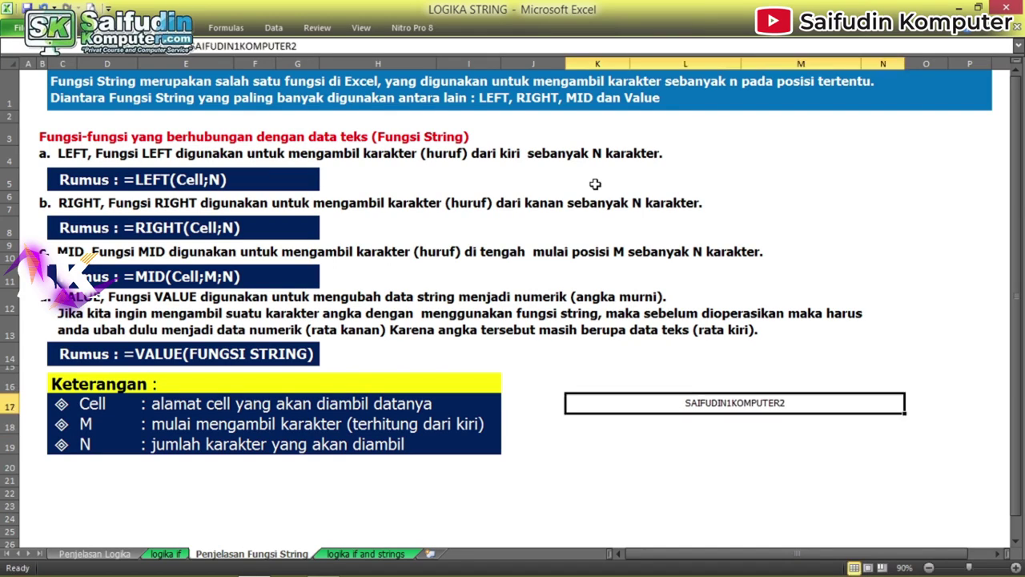
key("ctrl+b")
left_click(80, 27)
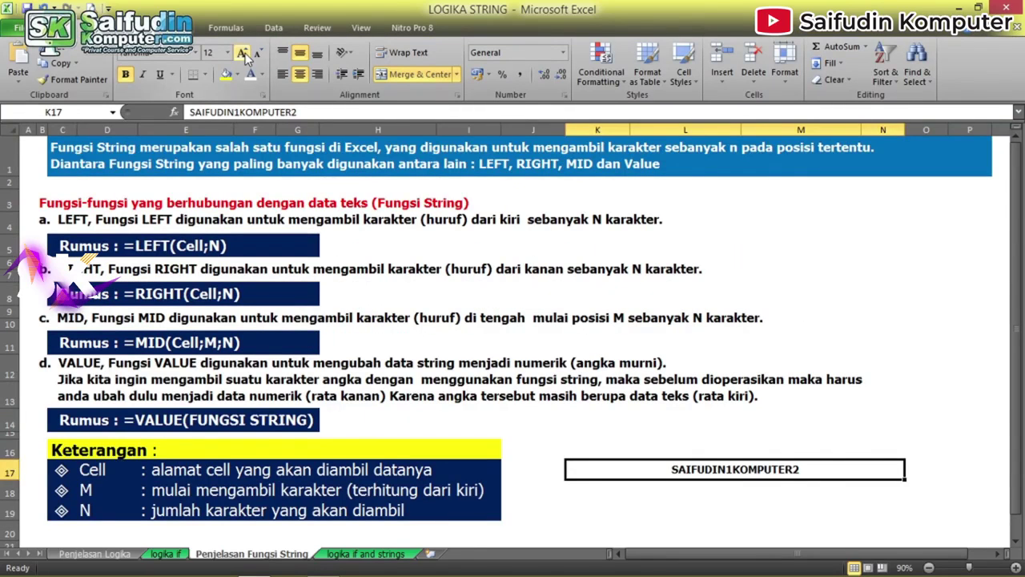
left_click(242, 54)
left_click(242, 54)
left_click(243, 54)
left_click(243, 54)
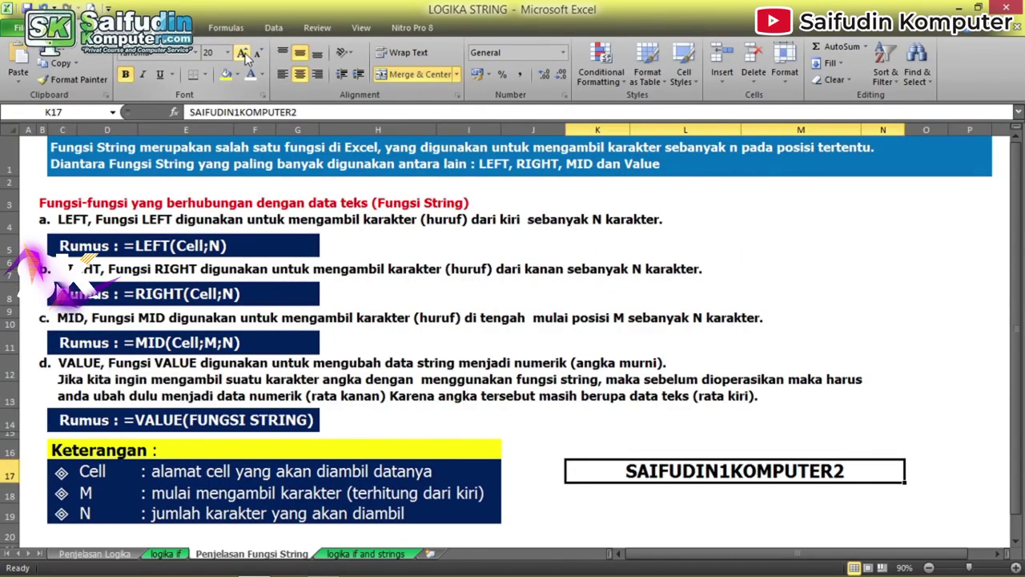
left_click(633, 518)
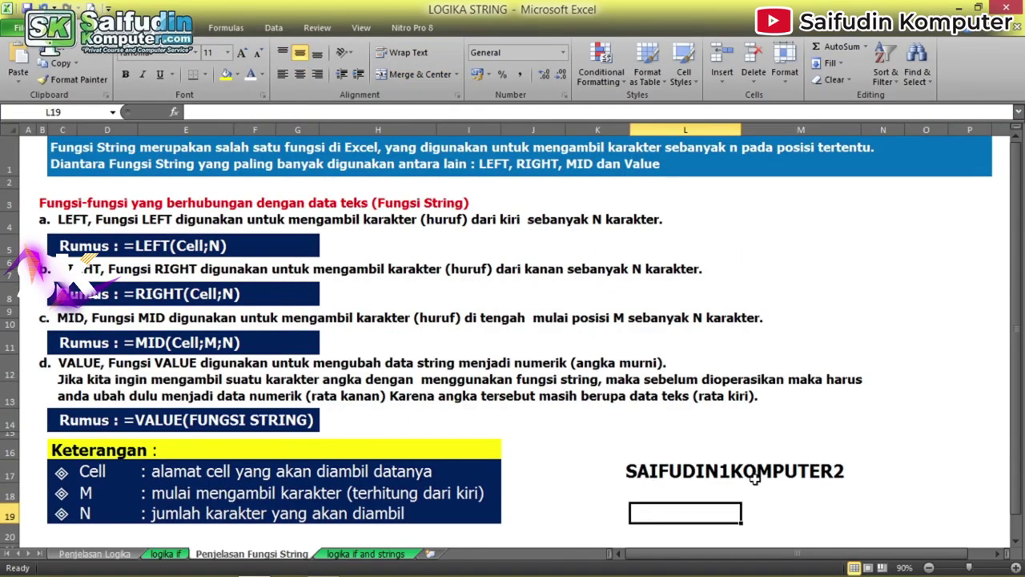
left_click(585, 496)
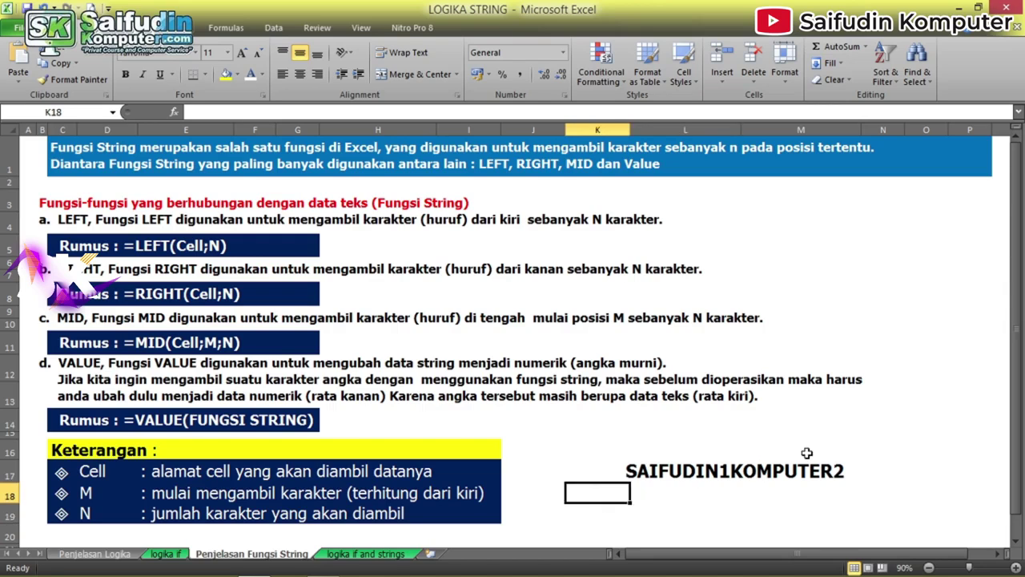
- List the pieces SAIFUDIN, 1, KOMPUTER, 2 and R2 down column K from K18
key("Down")
key("Down")
key("Up")
key("Up")
type("SAIFUDIN")
key("Return")
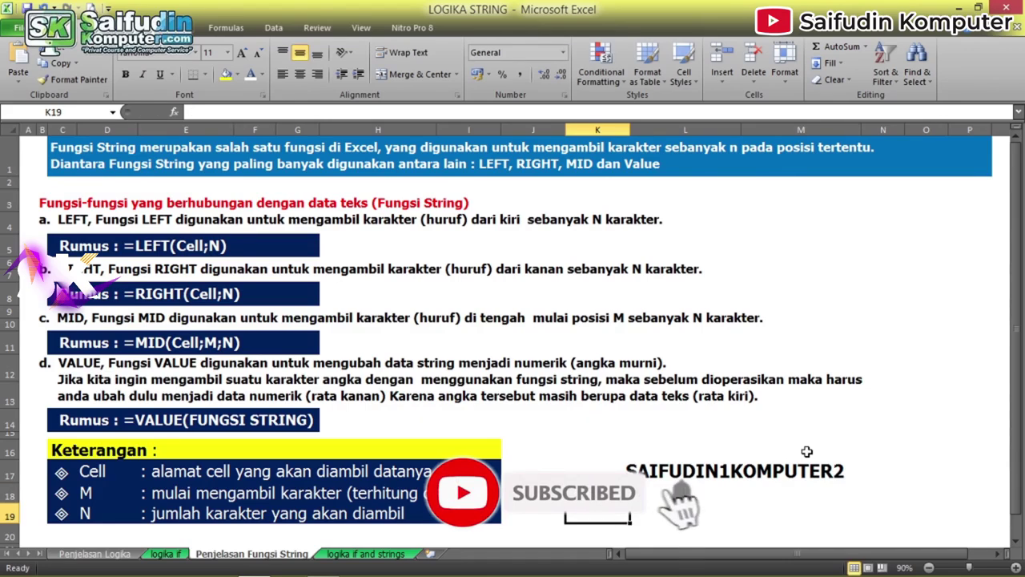
type("1")
key("Return")
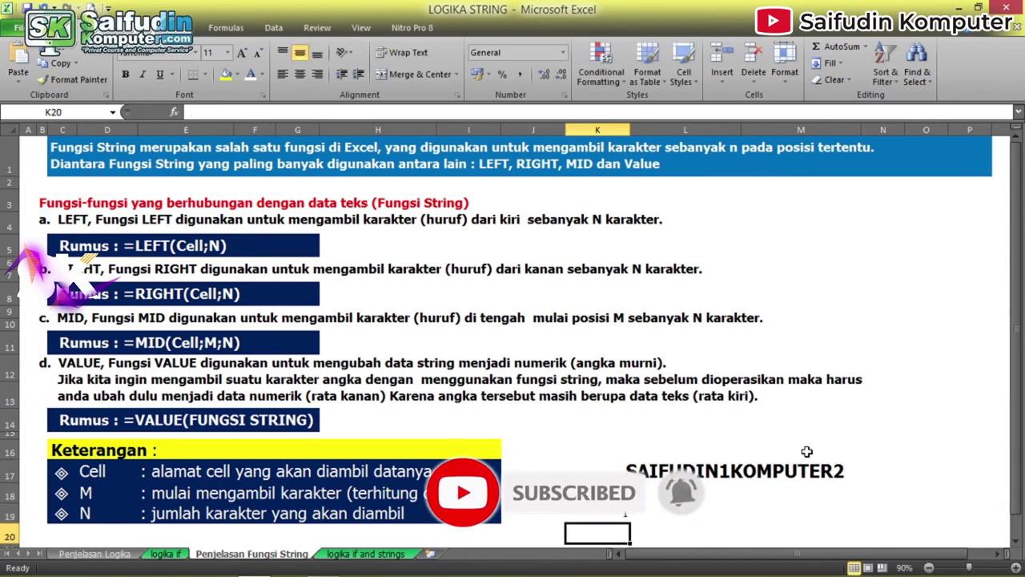
type("KOMPYUTE")
key("BackSpace")
key("BackSpace")
type("UTER")
key("Return")
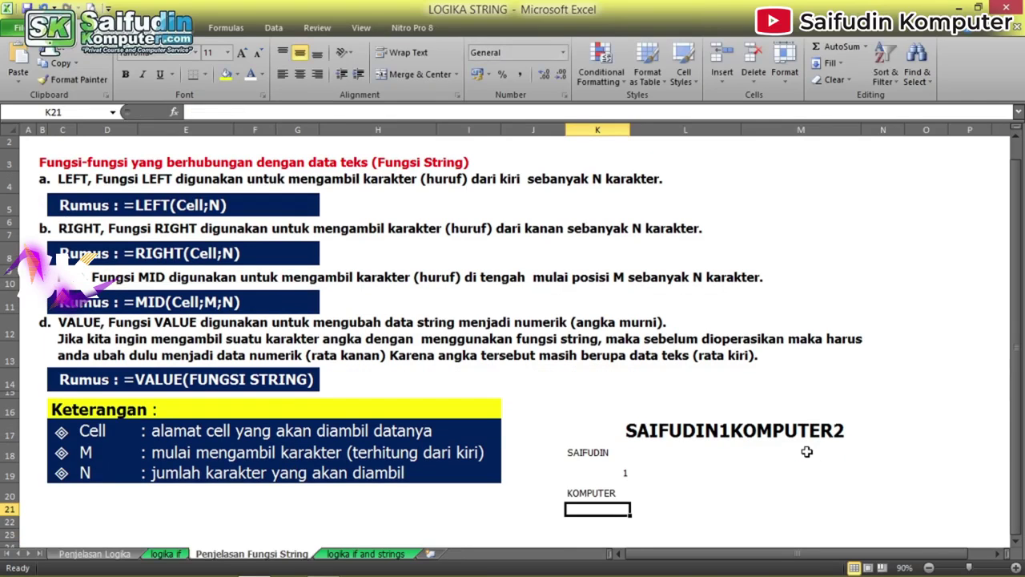
type("2")
key("Return")
scroll(807, 452, "down", 1)
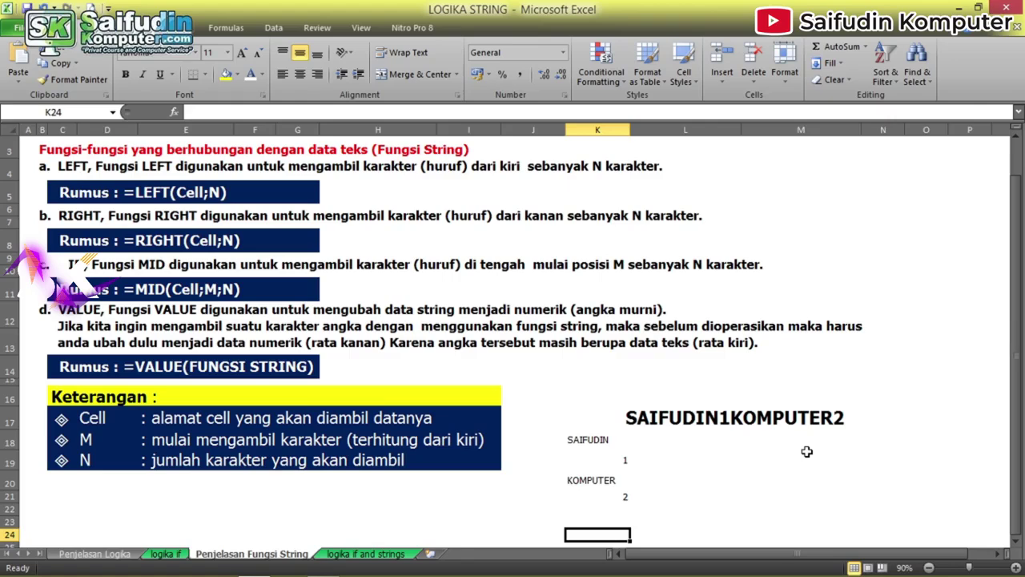
type("R2")
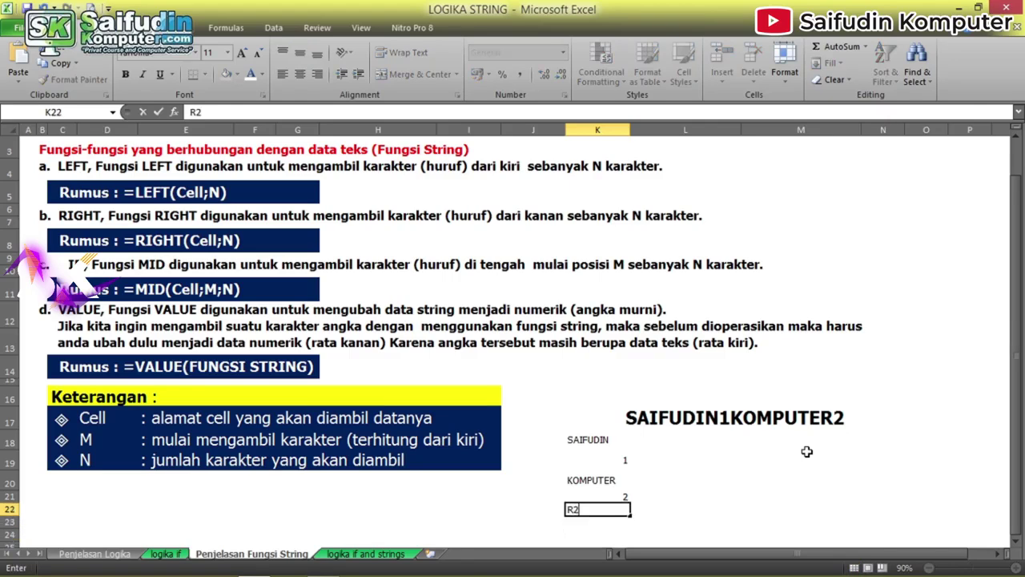
key("Return")
- Insert a cell at K19, shifting entries down, and enter N1 there
key("Up")
key("Up")
key("Up")
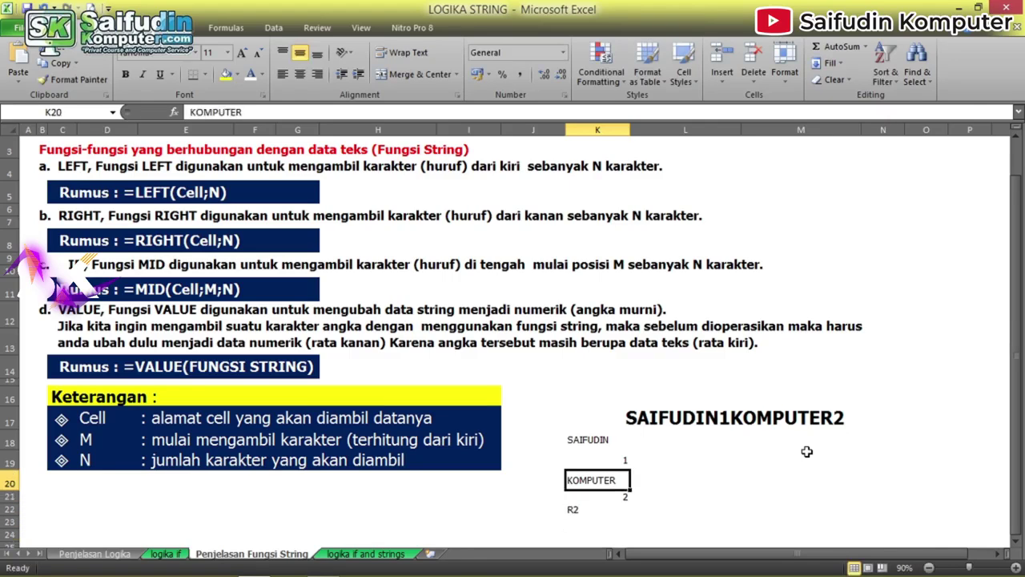
key("Up")
key("Down")
key("Up")
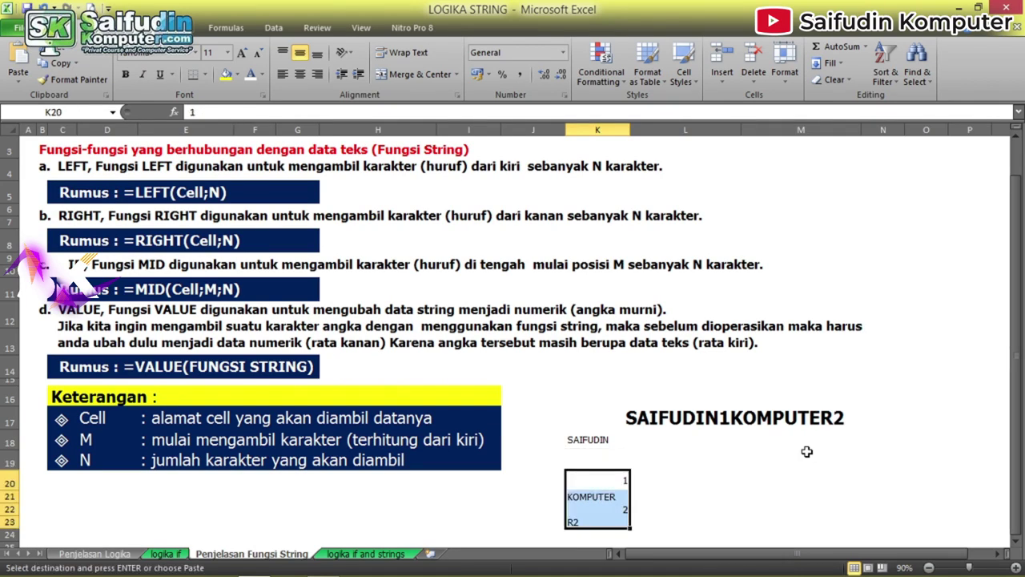
key("ctrl+shift+plus")
type("N1")
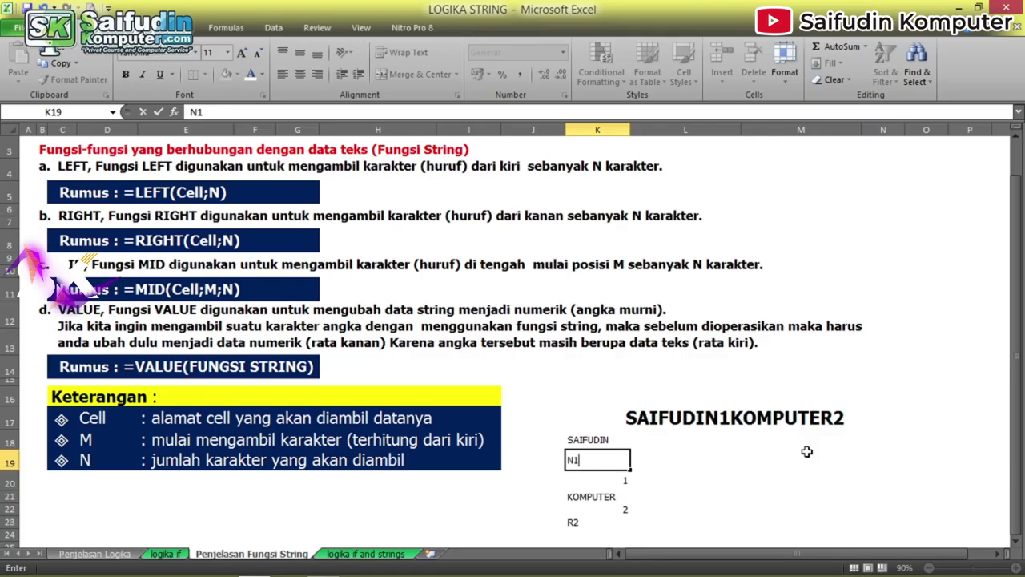
key("Return")
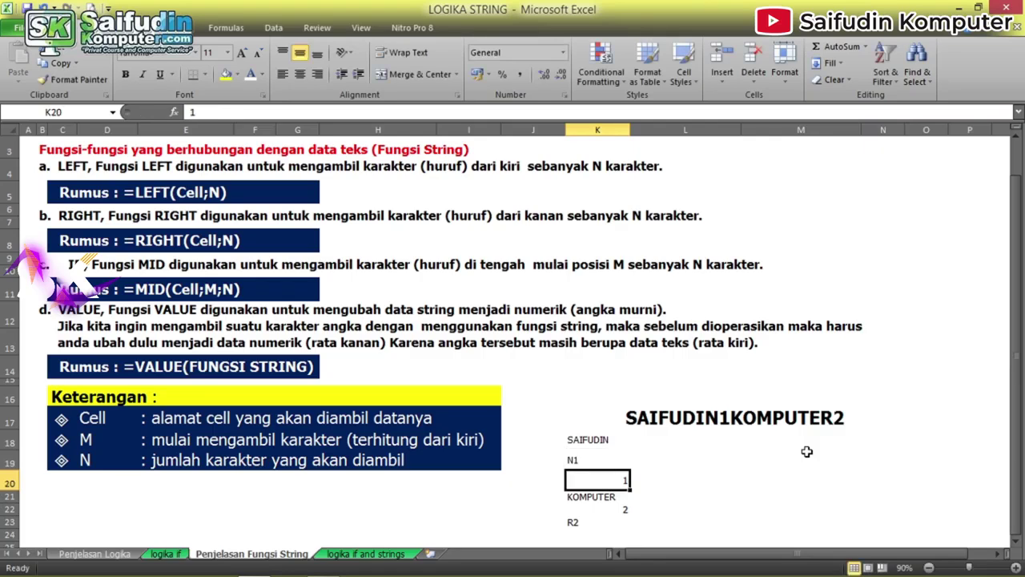
key("Up")
key("Up")
key("Down")
key("Down")
key("Down")
key("Up")
key("Up")
key("Up")
key("Right")
key("Up")
key("Down")
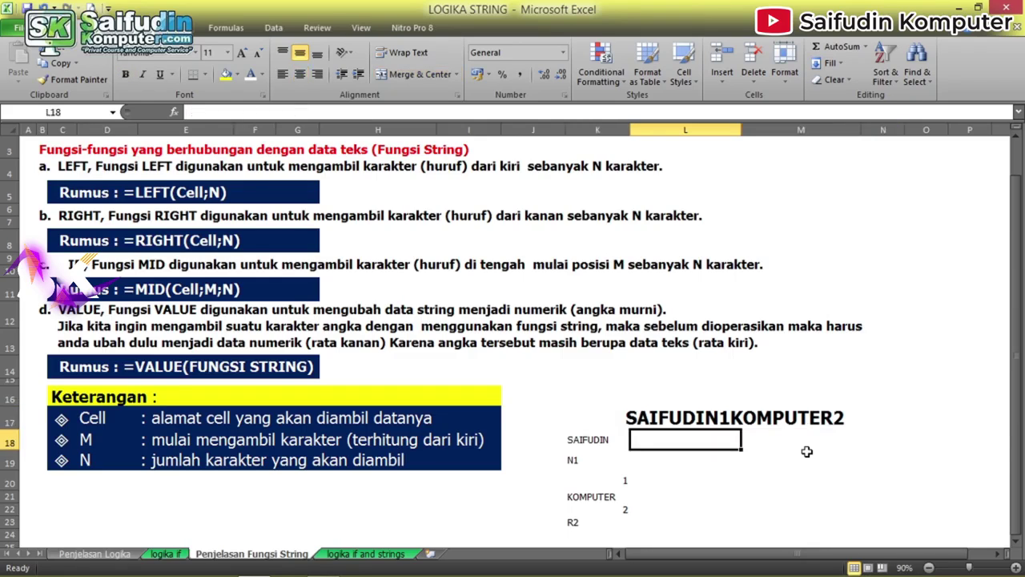
key("Up")
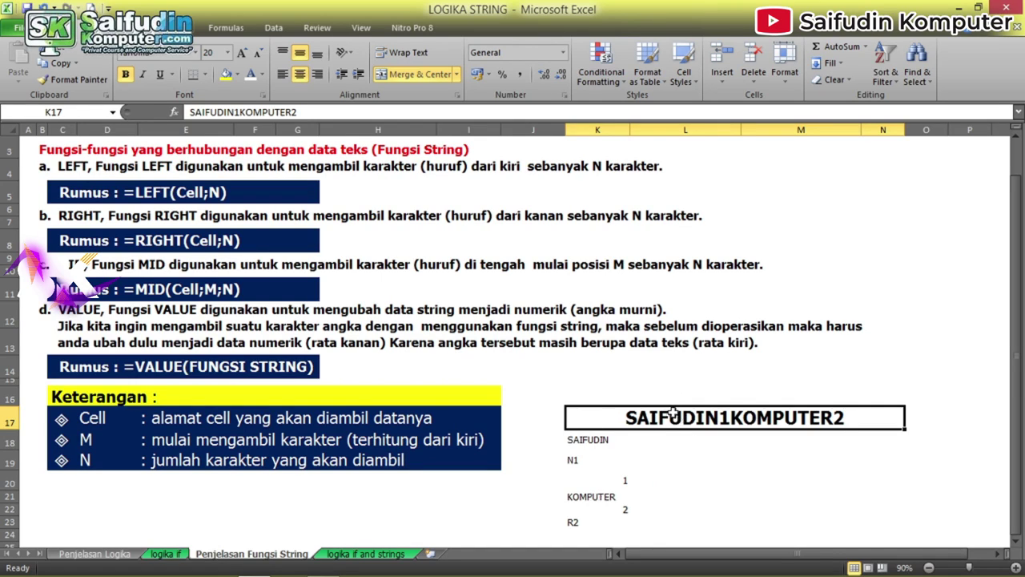
- Colour AIFUDIN1KOMPUTER red in K17, leaving the leading S and trailing 2 black
double_click(655, 417)
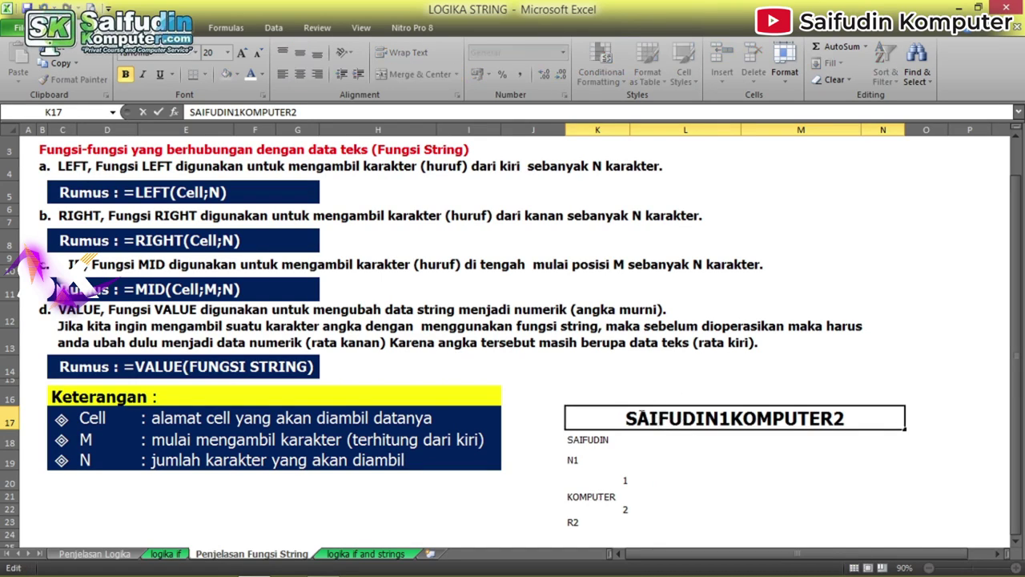
left_click_drag(637, 417, 832, 417)
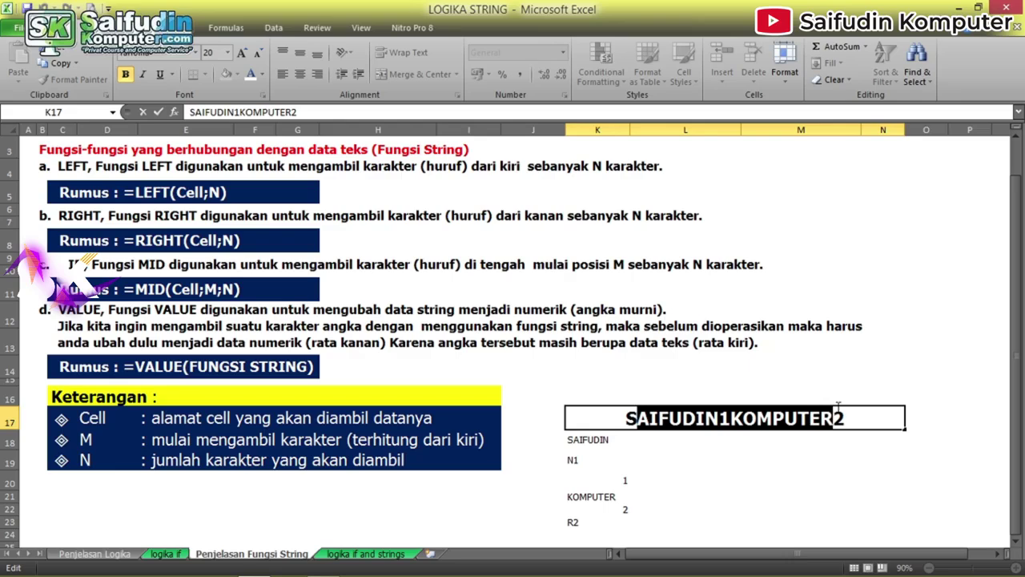
left_click(261, 73)
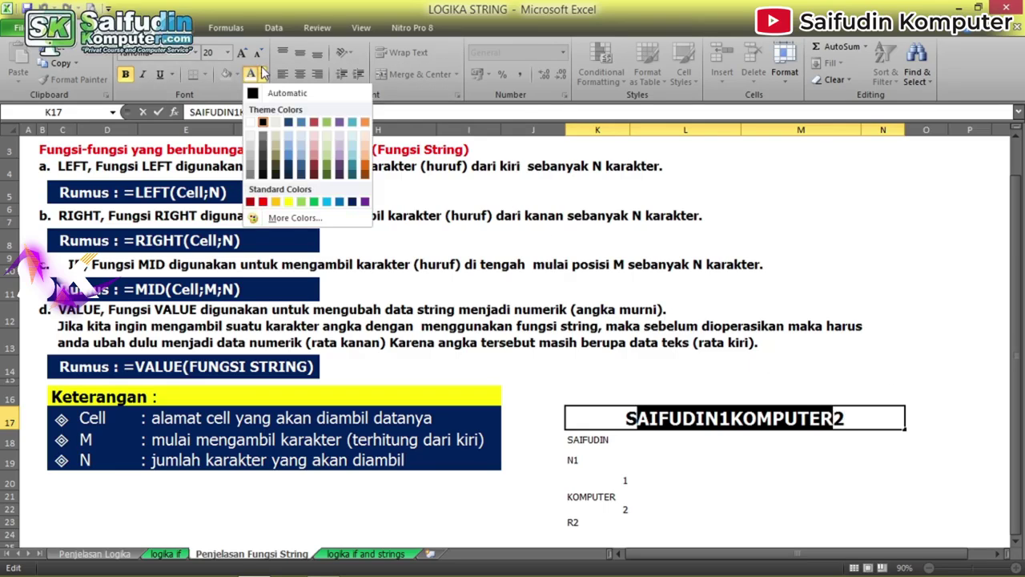
left_click(263, 201)
left_click(794, 357)
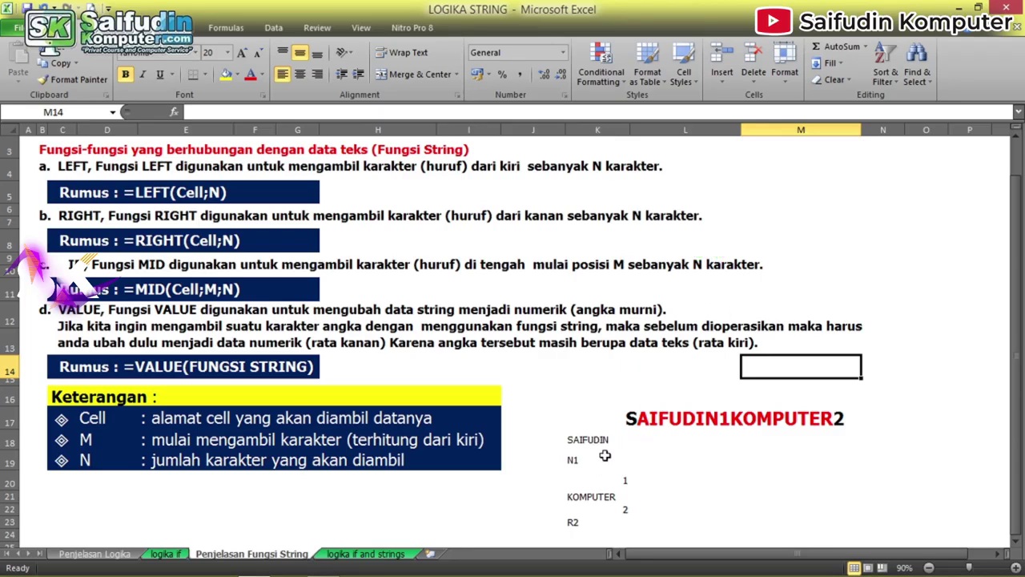
- Set the result cells L18:L23 to font size 13
left_click(651, 445)
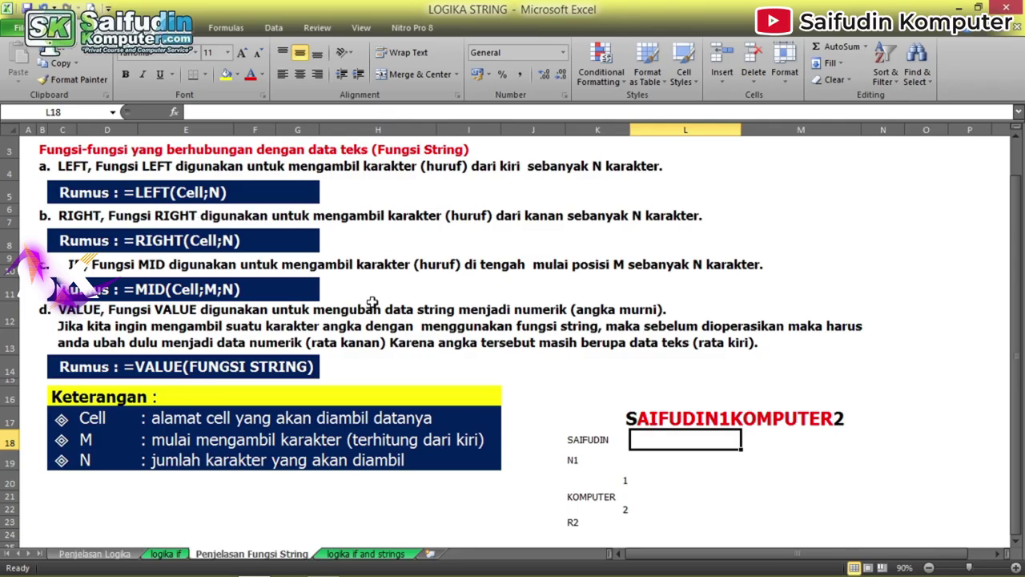
type("=LEFT")
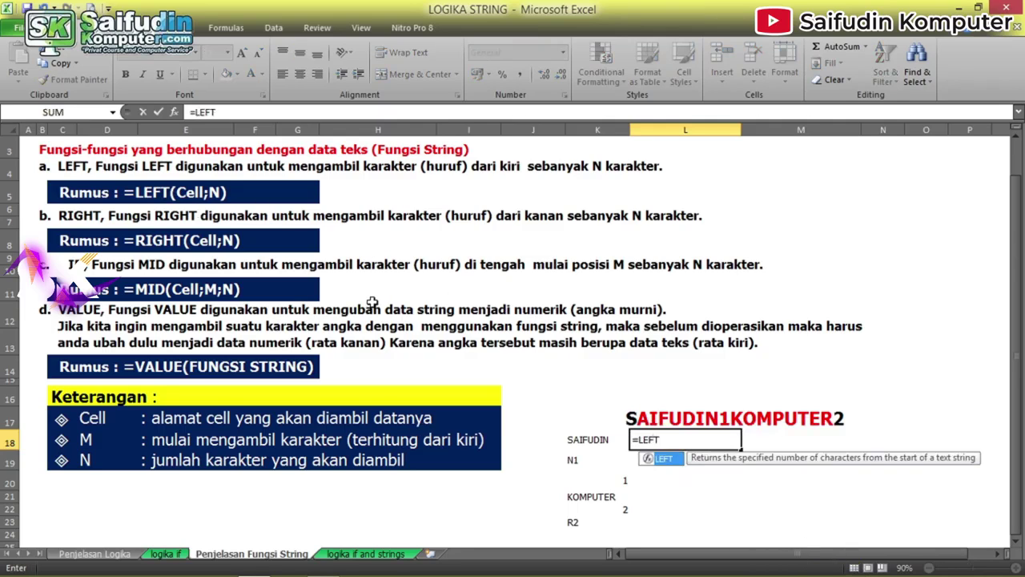
type("(")
key("Escape")
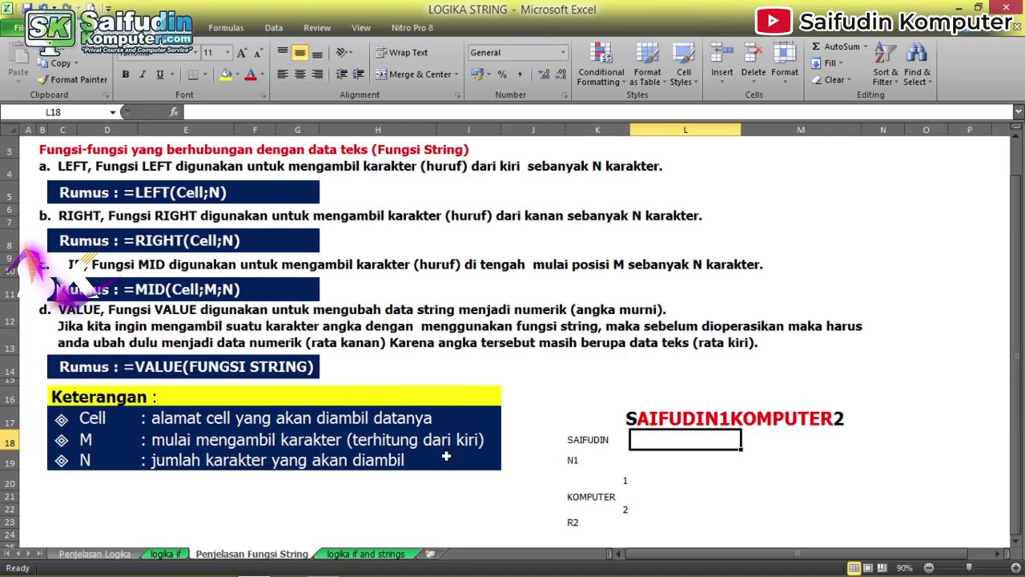
left_click(653, 529, "shift")
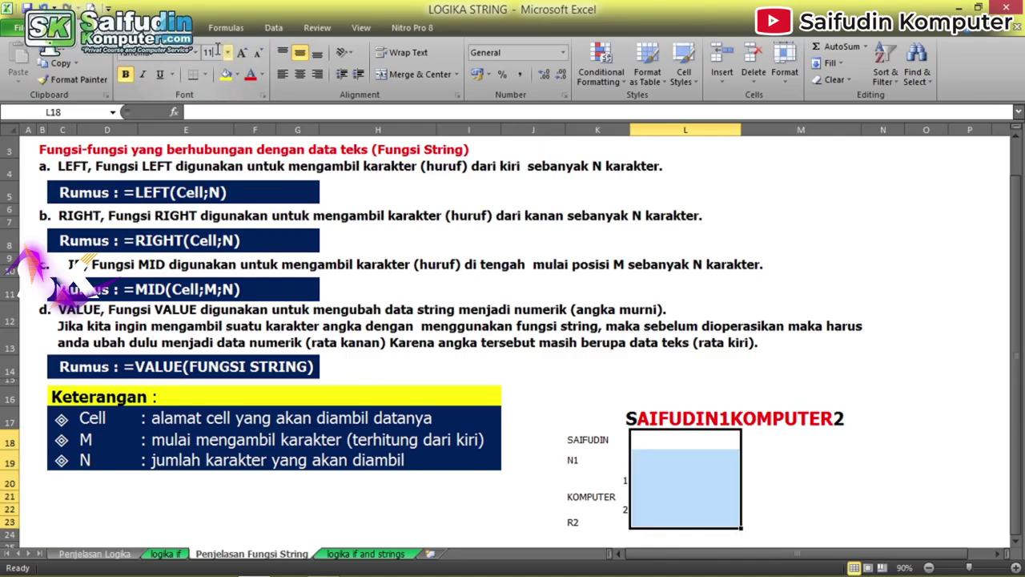
left_click(217, 52)
type("13")
key("Return")
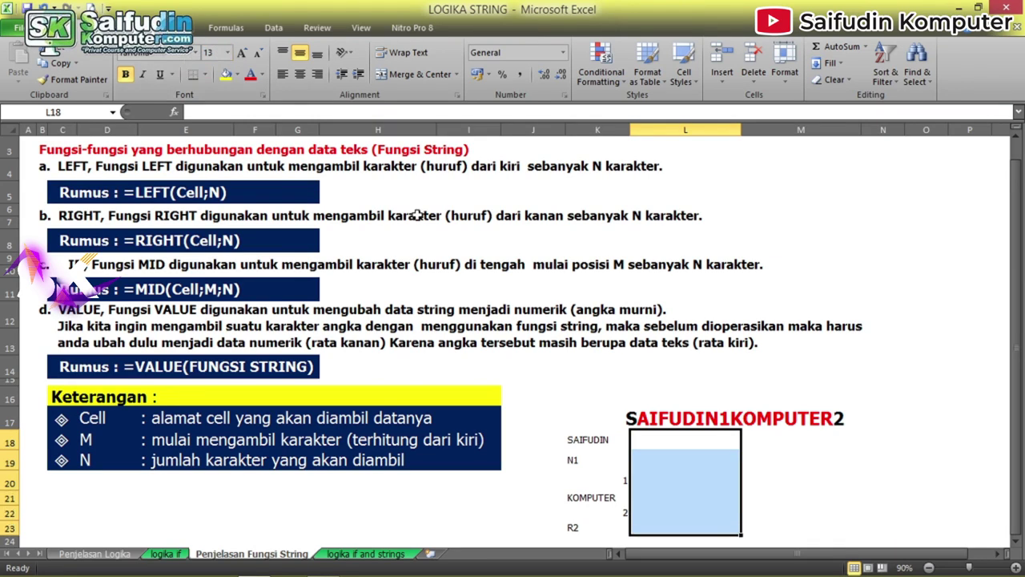
- Enter =LEFT(K17;8) in L18 so it returns SAIFUDIN
key("Up")
key("Down")
type("=")
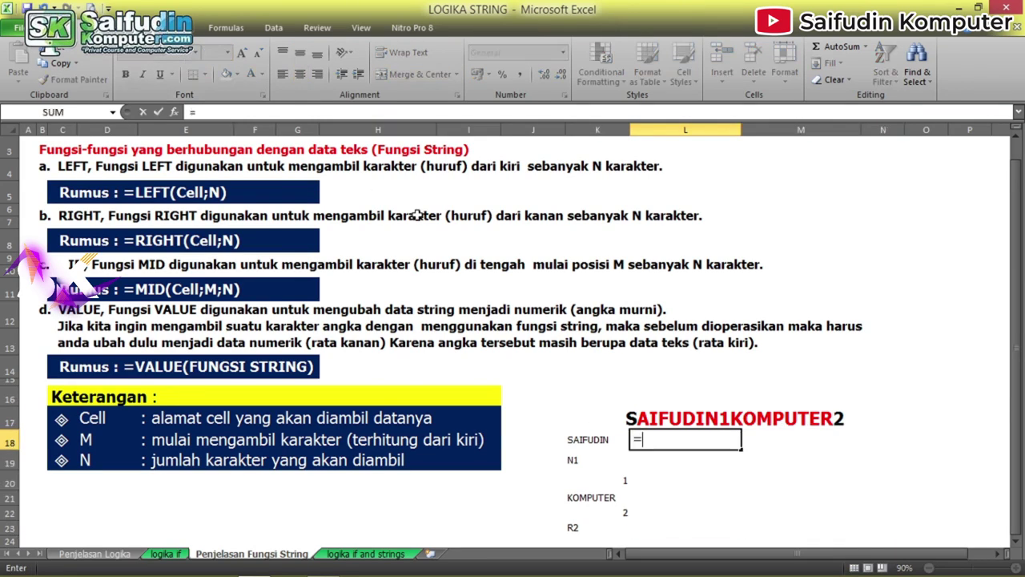
type("LEFT(")
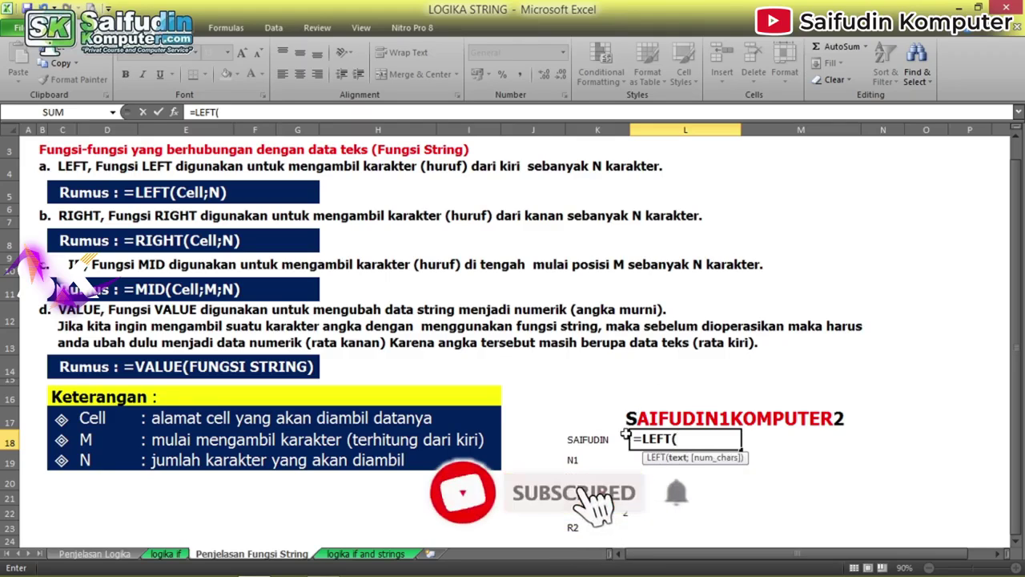
left_click(713, 420)
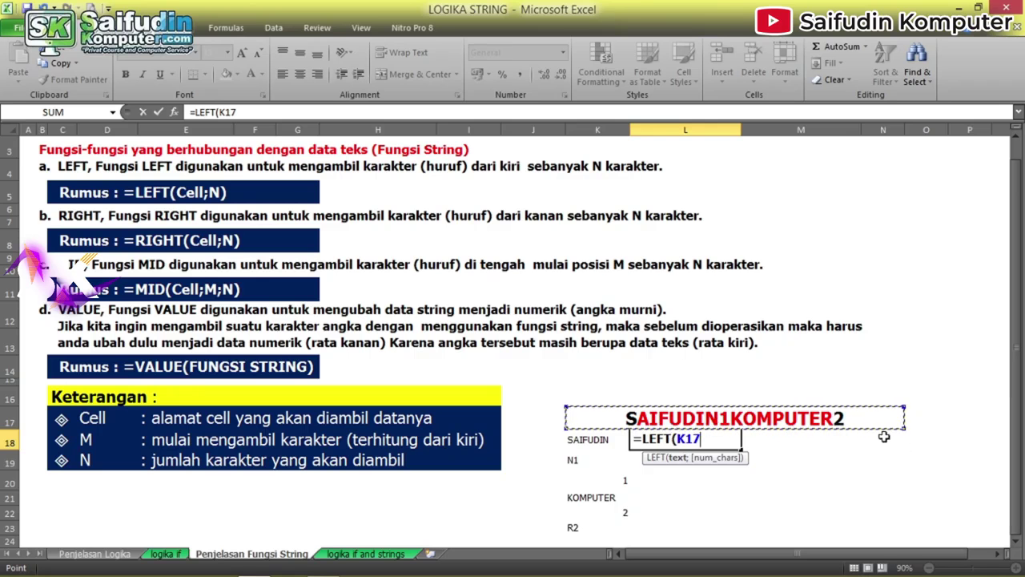
type(";8")
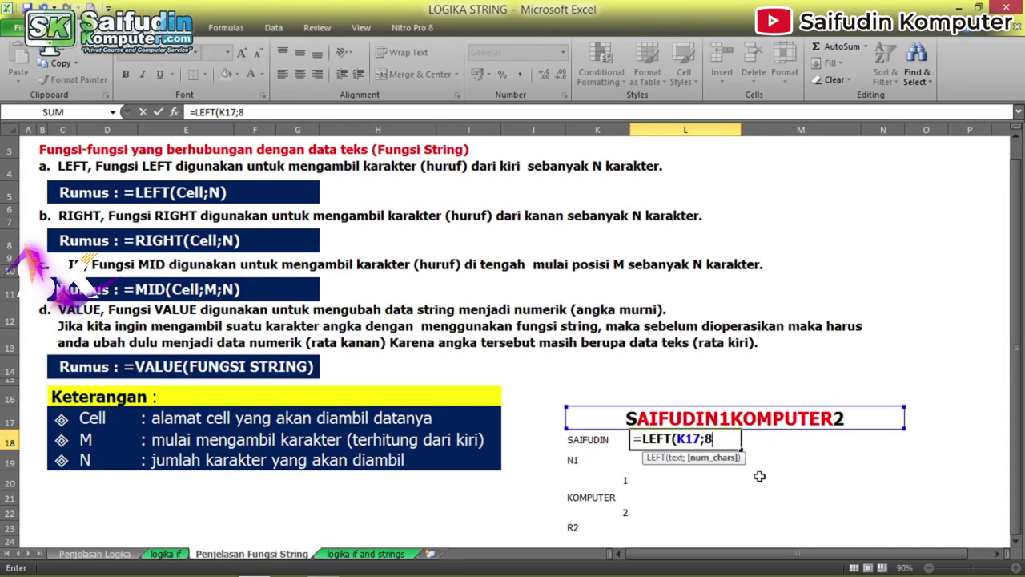
key("Return")
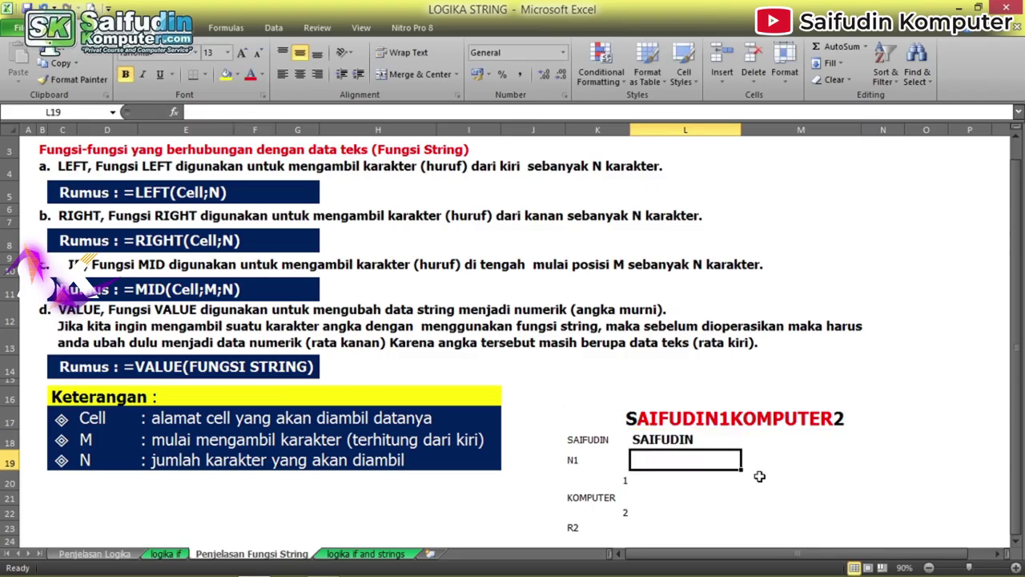
key("Up")
key("F2")
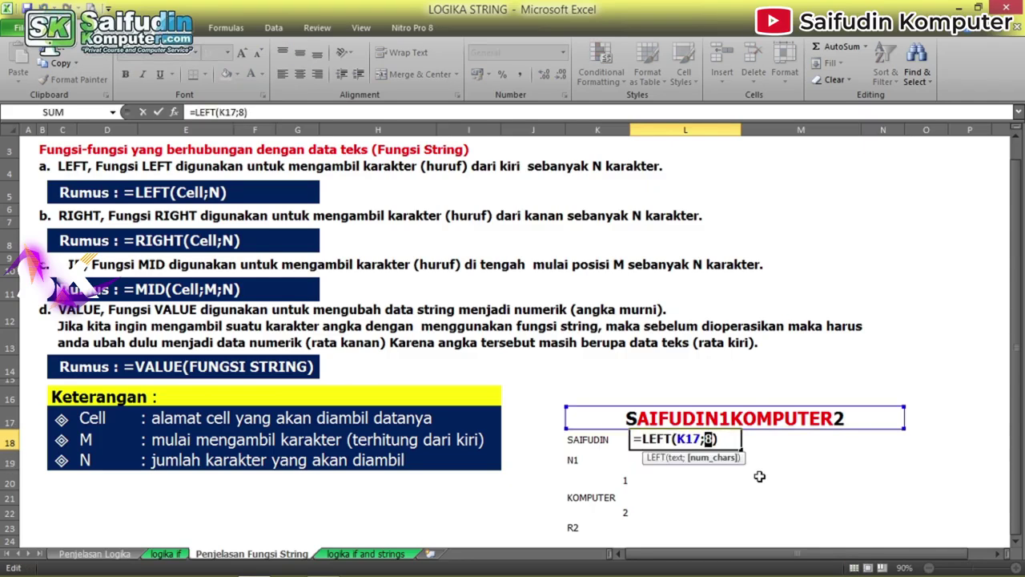
key("Return")
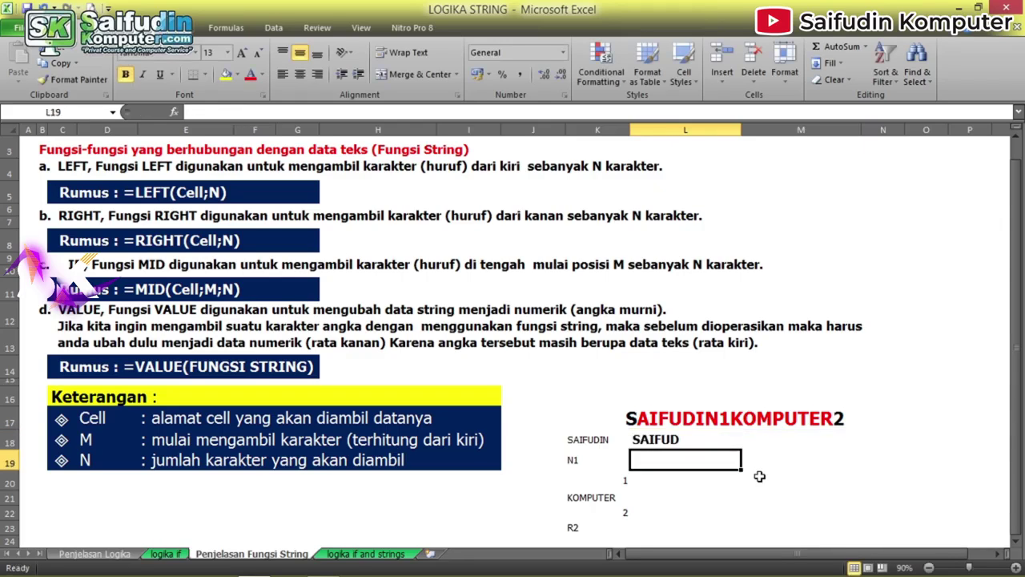
key("Up")
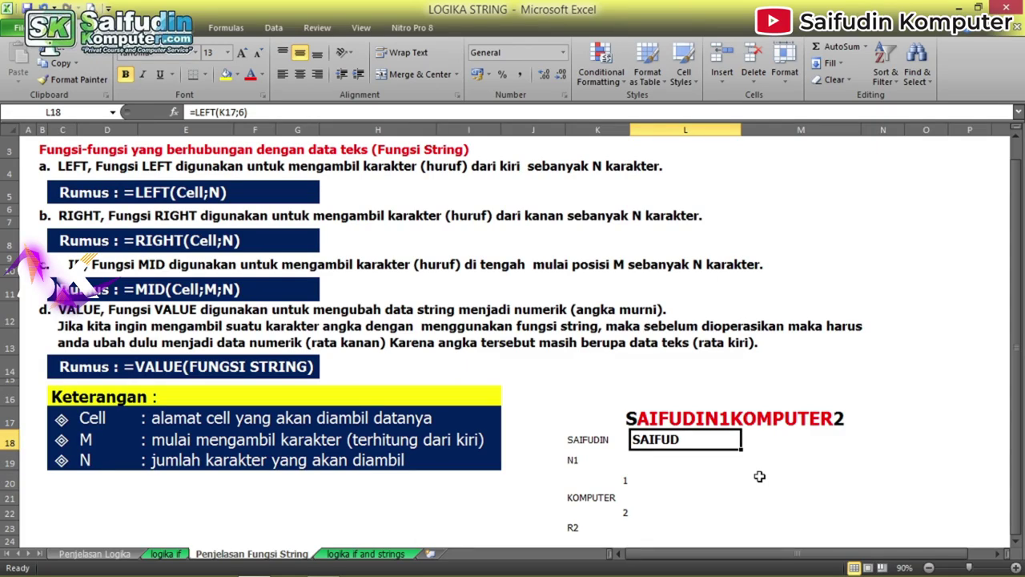
key("F2")
key("Left")
key("shift+Left")
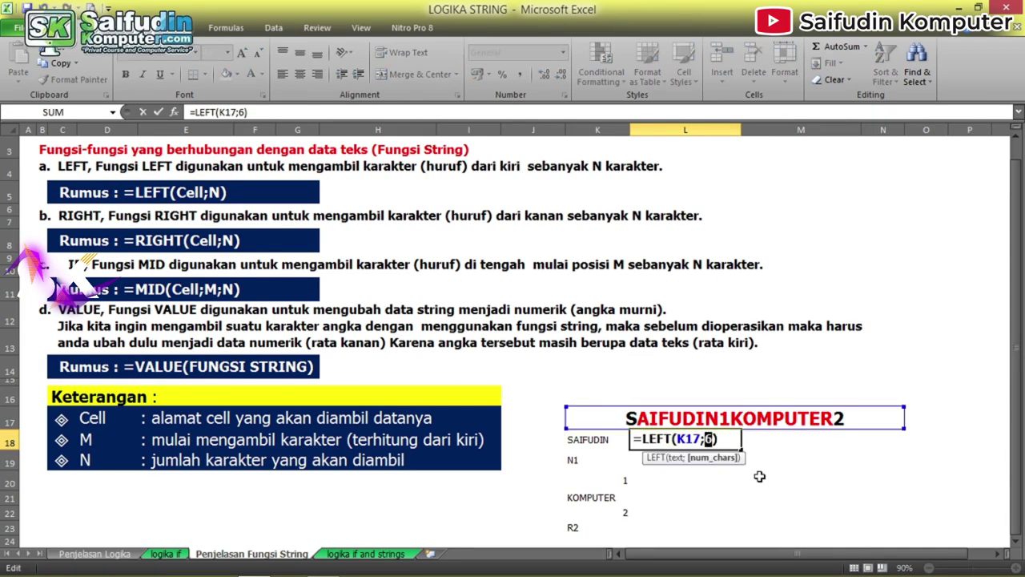
key("Return")
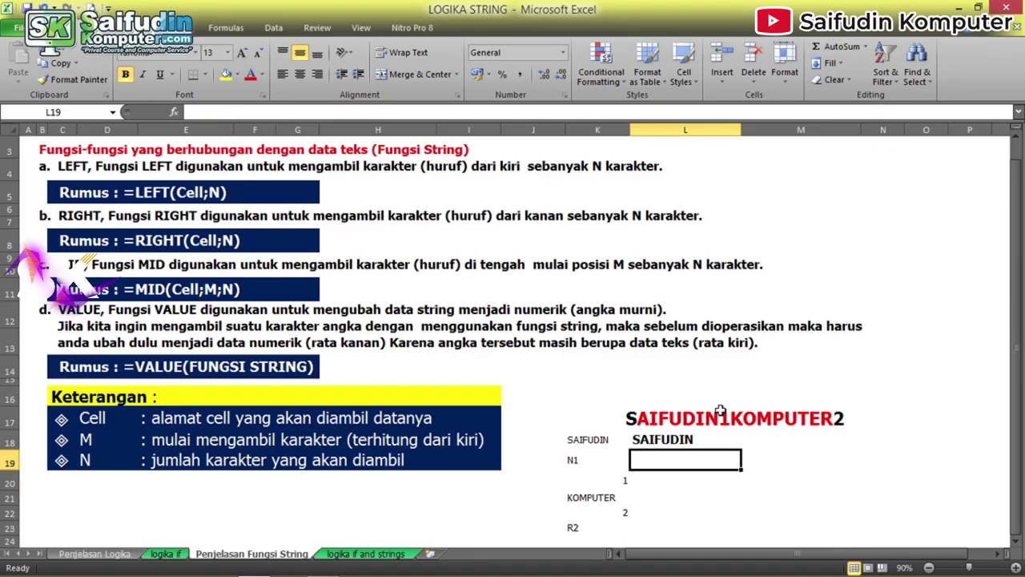
- Enter =MID(K17;8;2) in L19 to return N1
type("=")
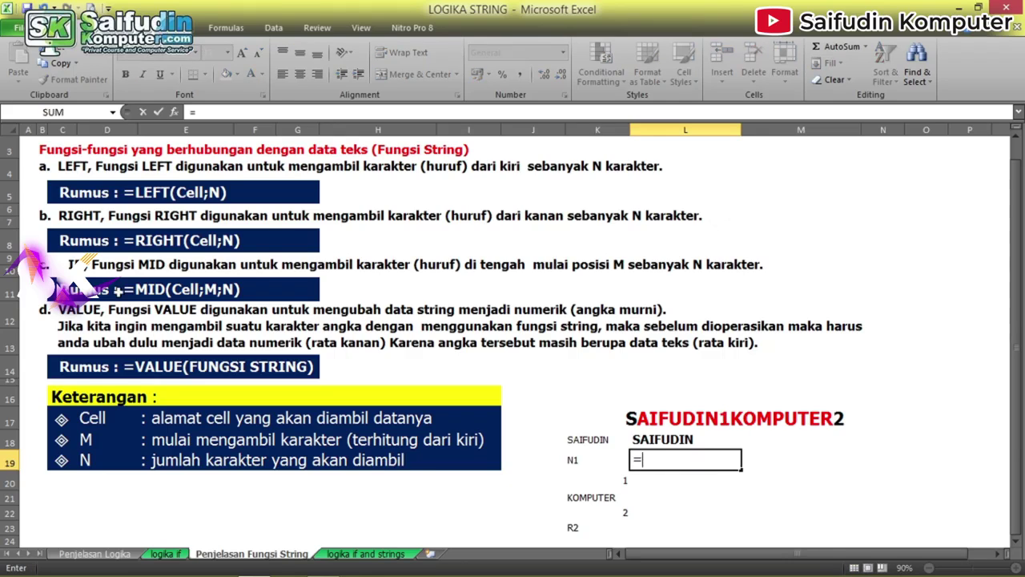
type("MID(")
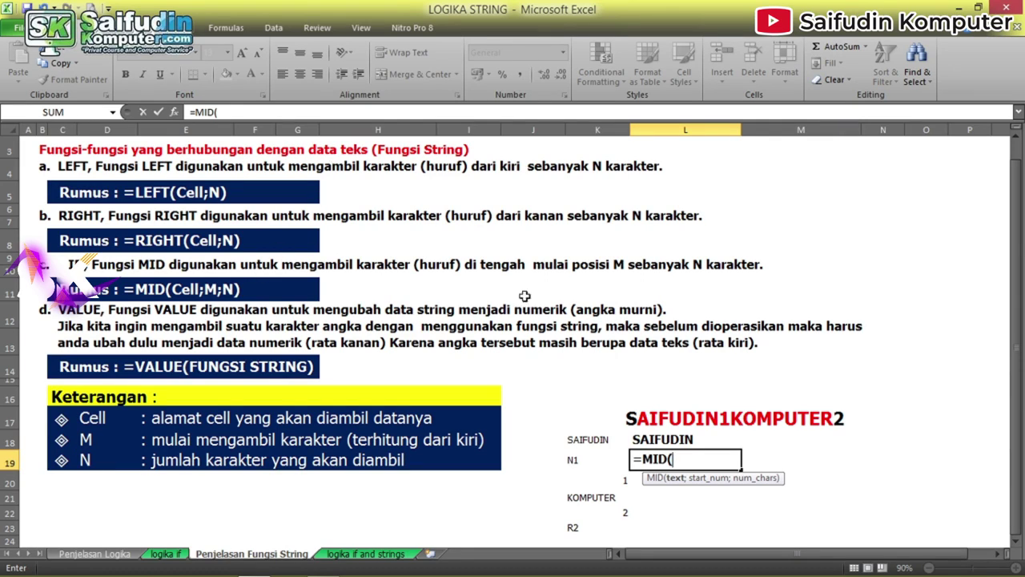
left_click(662, 400)
left_click(679, 418)
type(";")
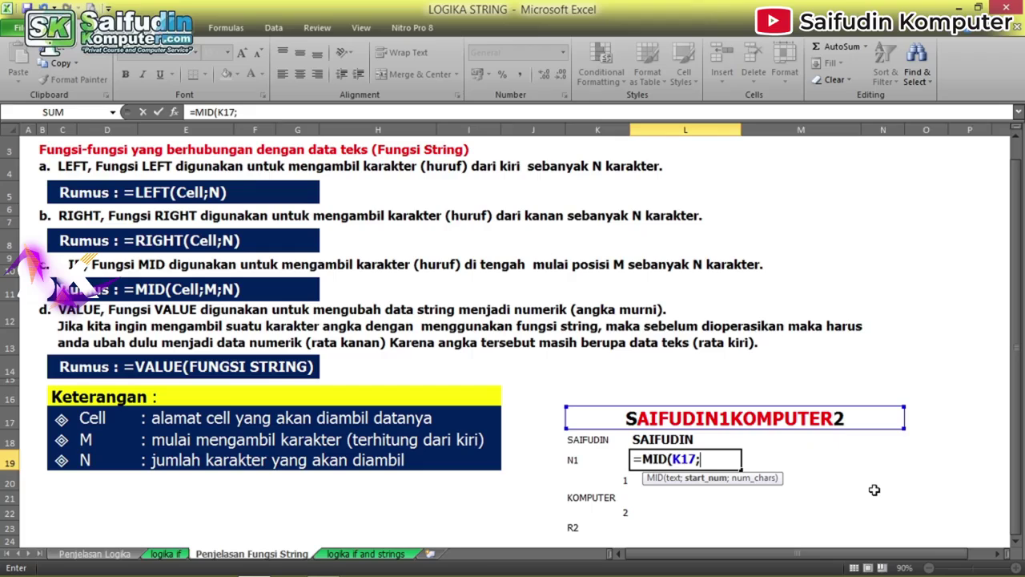
type("8;")
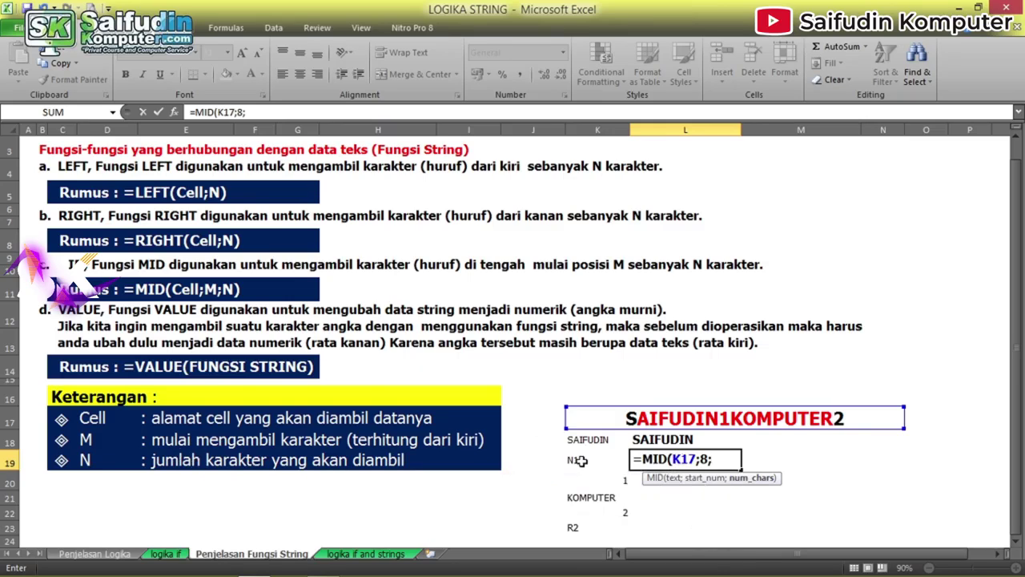
type("2")
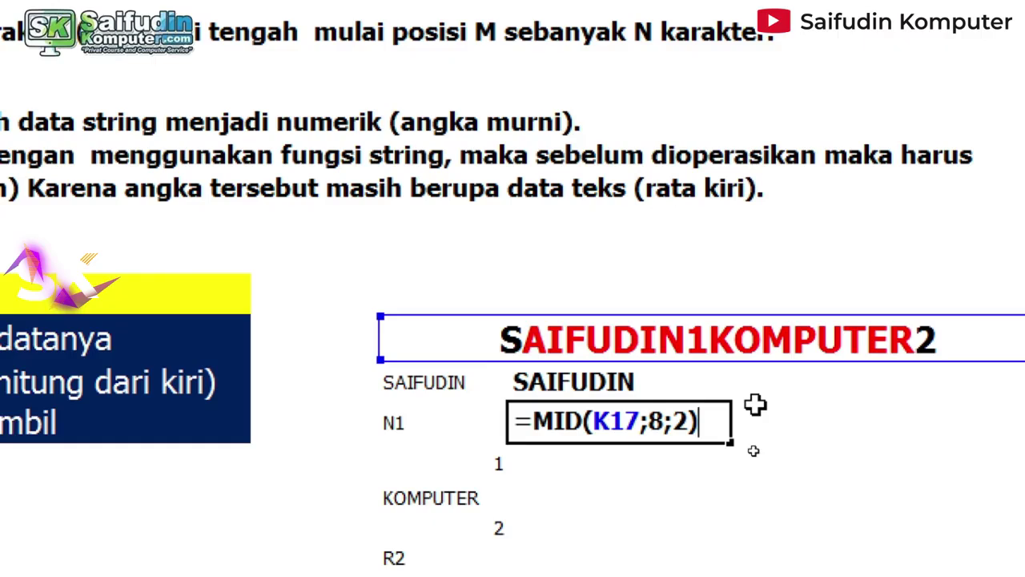
key("Return")
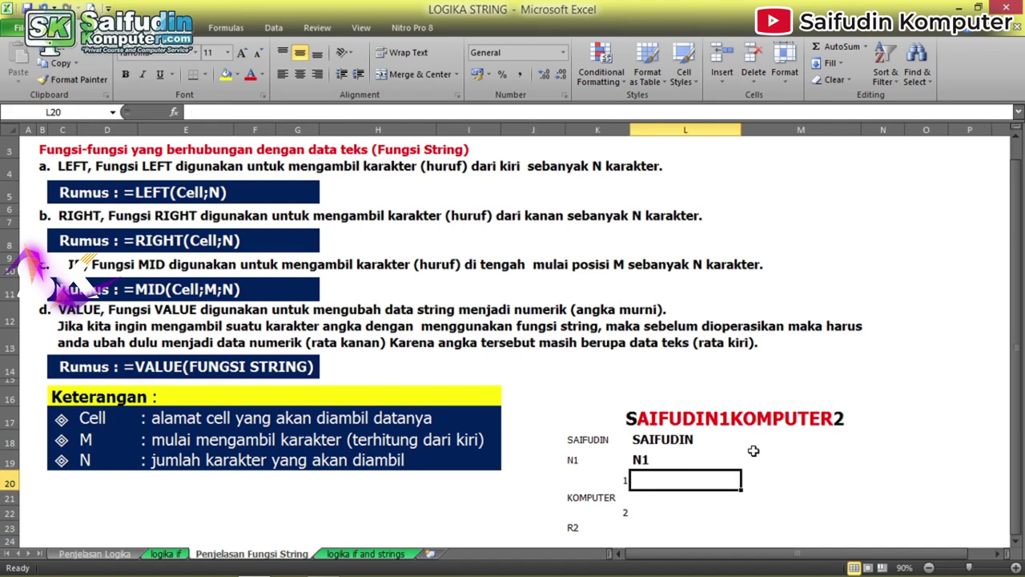
- Enter =MID(K17;9;1) in L20 to extract the 1
type("=MID(")
key("Up")
key("Up")
key("Up")
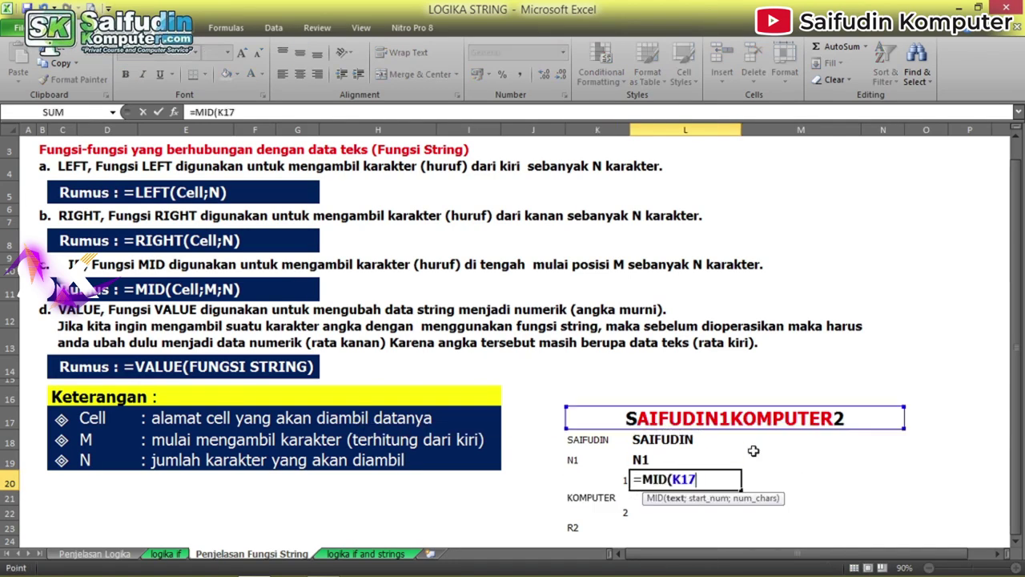
type(";")
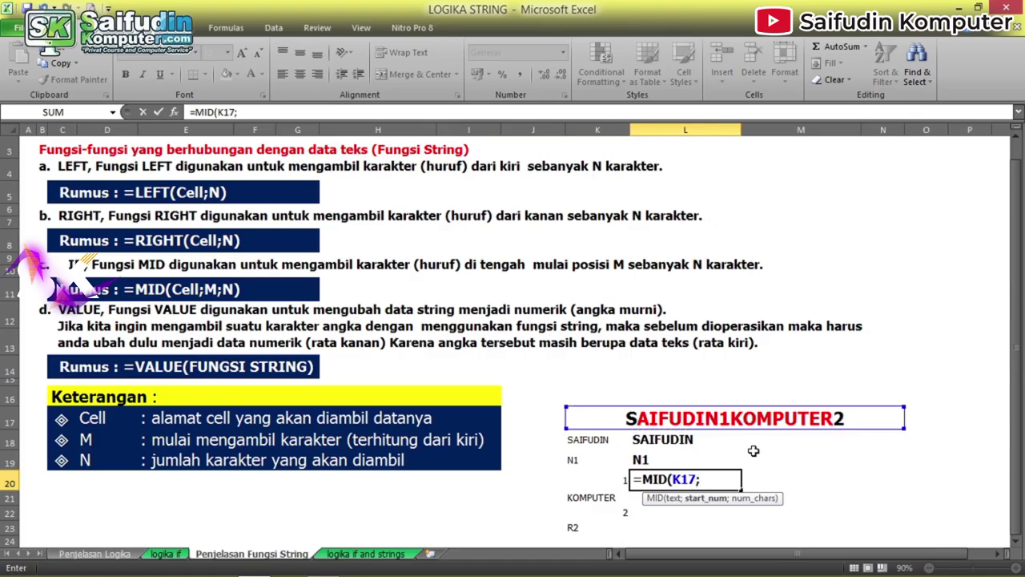
type("9")
type(";1)")
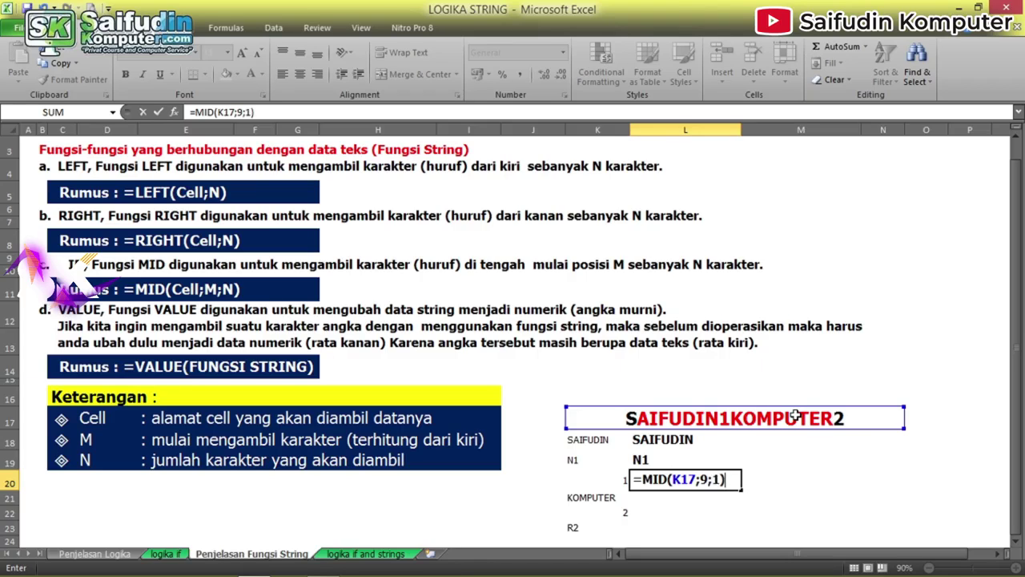
key("ctrl+Return")
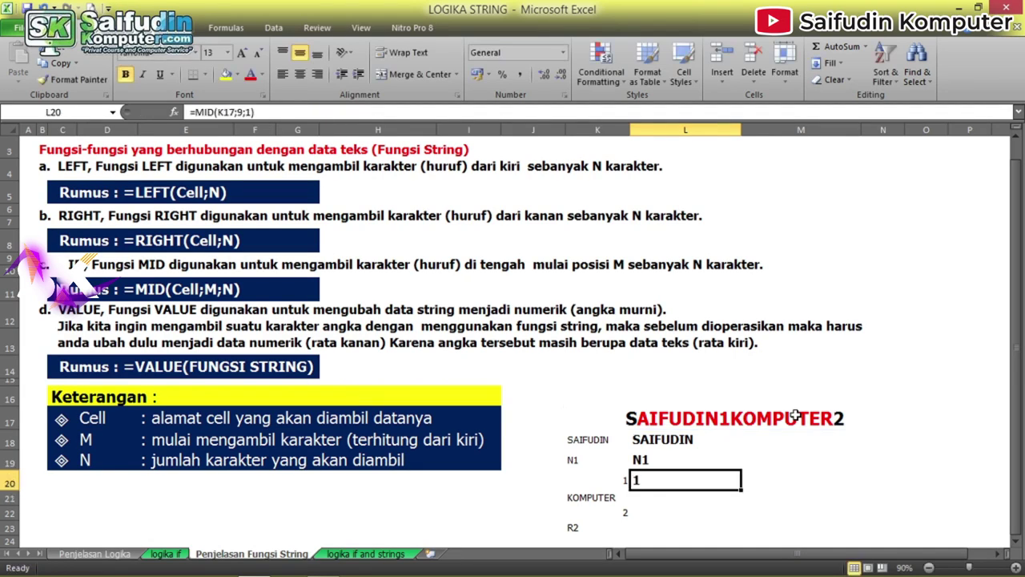
- Wrap the L20 formula as =VALUE(MID(K17;9;1)) so it returns the number 1
left_click(614, 485)
left_click(671, 477)
double_click(725, 477)
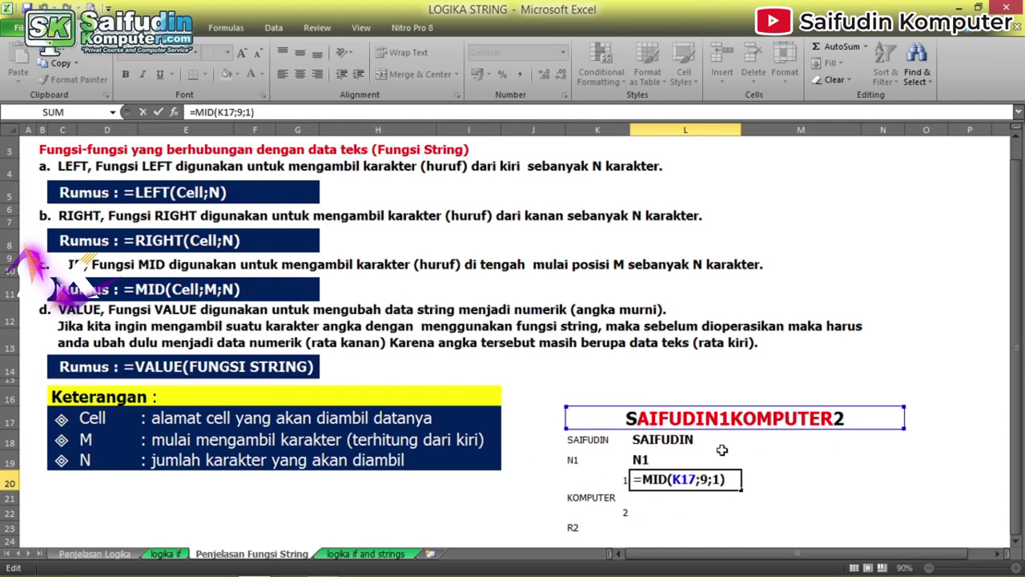
type("VALUE(")
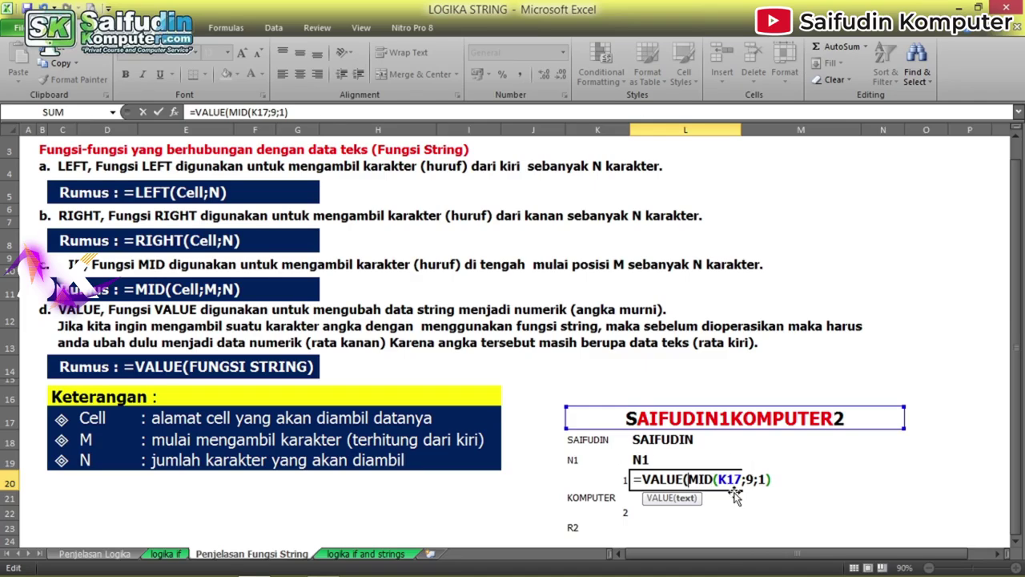
left_click(773, 481)
type(")")
key("Return")
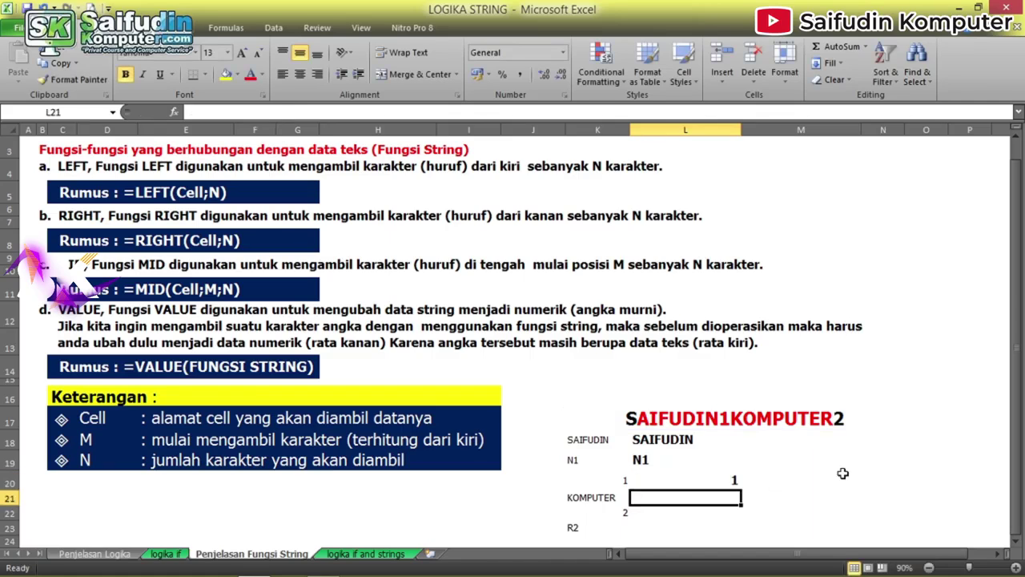
key("Up")
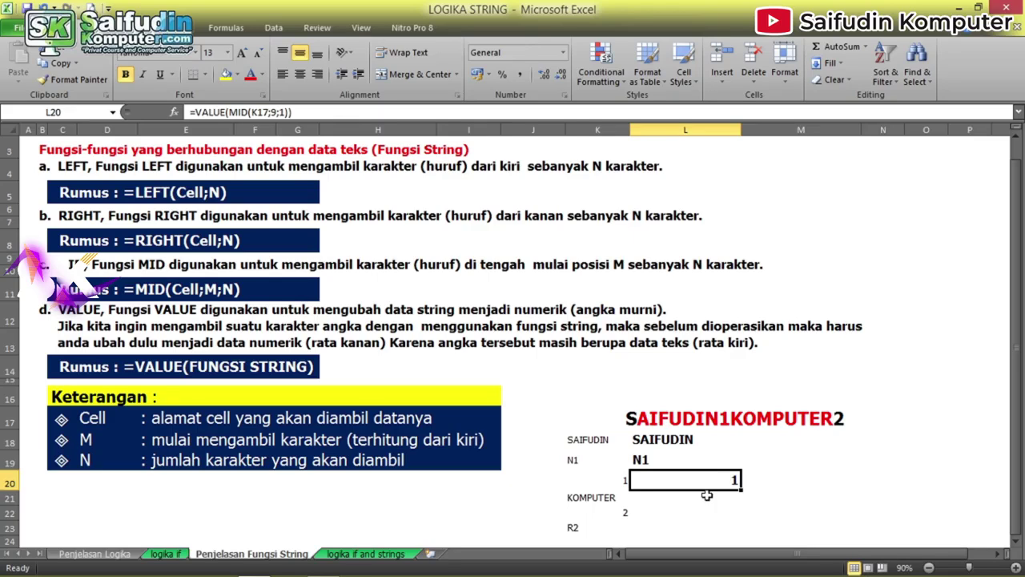
left_click(707, 497)
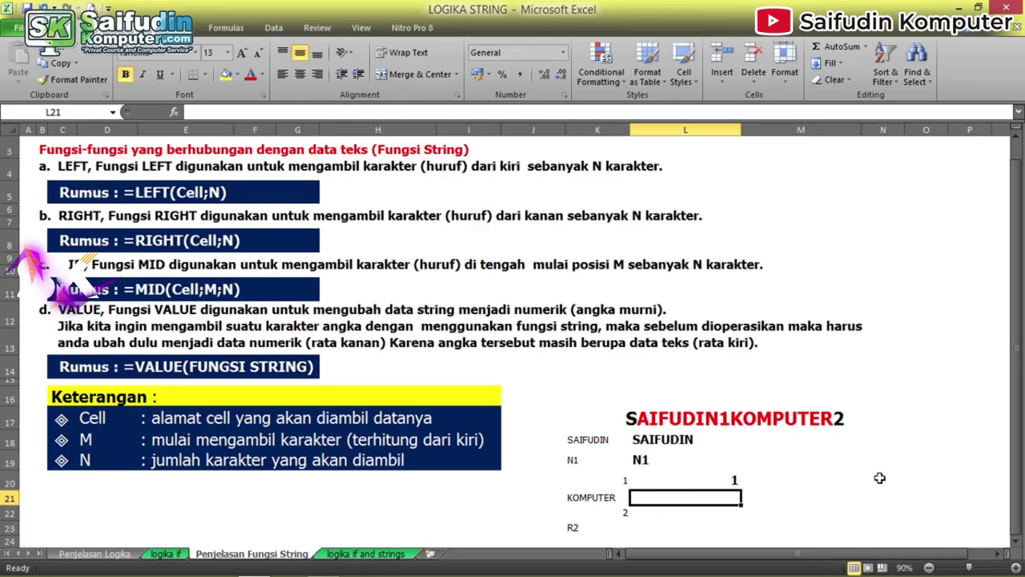
- Enter =MID(K17;10;8) in L21 to return KOMPUTER
type("=")
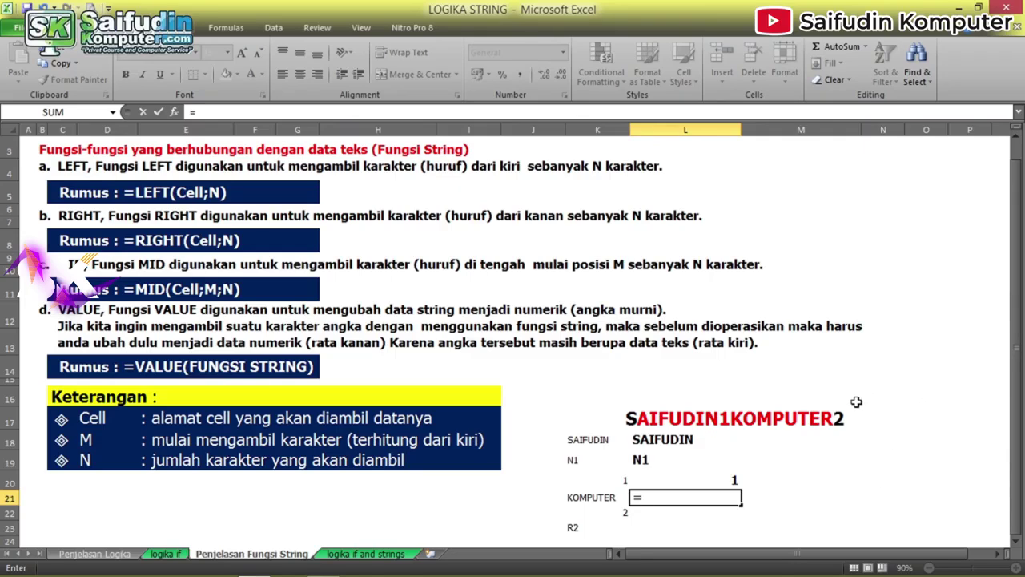
type("MID(")
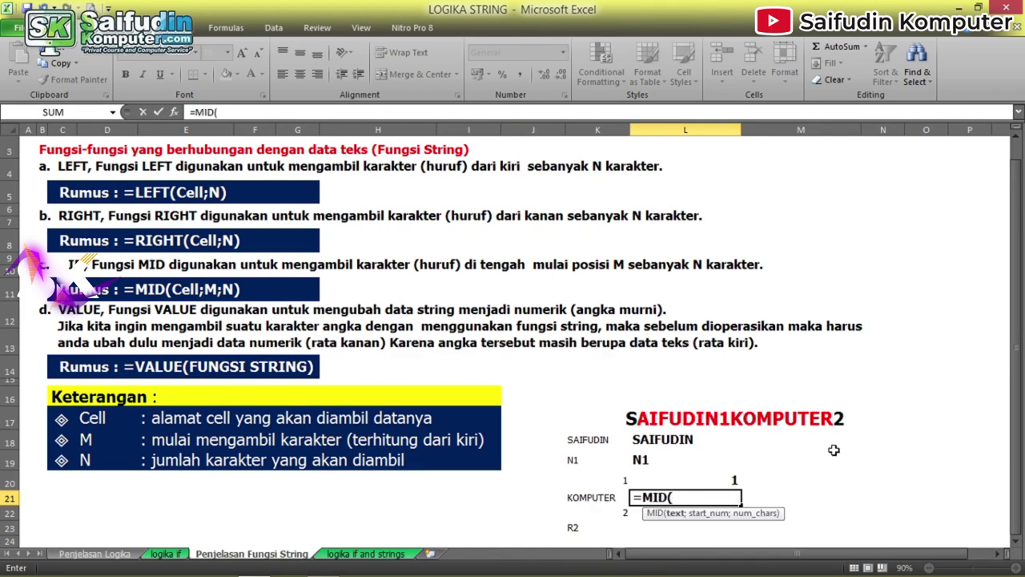
left_click(830, 423)
type(";")
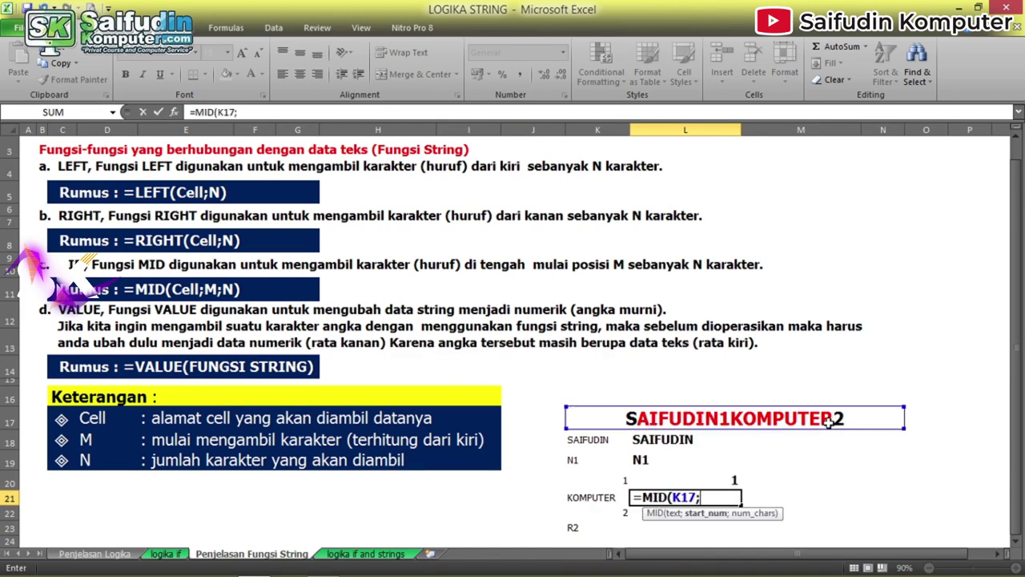
type("10")
type(";")
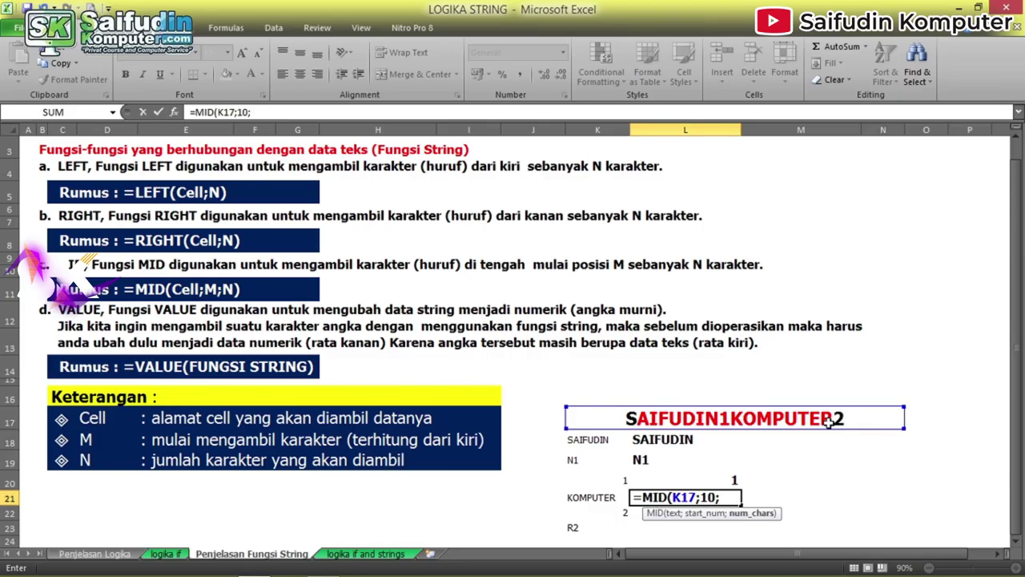
type("8")
type(")")
key("Return")
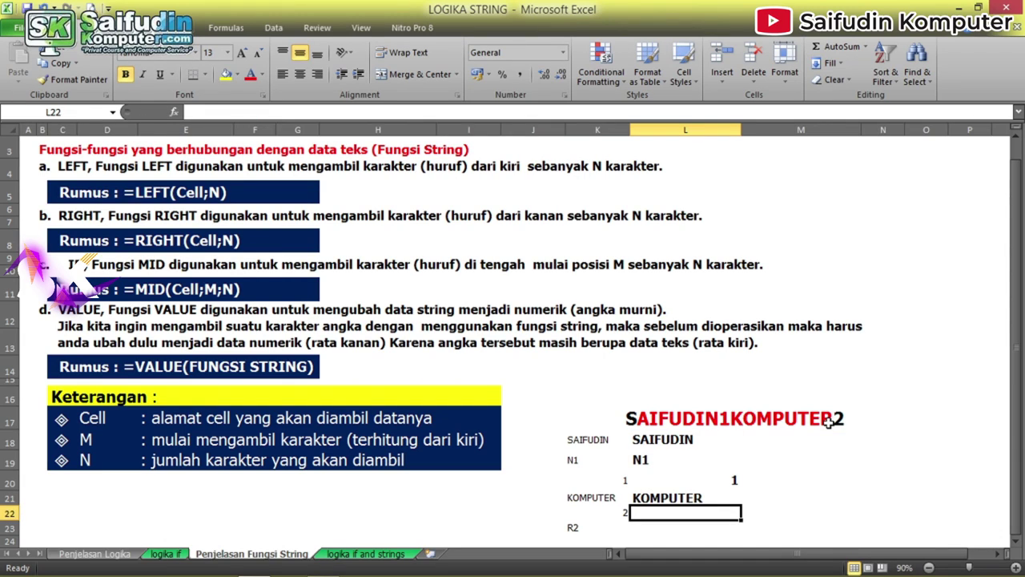
- Enter =VALUE(RIGHT(K17;1)) in L22 to return the number 2
type("=")
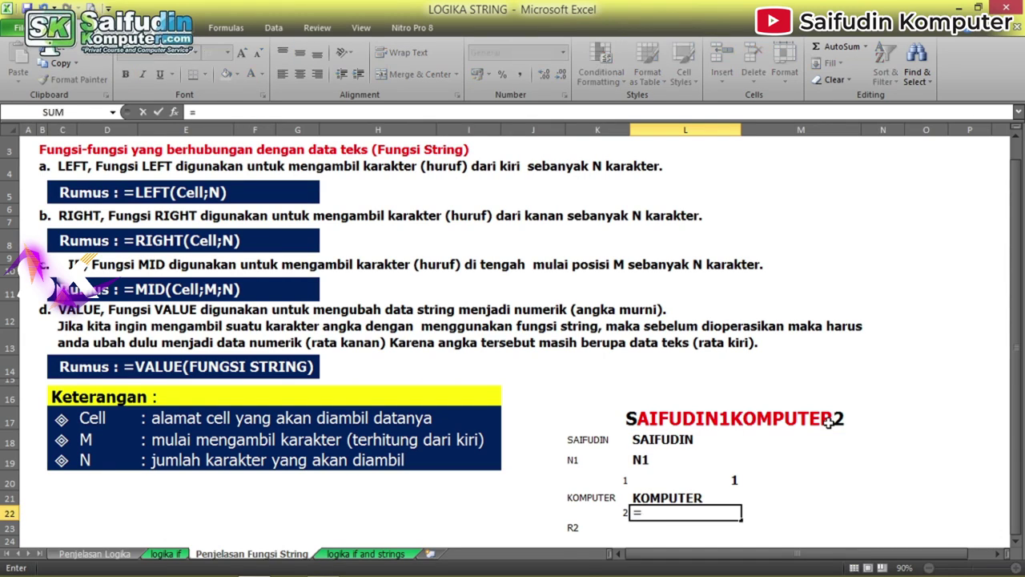
type("VALUE(RIO")
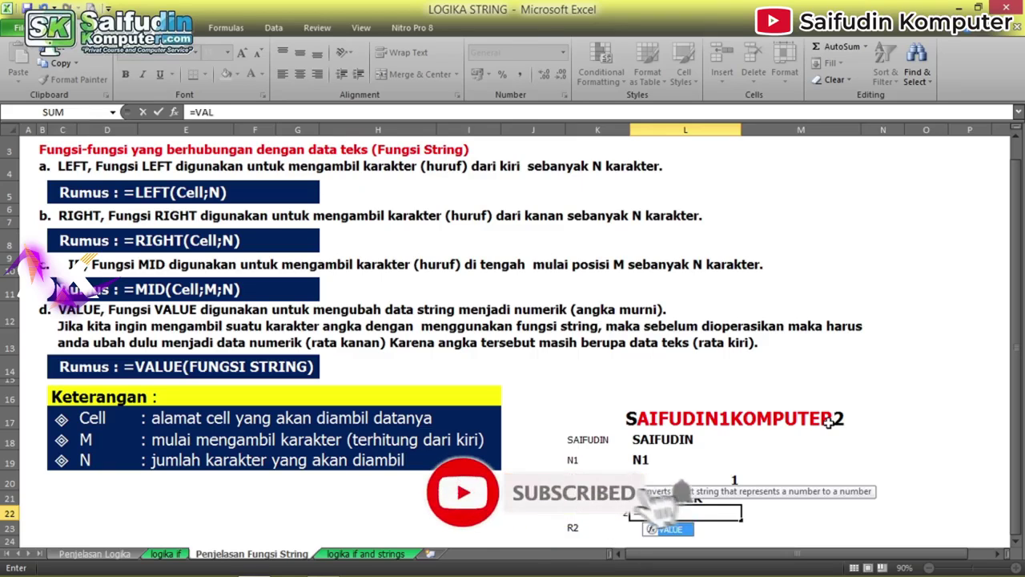
key("Tab")
type("RIO")
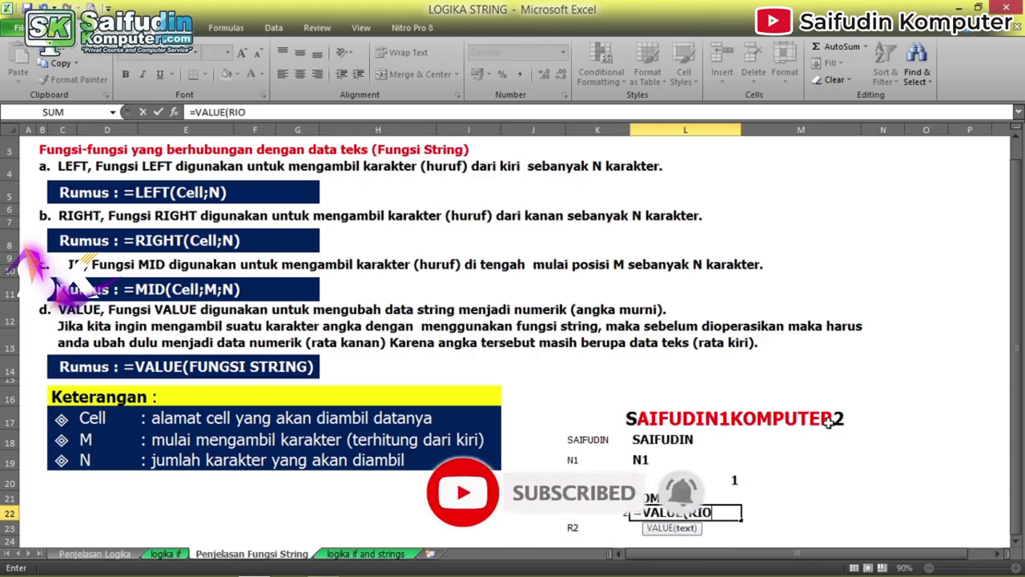
key("BackSpace")
type("GHT")
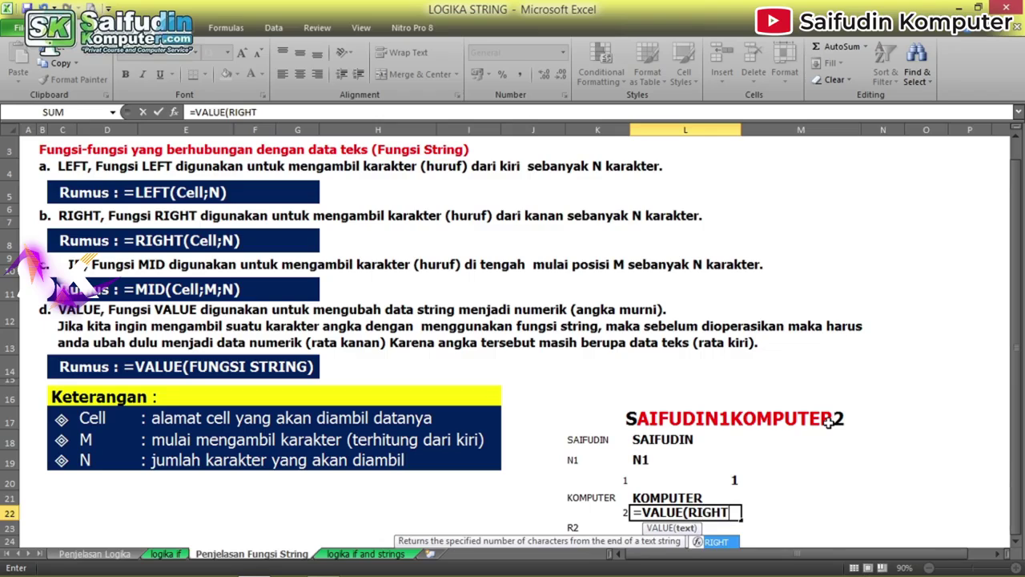
key("Tab")
key("Up")
key("Up")
key("Up")
key("Up")
key("Up")
type(";")
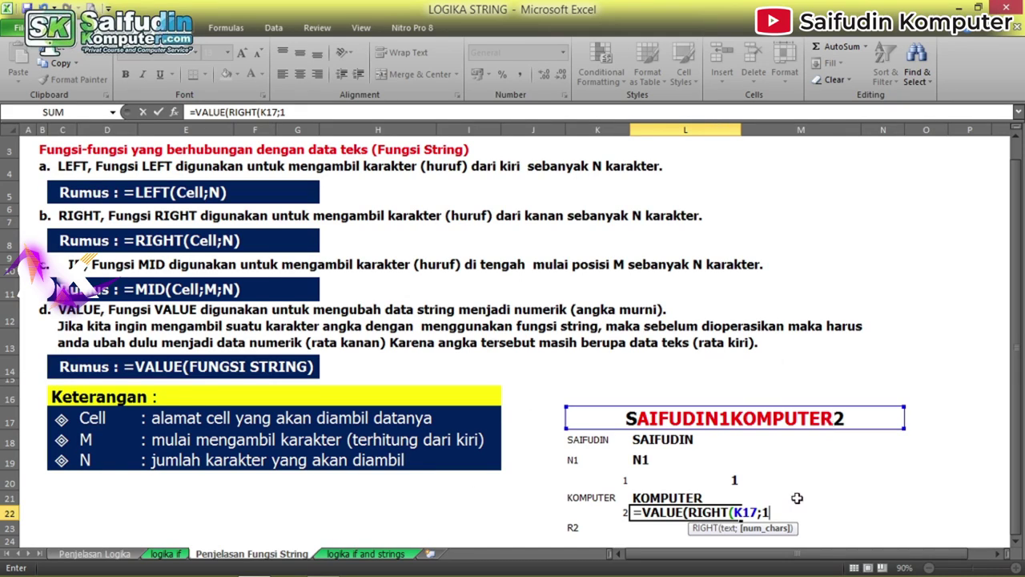
type(")")
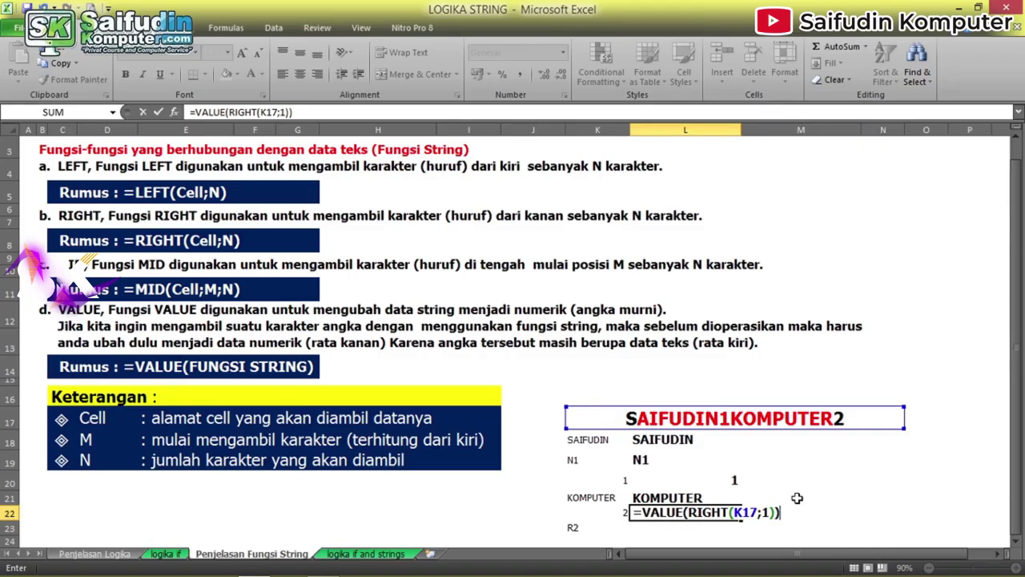
key("Return")
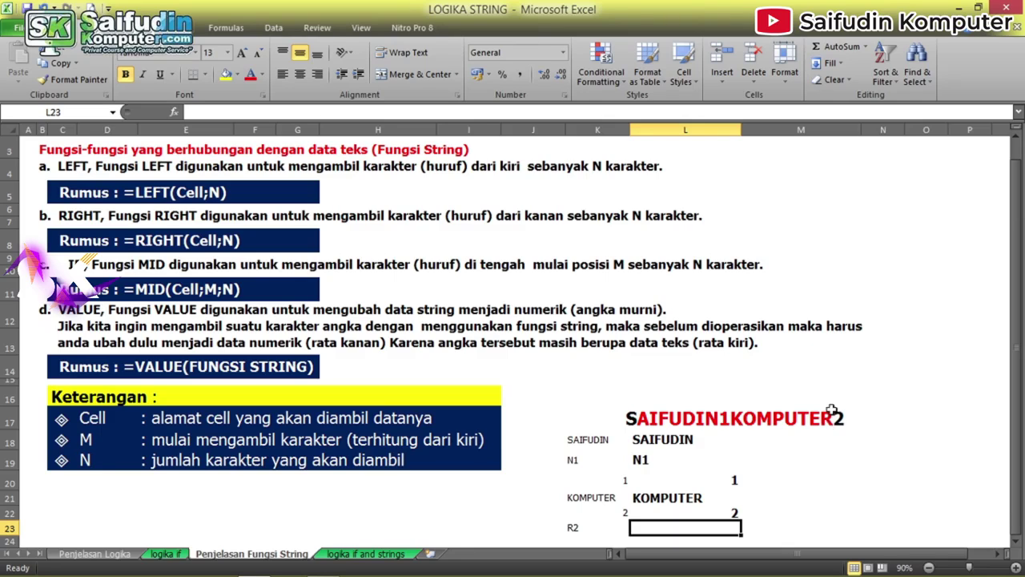
- Enter =RIGHT(K17;2) in L23 to return R2, then go to the logika if and strings sheet
type("=")
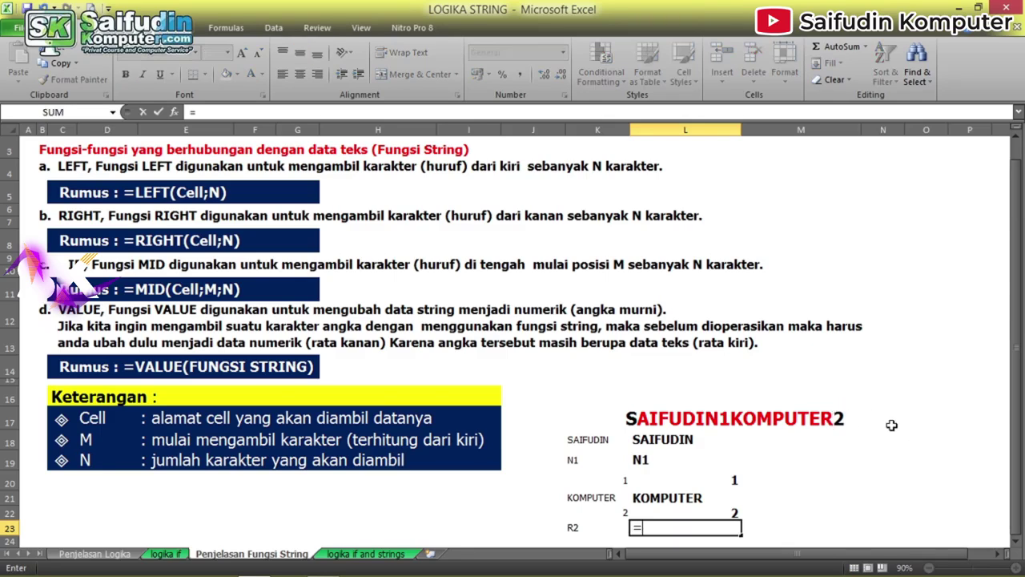
type("VA")
key("BackSpace")
key("BackSpace")
type("RIGH")
key("BackSpace")
key("BackSpace")
type("GHT(")
key("Up")
key("Up")
key("Up")
key("Up")
key("Up")
key("Up")
type(";")
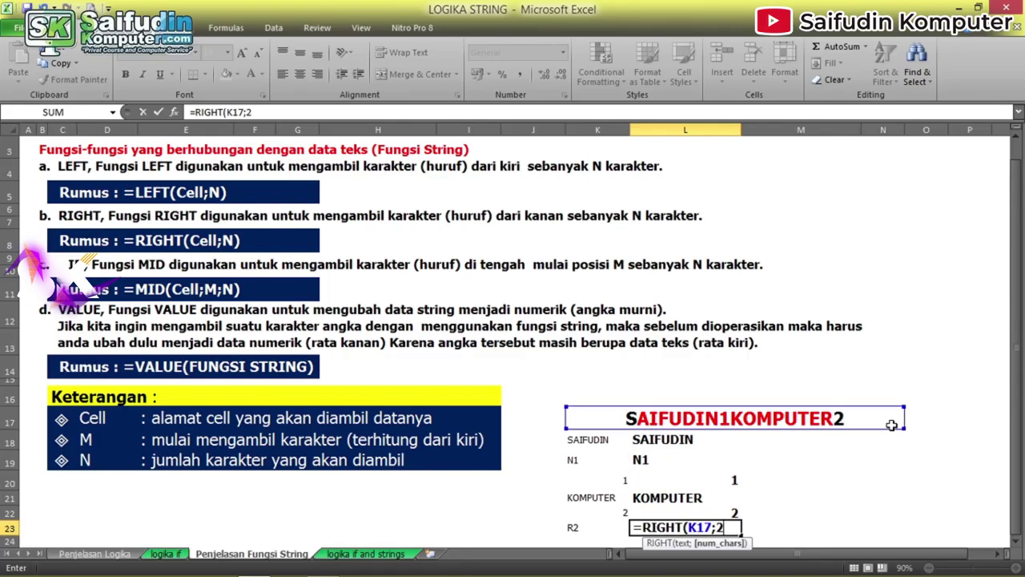
key("Return")
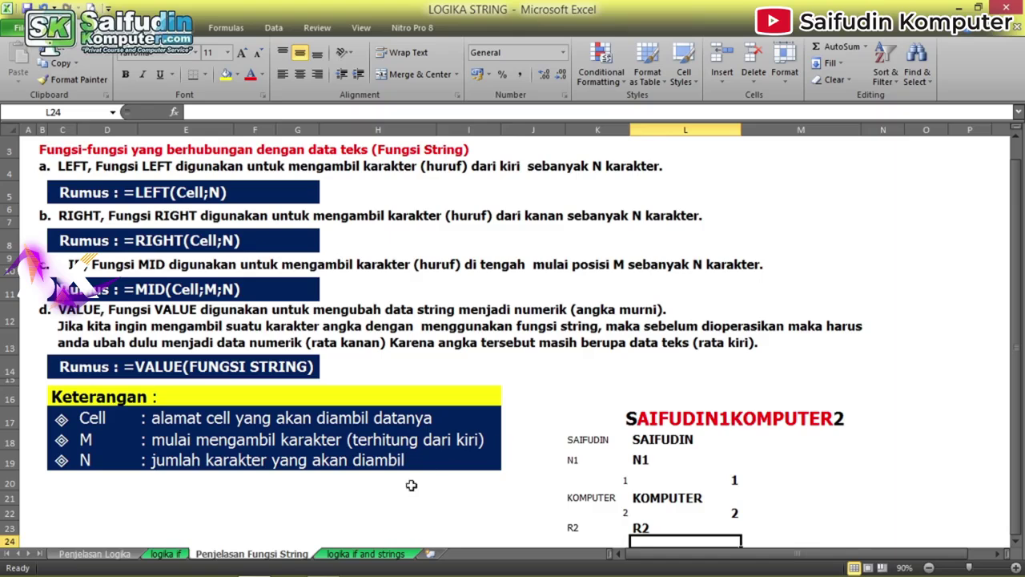
left_click(386, 556)
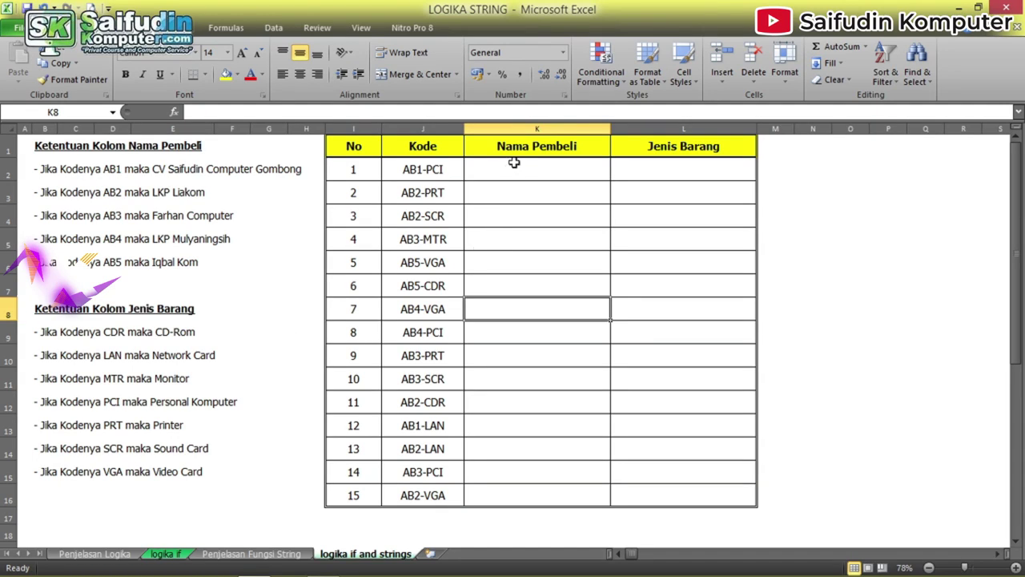
- Highlight the Nama Pembeli and Jenis Barang result cells and the Jenis Barang rule list
left_click_drag(514, 163, 501, 448)
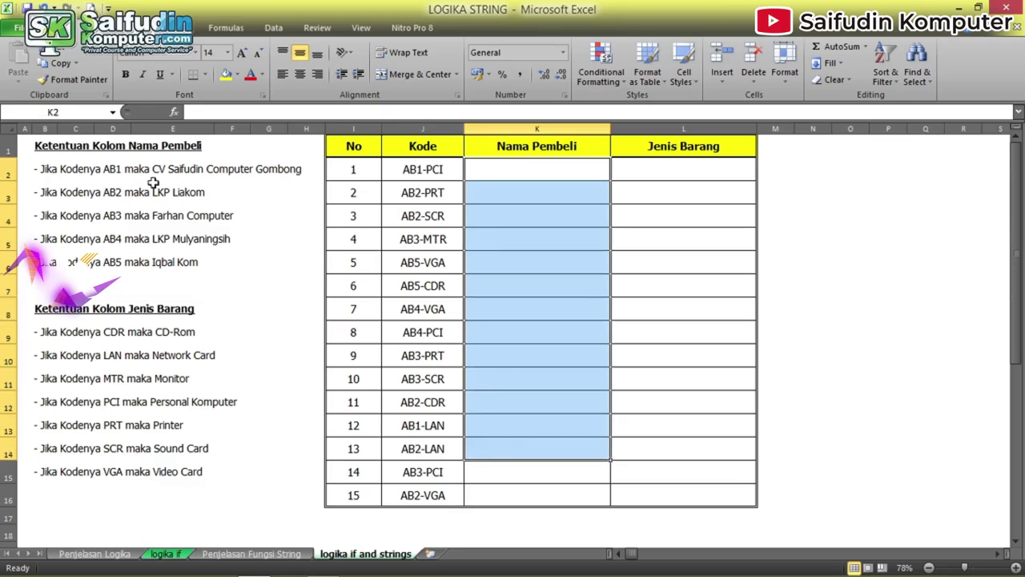
left_click(97, 163)
left_click_drag(629, 170, 632, 472)
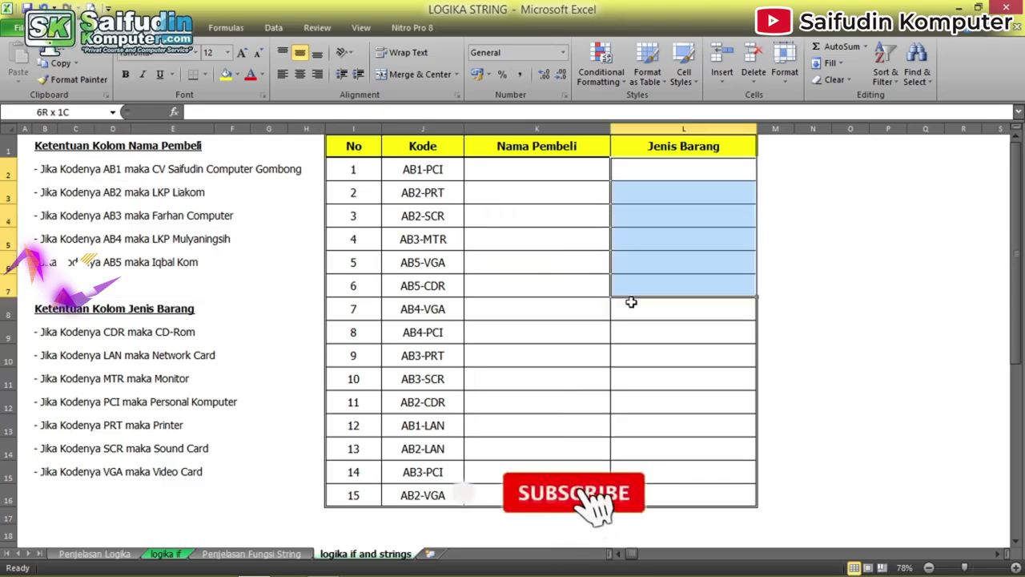
left_click_drag(60, 316, 73, 444)
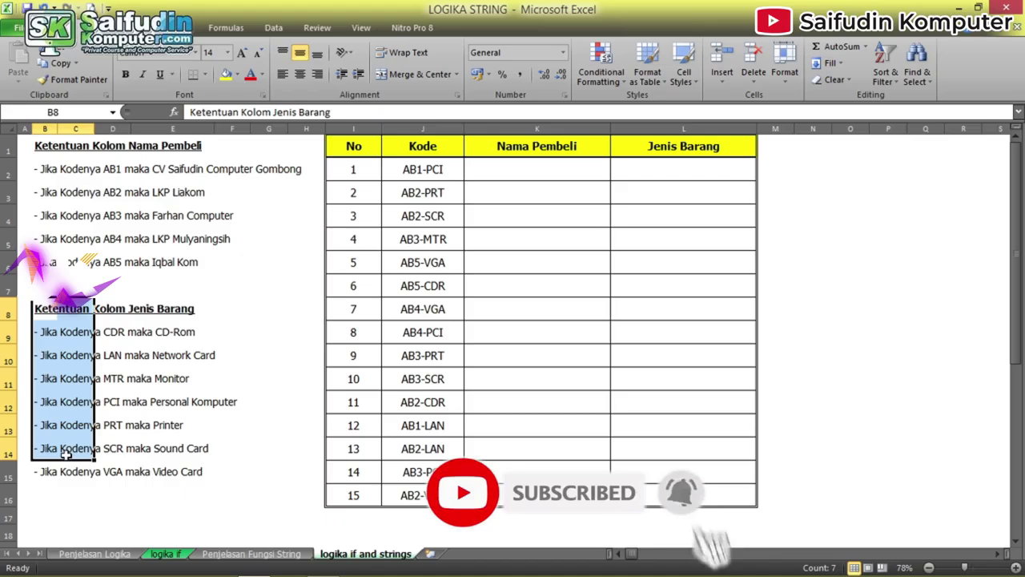
- Enter 1 in A2 and =A2+1 in A3 to number the Nama Pembeli rules 1–5
left_click(21, 170)
type("1")
key("Return")
type("=")
key("Up")
type("+1")
key("Return")
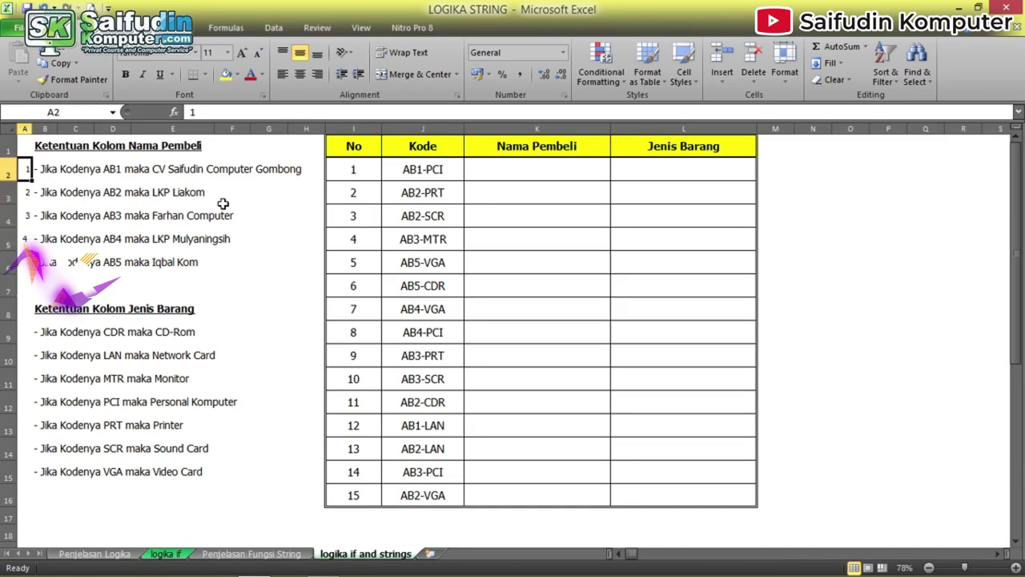
- Copy the numbering to A9 and extend it so the Jenis Barang rules run 1–7
key("ctrl+c")
left_click(24, 331)
key("ctrl+v")
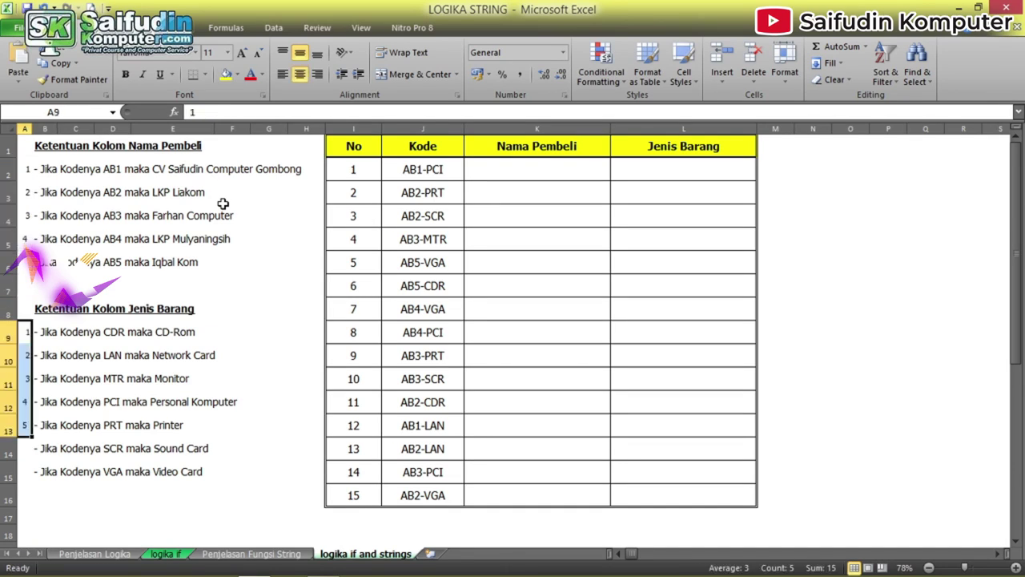
left_click(24, 378)
key("Down")
key("Down")
key("Return")
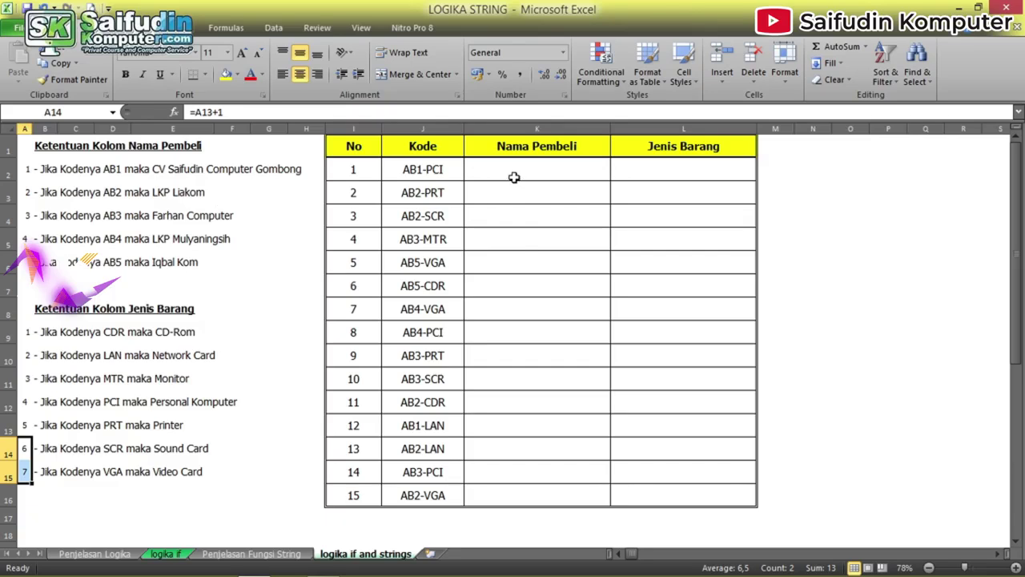
- Point out sample codes like AB3-MTR, then show the Kode2 column on the logika if sheet
left_click(450, 244)
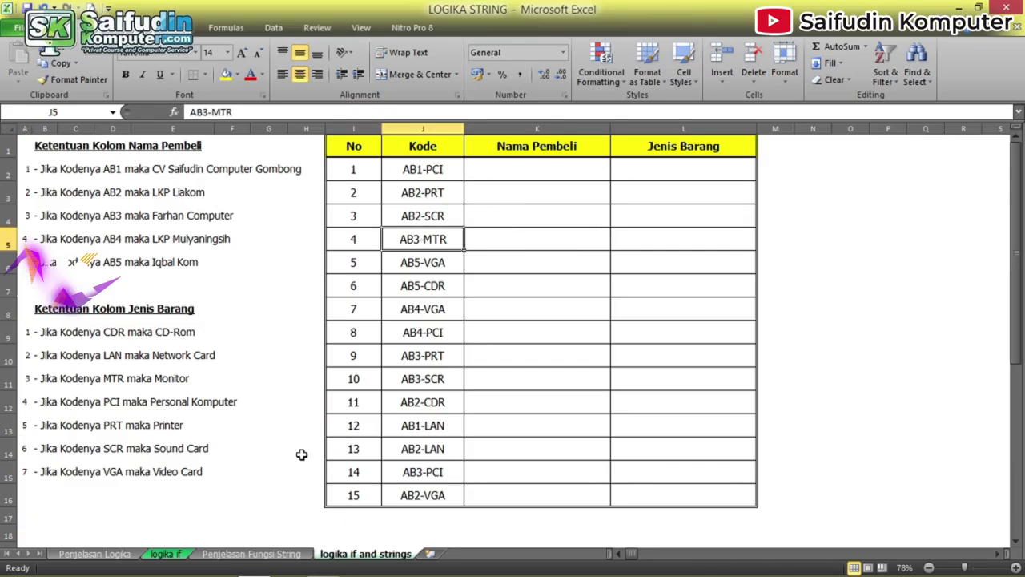
left_click(439, 147)
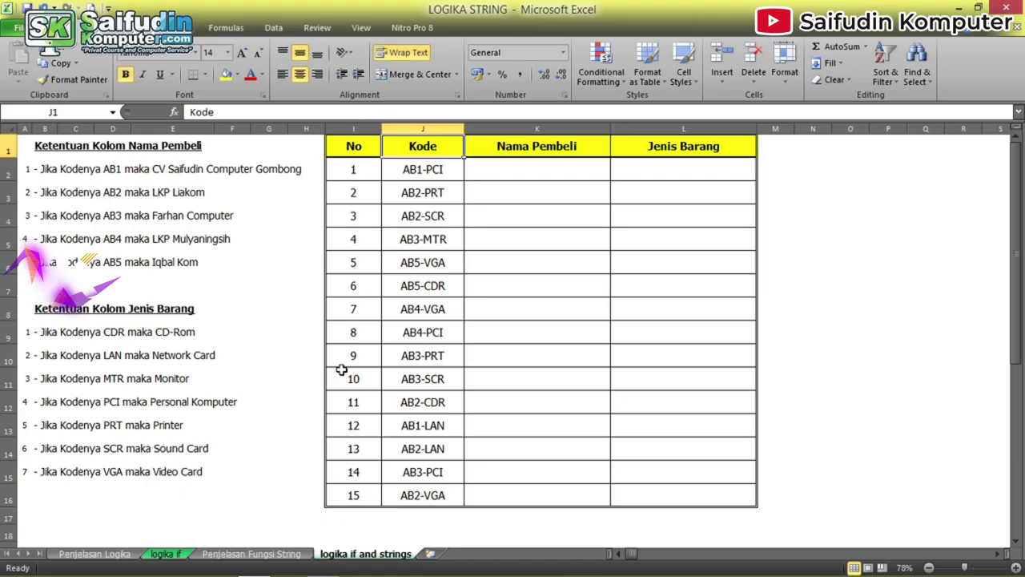
left_click(168, 552)
left_click(458, 255)
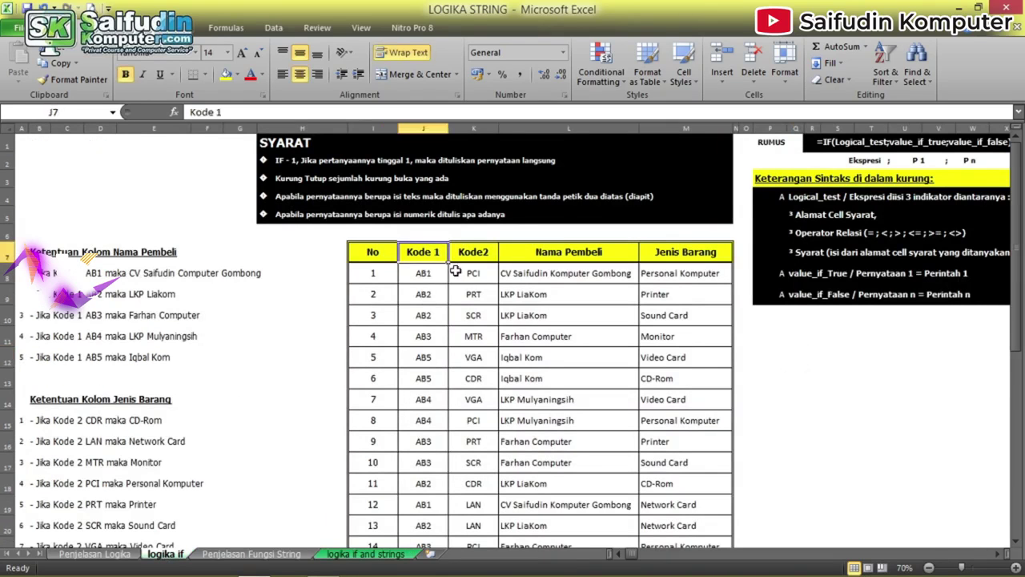
left_click(461, 273)
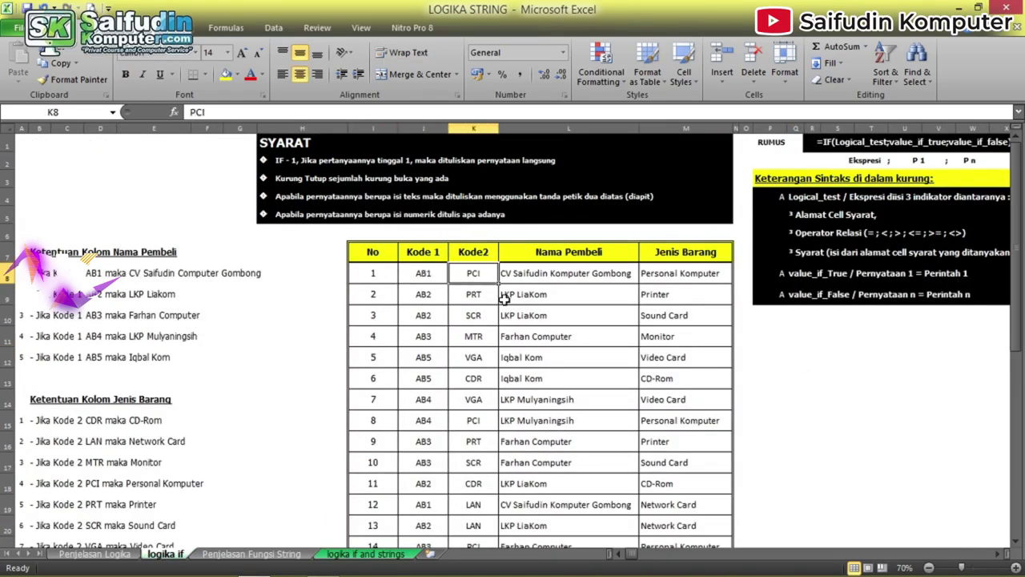
left_click(389, 556)
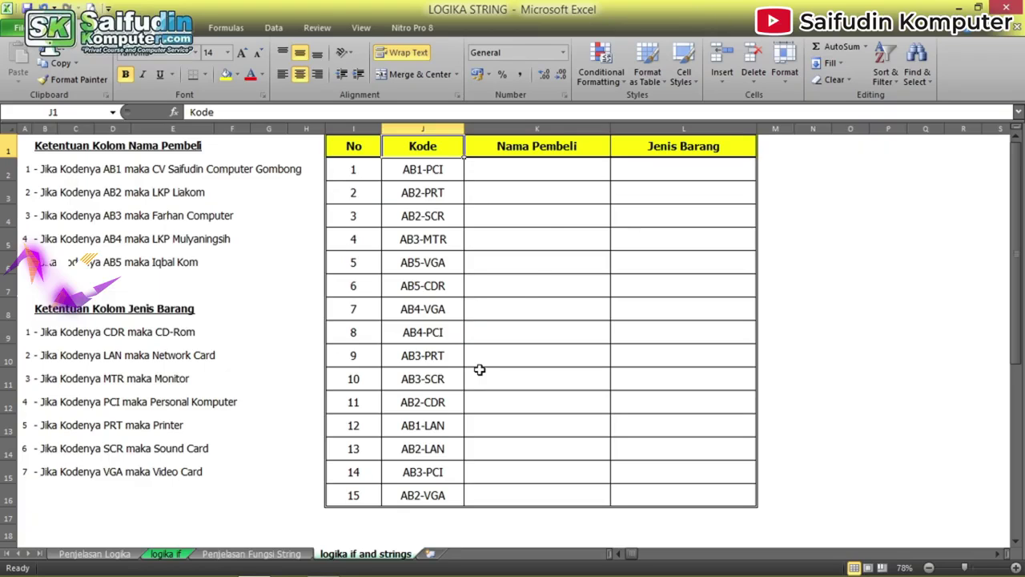
- Select Nama Pembeli K2:K16 and compare with the logika if and Penjelasan Fungsi String sheets
left_click(568, 173)
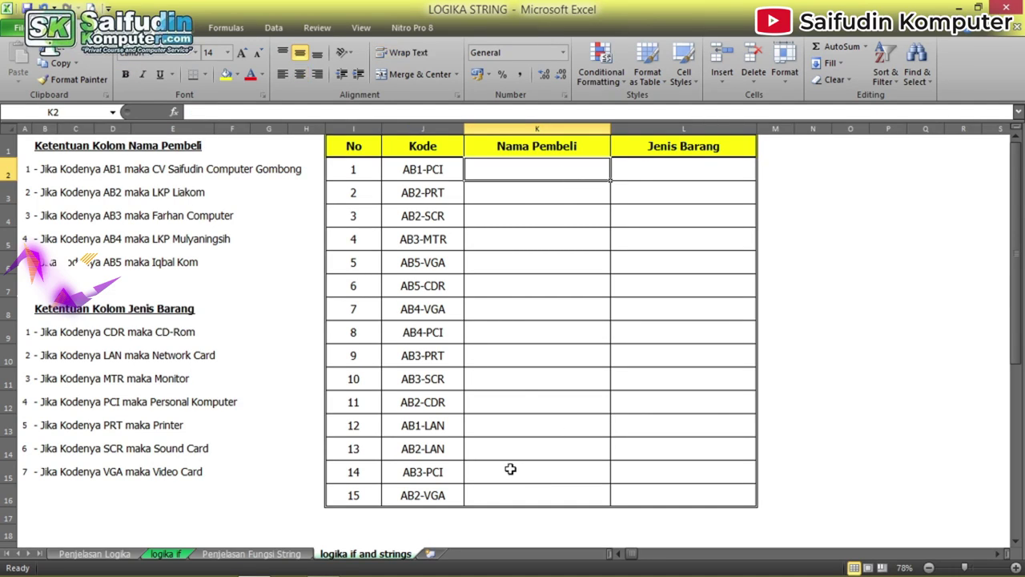
left_click_drag(512, 170, 554, 491)
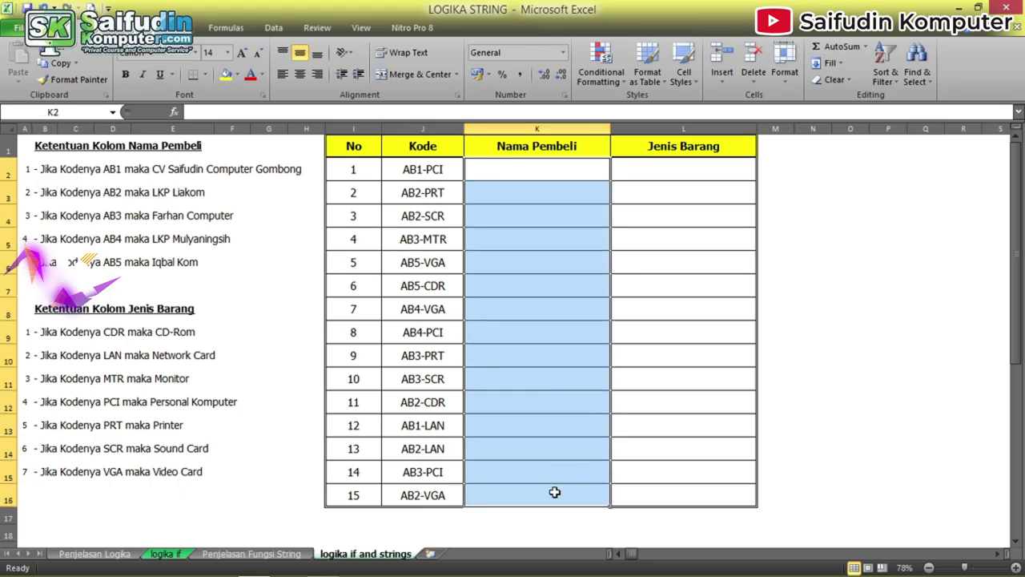
type("=")
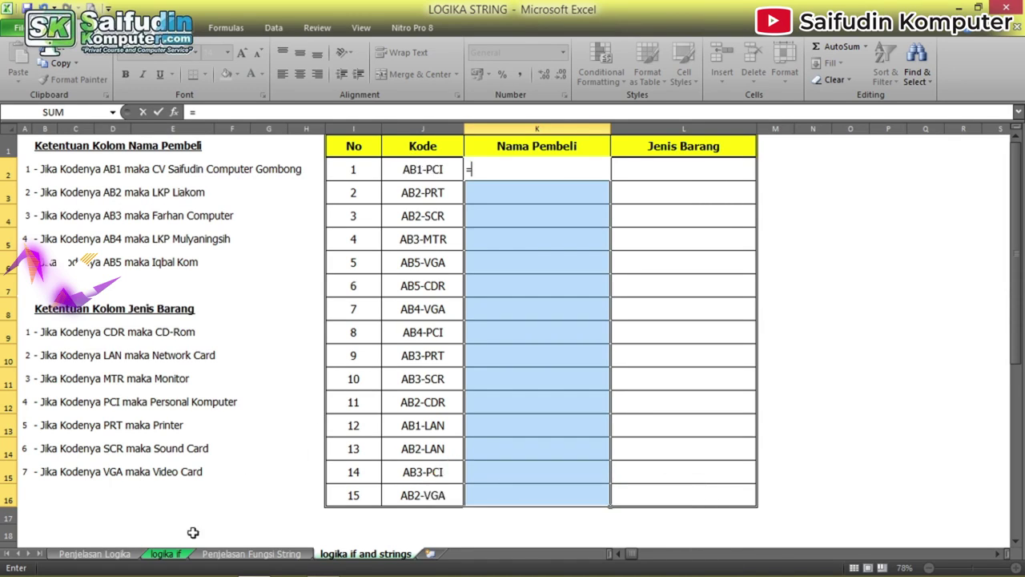
left_click(172, 554)
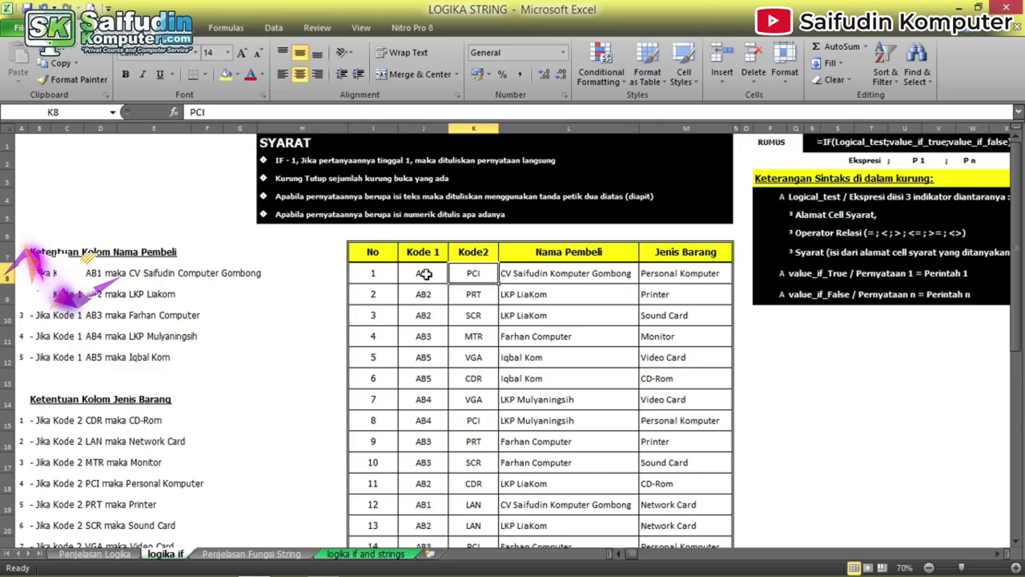
left_click(376, 552)
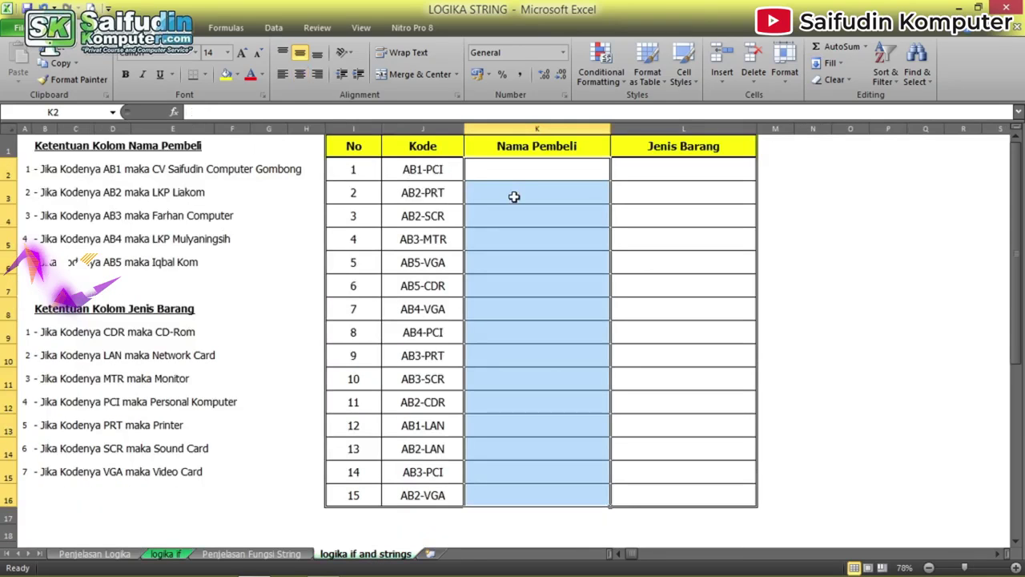
type("=")
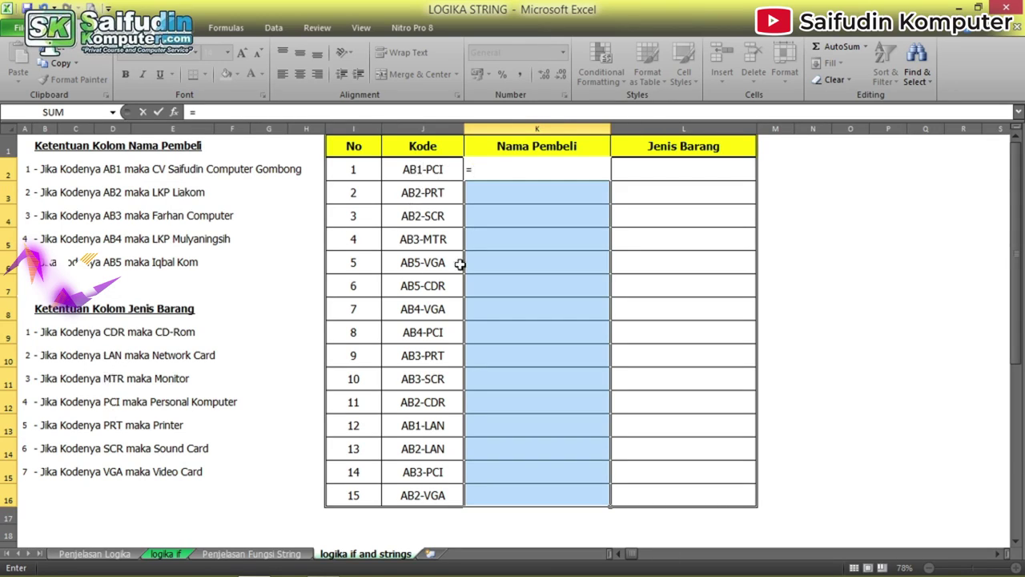
left_click(296, 553)
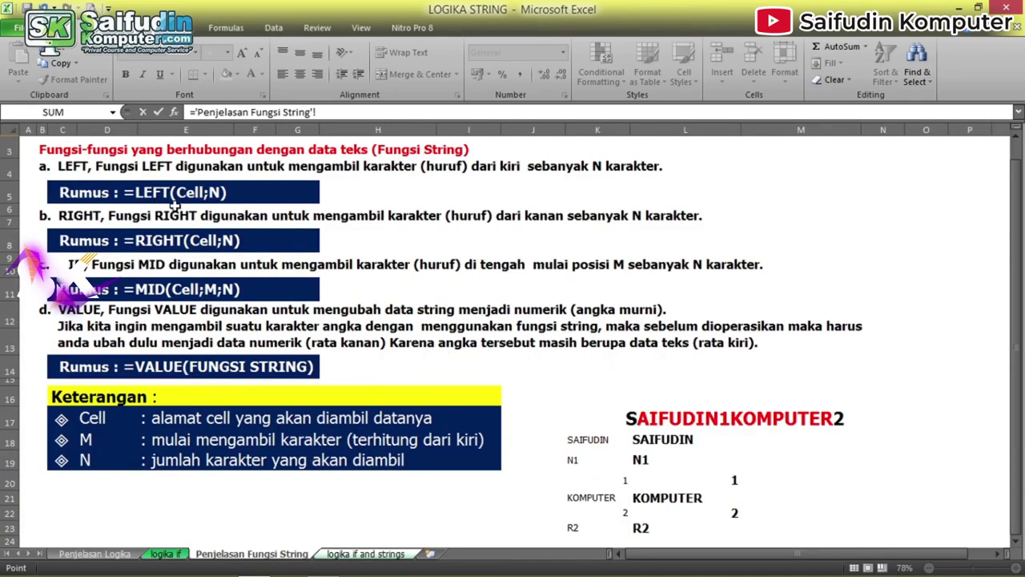
left_click(356, 554)
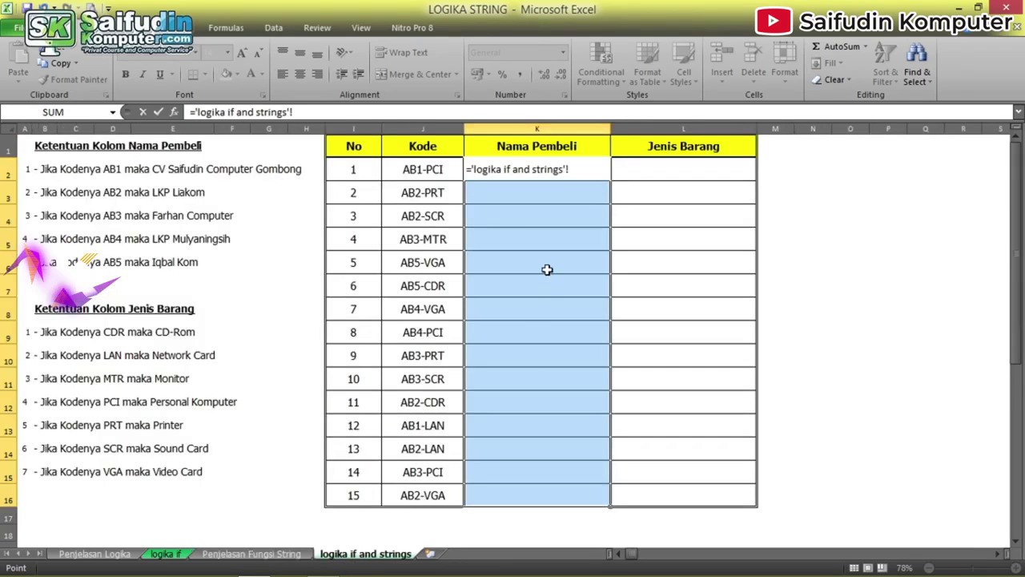
- Clear the stray entry in K2 and begin the formula with =IF(
key("Escape")
type("=LEF")
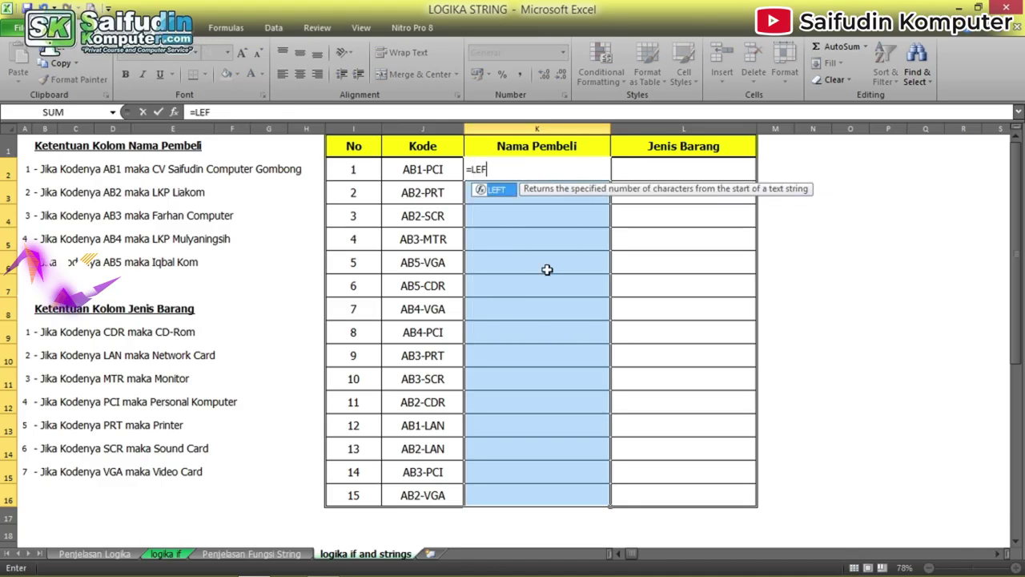
key("BackSpace")
key("BackSpace")
key("BackSpace")
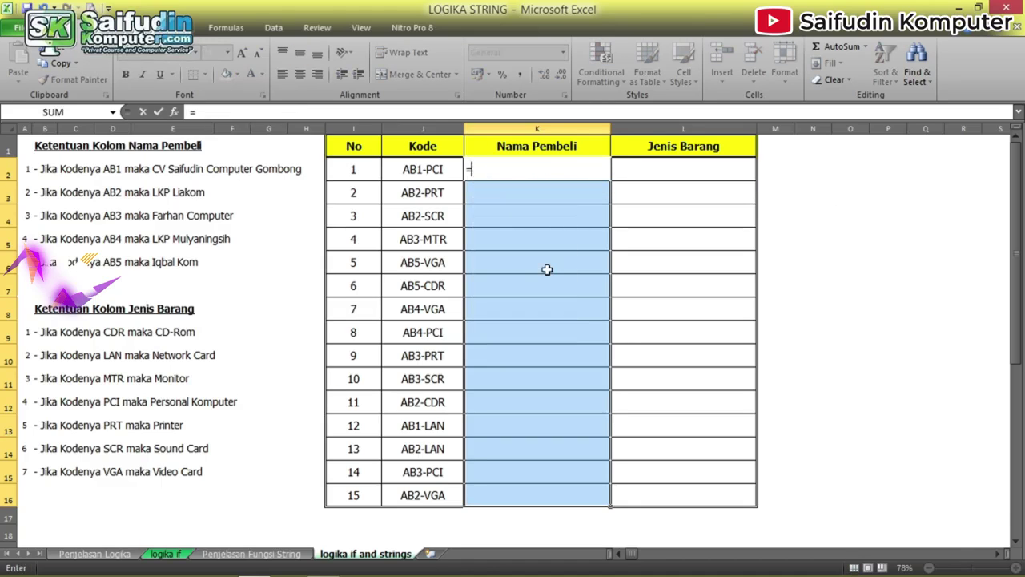
key("BackSpace")
type("=IF(")
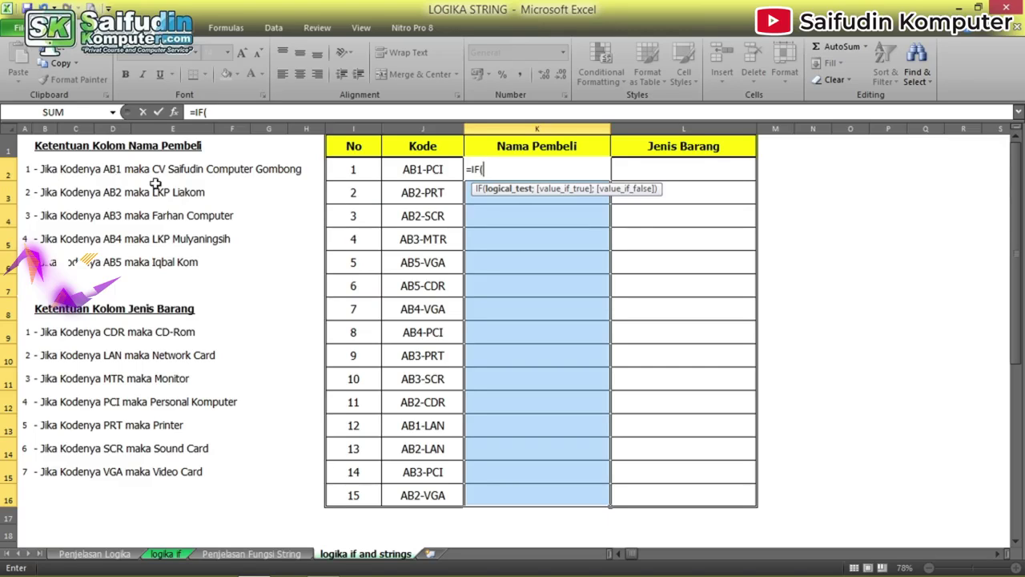
- Add LEFT(J2;3) after =IF( in K2, removing the stray trailing equals sign
left_click(453, 169)
key("BackSpace")
key("BackSpace")
type("LEFT")
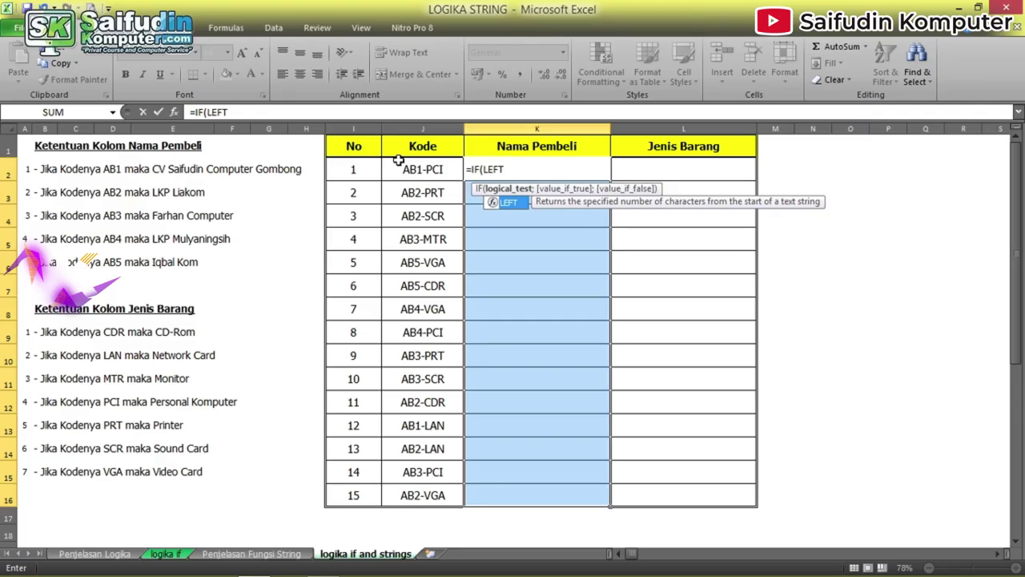
type("(")
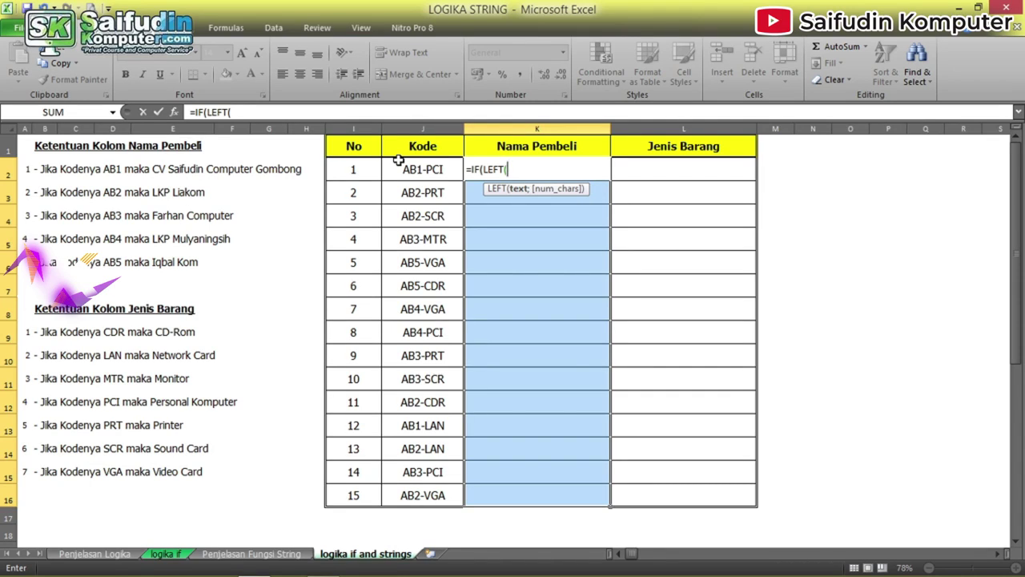
left_click(401, 163)
type(";")
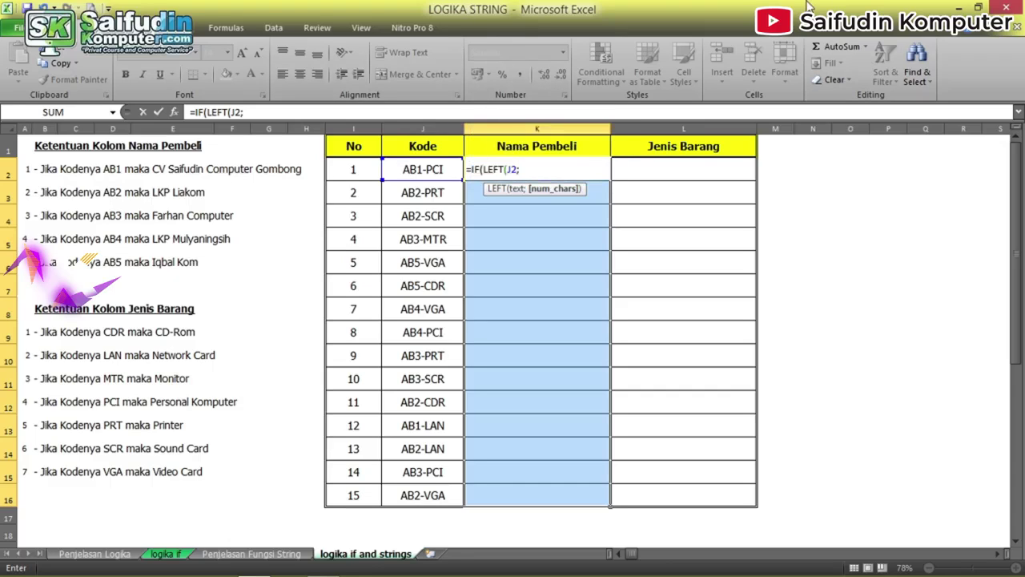
type("3)")
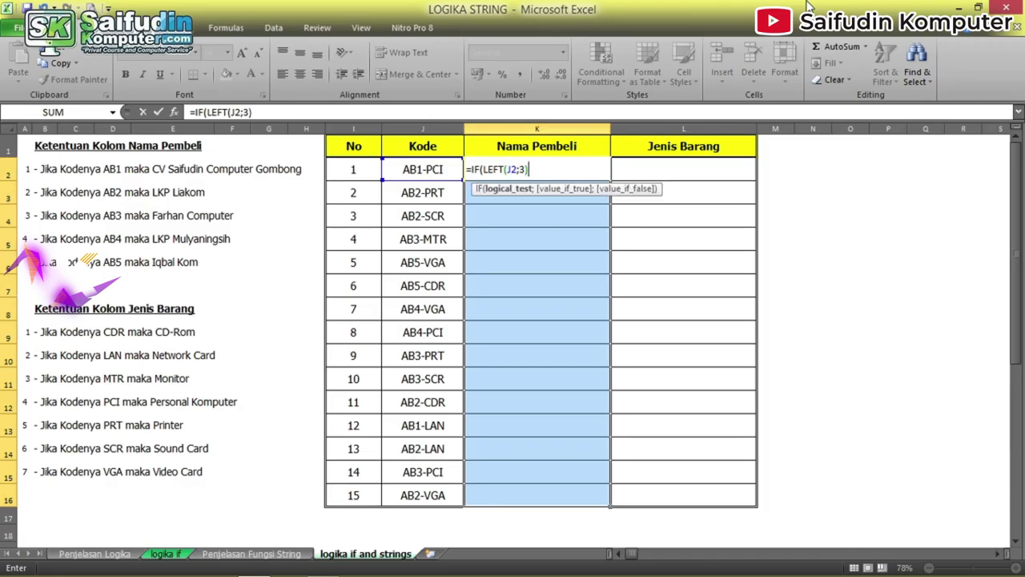
type("=")
key("BackSpace")
left_click_drag(485, 169, 537, 173)
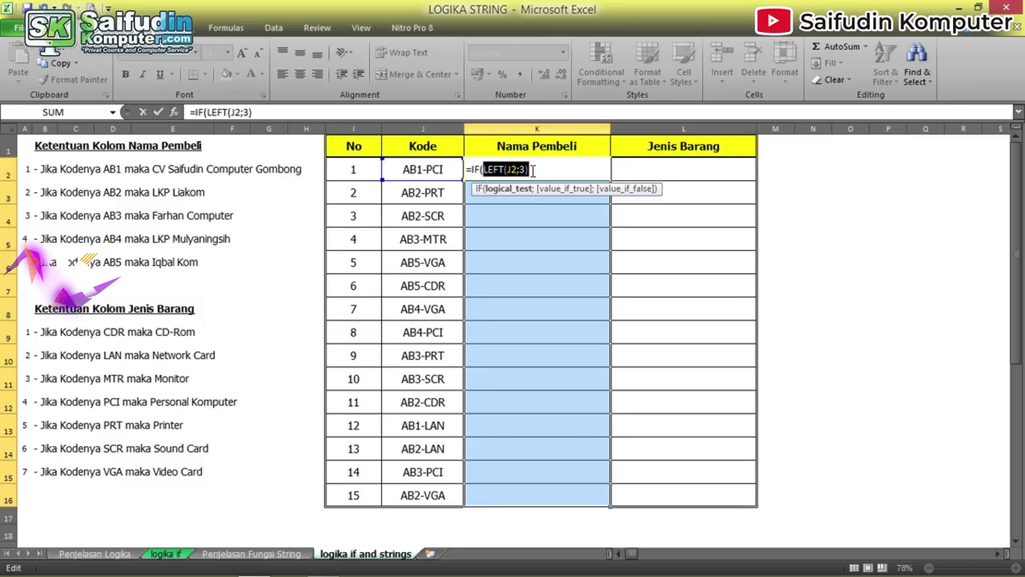
- Complete the first clause: ="AB1" returns "CV Saifudin Komputer Gombong"
left_click(533, 169)
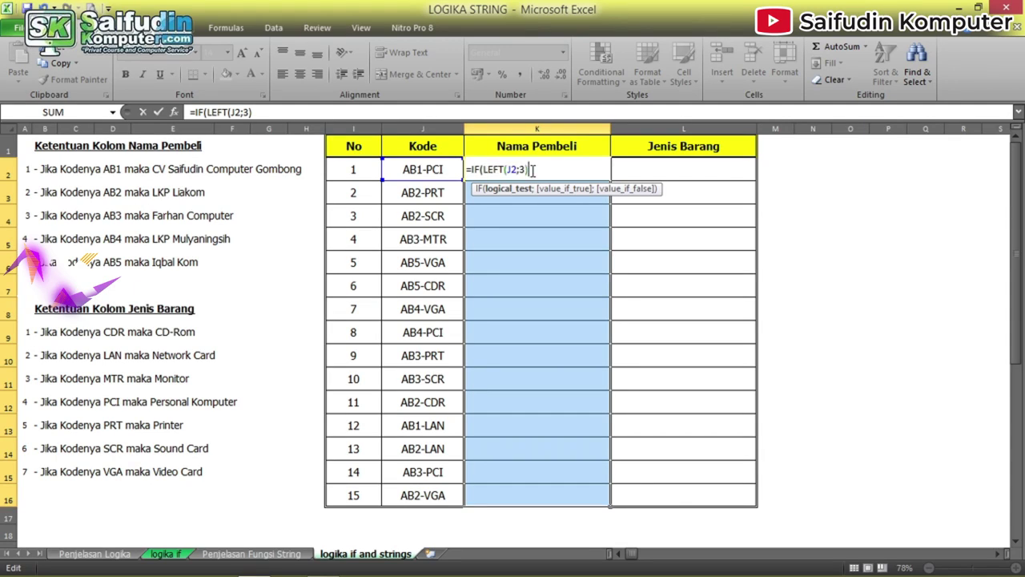
type("=\"")
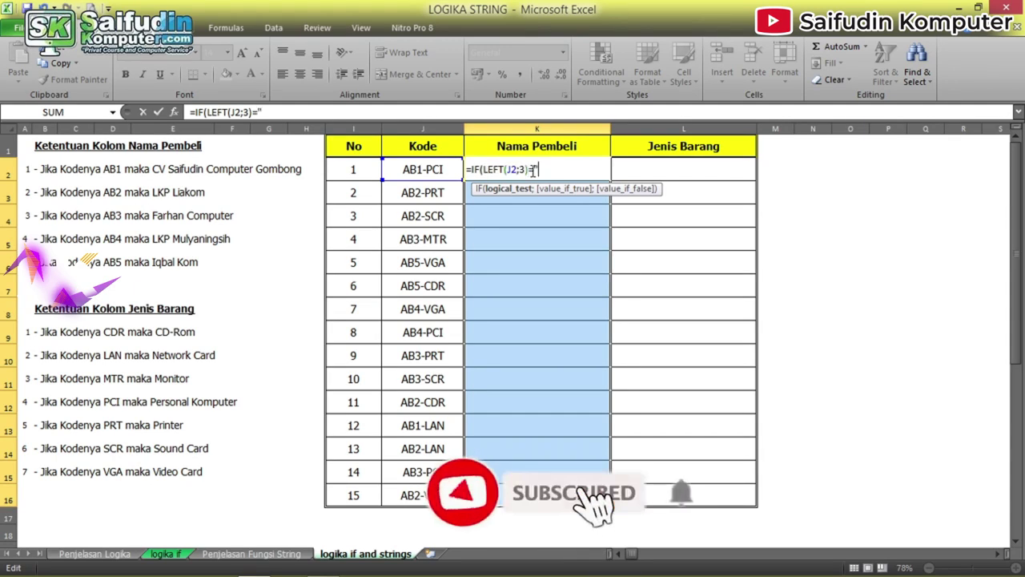
type("AB")
key("BackSpace")
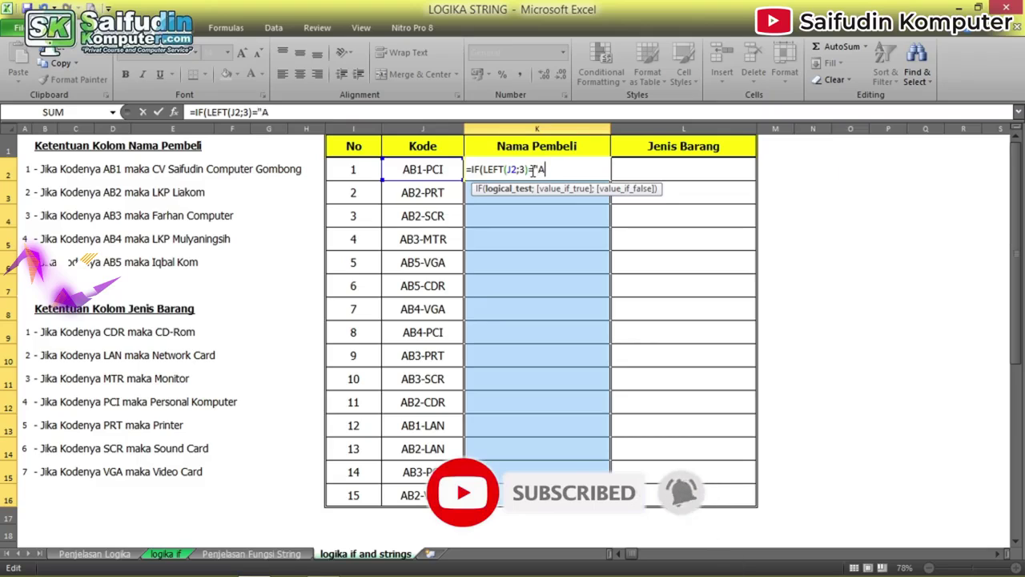
type("B1")
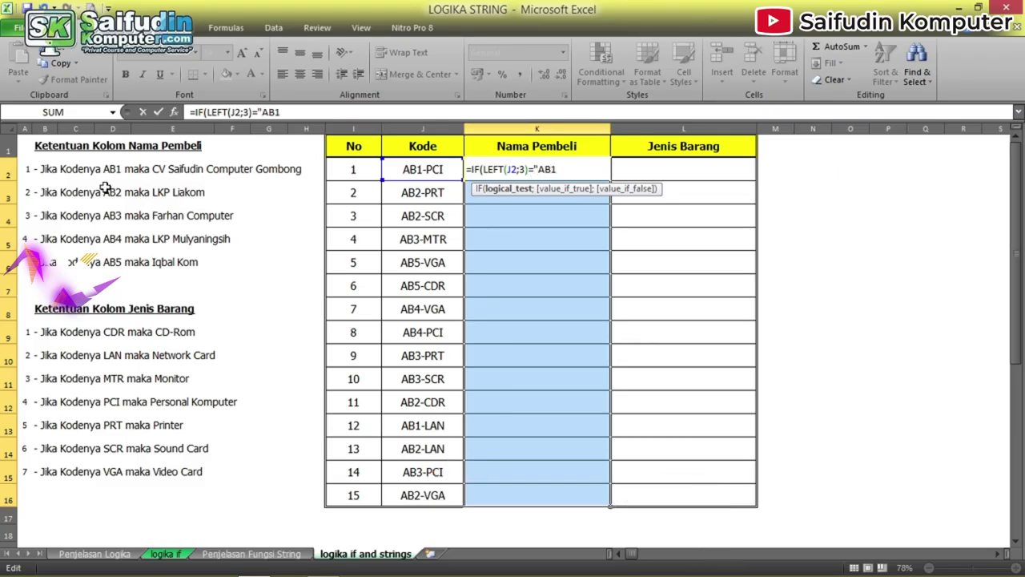
type("\";")
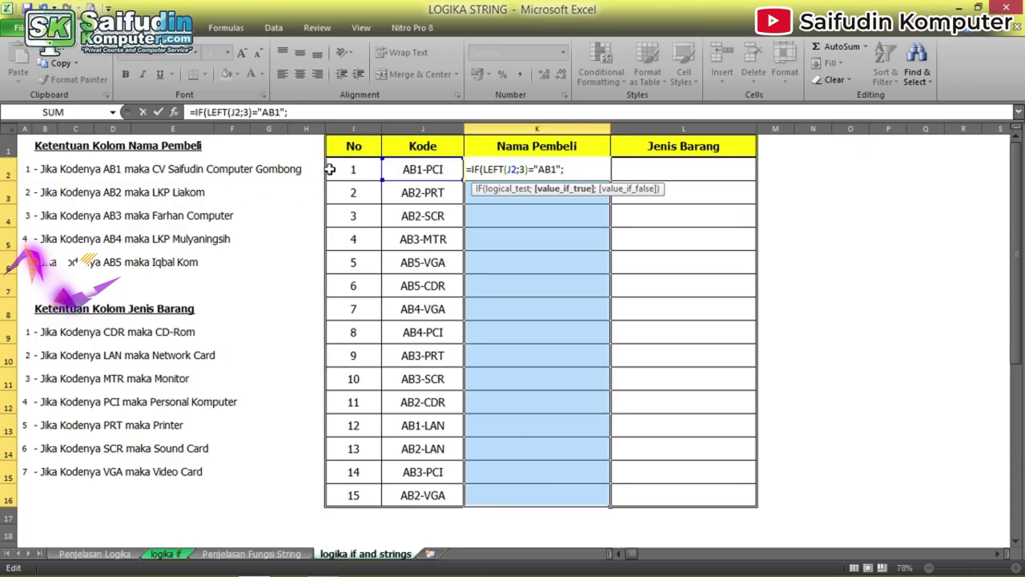
type("\"CV Saifudin Komputer Gombong\";")
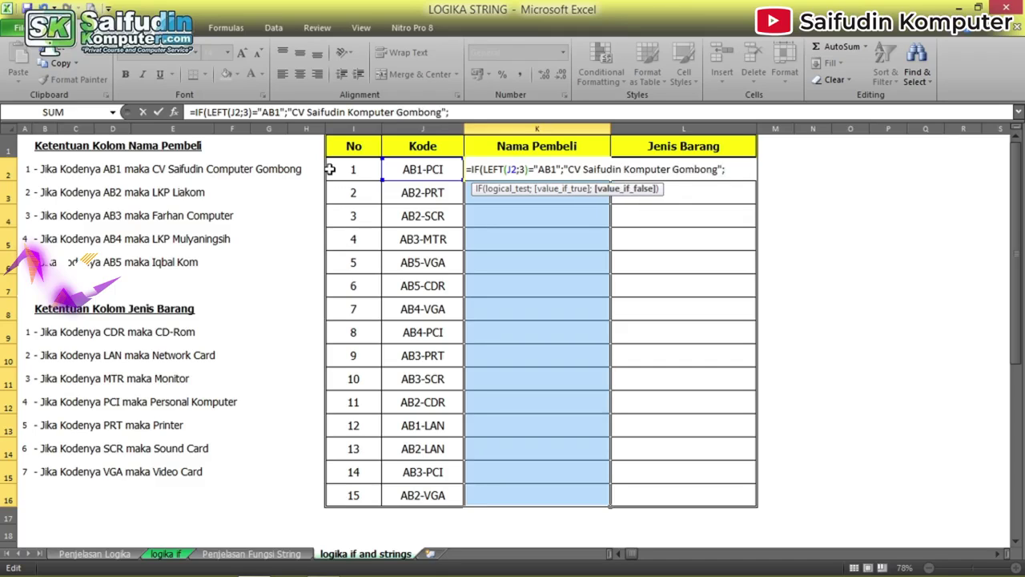
- Copy the AB1 IF clause and paste it at the end of the formula
mouse_move(474, 169)
left_mouse_down()
mouse_move(729, 168)
mouse_move(471, 169)
left_mouse_up()
left_click(738, 167)
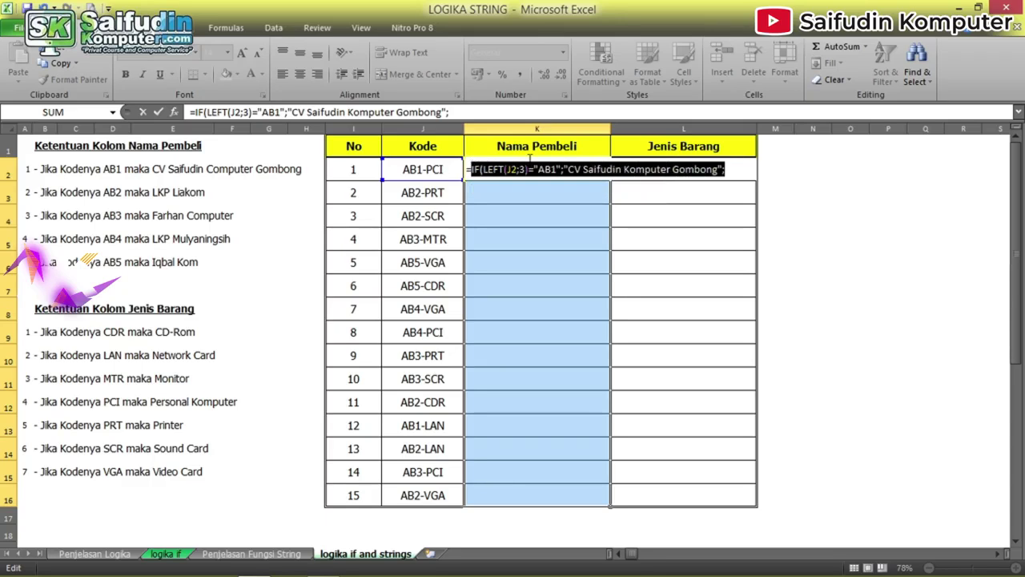
left_click(741, 166)
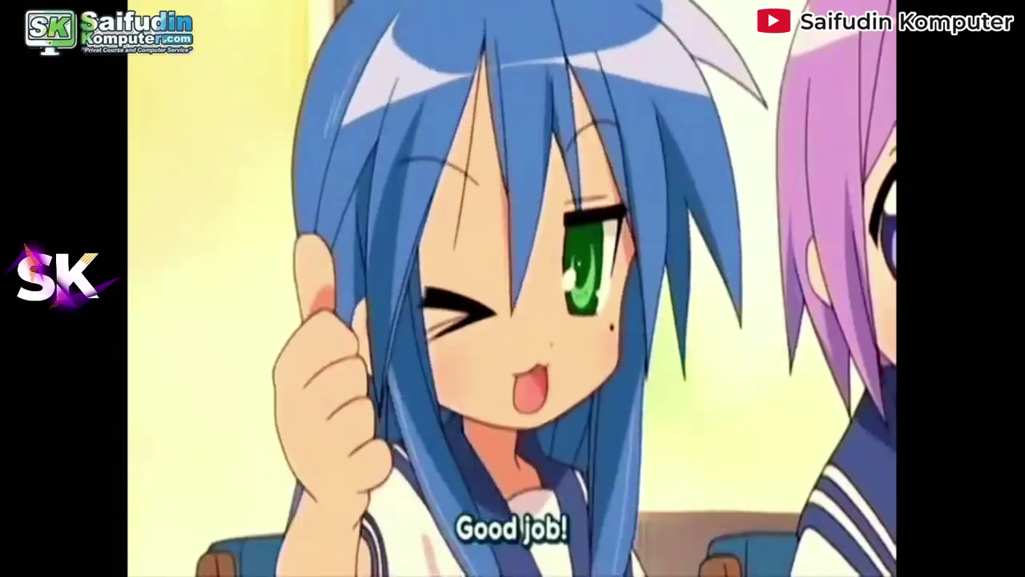
key("ctrl+v")
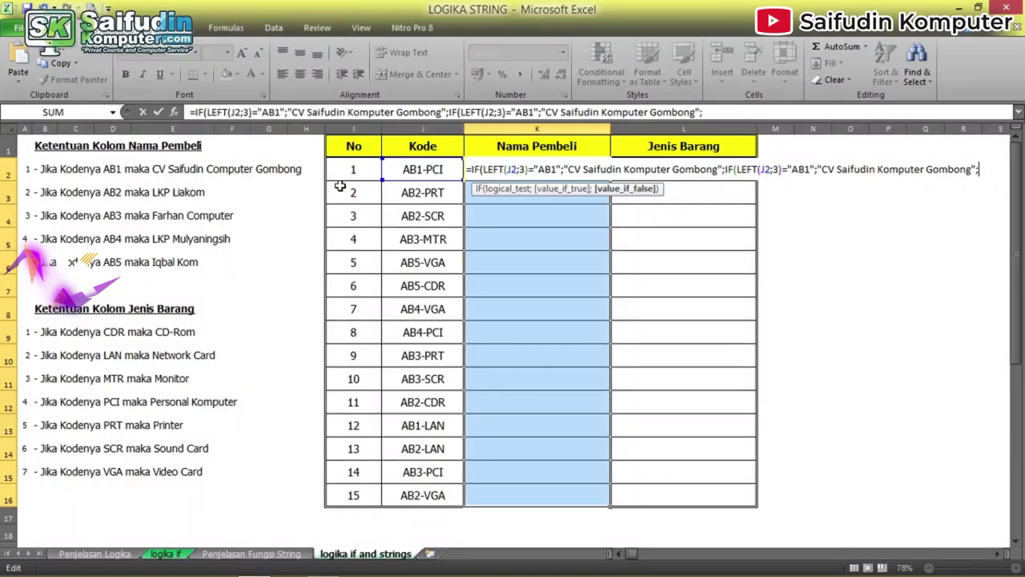
- Change the second clause to code AB2 returning "LKP Liakom"
left_click(811, 170)
key("BackSpace")
type("2")
left_click_drag(822, 170, 972, 167)
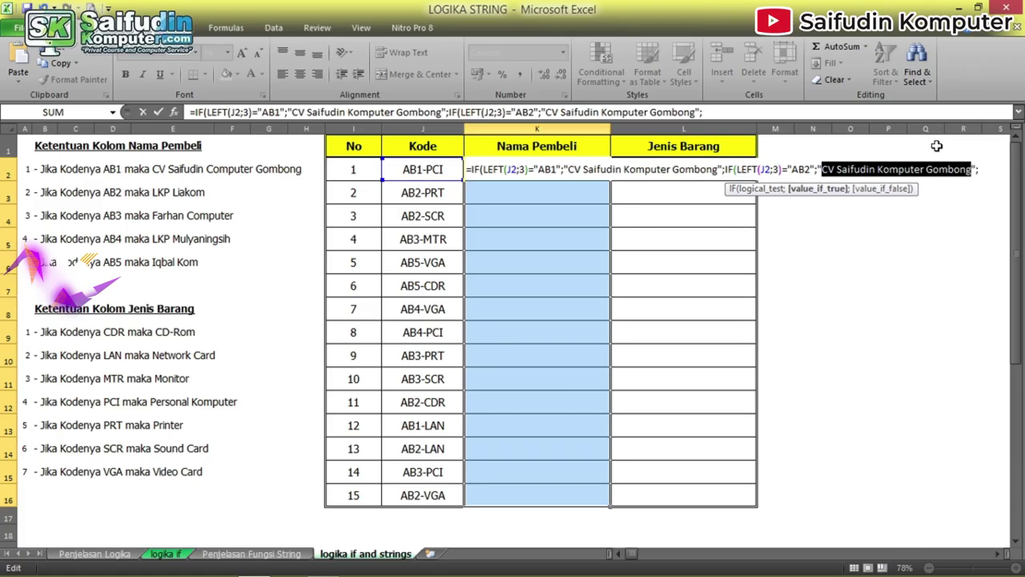
type("LKP Liakom")
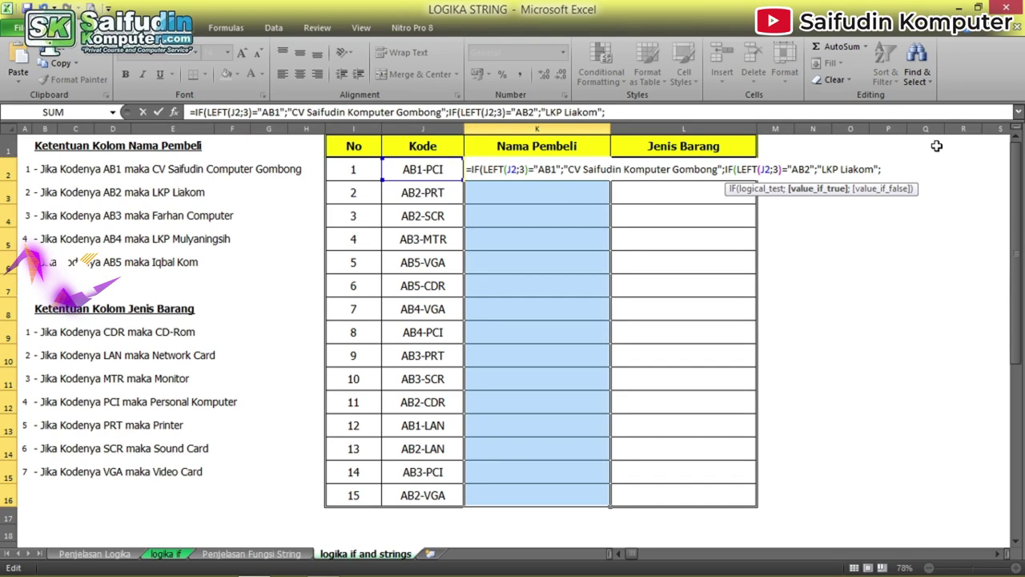
- Paste a third clause and set it to code AB3 returning "Farhan Computer"
key("ctrl+v")
key("Left")
key("Left")
key("Left")
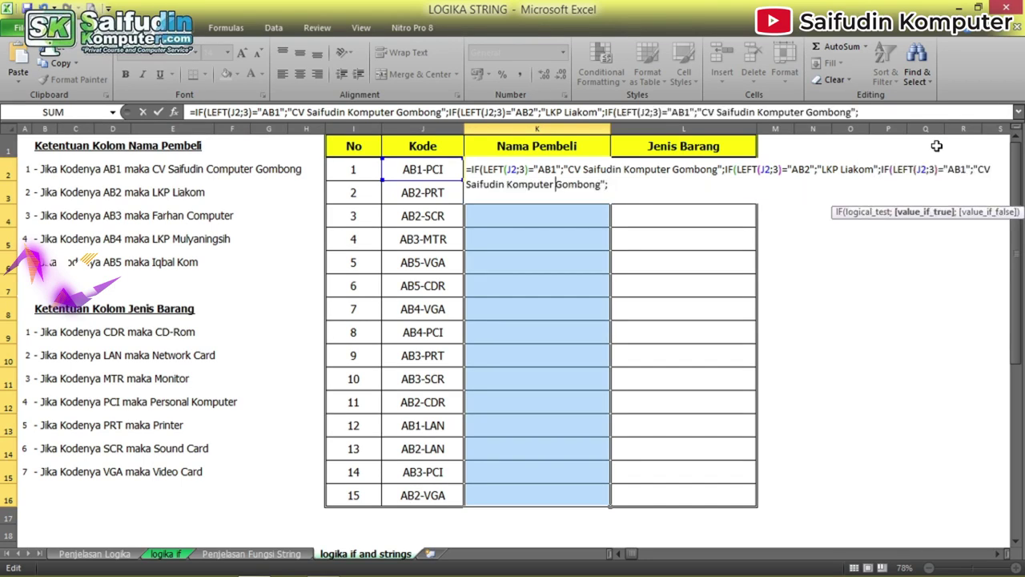
key("Left")
key("Left")
key("Left")
key("Right")
key("Right")
key("Right")
key("Right")
key("BackSpace")
type("3")
key("Right")
key("Right")
key("ctrl+shift+Right")
key("ctrl+shift+Right")
key("ctrl+shift+Right")
key("ctrl+shift+Right")
key("shift+Left")
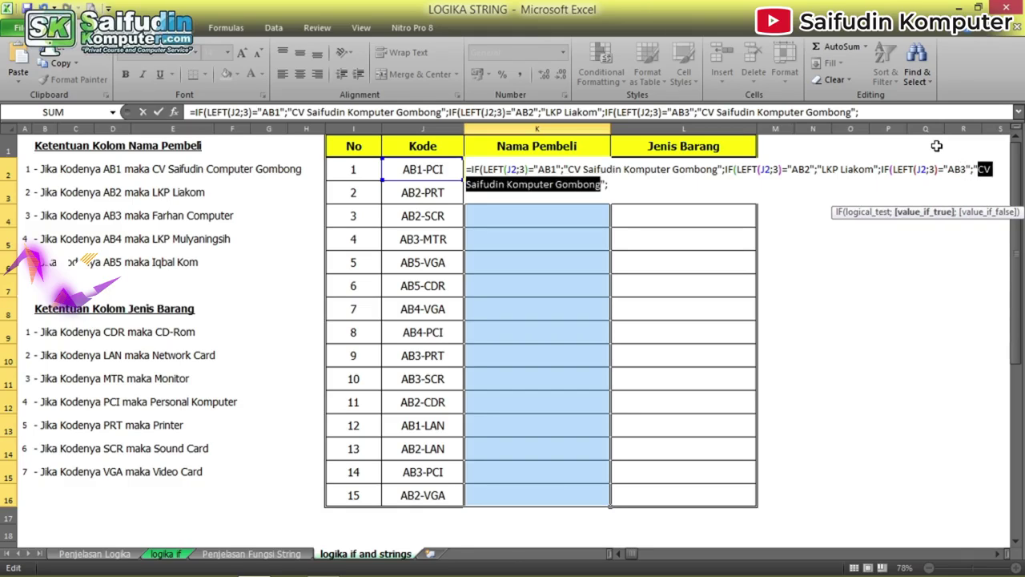
type("farhan K")
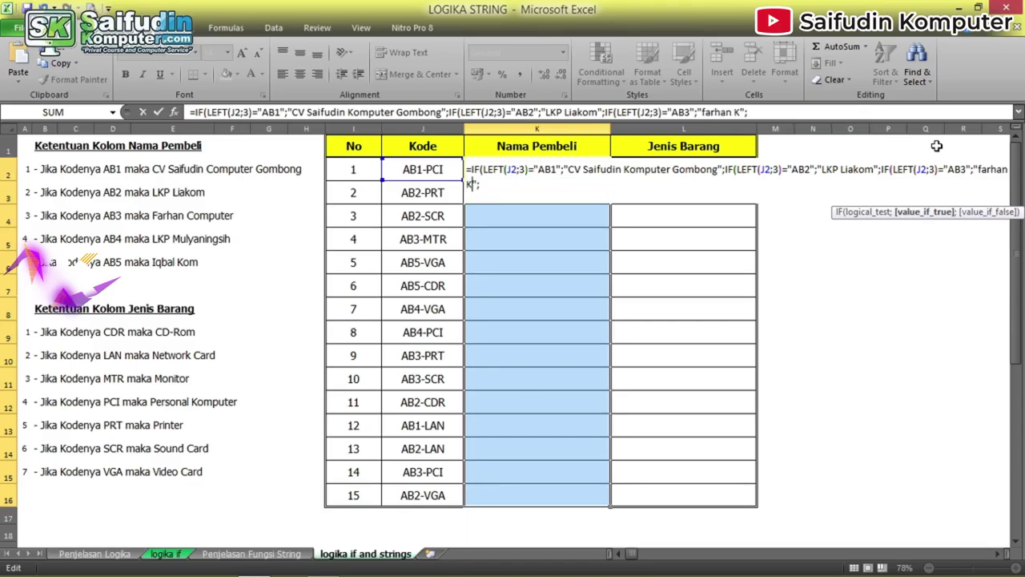
key("BackSpace")
key("BackSpace")
key("BackSpace")
key("BackSpace")
key("BackSpace")
key("BackSpace")
key("BackSpace")
key("BackSpace")
type("Farhan")
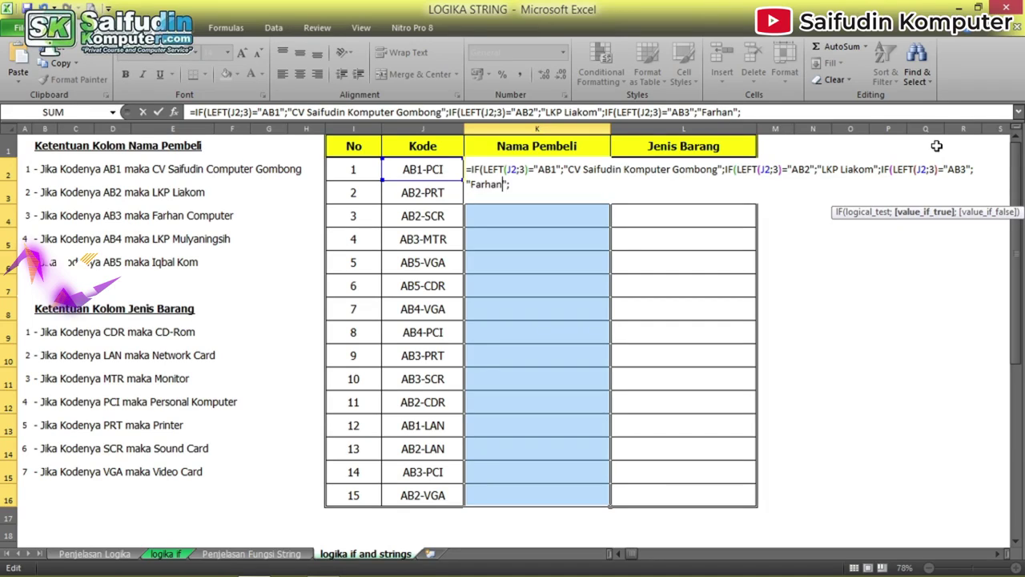
type(" Computer")
- Paste a fourth clause set to AB4 returning "LKP Mulyaningsih", then mark Iqbal Kom in the rules
type("IF(LEFT(J2;3)=\"AB1\";\"CV Saifudin Komputer Gombong\";")
key("ctrl+Left")
key("ctrl+Left")
key("ctrl+Left")
key("Left")
key("Left")
key("BackSpace")
type("4")
key("Right")
key("Right")
key("ctrl+shift+Right")
key("ctrl+shift+Right")
key("ctrl+shift+Right")
key("ctrl+shift+Right")
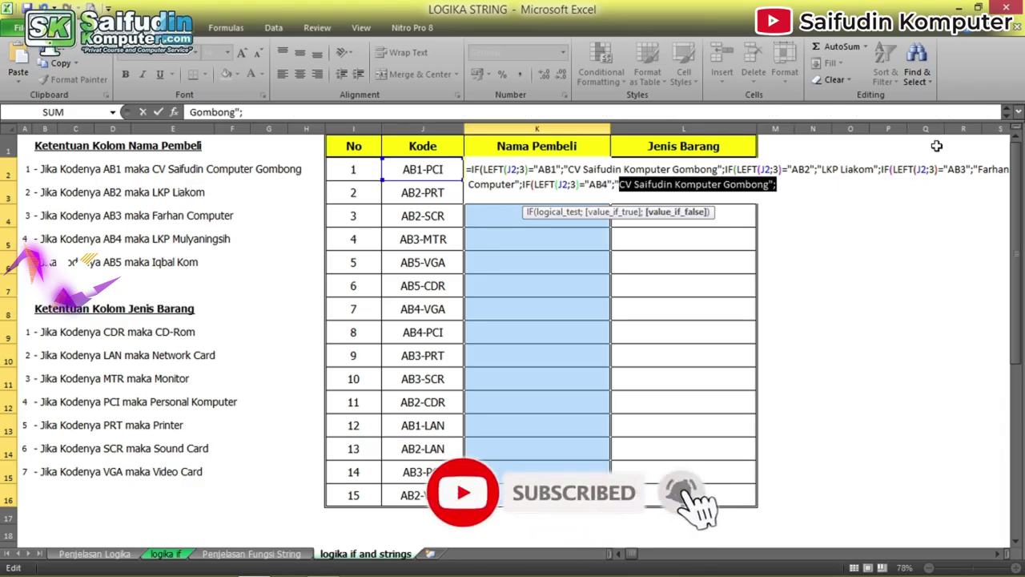
type("LKP Mulyaningsih")
key("Right")
key("Right")
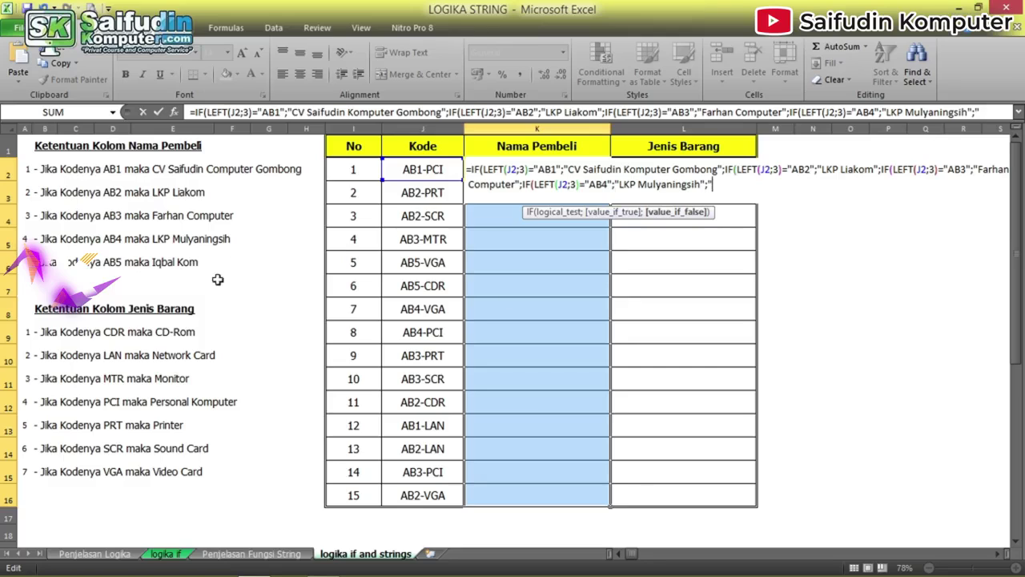
left_click_drag(169, 275, 218, 275)
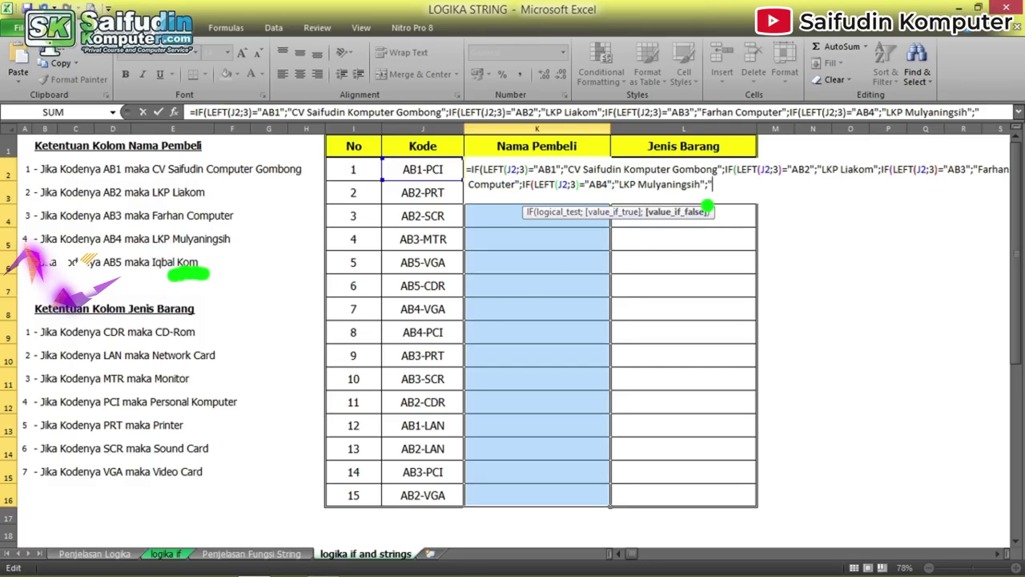
- Restart K2 with =IF(LEFT(J2;2)="AB1";"CV Saifudin Computer Gombong"; as the first clause
key("Escape")
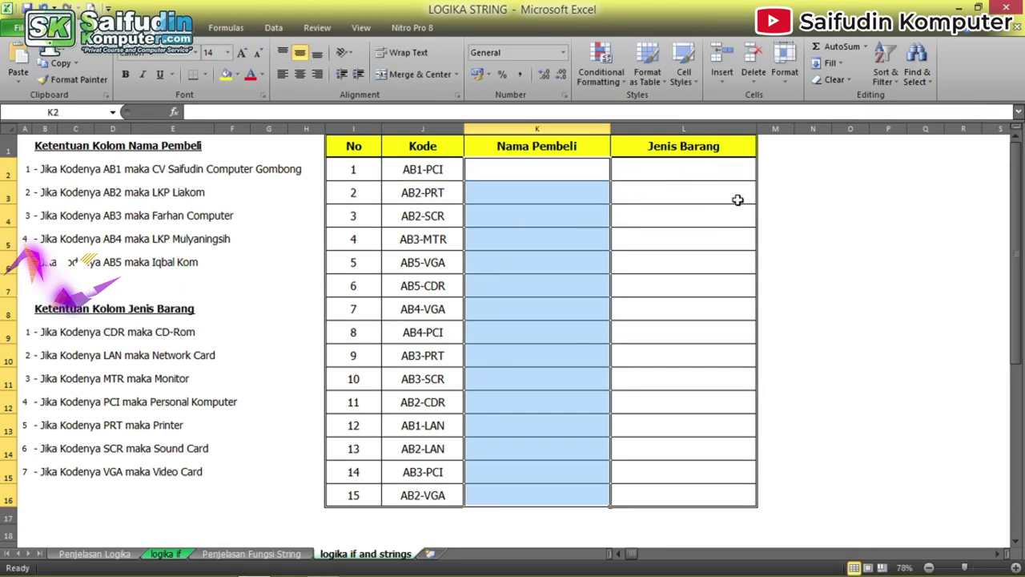
key("F2")
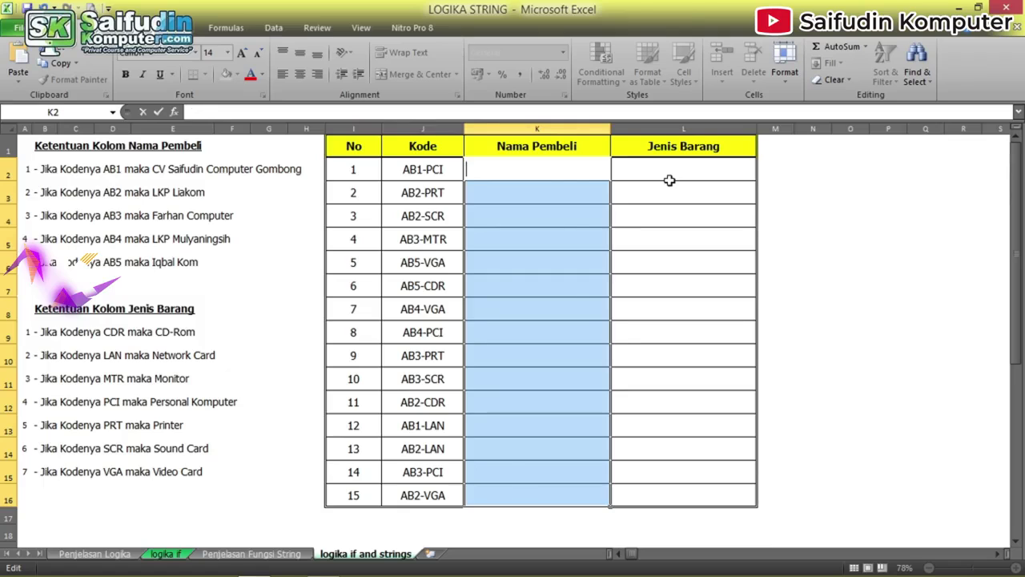
type("=if(left(")
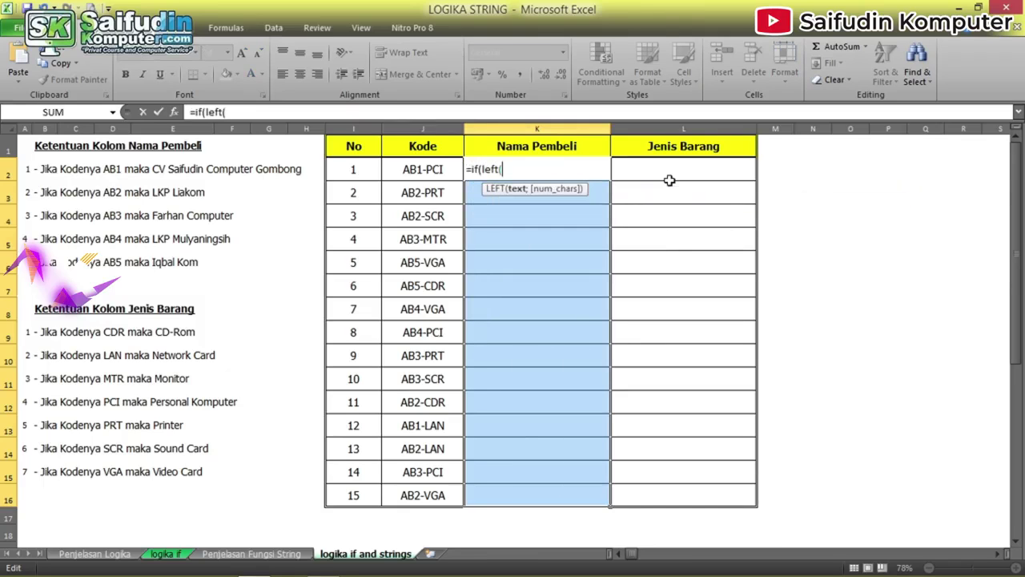
key("BackSpace")
type("(")
left_click(455, 168)
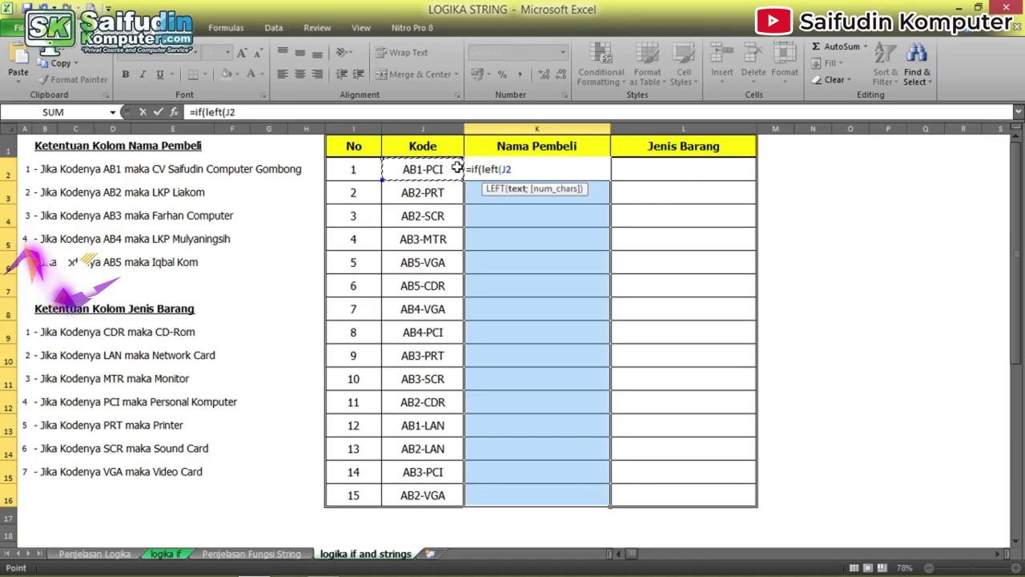
type(";2)=\"AB1\";\"CV Saifudin ")
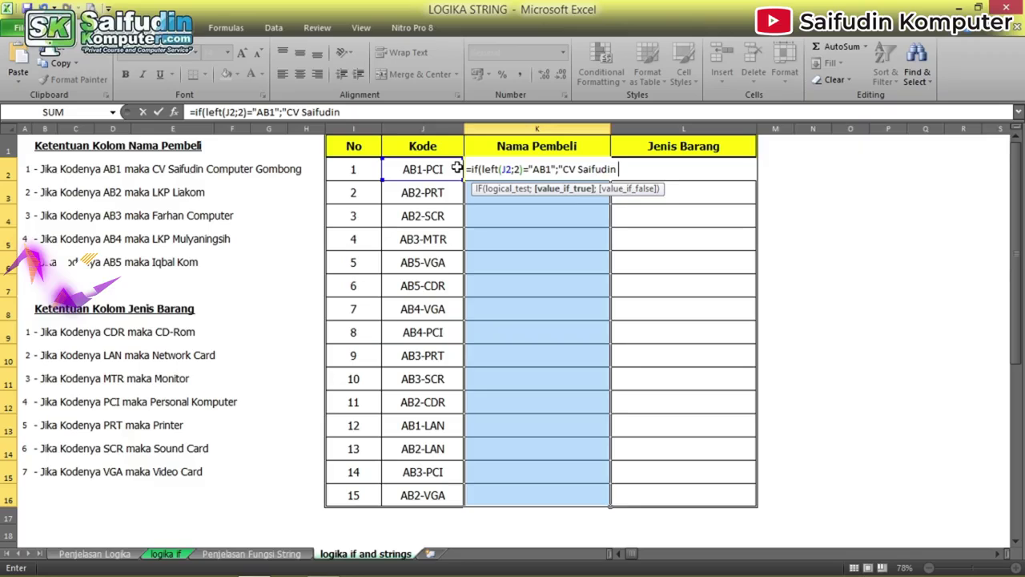
type("Computer Gombong")
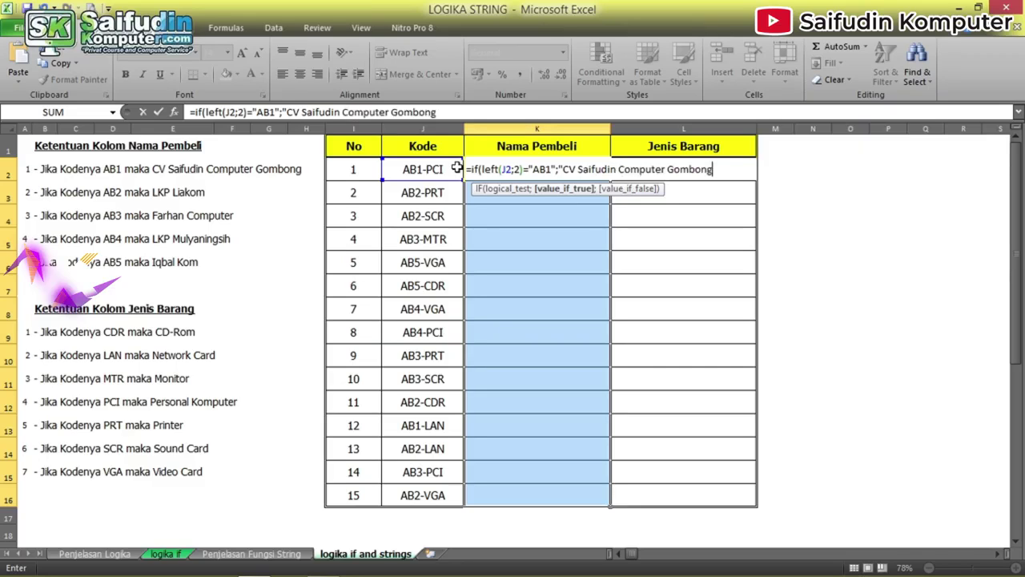
type("\";A2:K2")
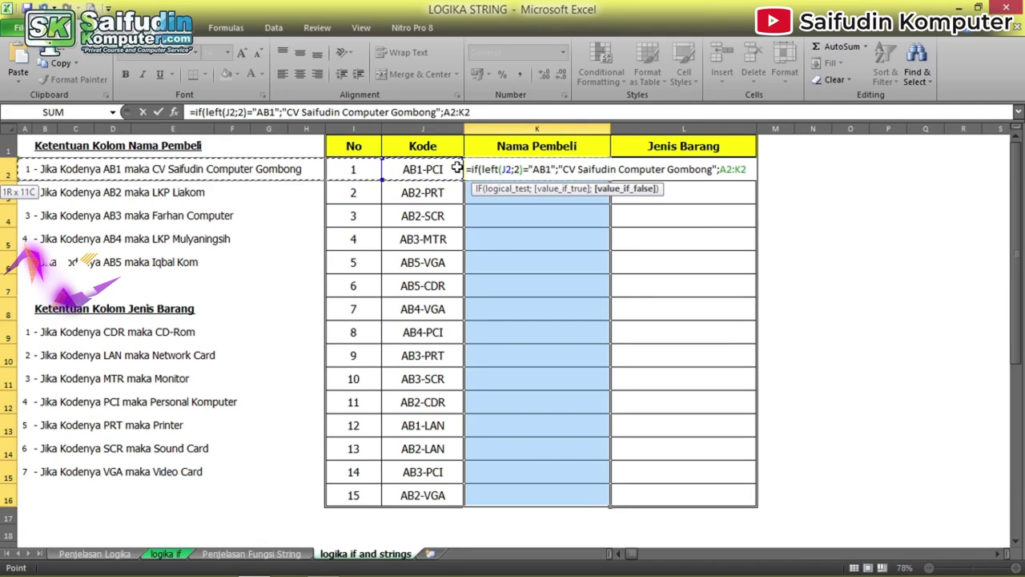
key("BackSpace")
key("BackSpace")
key("BackSpace")
key("BackSpace")
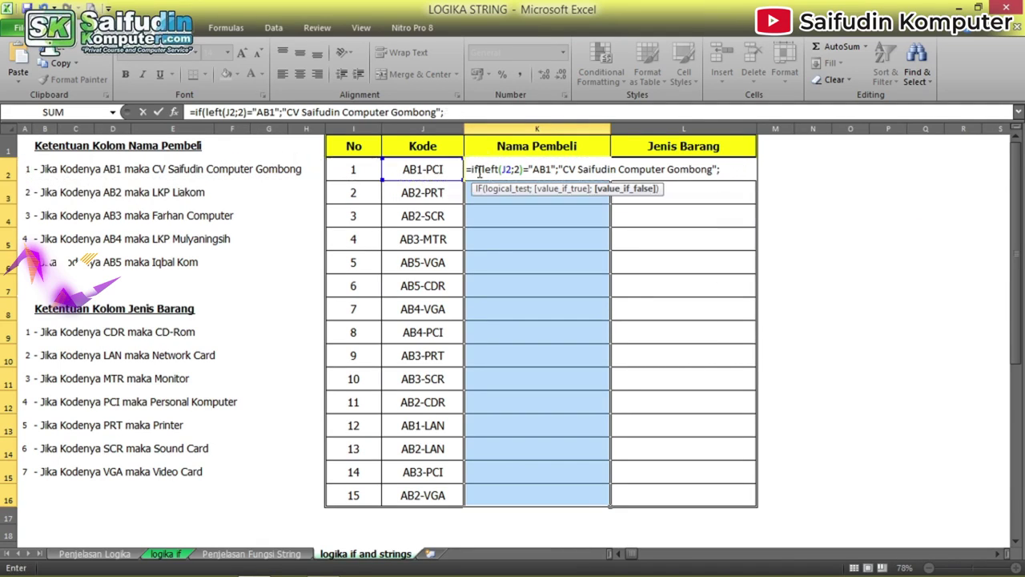
- Copy the AB1 clause and turn the second copy into AB2 returning "LKP Liakom"
key("shift+Home")
key("ctrl+c")
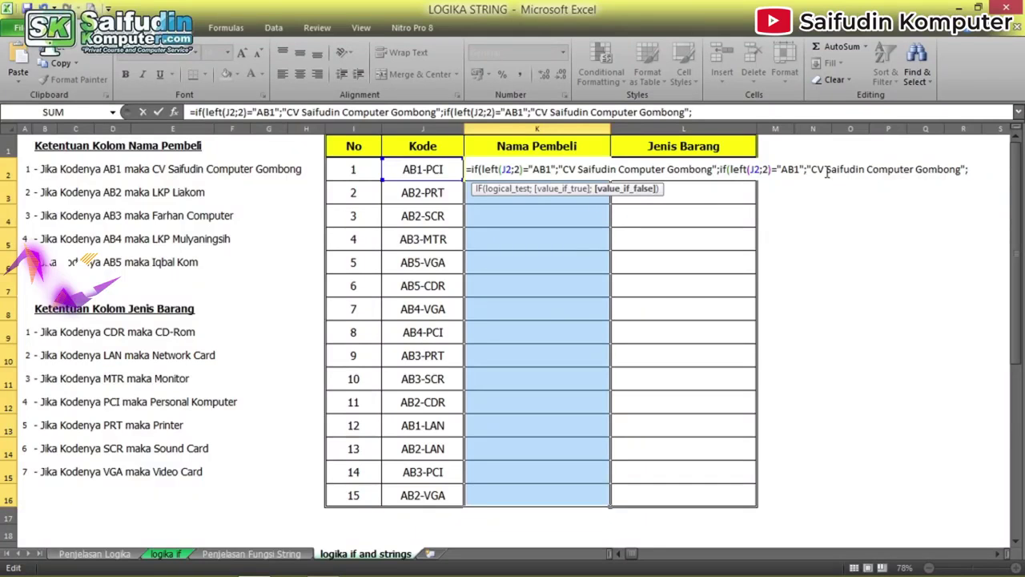
left_click(800, 169)
key("BackSpace")
type("2")
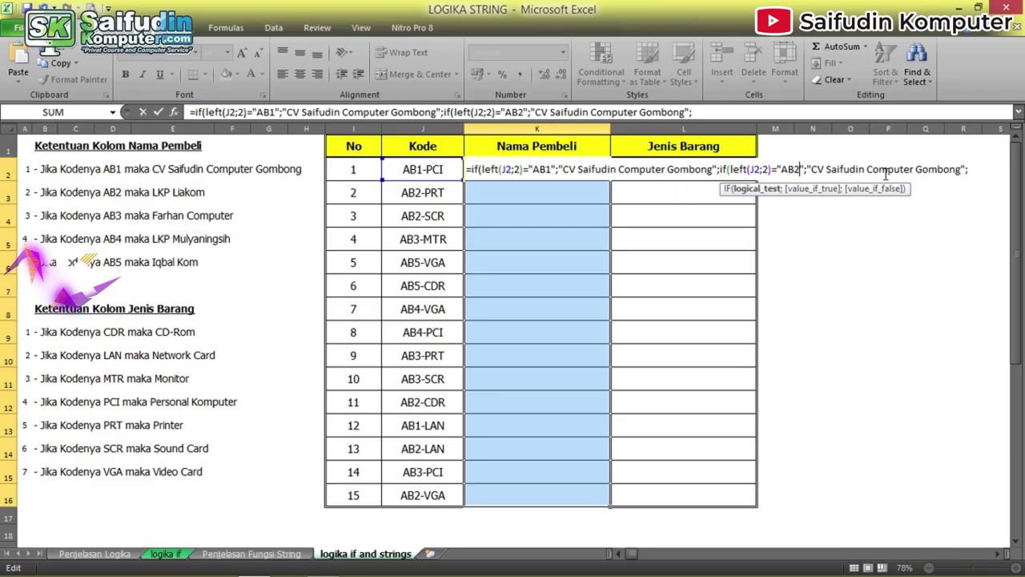
key("Right")
key("Right")
key("Right")
key("ctrl+shift+Right")
key("ctrl+shift+Right")
key("ctrl+shift+Right")
key("ctrl+shift+Right")
key("shift+Left")
key("shift+Left")
type("LKP Liakom")
- Paste a third clause and change its code to AB3
key("Right")
key("Right")
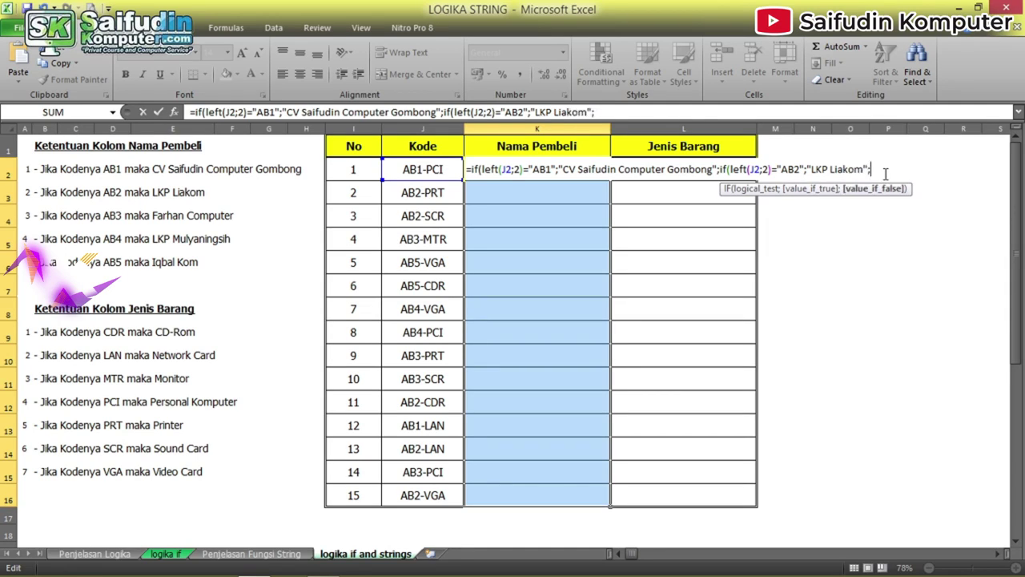
key("ctrl+v")
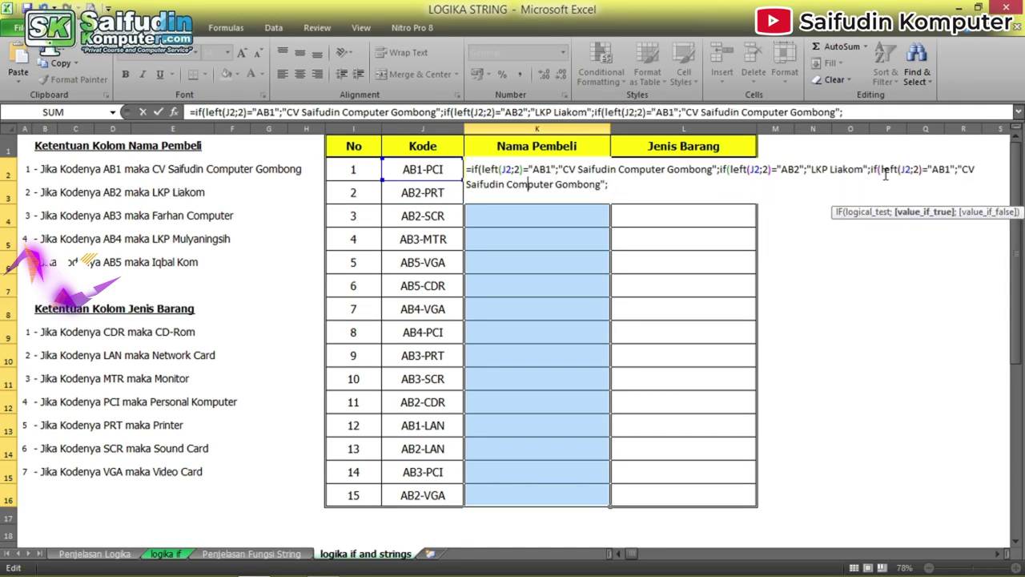
key("Left")
key("Left")
key("Left")
key("shift+Left")
type("3")
- Replace the third clause's buyer name with "Farhan Komputer"
key("Right")
key("Right")
key("Right")
key("ctrl+shift+Right")
key("ctrl+shift+Right")
key("ctrl+shift+Right")
key("ctrl+shift+Right")
key("ctrl+shift+Left")
key("ctrl+shift+Right")
key("shift+Left")
type("farhan Komputer")
key("Home")
key("ctrl+Left")
key("Right")
key("shift+Right")
type("F")
- Add a fourth clause for code AB4 returning "LKP Mulyaningsih"
key("End")
key("ctrl+v")
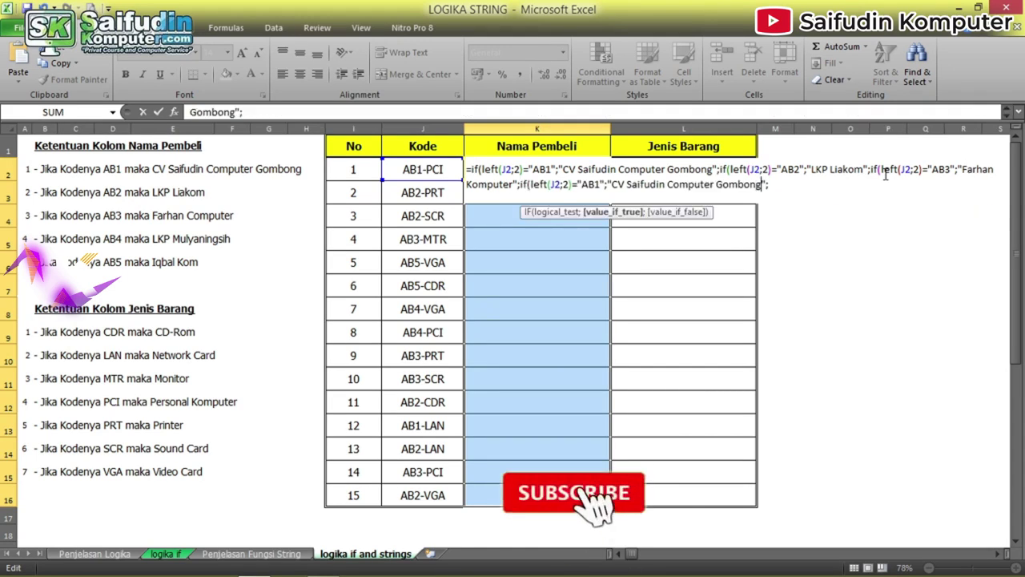
key("ctrl+shift+Left")
key("ctrl+shift+Left")
key("ctrl+shift+Left")
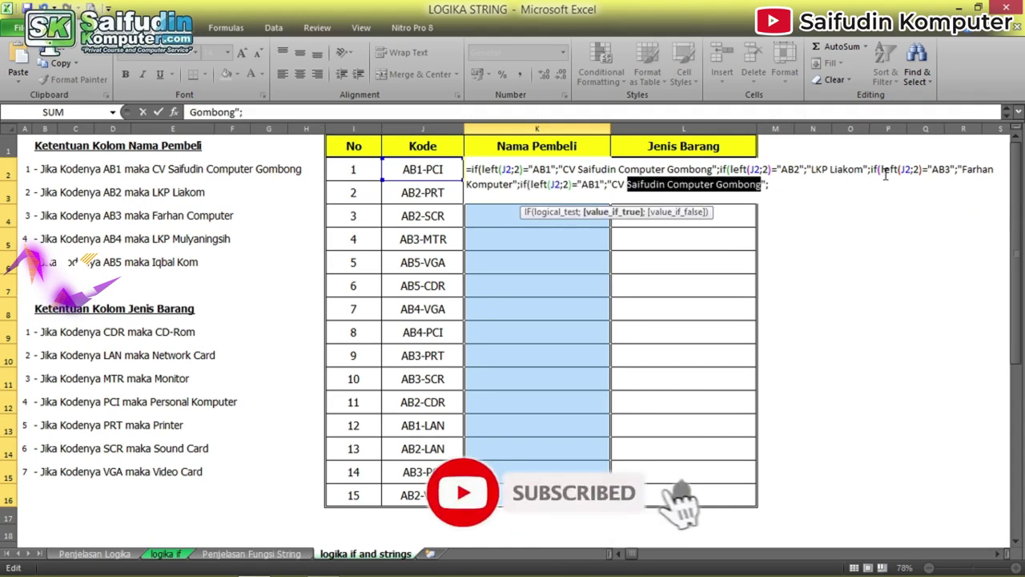
key("ctrl+shift+Left")
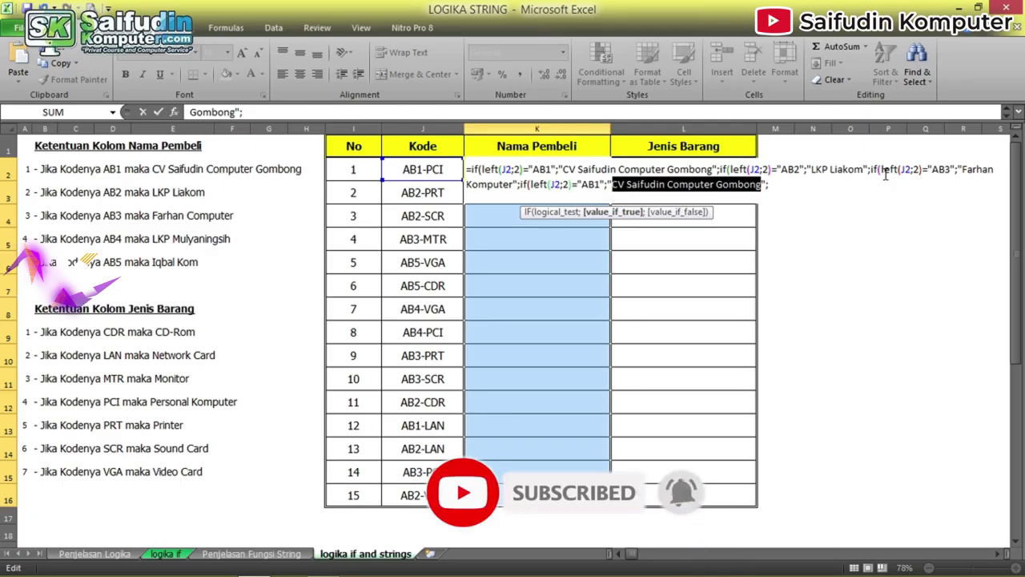
type("LKP Mulyaningsih")
key("ctrl+Left")
key("ctrl+Left")
key("ctrl+Left")
key("shift+Left")
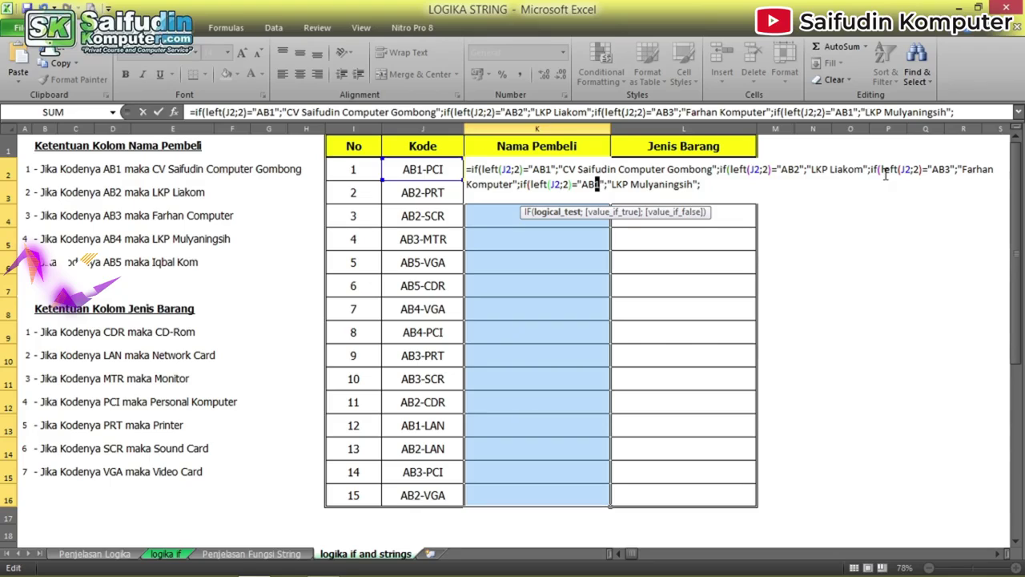
type("4")
- End with the default "Iqbal Kom", close all brackets and fill K2:K16 with Ctrl+Enter
key("End")
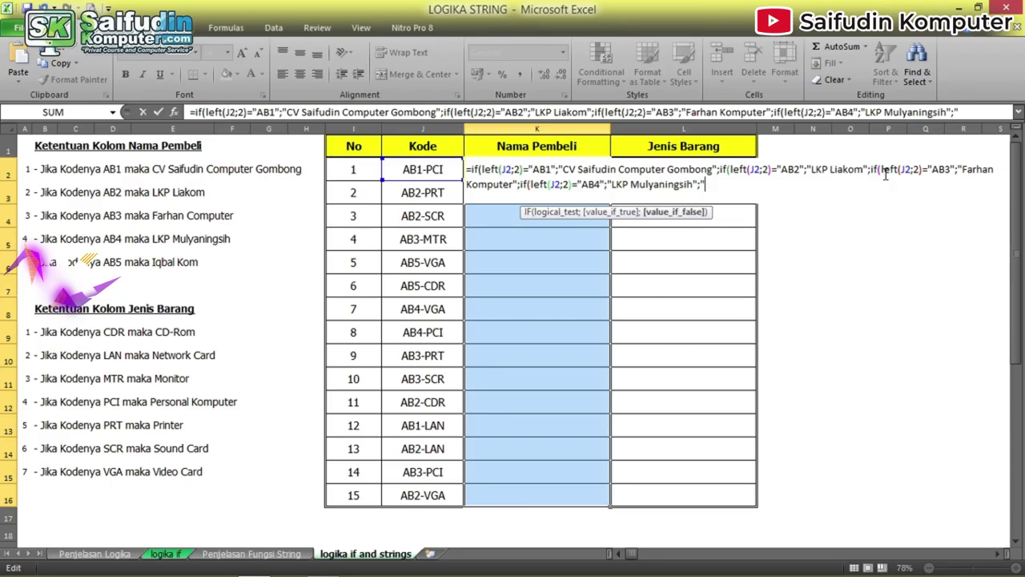
type("qbal")
key("BackSpace")
key("BackSpace")
key("BackSpace")
type("bal ")
type("Kom\")")
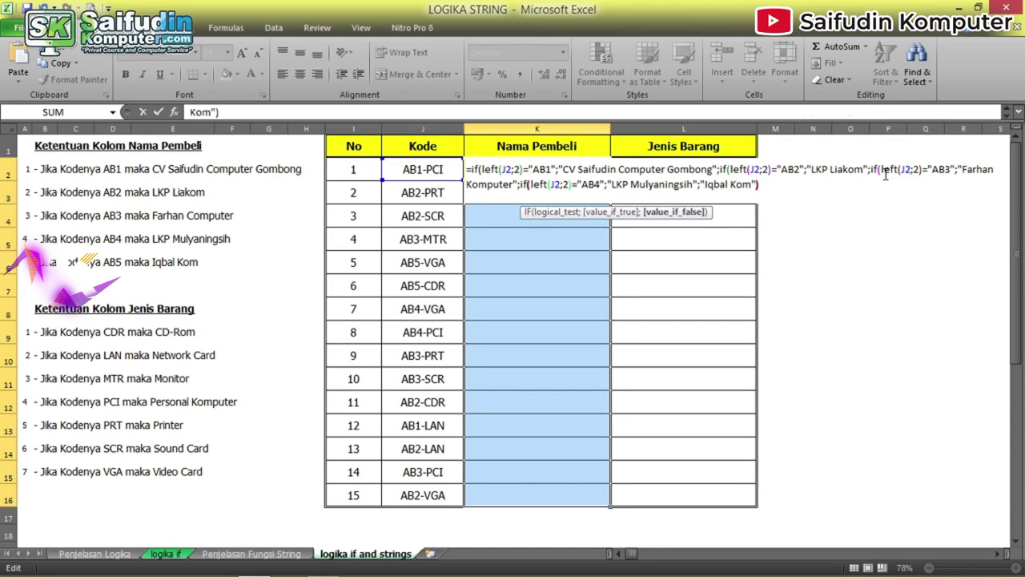
type(")))")
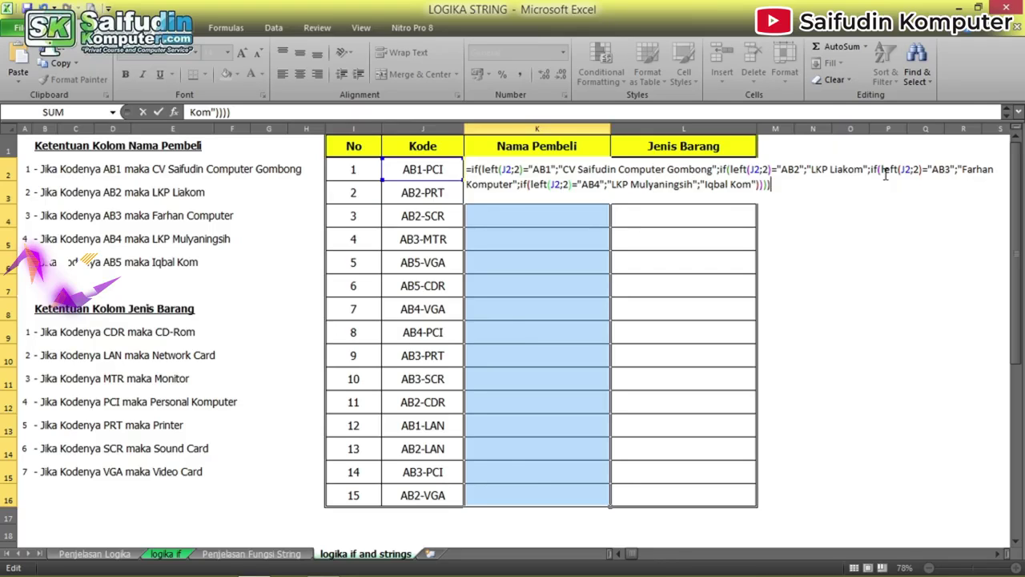
key("ctrl+Return")
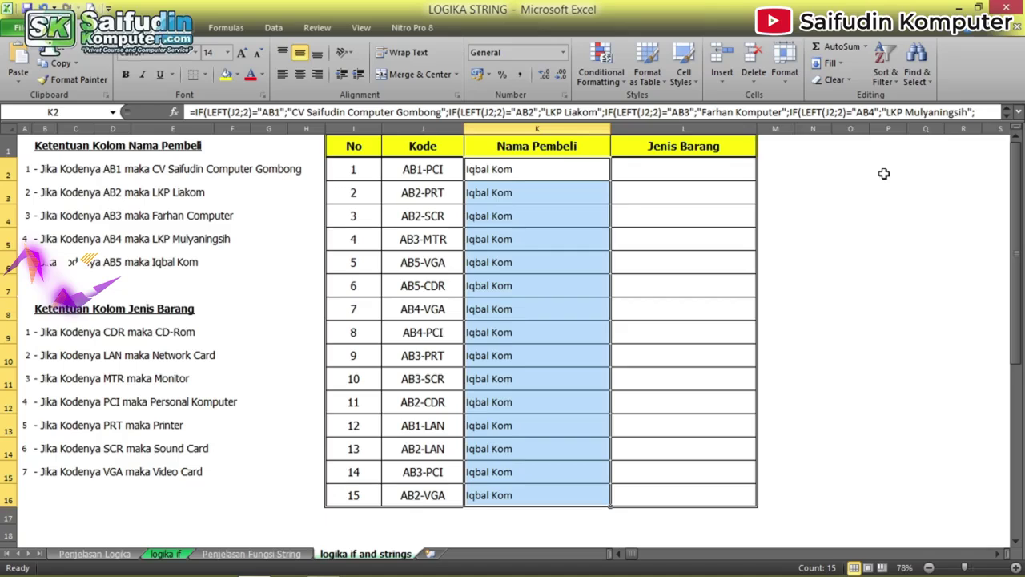
- In K2's formula, change the first two LEFT(J2;2) calls to LEFT(J2;3)
key("F2")
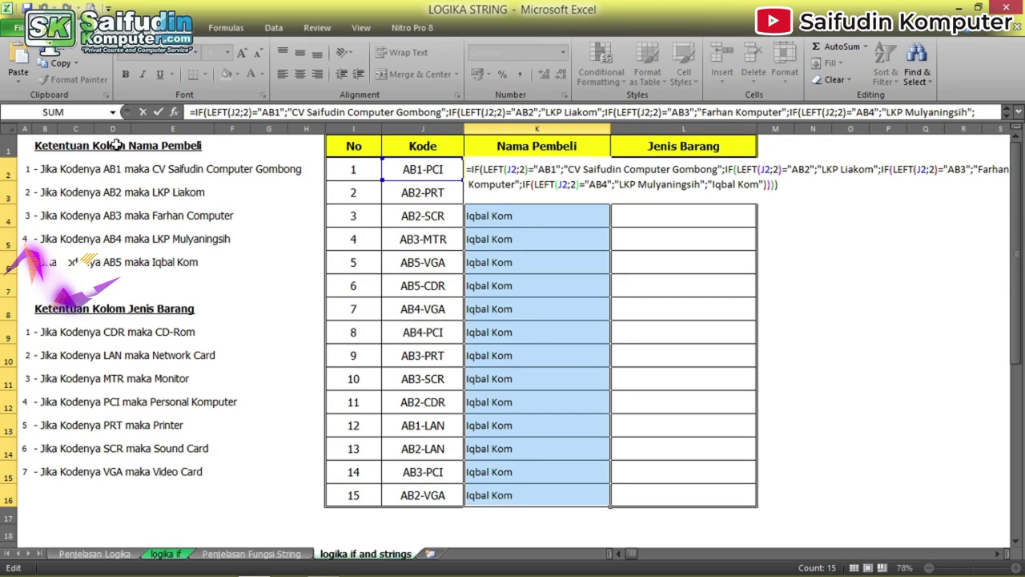
left_click(521, 169)
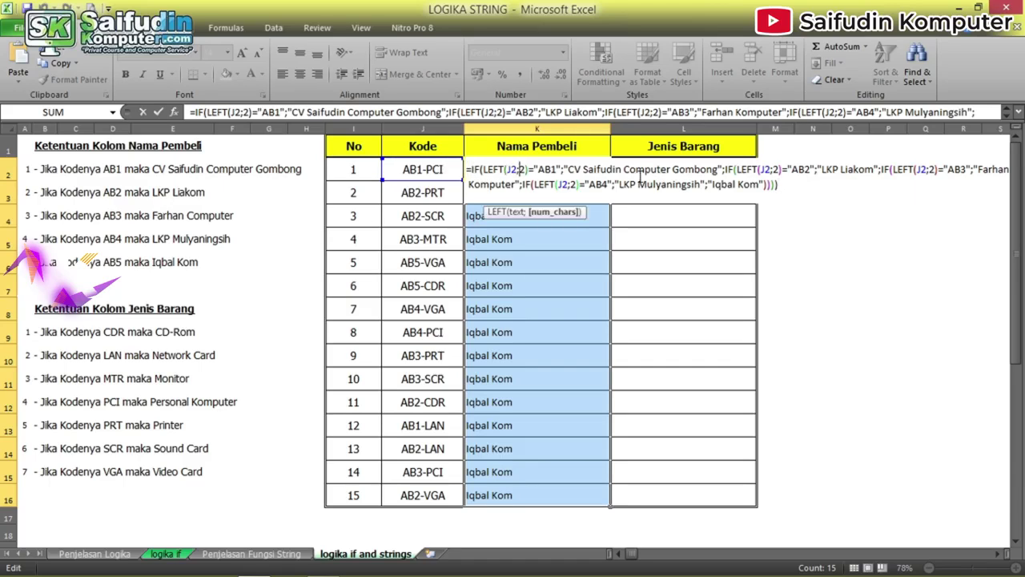
key("shift+Right")
type("3")
key("Right")
key("Right")
key("Right")
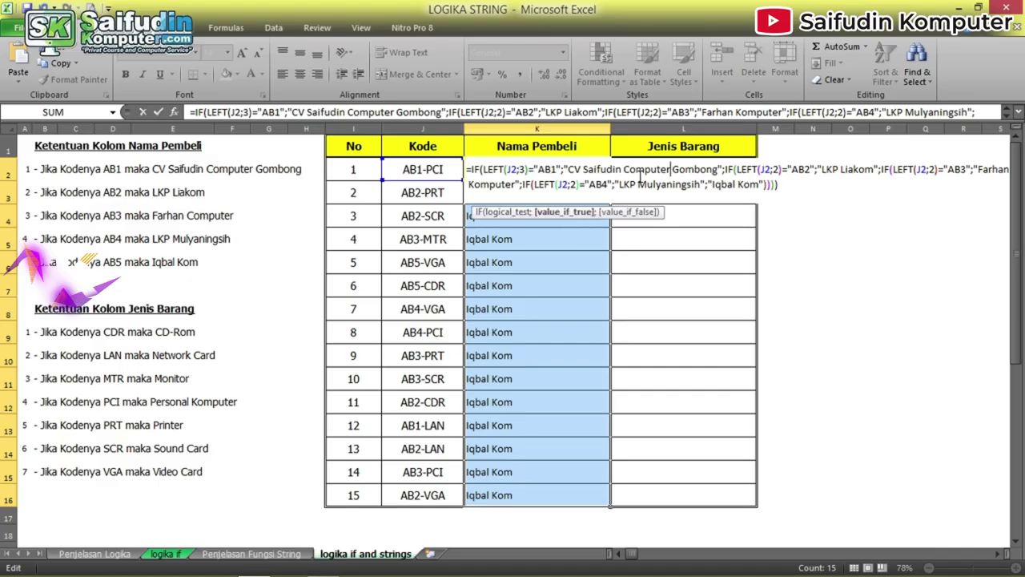
key("Right")
key("Right")
key("Right")
- Change the remaining LEFT counts to 3 and commit the formula to K2:K16
key("Right")
key("Right")
key("Right")
key("Right")
key("Right")
key("Right")
key("shift+Right")
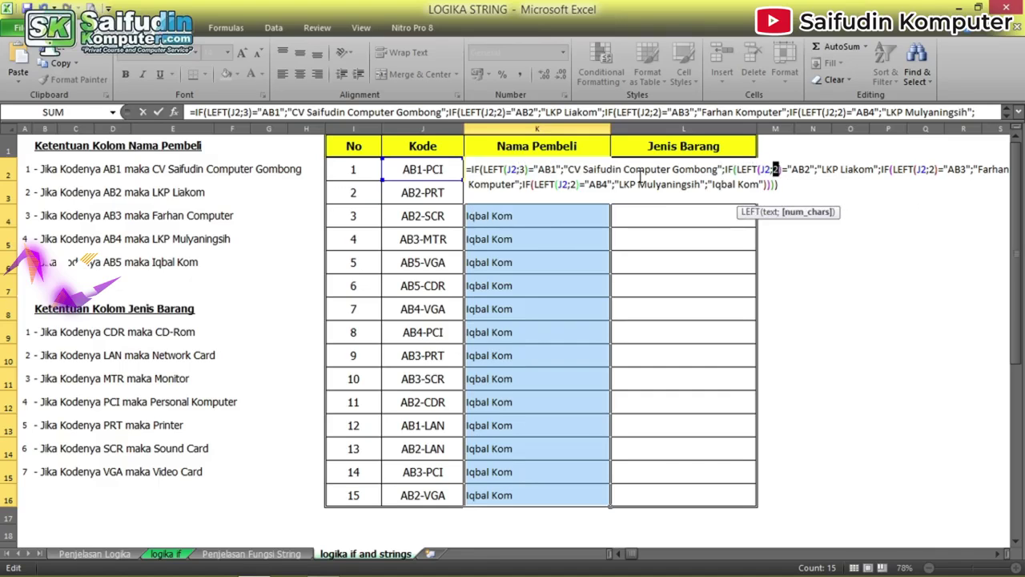
type("3")
key("Right")
key("Right")
key("Right")
key("Right")
key("Right")
key("Right")
key("Right")
key("Right")
key("Right")
key("shift+Right")
type("3")
key("Right")
key("Right")
key("Right")
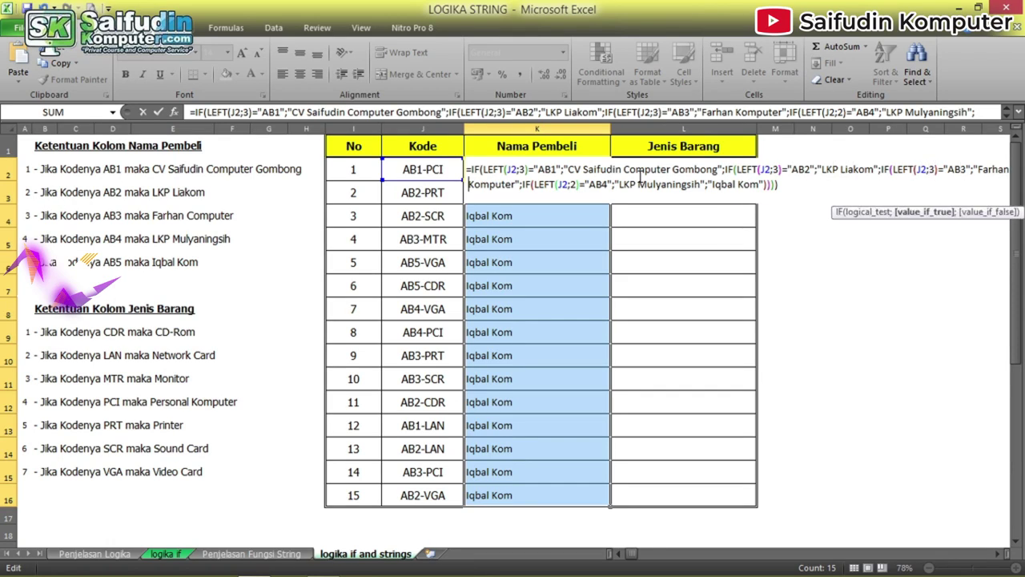
key("Right")
key("Right")
key("Right")
key("Right")
key("Right")
key("Right")
key("Right")
key("Right")
key("Right")
key("Right")
key("shift+Right")
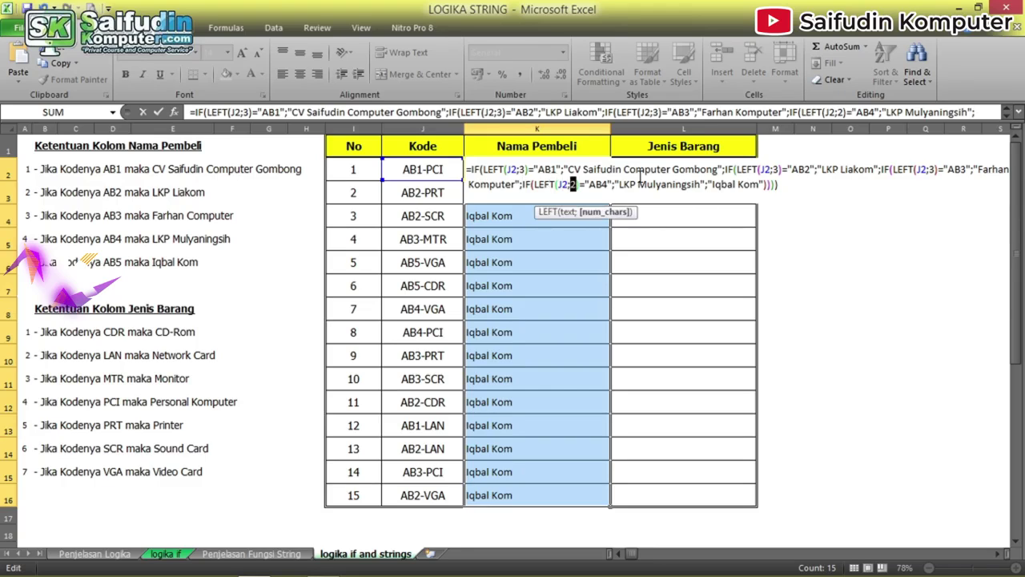
type("3")
key("ctrl+Return")
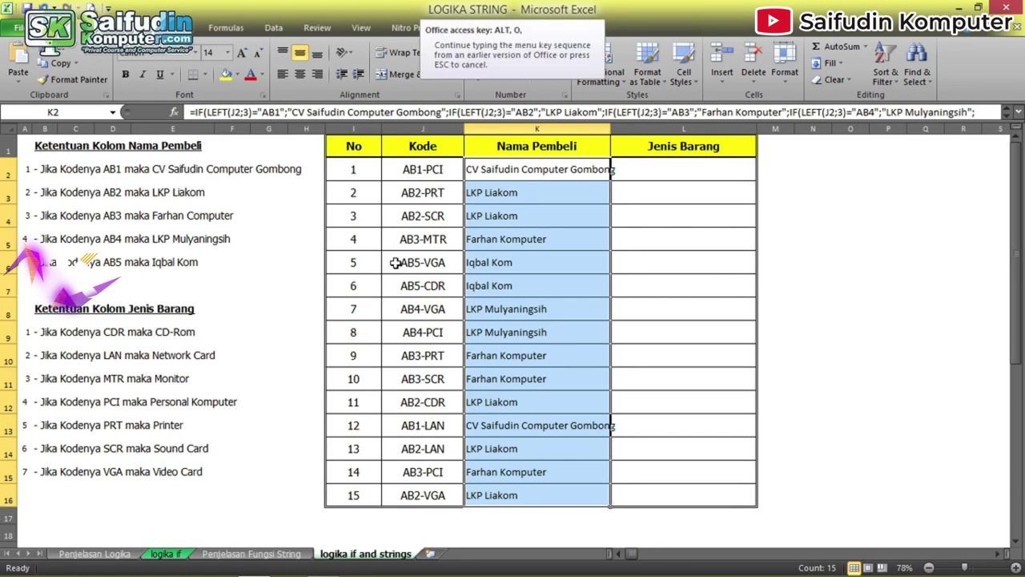
key("alt+h")
- AutoFit column K so the buyer names show in full
key("o")
key("i")
key("Right")
- In L2:L16, start =IF(RIGHT(J2;3)="CDR";"CD-Rom"; and select that IF clause
key("shift+Down")
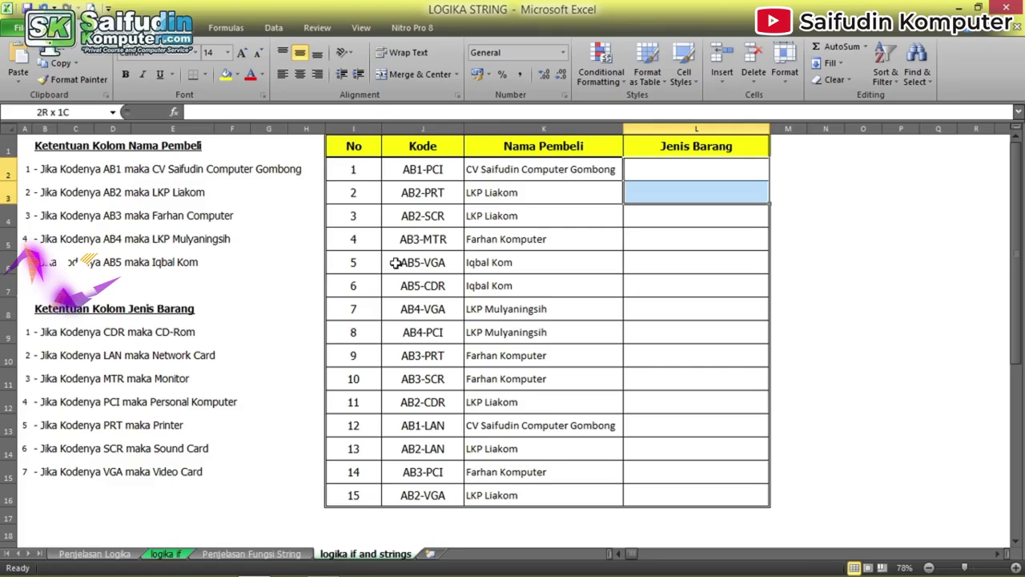
key("shift+Down")
key("shift+Down")
key("shift+Down")
key("shift+Down")
key("shift+Down")
key("shift+Down")
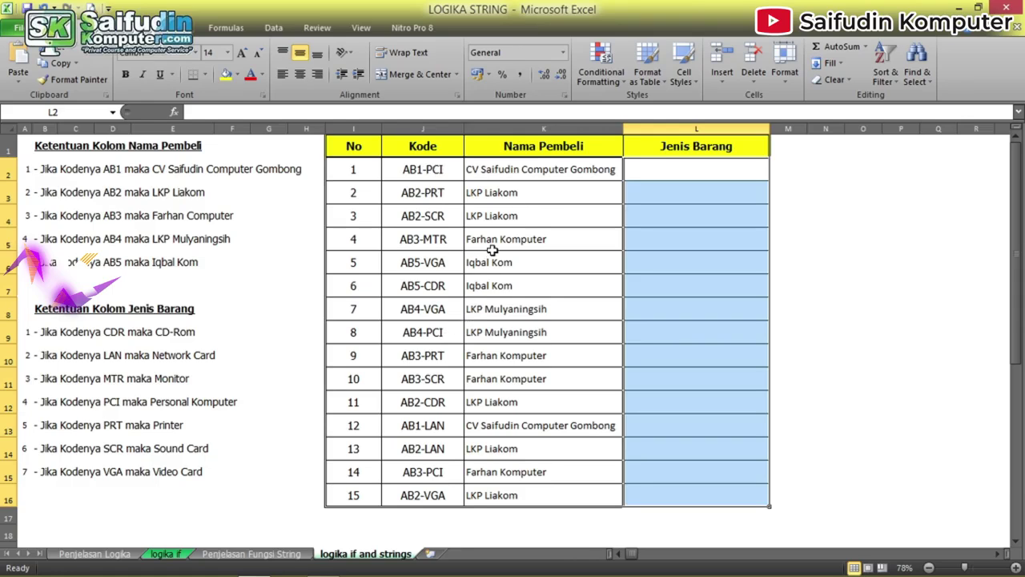
type("=i")
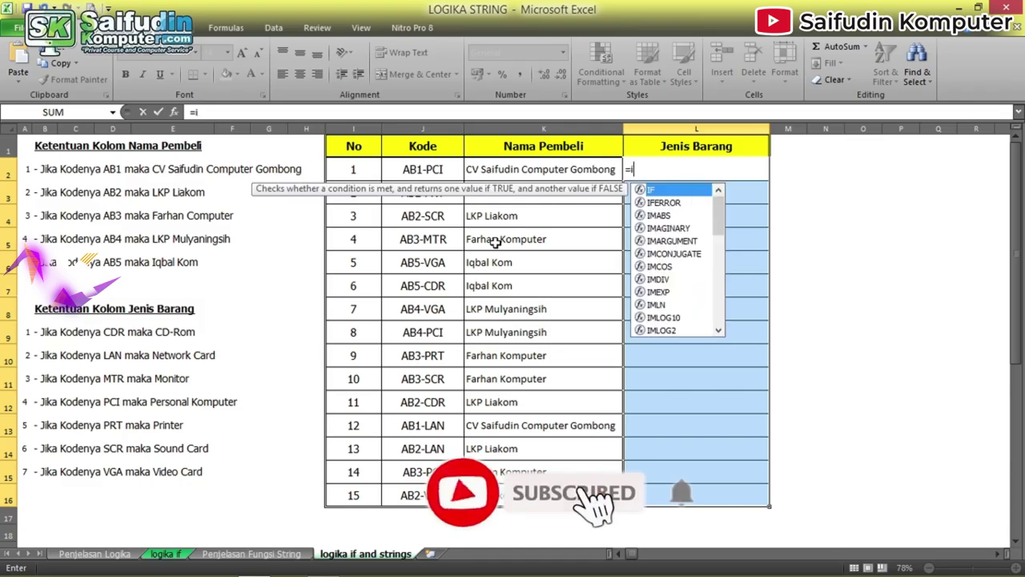
type("f(right")
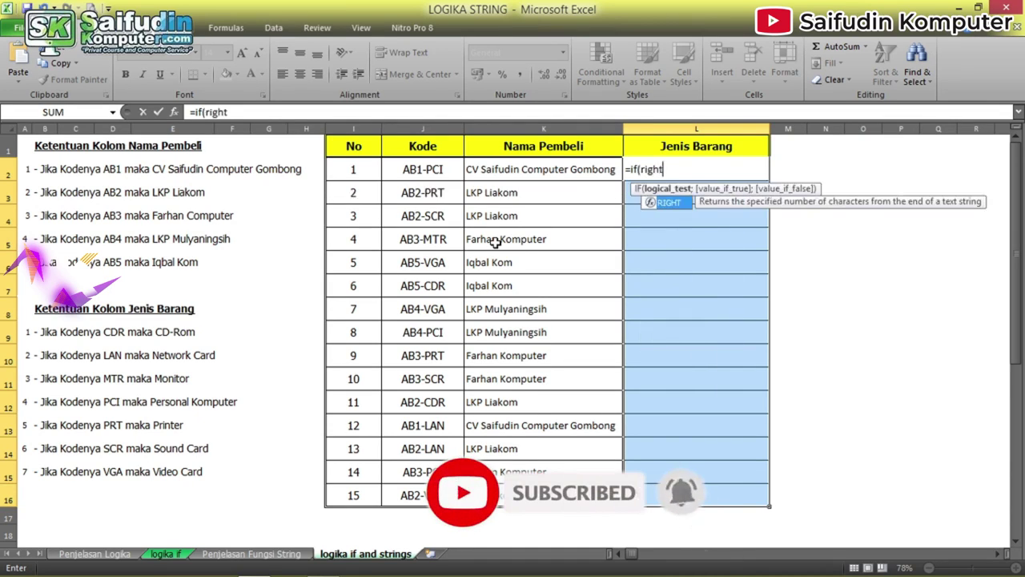
type("(")
key("Left")
key("Left")
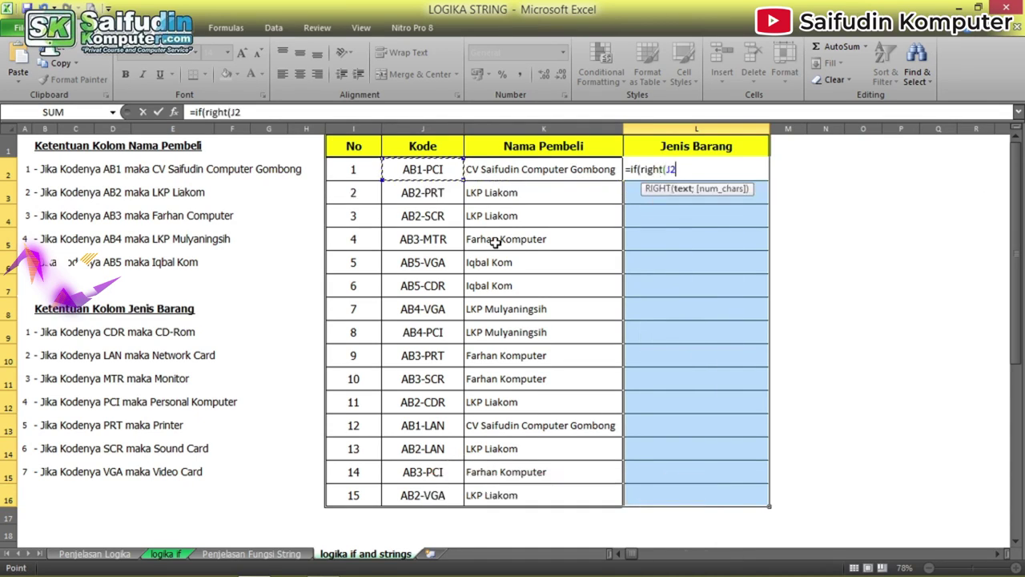
type(";3")
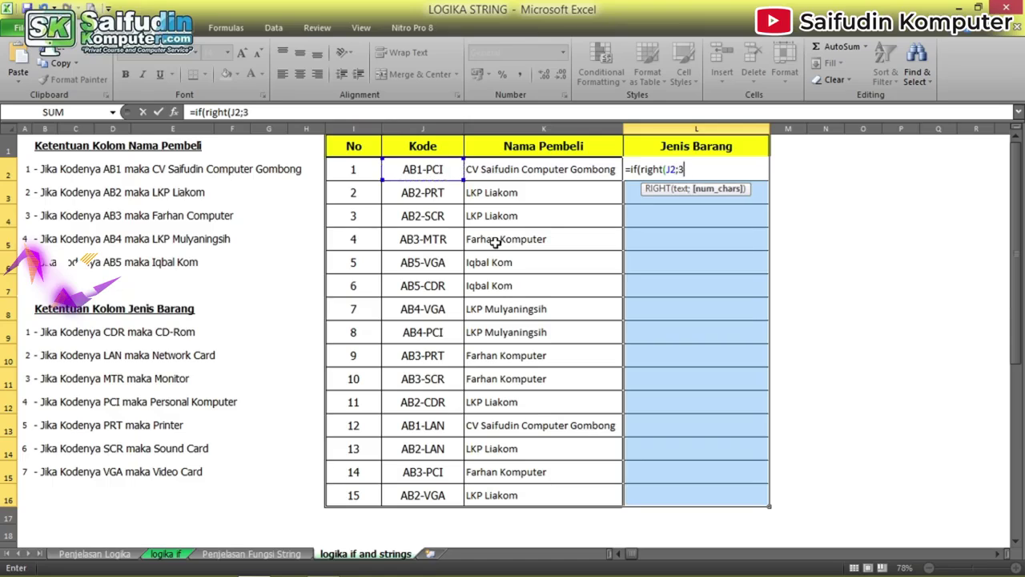
type(")=")
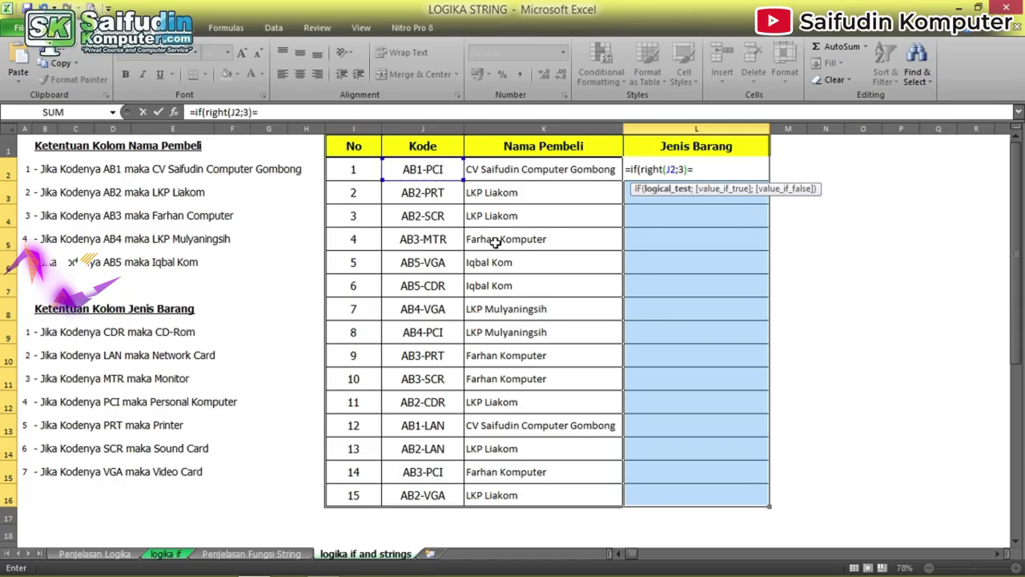
type("\"")
type("CDR\";\"CD")
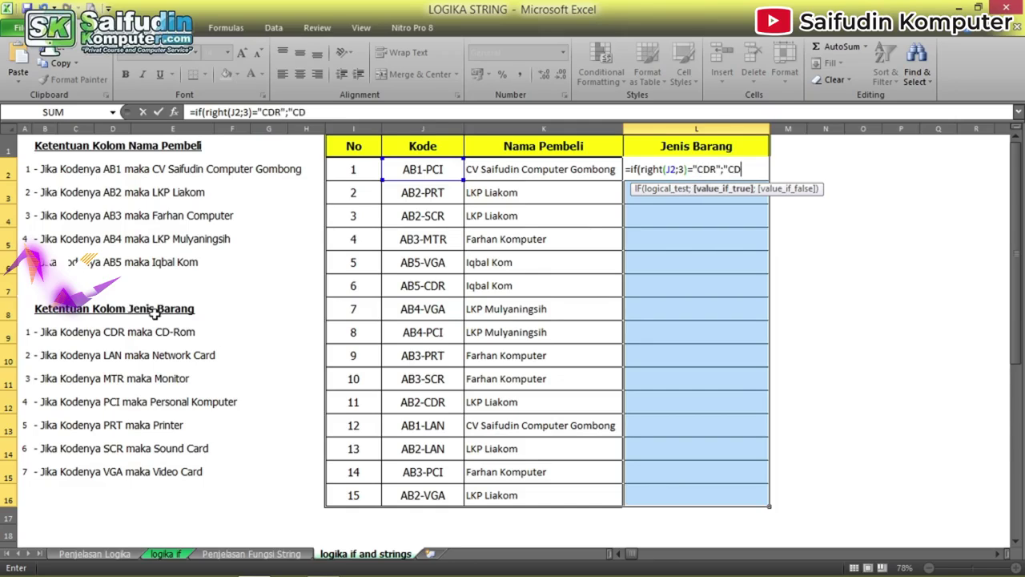
type("-Rom\";")
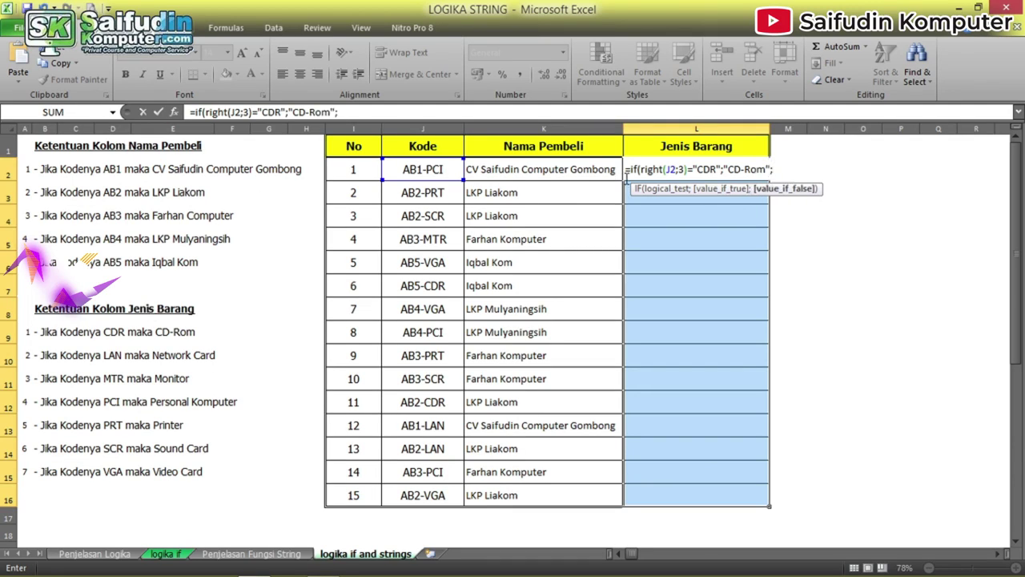
left_click_drag(629, 170, 773, 170)
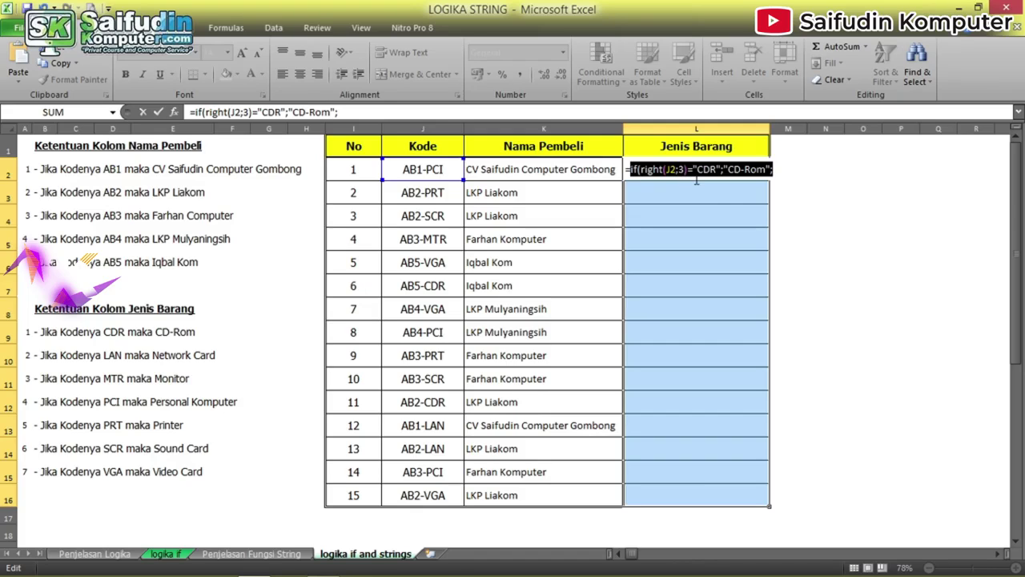
- Copy the CDR clause and paste it as a new LAN clause returning "Network Card"
key("ctrl+c")
left_click(782, 169)
key("ctrl+v")
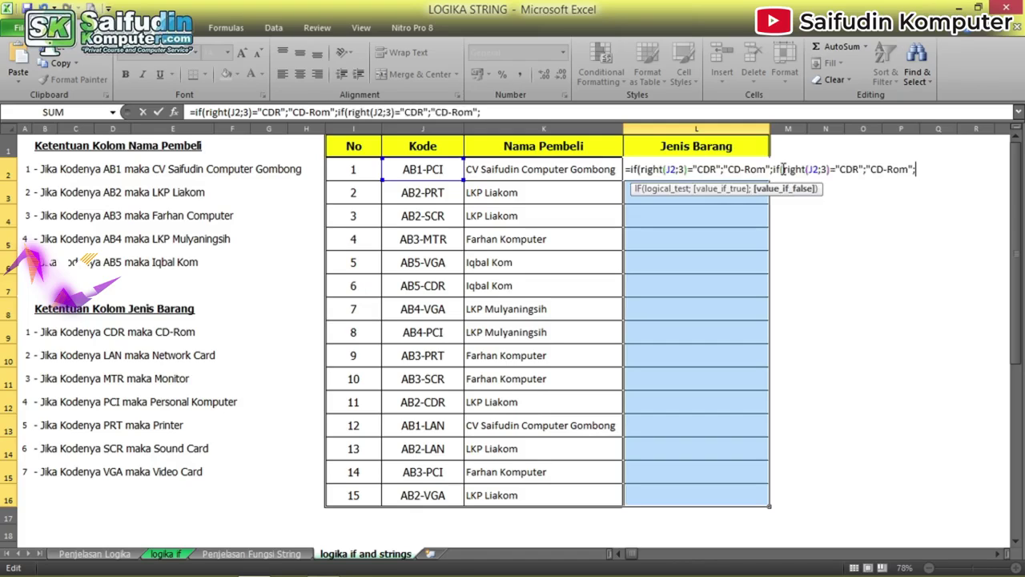
left_click(898, 169)
key("Right")
key("shift+Left")
key("shift+Left")
key("shift+Left")
key("shift+Left")
key("shift+Left")
key("shift+Left")
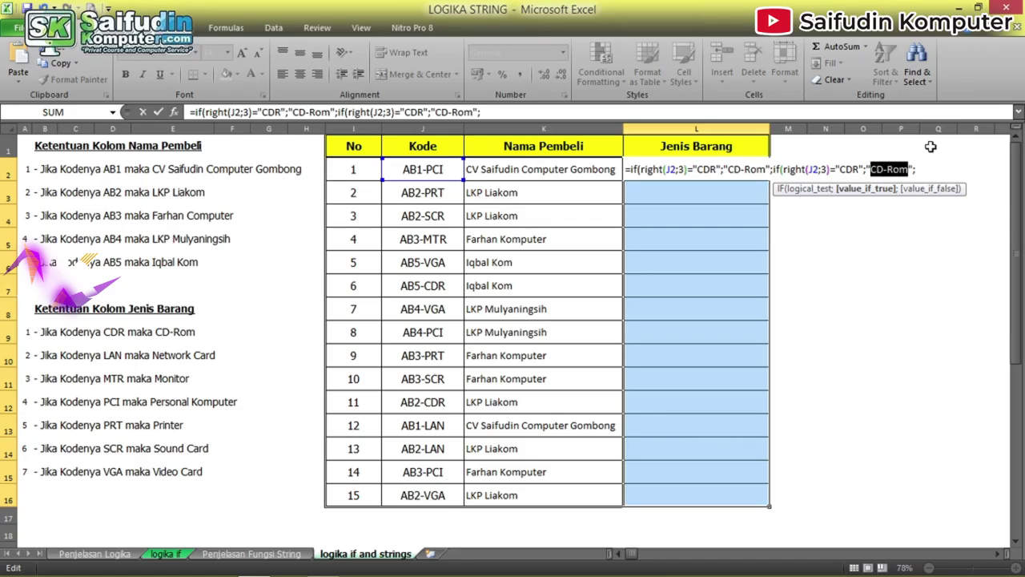
type("Network Card")
key("Left")
key("Left")
key("Left")
key("Left")
key("Left")
key("Left")
key("Left")
key("Left")
key("Left")
key("Left")
key("Left")
key("Left")
key("shift+Left")
key("shift+Left")
key("shift+Left")
type("LAN")
- Add an MTR clause returning "Monitor"
key("ctrl+v")
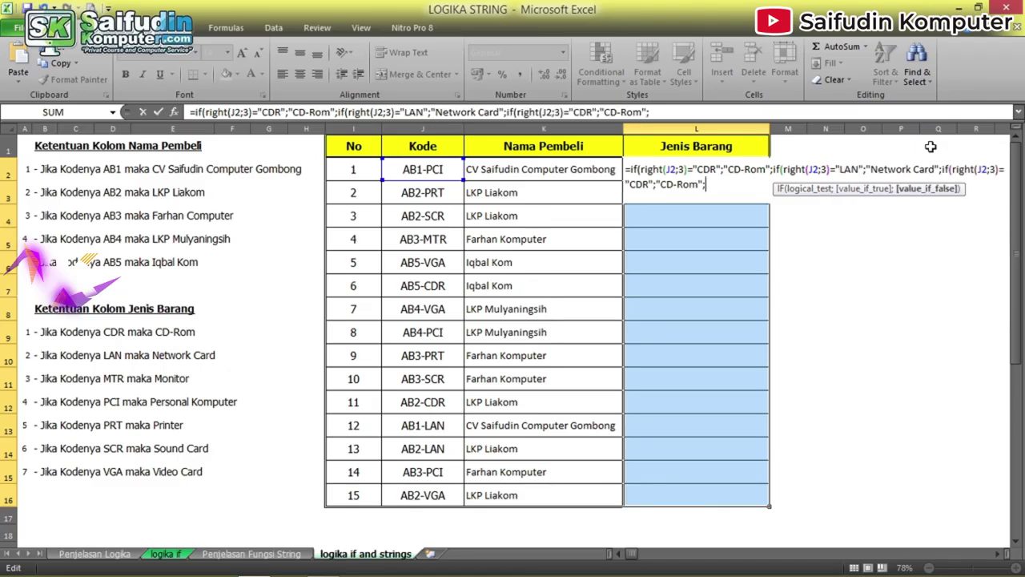
key("Left")
key("Left")
key("shift+Left")
key("shift+Left")
key("shift+Left")
key("shift+Left")
key("shift+Left")
key("shift+Left")
type("Monitor")
key("Left")
key("Left")
key("Left")
key("Left")
key("Left")
key("BackSpace")
key("BackSpace")
key("BackSpace")
type("MTR")
- Add a PCI clause returning "Personal Komputer" at the formula's end
key("End")
key("ctrl+v")
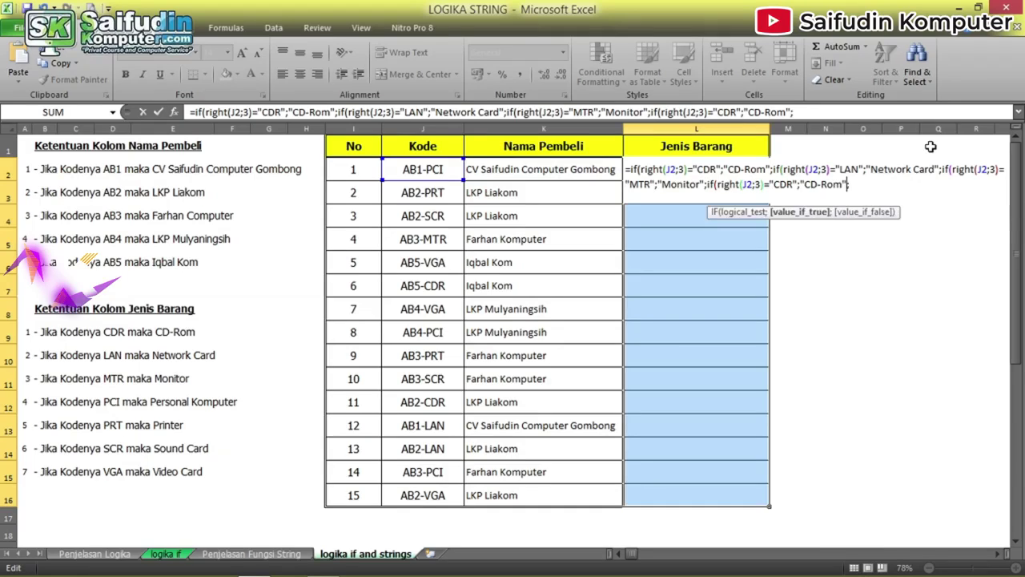
key("Left")
key("Left")
key("Left")
key("Left")
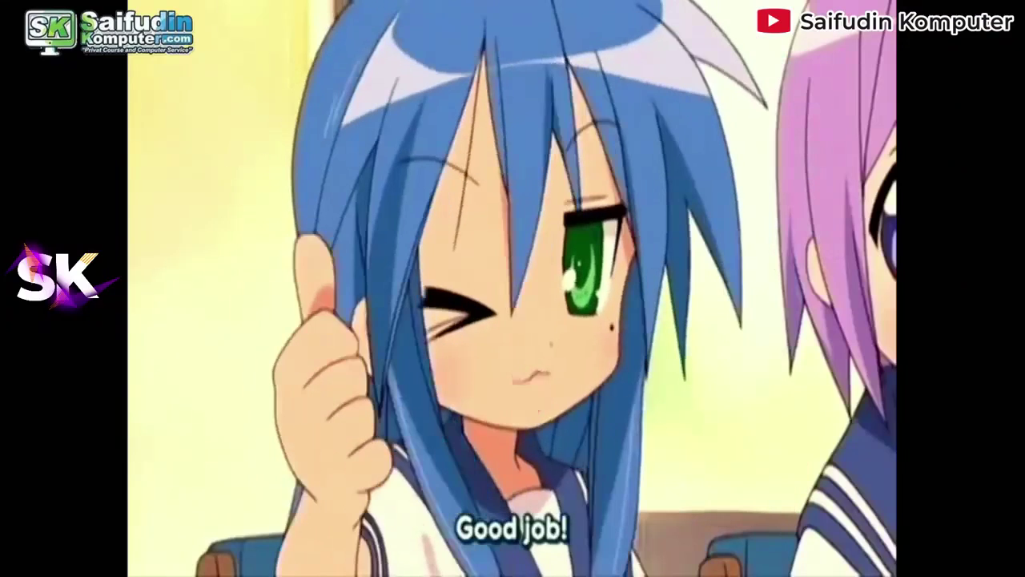
key("shift+Left")
key("shift+Left")
key("shift+Left")
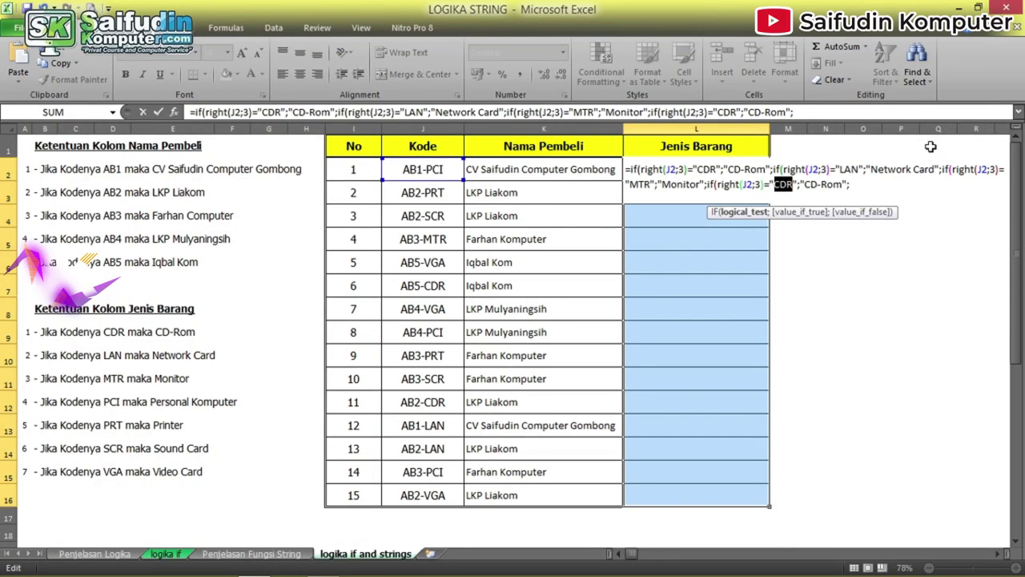
type("PCI")
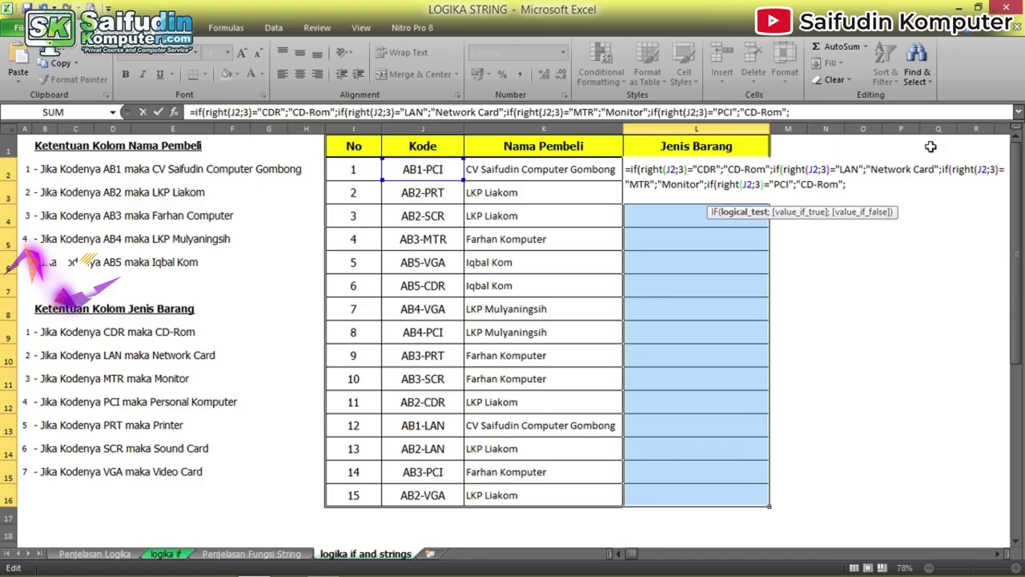
key("Right")
key("Right")
key("Right")
key("shift+Right")
key("shift+Right")
key("shift+Right")
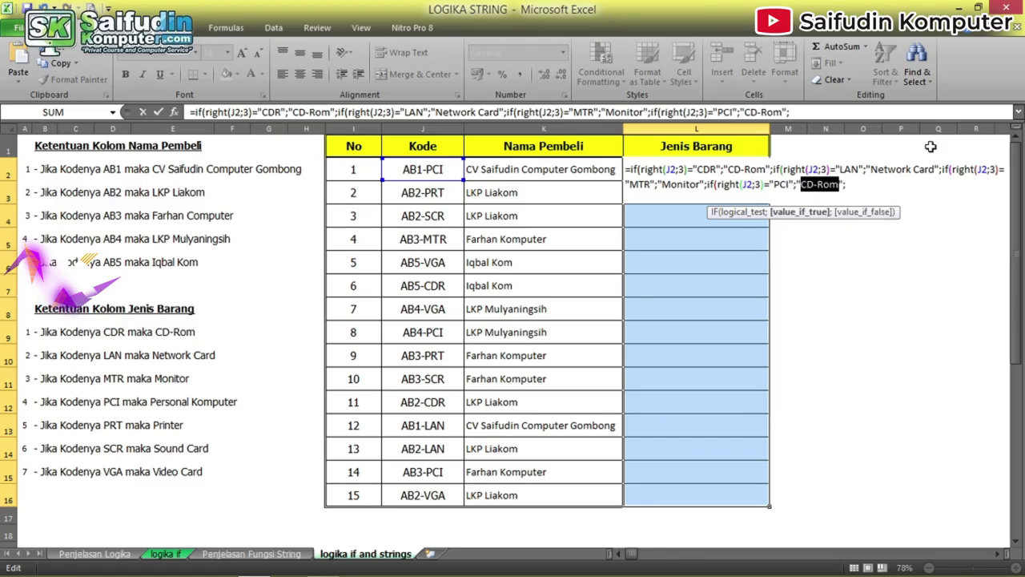
type("Personal Komputer")
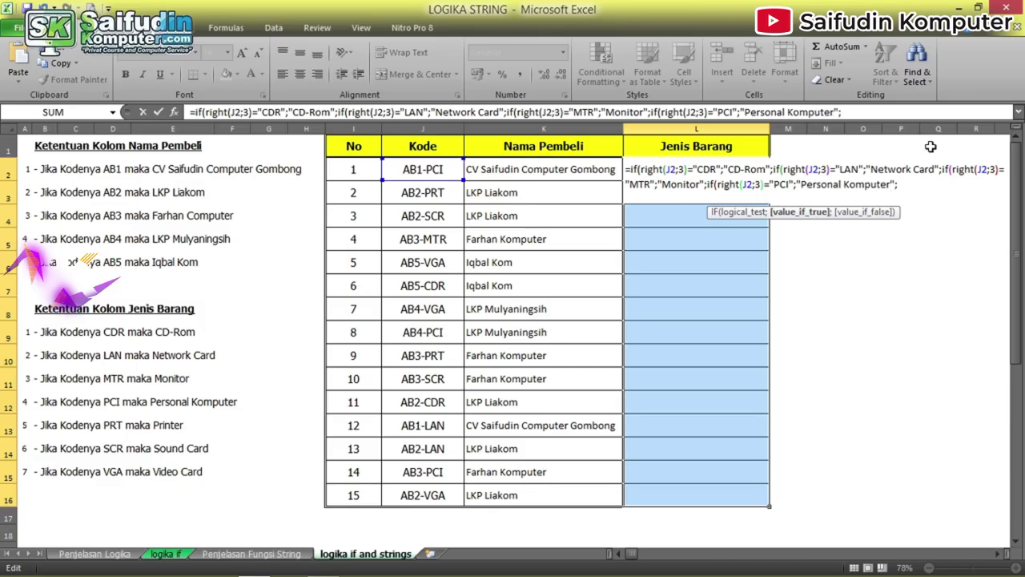
- Add a PRT clause returning "Printer", fixing a typo, and paste one more clause
key("ctrl+v")
key("Left")
key("Left")
key("shift+Left")
key("shift+Left")
key("shift+Left")
key("shift+Left")
key("shift+Left")
key("shift+Left")
type("Priunter")
key("Left")
key("Left")
key("Left")
key("Left")
key("Left")
key("Delete")
key("Left")
key("Left")
key("Left")
key("Left")
key("Left")
key("Left")
key("shift+Left")
key("shift+Left")
type("PRT")
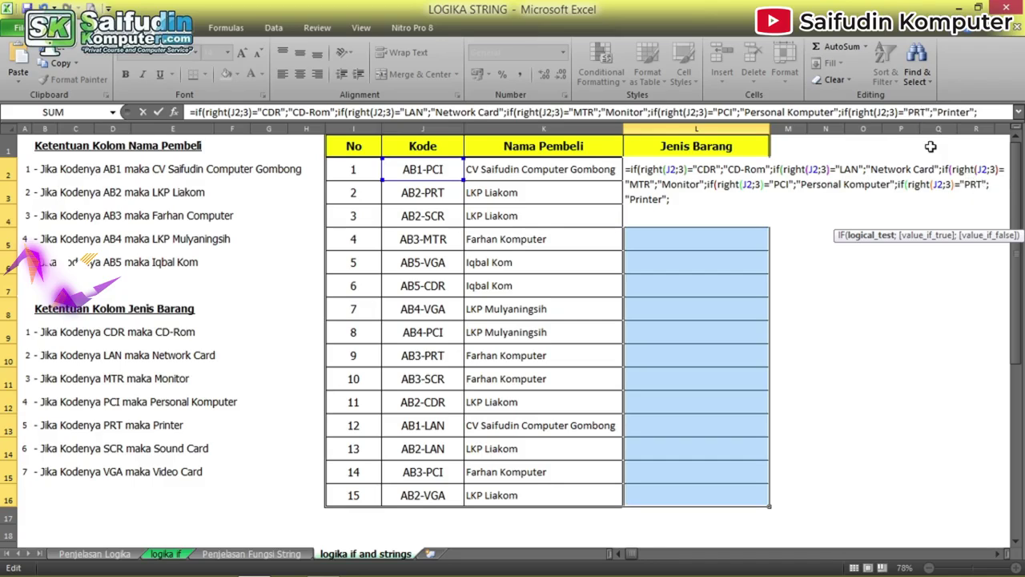
key("ctrl+v")
key("Left")
key("Left")
key("Left")
key("Left")
key("Left")
key("Left")
key("Left")
key("Left")
key("Left")
key("Left")
key("shift+Left")
key("shift+Left")
key("shift+Left")
- Make the last clause SCR → "Sound Card", close with "Video Card" default, and fill L2:L16
type("SCR")
key("Right")
key("Right")
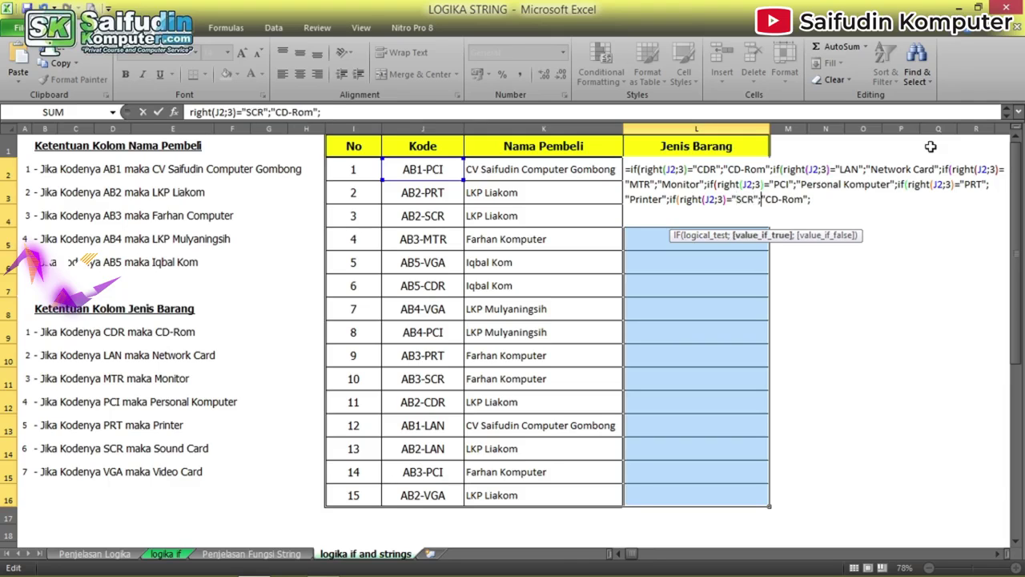
key("shift+Right")
key("shift+Right")
key("shift+Right")
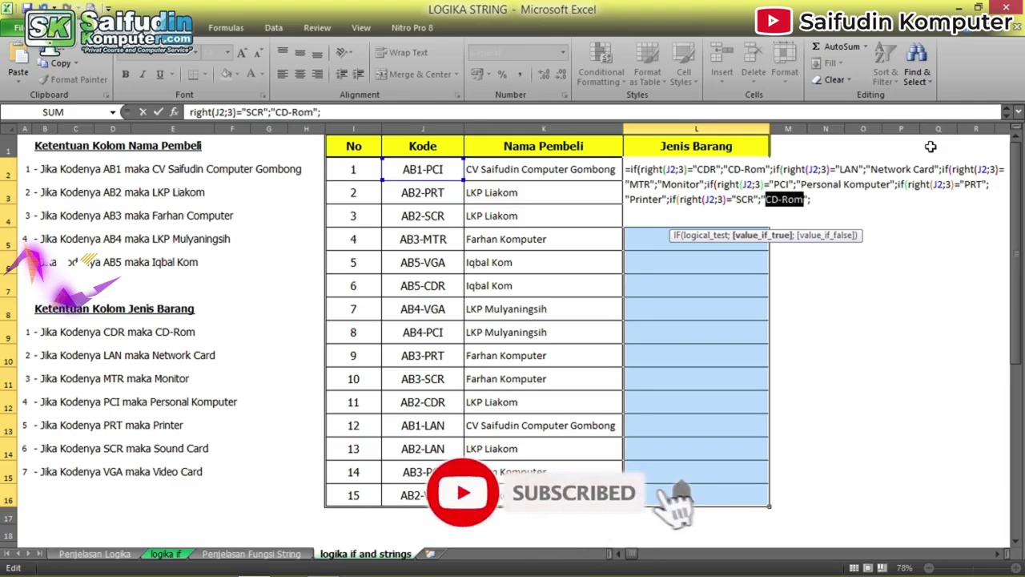
type("Sound Car")
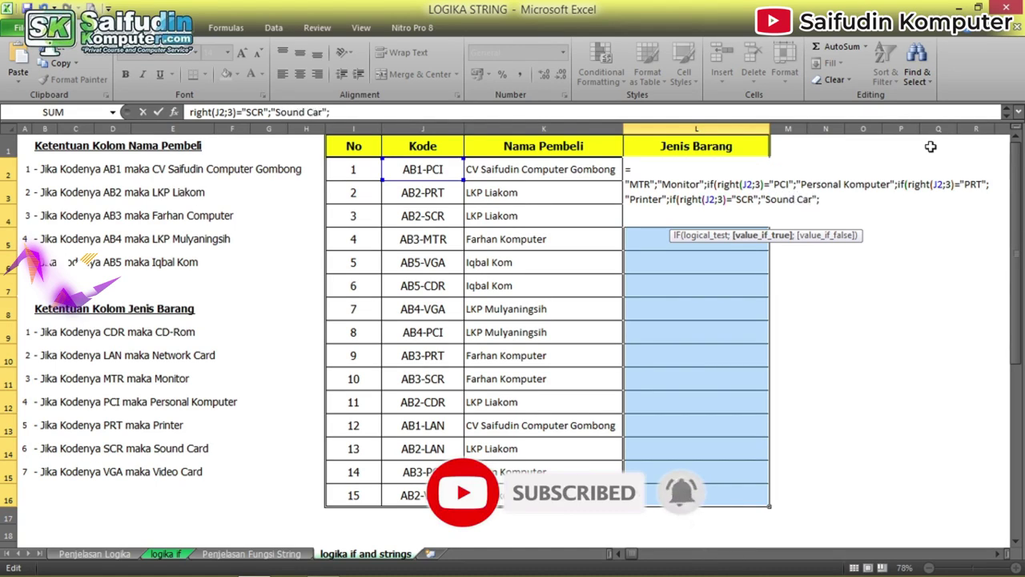
type("d")
key("Right")
key("Right")
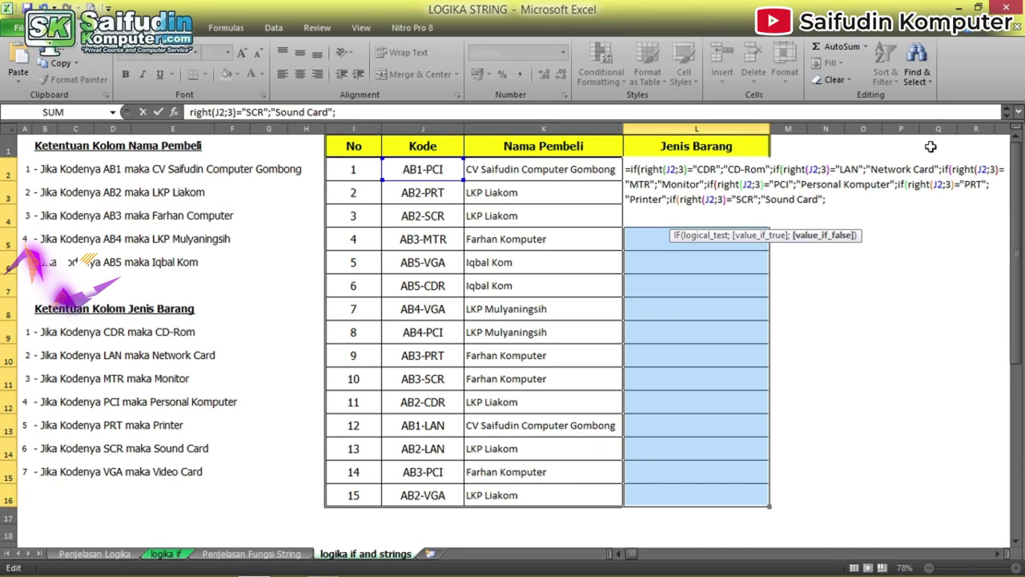
type("\"Video Card")
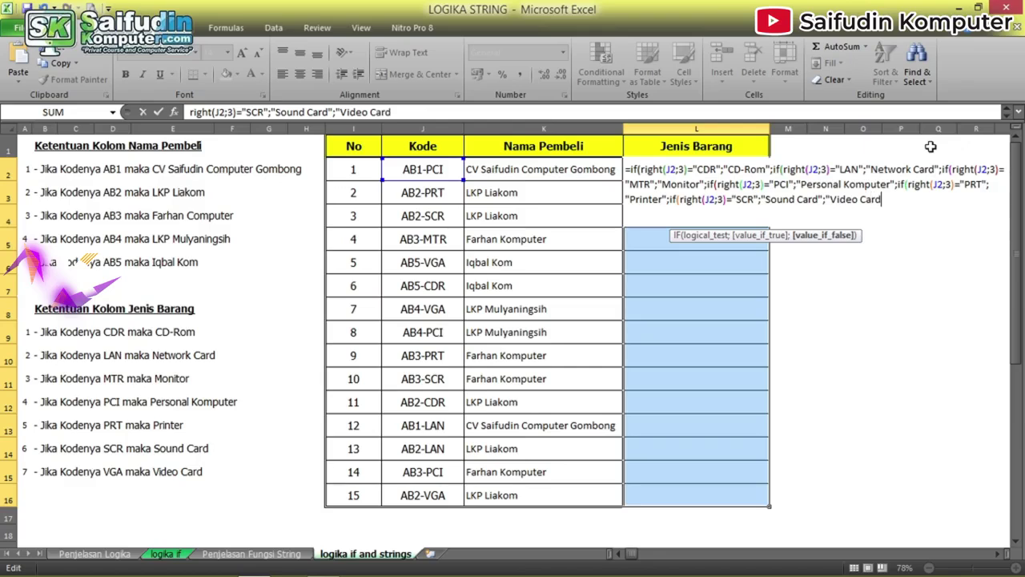
type("\")))))")
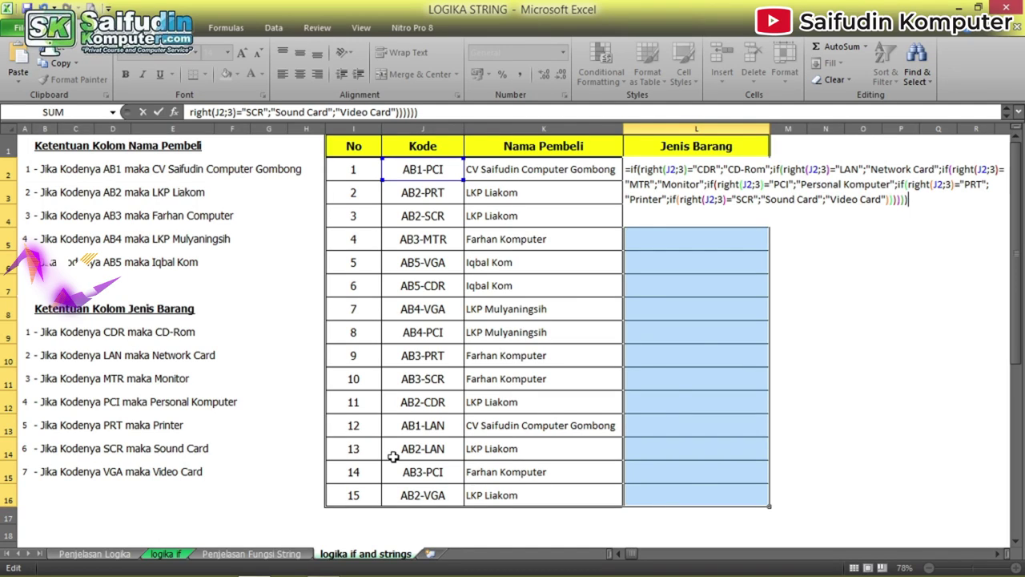
key("ctrl+Return")
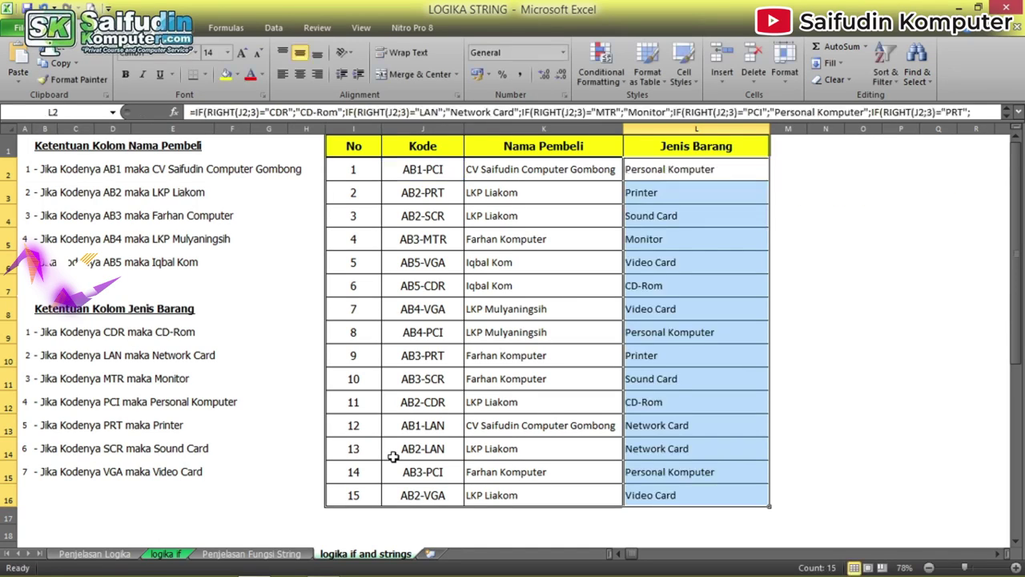